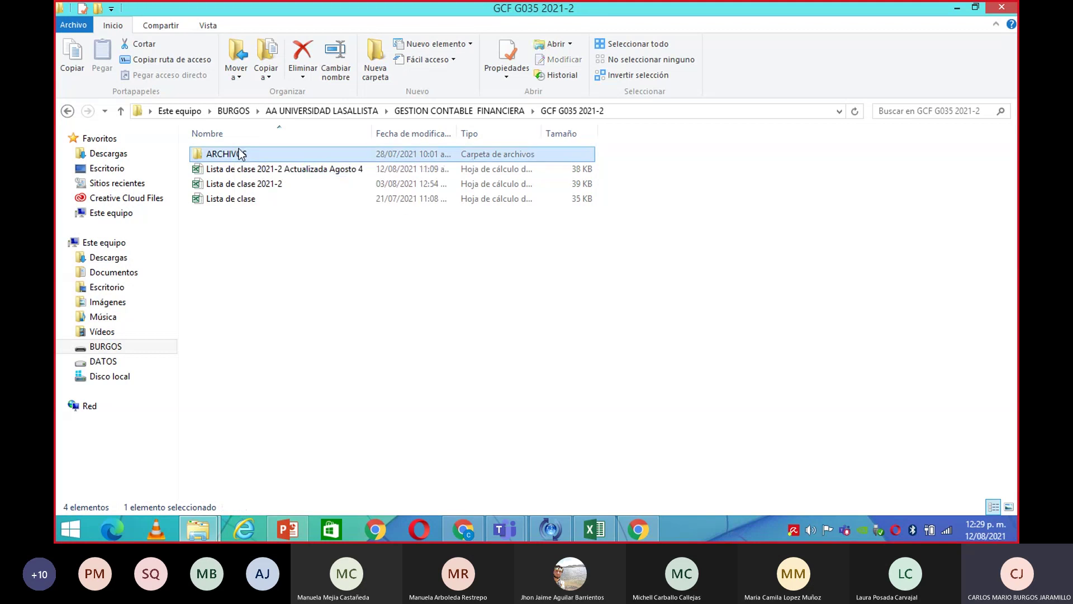
double_click(240, 155)
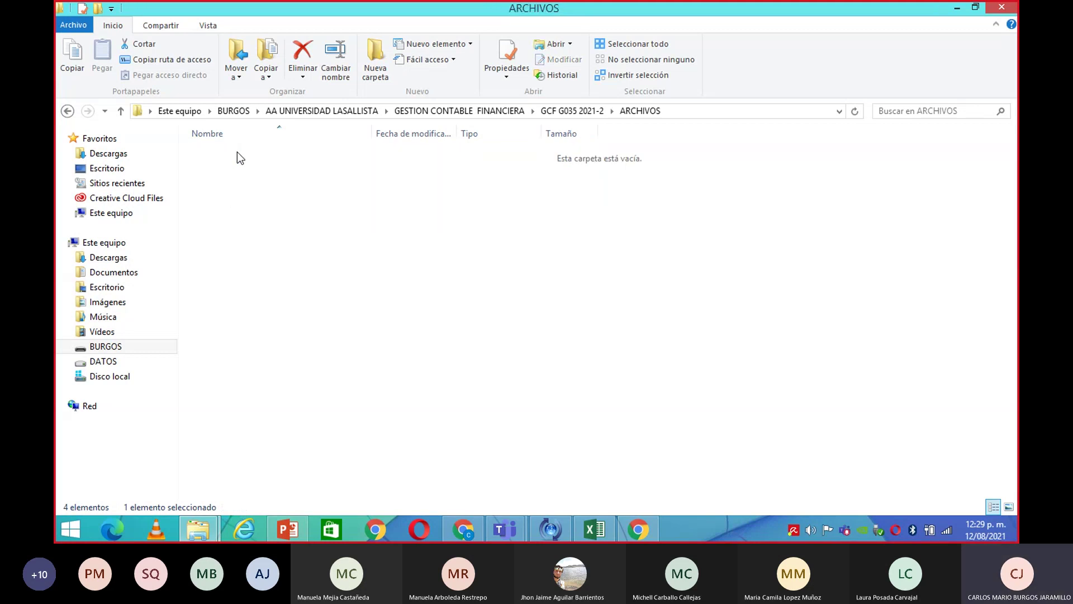
left_click(68, 112)
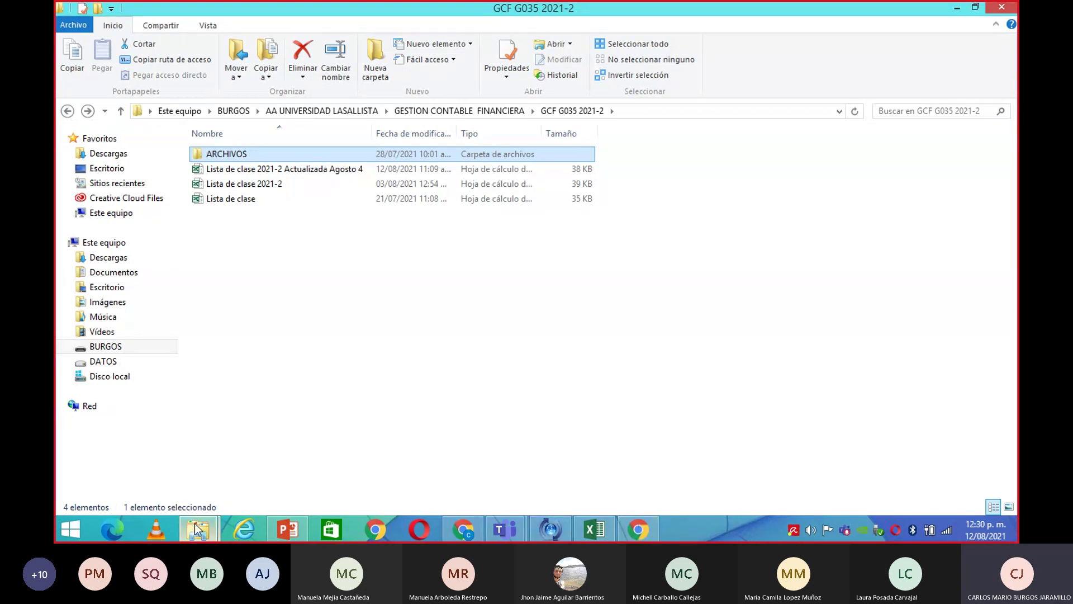
mouse_move(198, 530)
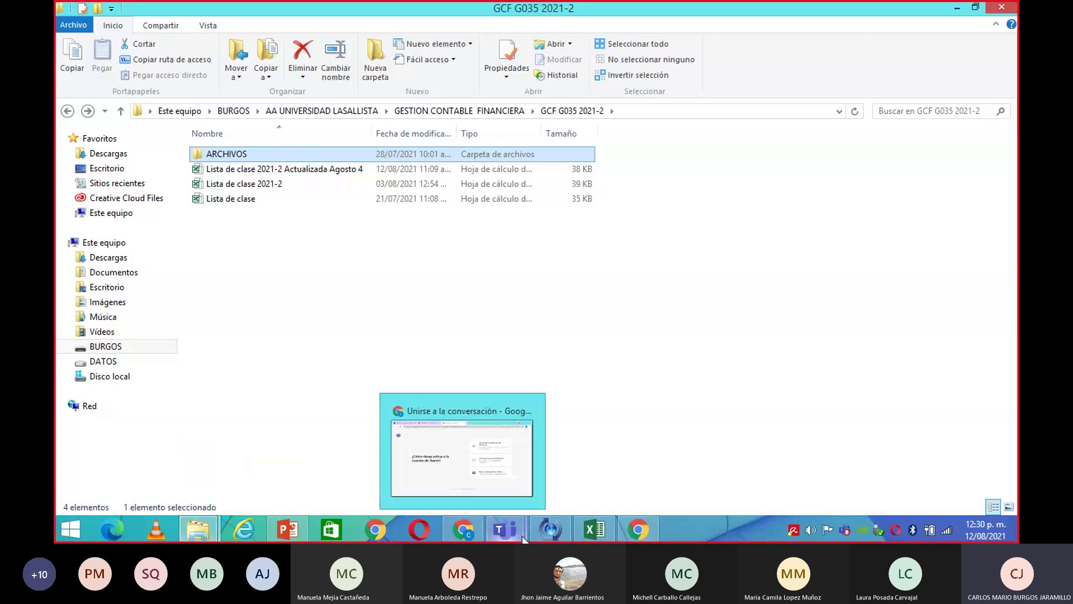
mouse_move(596, 531)
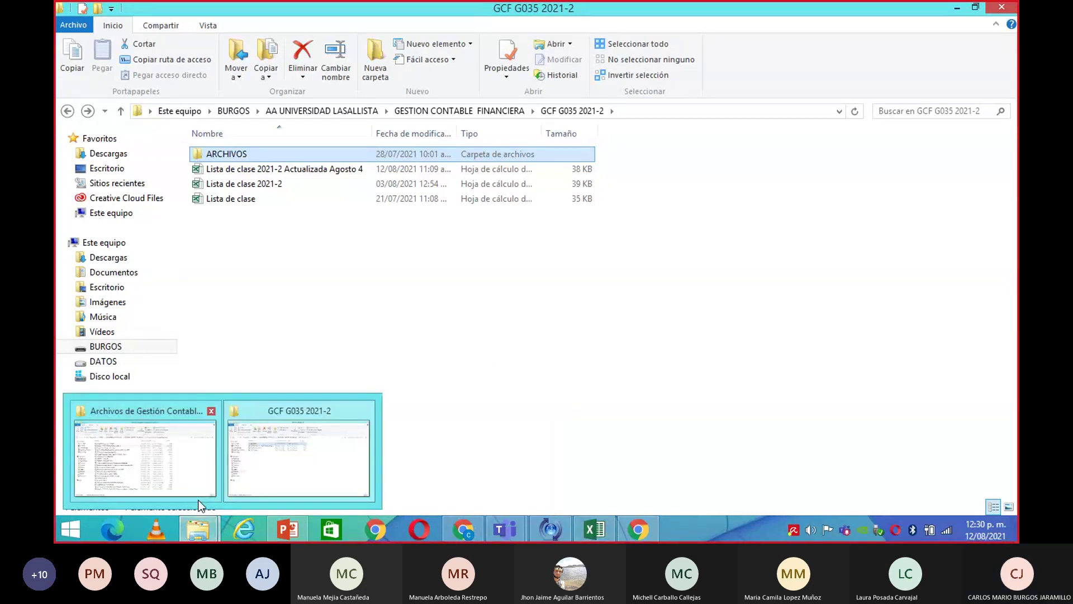
left_click(266, 477)
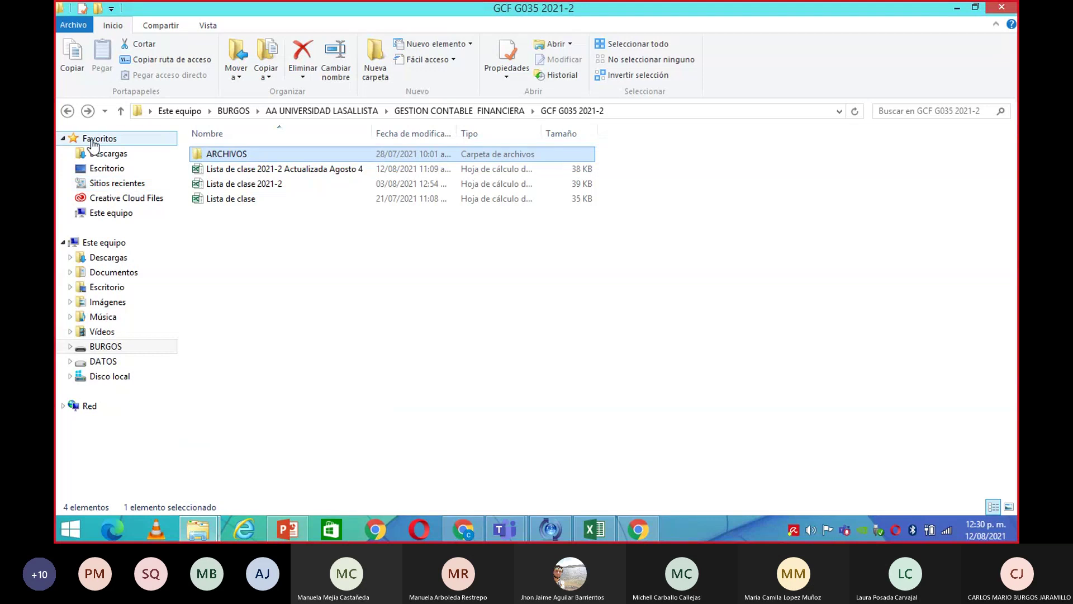
Open the workbook Ejercicios de Ecuación Contable from the folder Archivos de Gestión Contable Financiera.
left_click(67, 111)
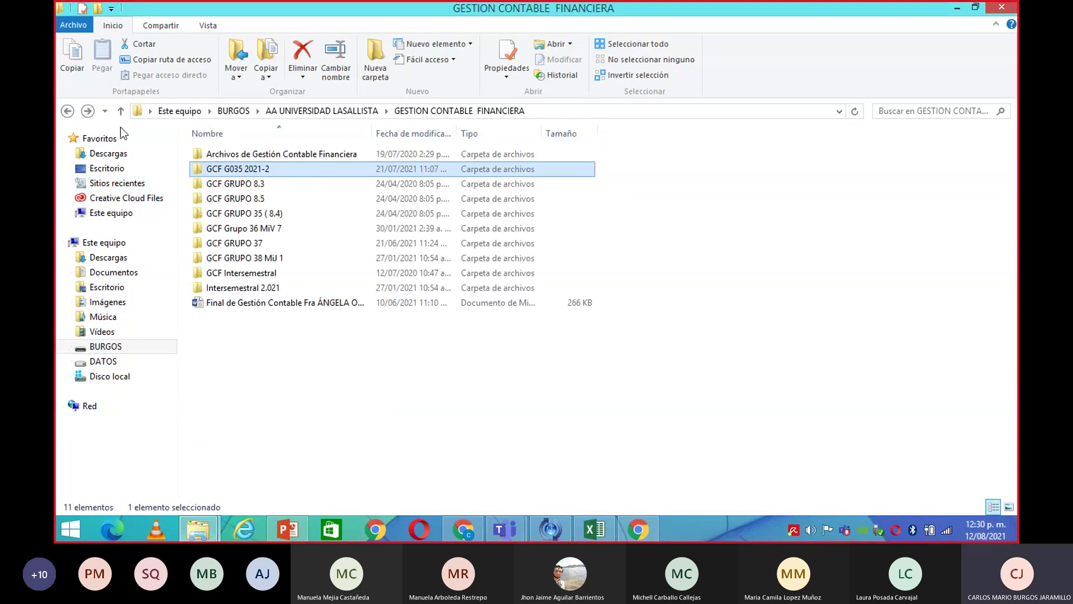
left_click(304, 156)
double_click(302, 156)
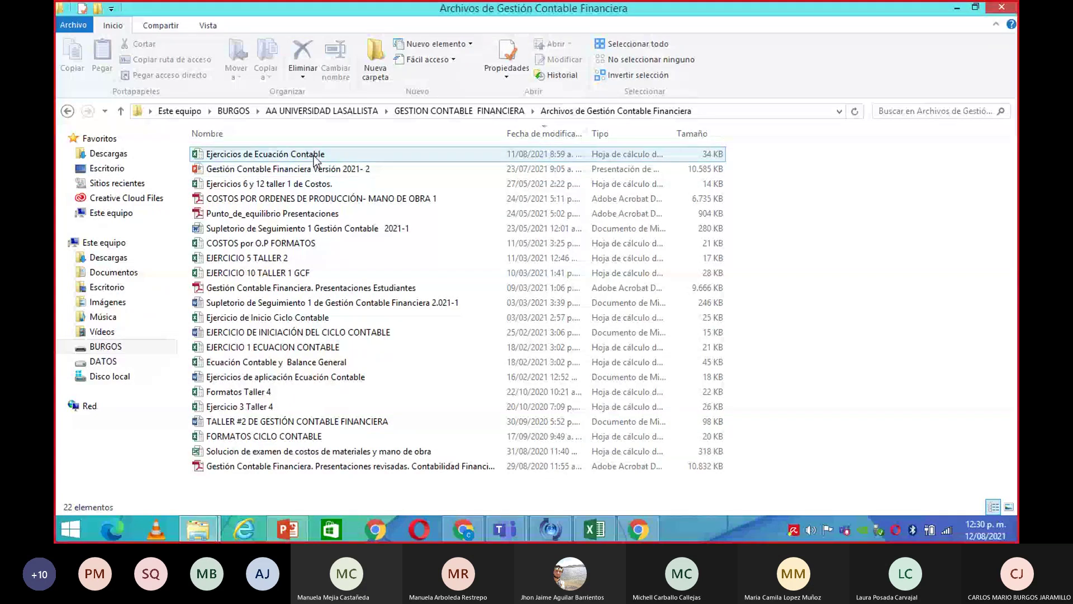
left_click(315, 160)
double_click(316, 160)
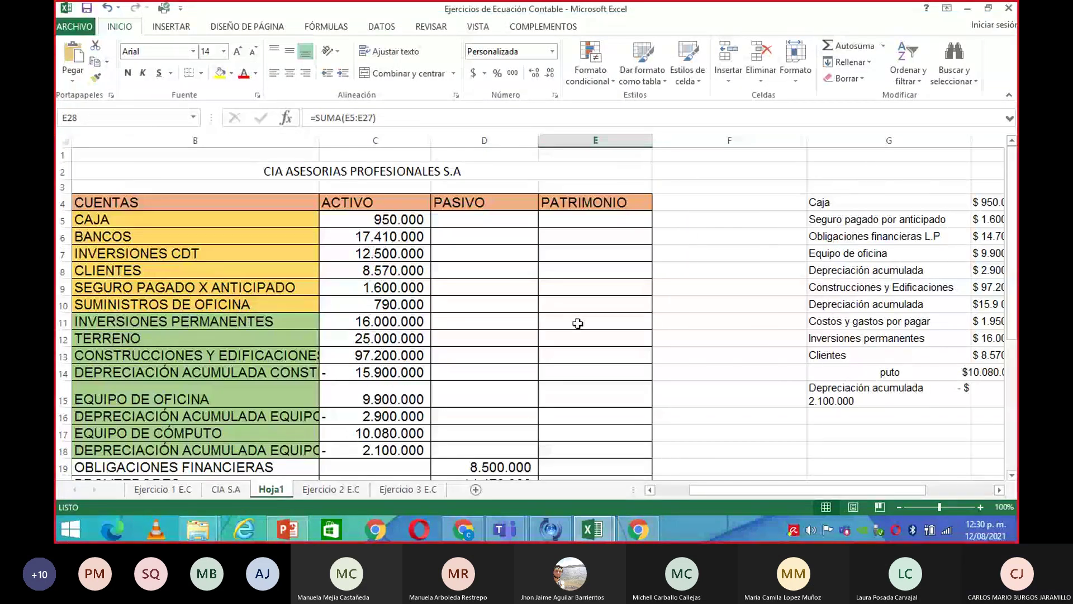
Cut the list of accounts and amounts in G4:J15 beside the CIA ASESORIAS PROFESIONALES S.A table.
scroll(578, 323, "down", 2)
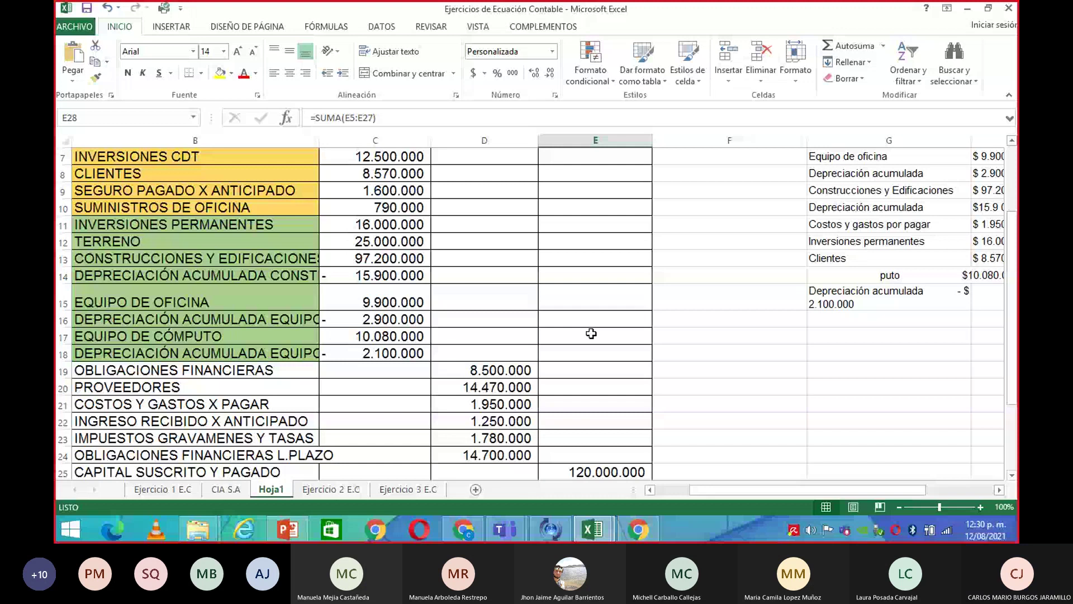
scroll(590, 331, "down", 2)
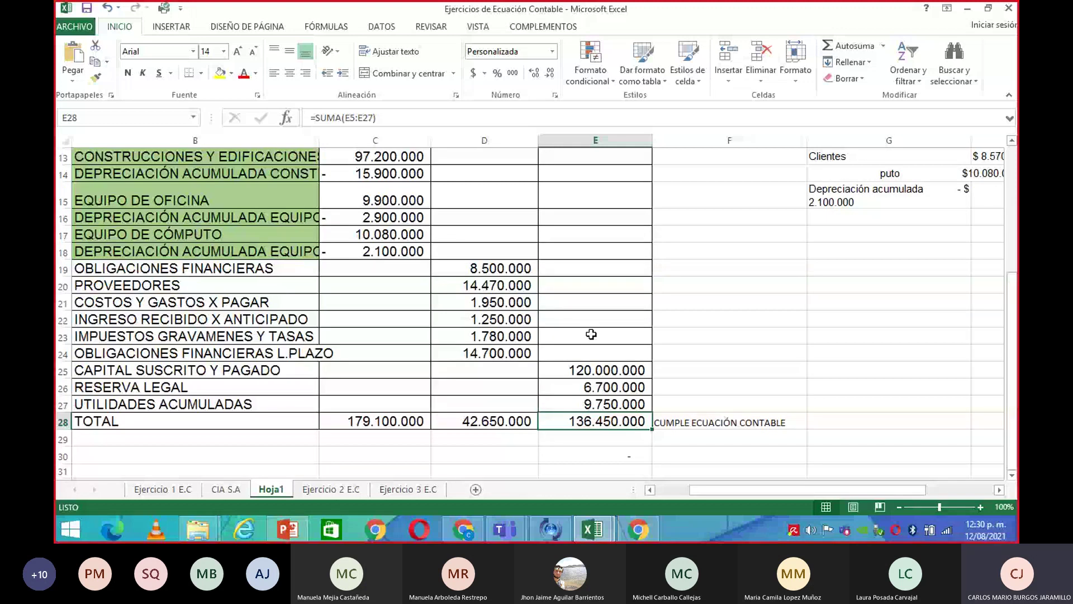
scroll(591, 334, "up", 1)
scroll(591, 335, "down", 2)
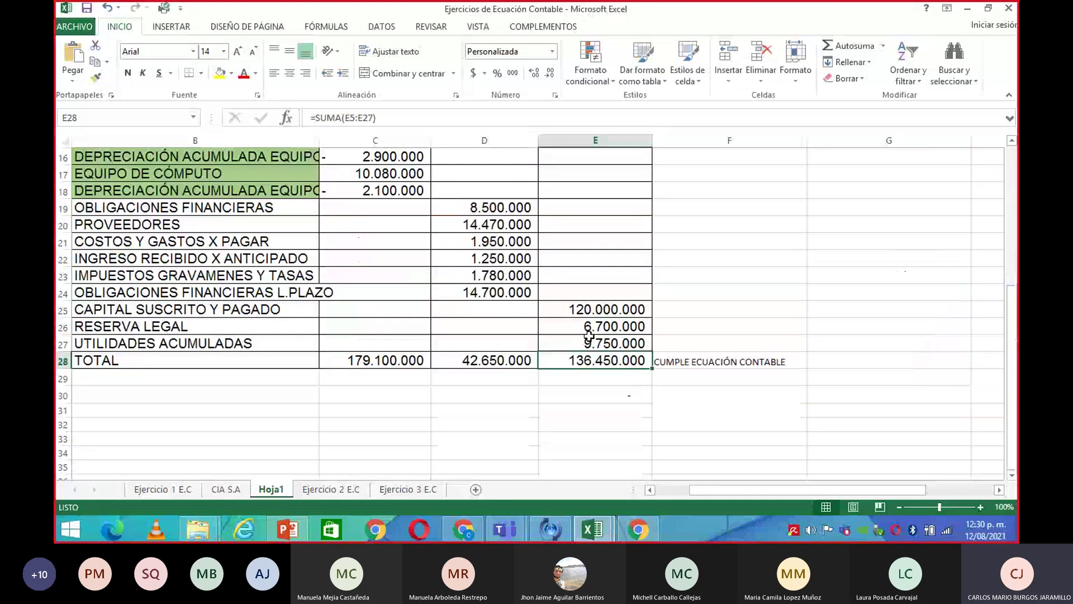
left_click(999, 491)
left_click(999, 491)
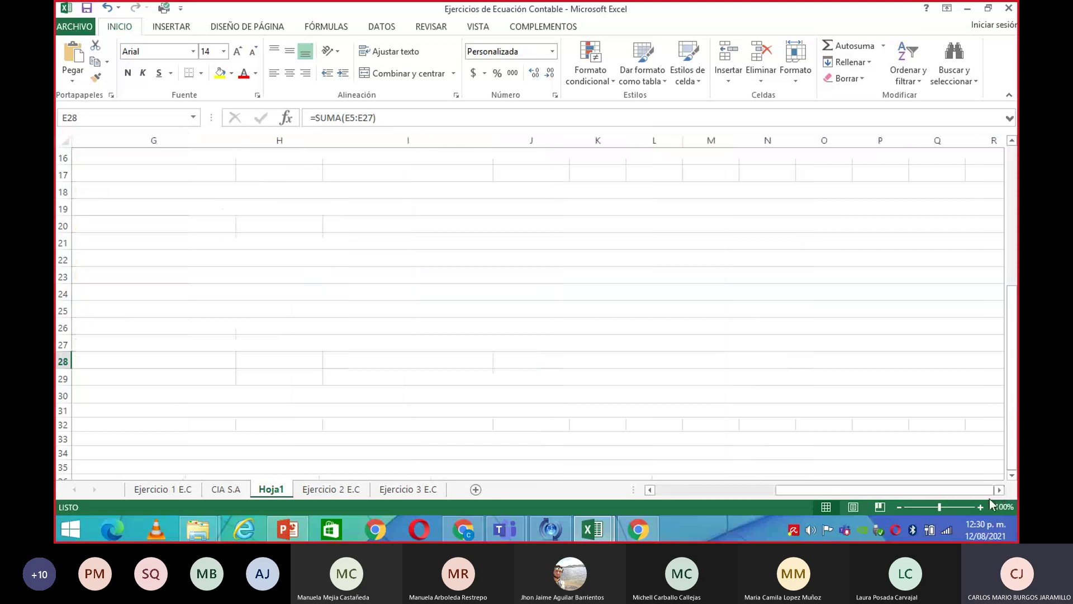
scroll(950, 497, "up", 5)
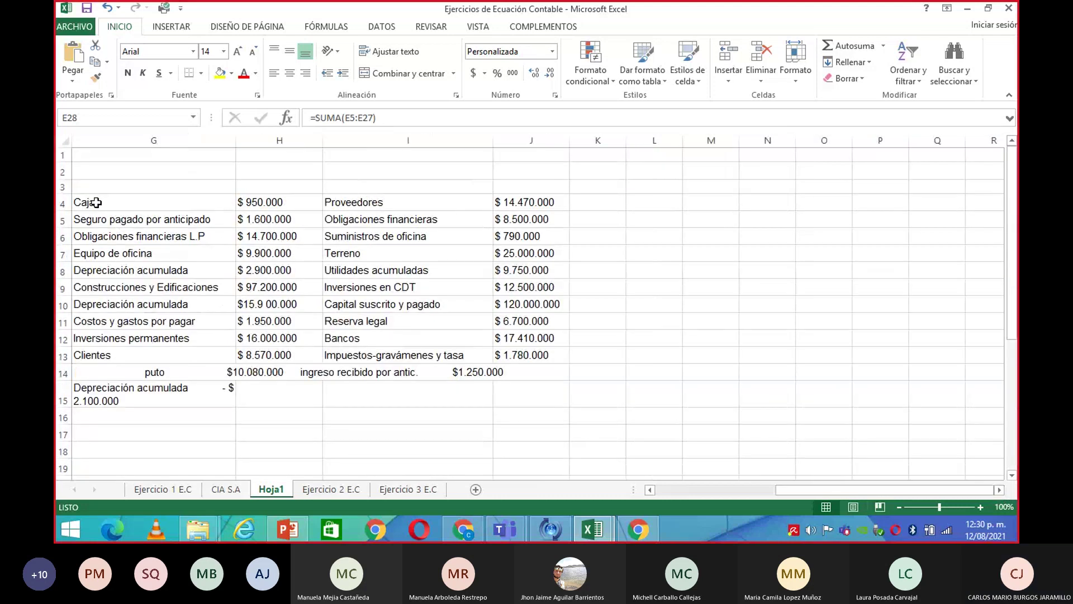
left_click_drag(97, 202, 560, 401)
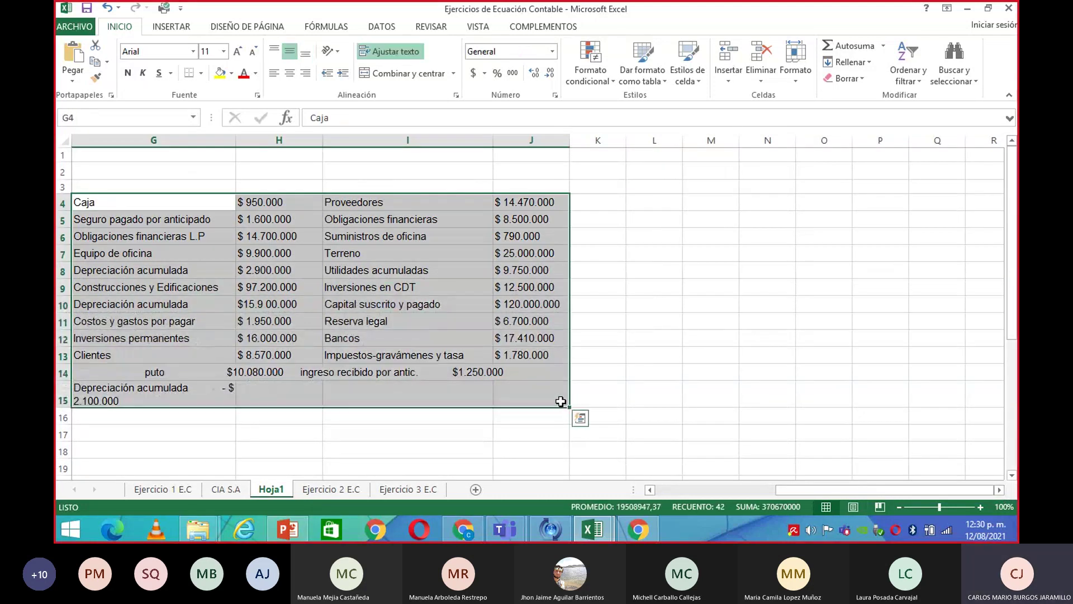
right_click(510, 337)
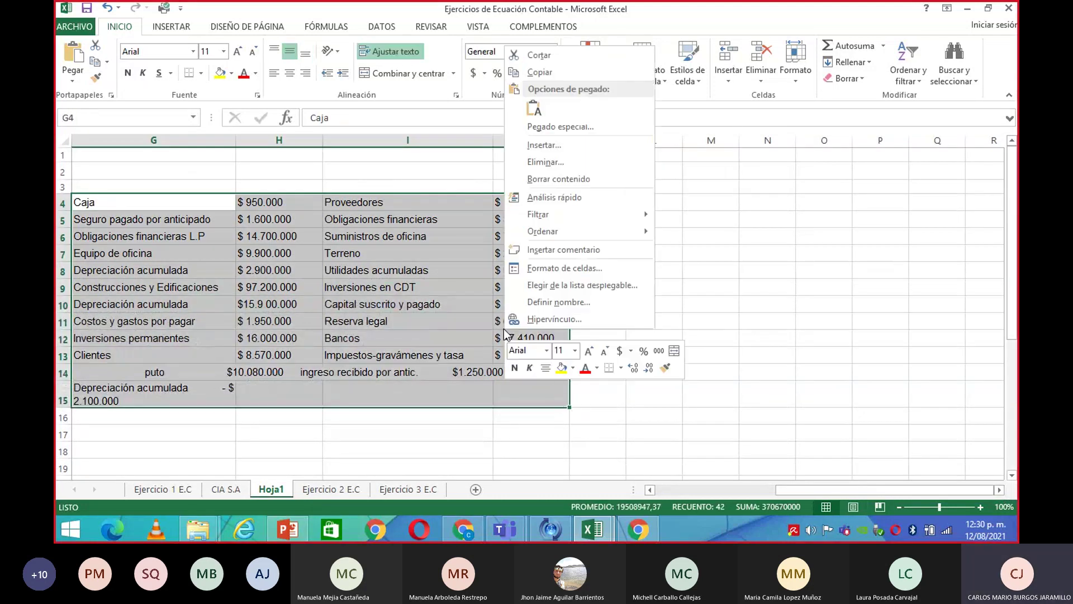
left_click(547, 56)
Paste the cut account list starting at cell B31, below the table's TOTAL row.
left_click(650, 489)
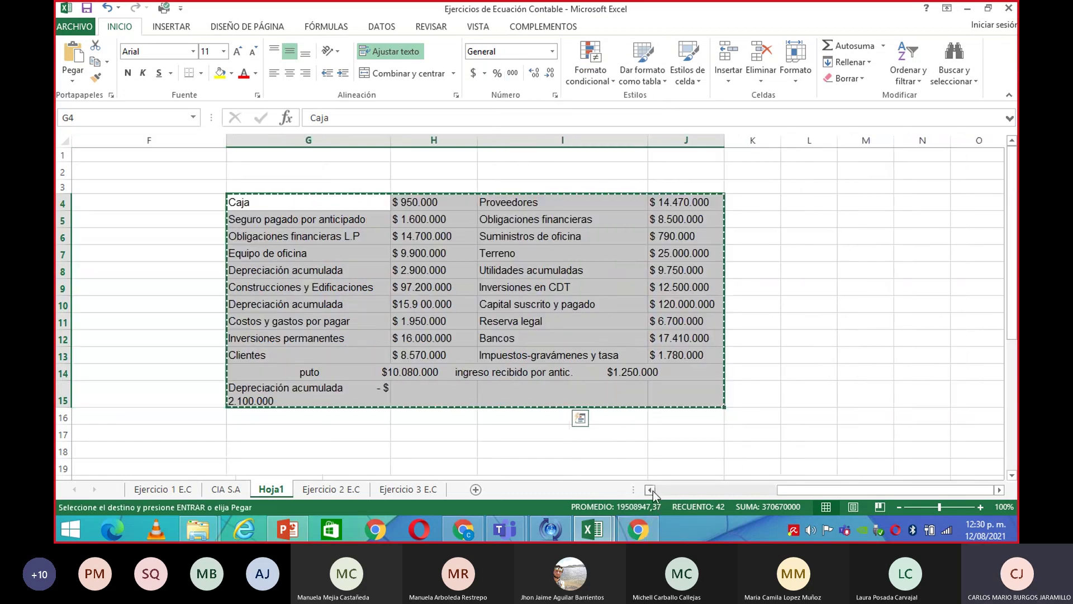
left_click(650, 490)
scroll(653, 491, "down", 6)
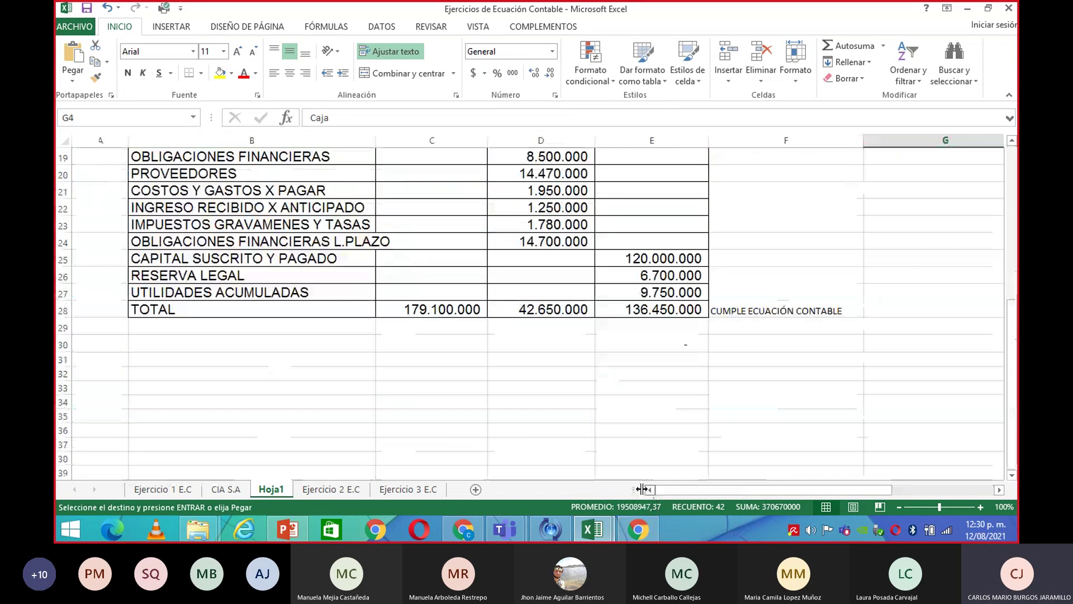
left_click(280, 359)
right_click(281, 358)
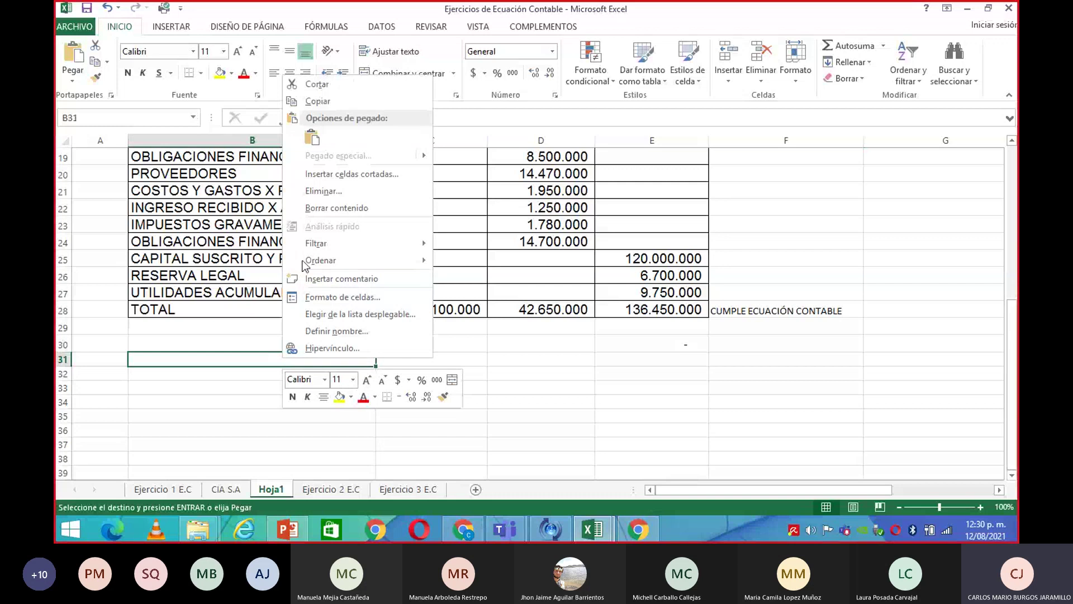
left_click(312, 138)
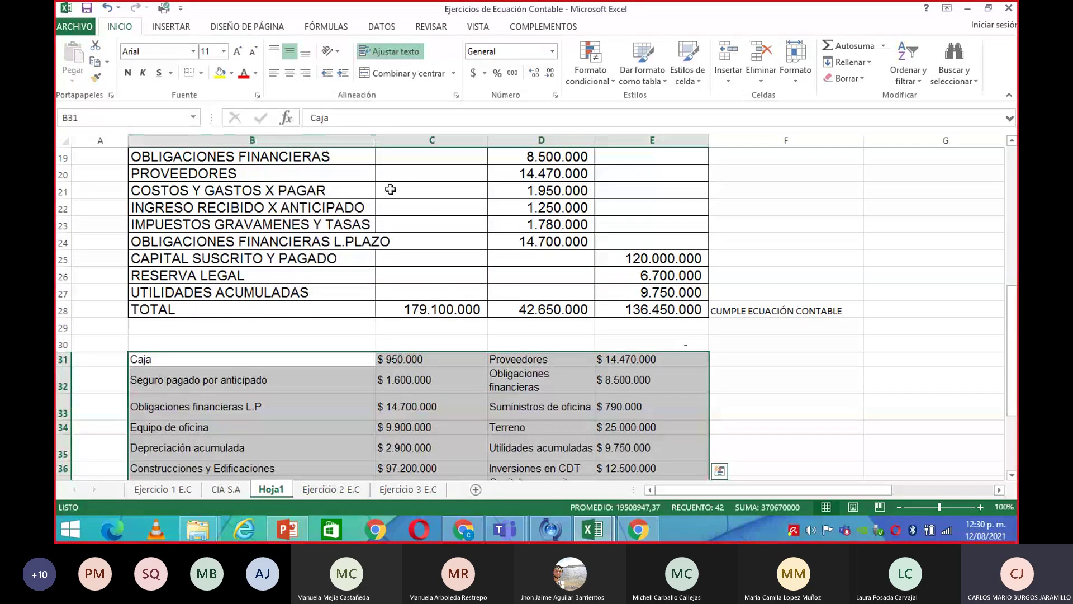
left_click(768, 391)
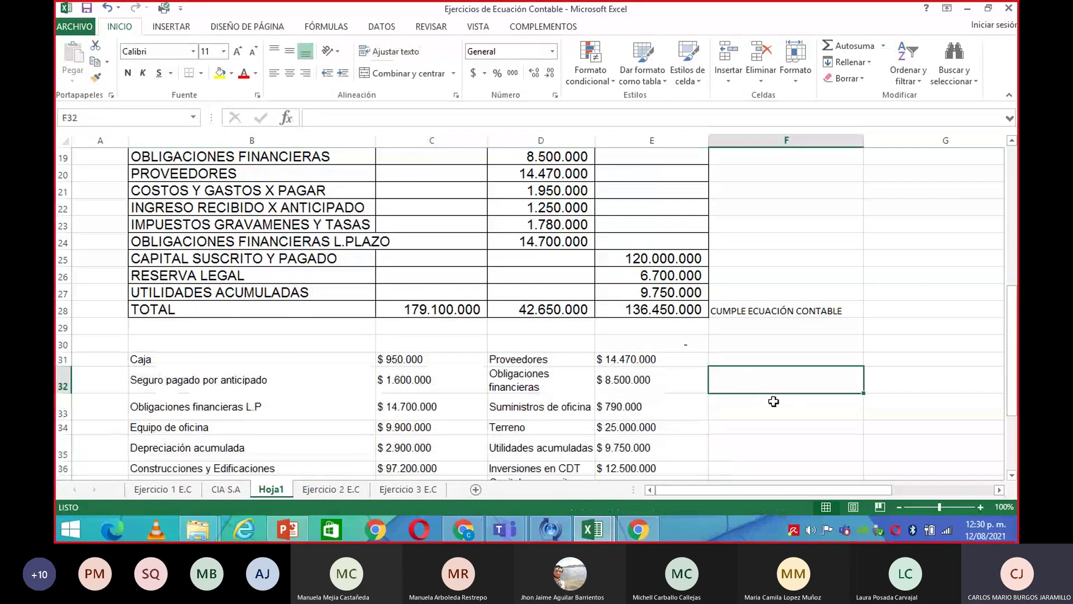
Narrow column F, beside the PATRIMONIO column, to about a quarter of its width.
scroll(774, 401, "up", 6)
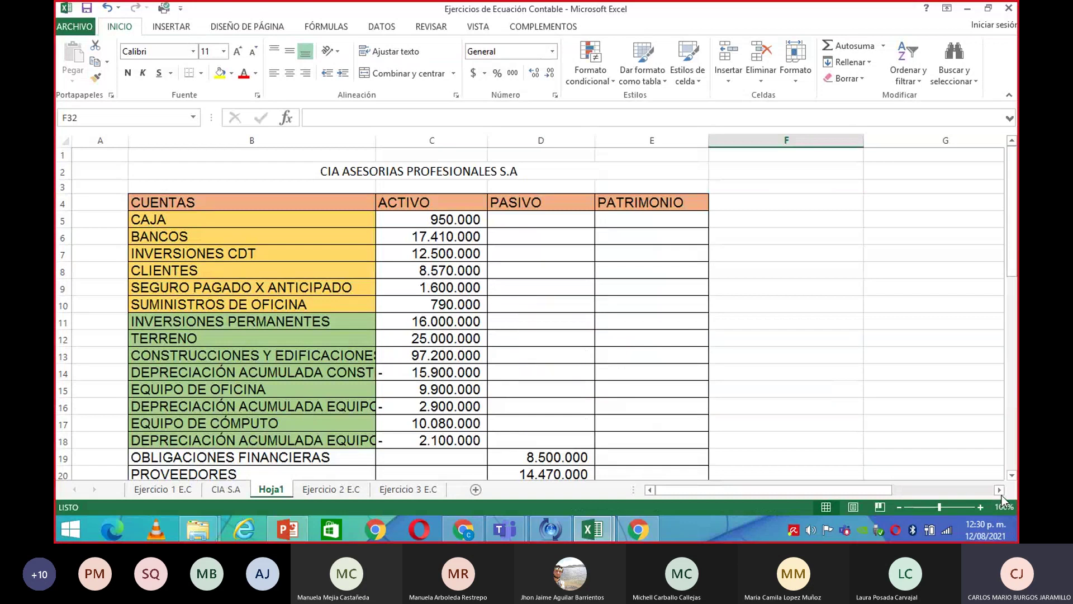
double_click(1000, 489)
scroll(999, 491, "down", 3)
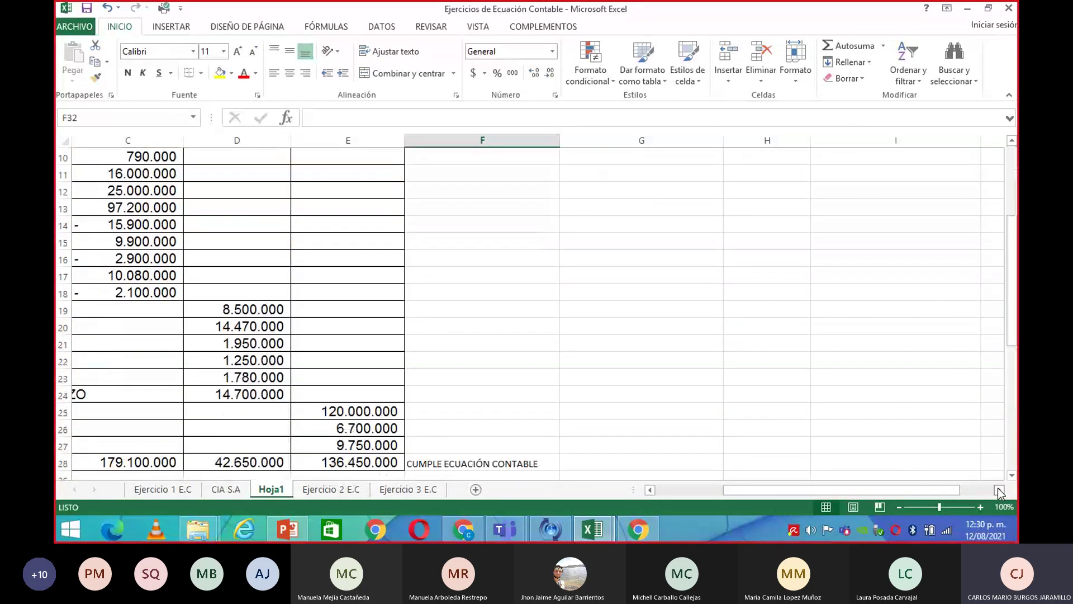
scroll(999, 490, "down", 2)
scroll(685, 276, "up", 4)
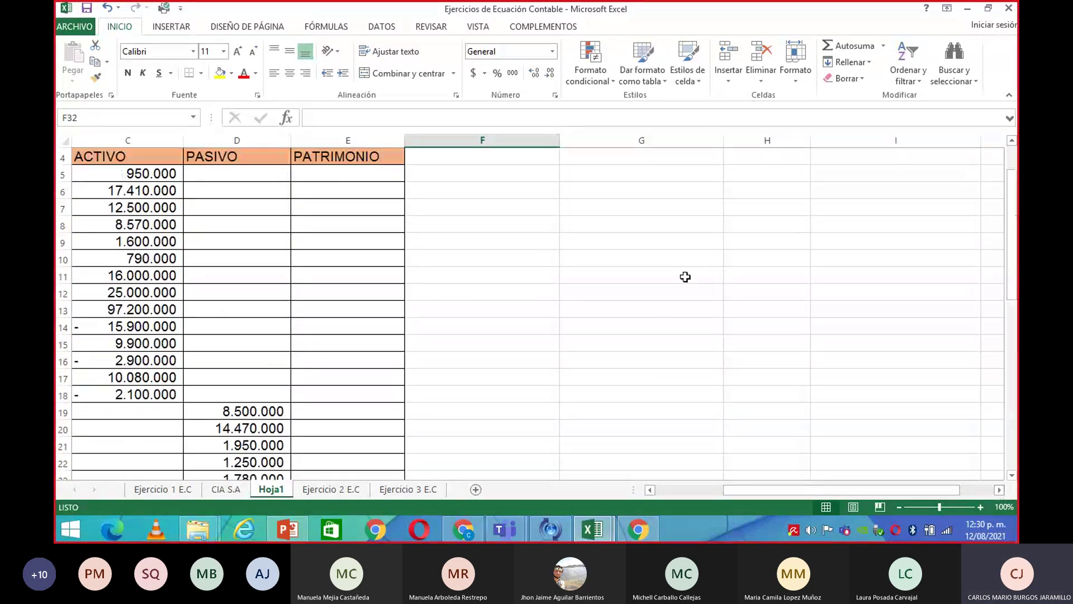
left_click_drag(559, 140, 445, 167)
scroll(623, 259, "down", 4)
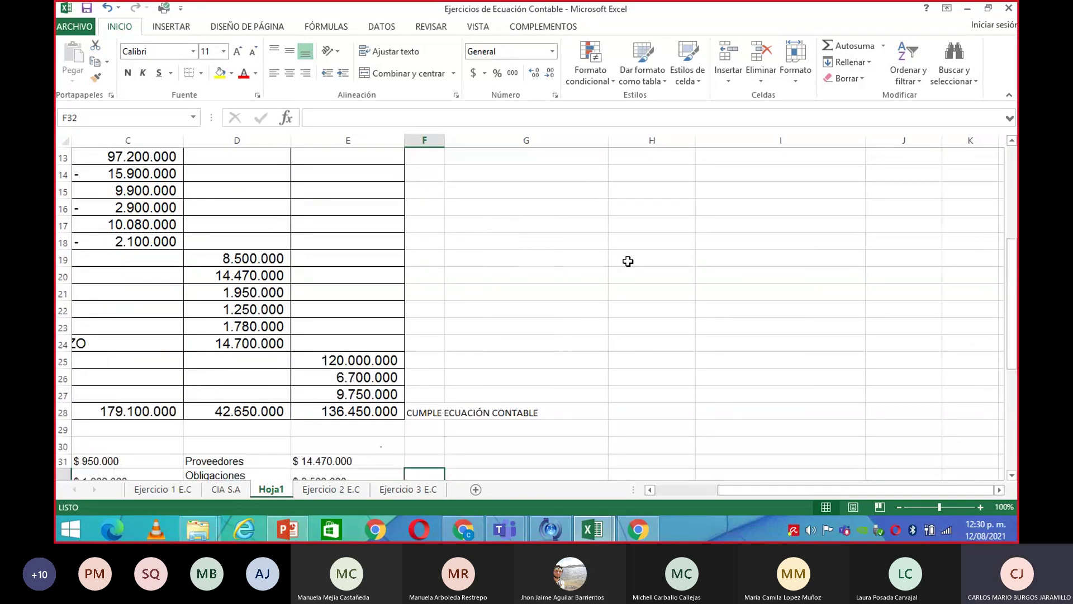
Rename the sheet Hoja1 as Ejemplo 1.
right_click(266, 490)
left_click(333, 359)
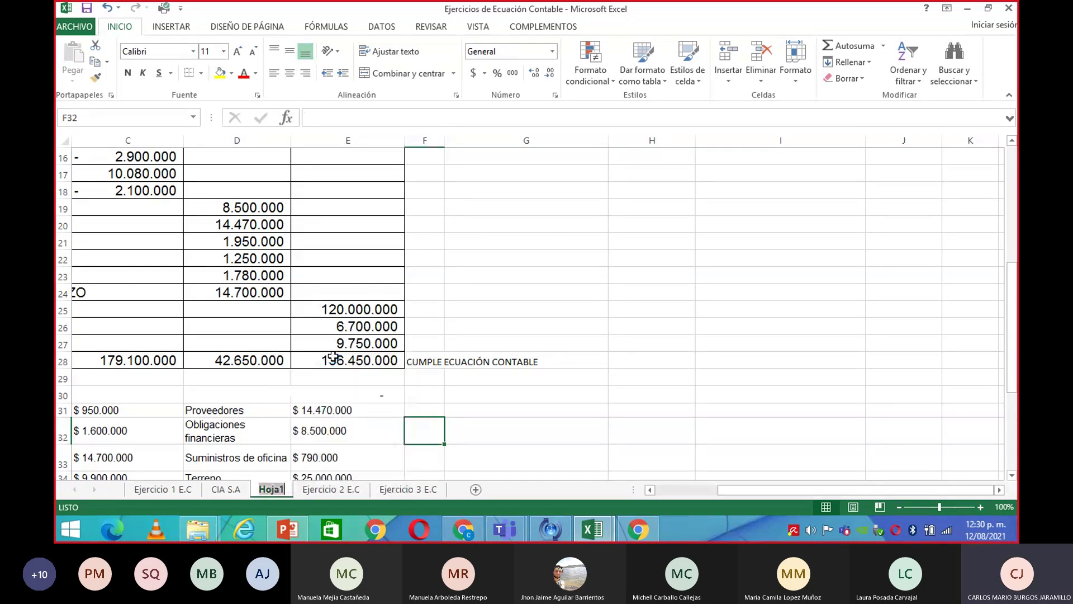
key("BackSpace")
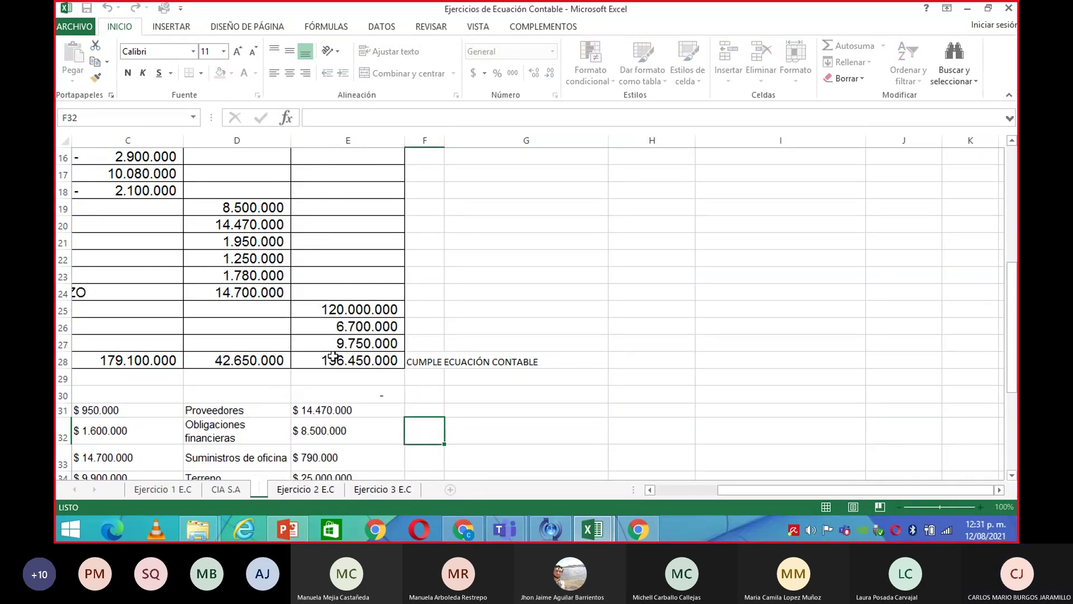
type("E")
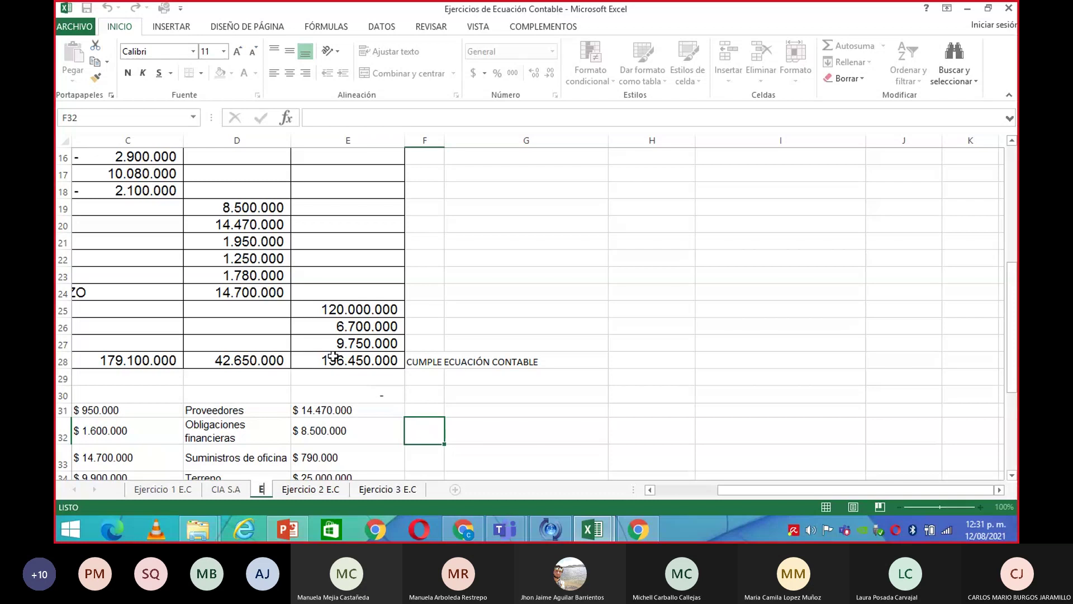
type("jemp")
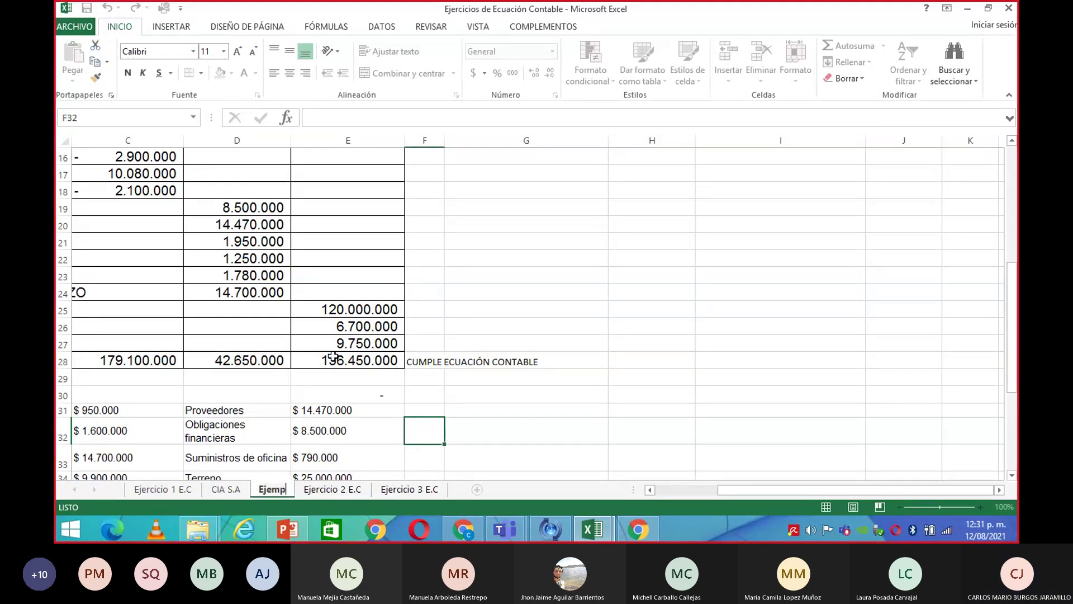
type("lo 1")
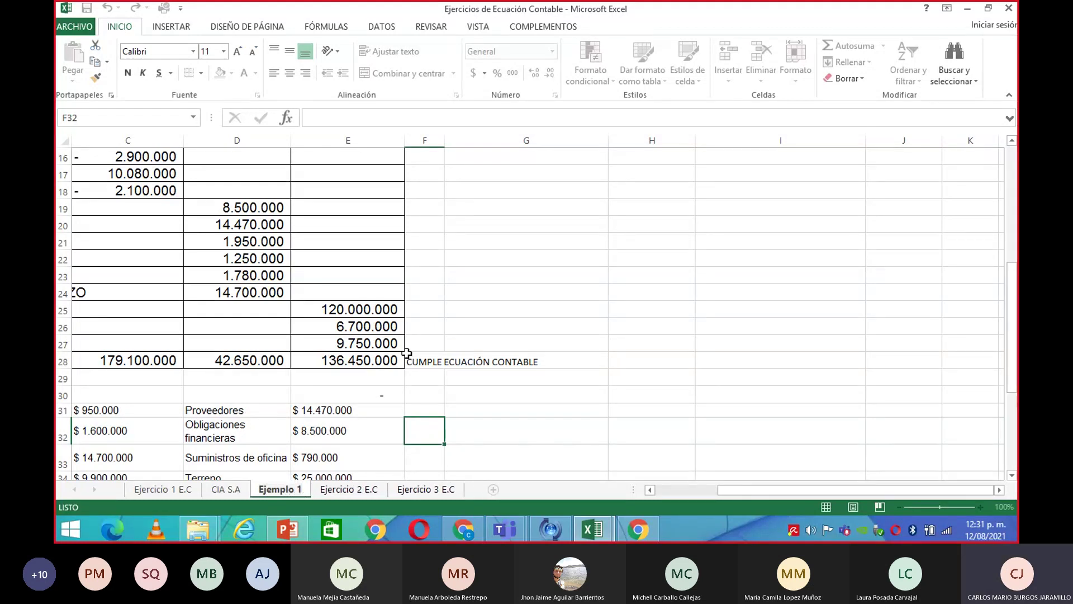
left_click(614, 394)
Narrow columns G and I and widen column H in the empty area beside the accounting table.
scroll(618, 388, "up", 5)
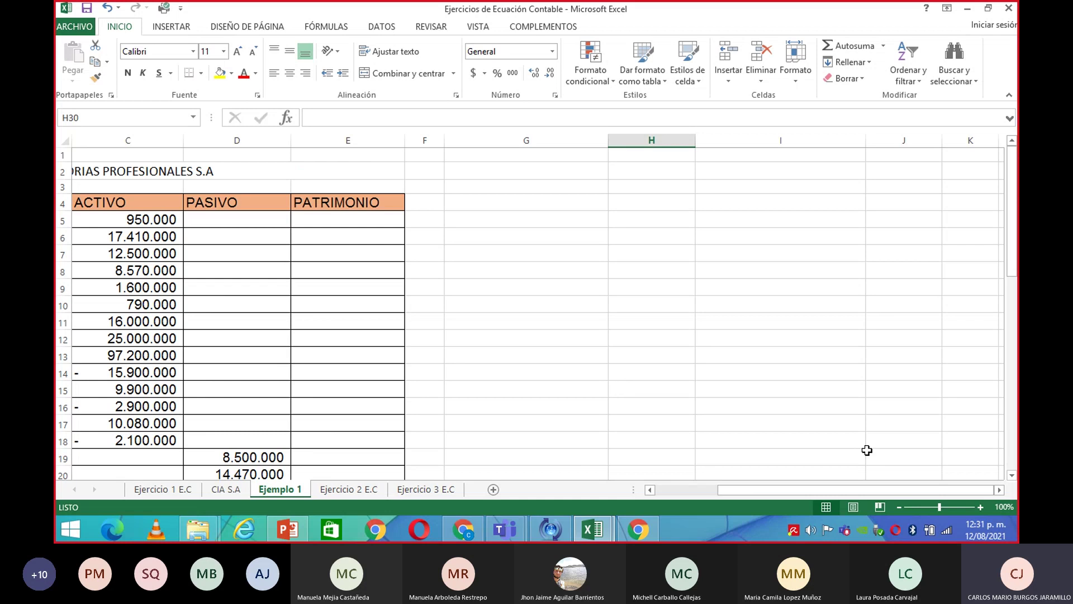
left_click(1000, 490)
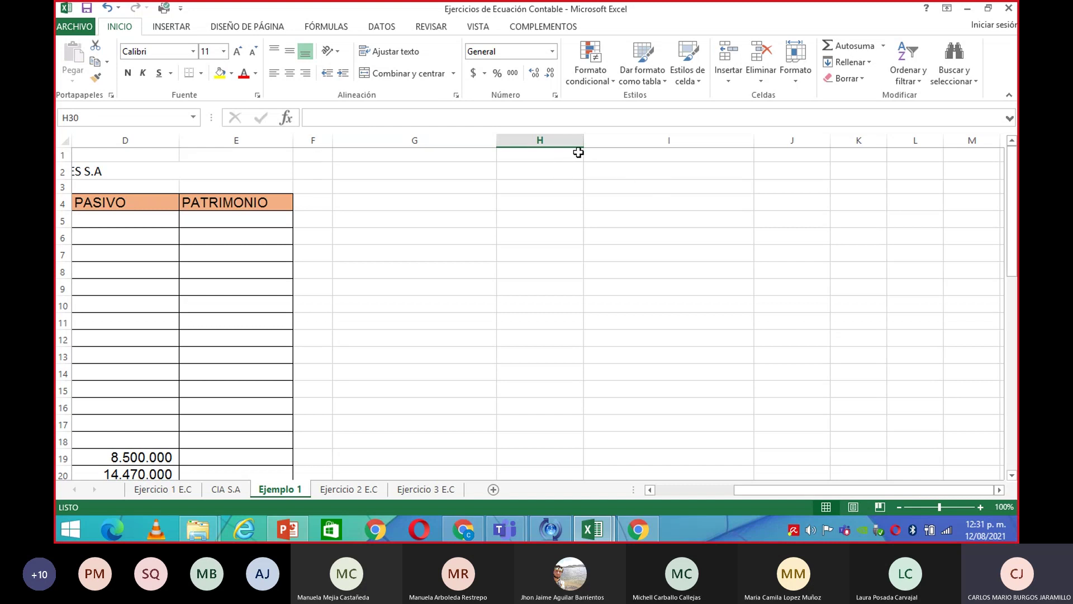
left_click_drag(498, 140, 401, 140)
scroll(458, 150, "down", 6)
scroll(457, 148, "up", 1)
scroll(458, 145, "up", 5)
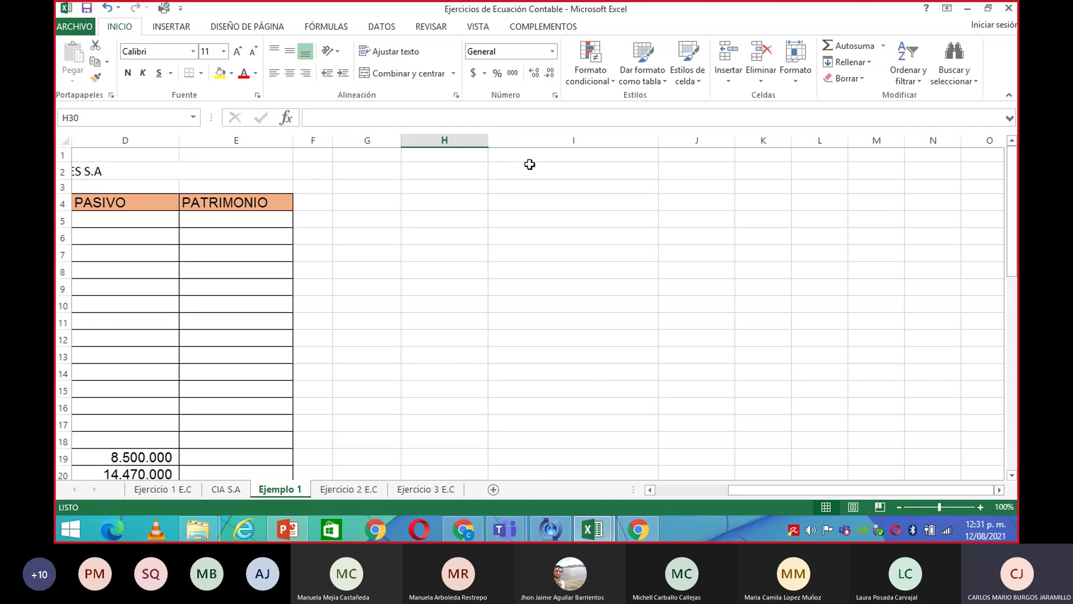
left_click_drag(488, 140, 625, 157)
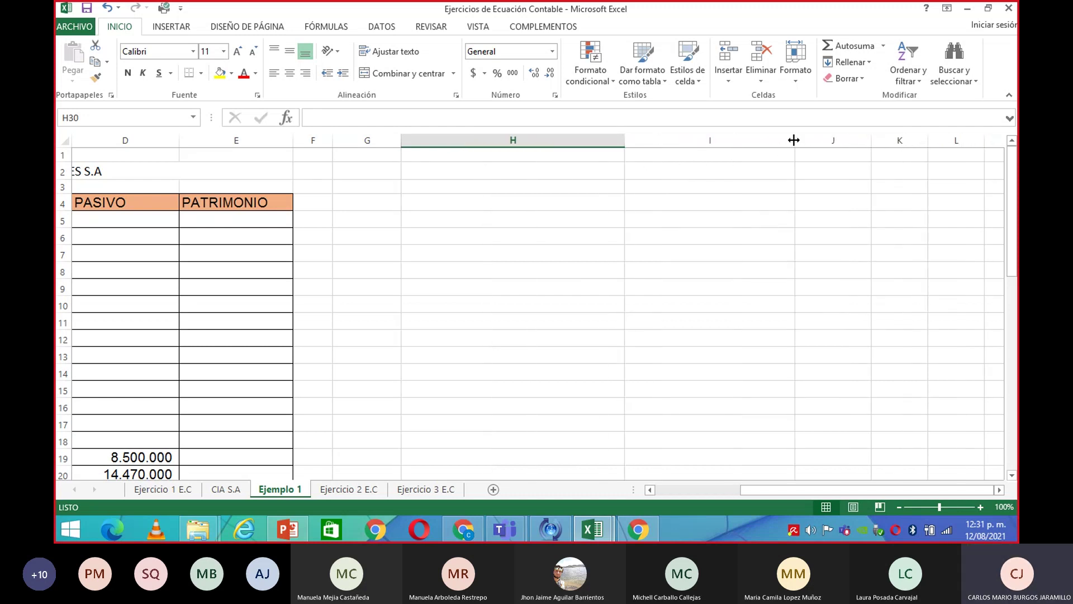
left_click_drag(794, 140, 703, 156)
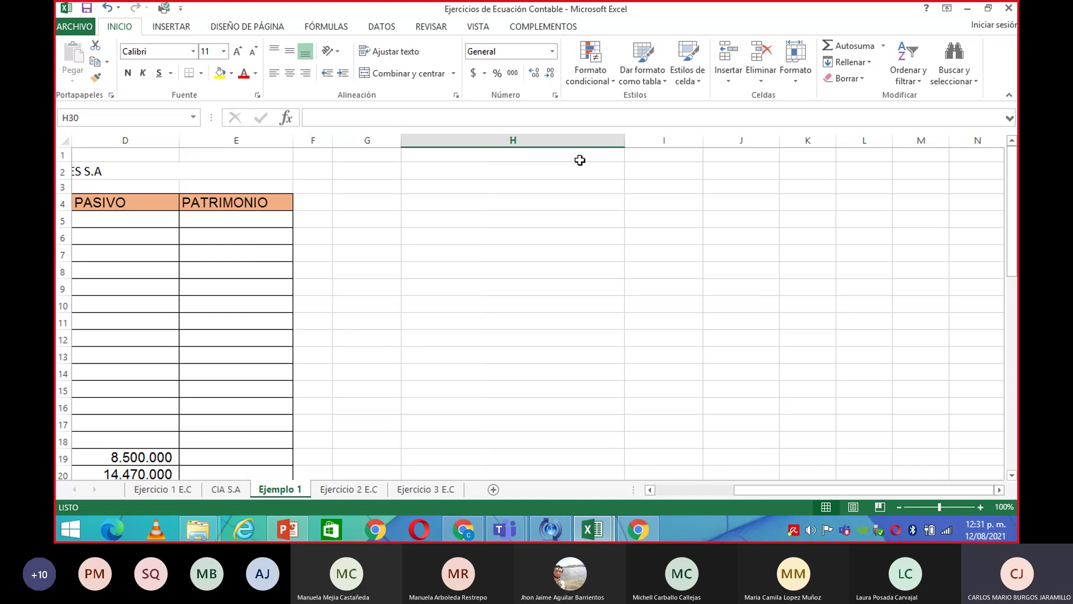
Merge and centre cells H2:L2 in the empty area beside the accounting table.
left_click_drag(531, 169, 708, 178)
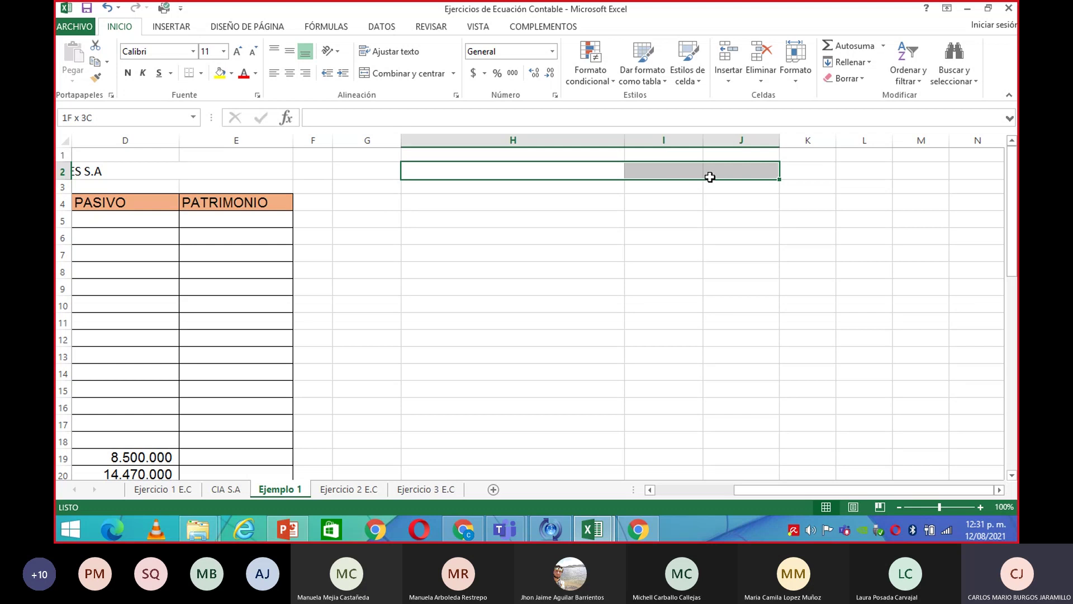
left_click_drag(710, 177, 850, 175)
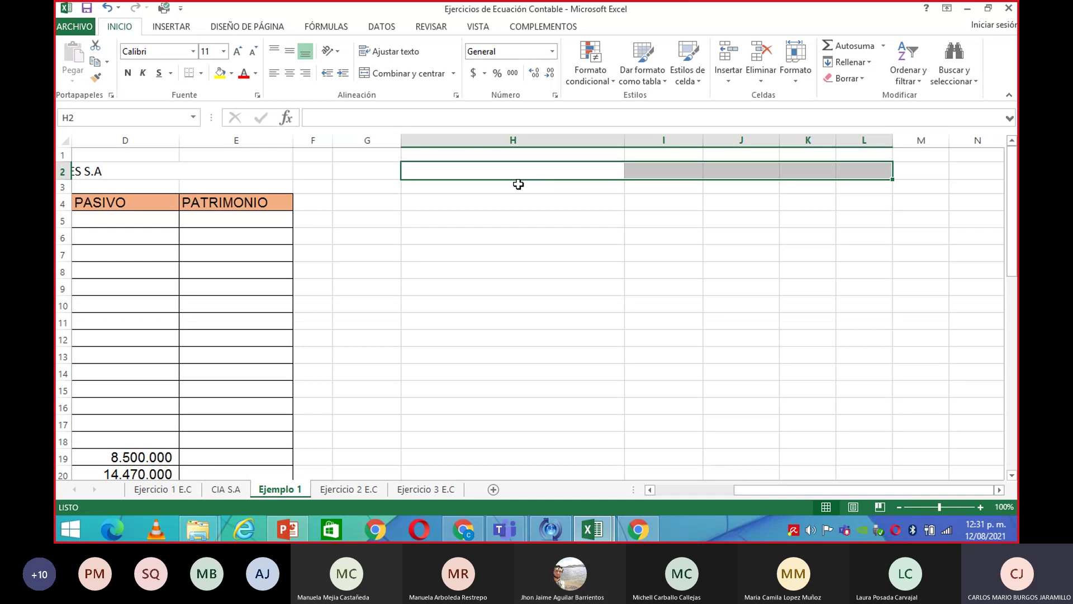
left_click(418, 74)
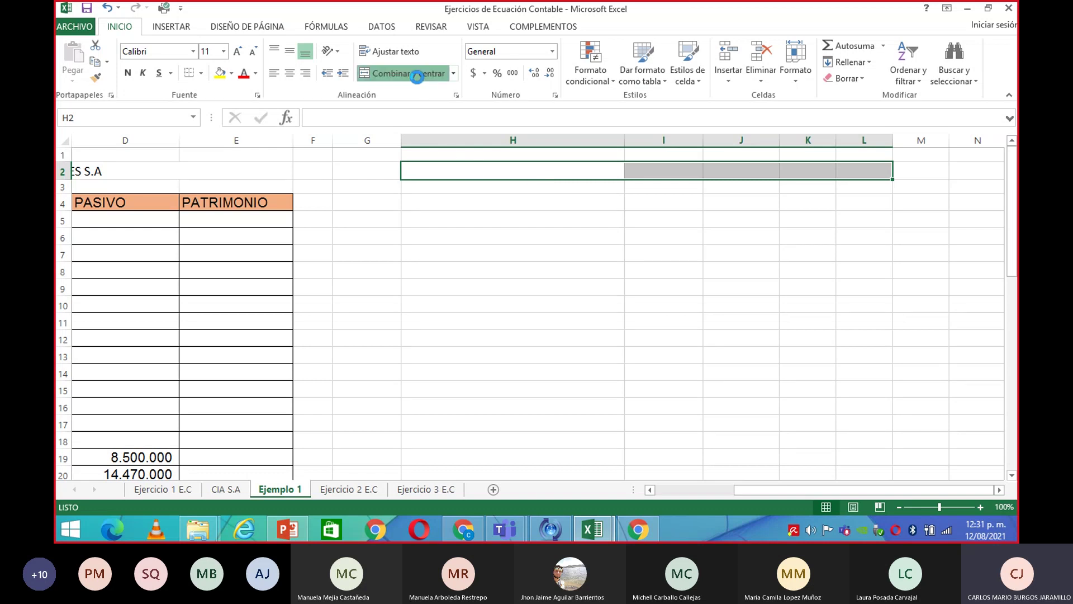
left_click(833, 221)
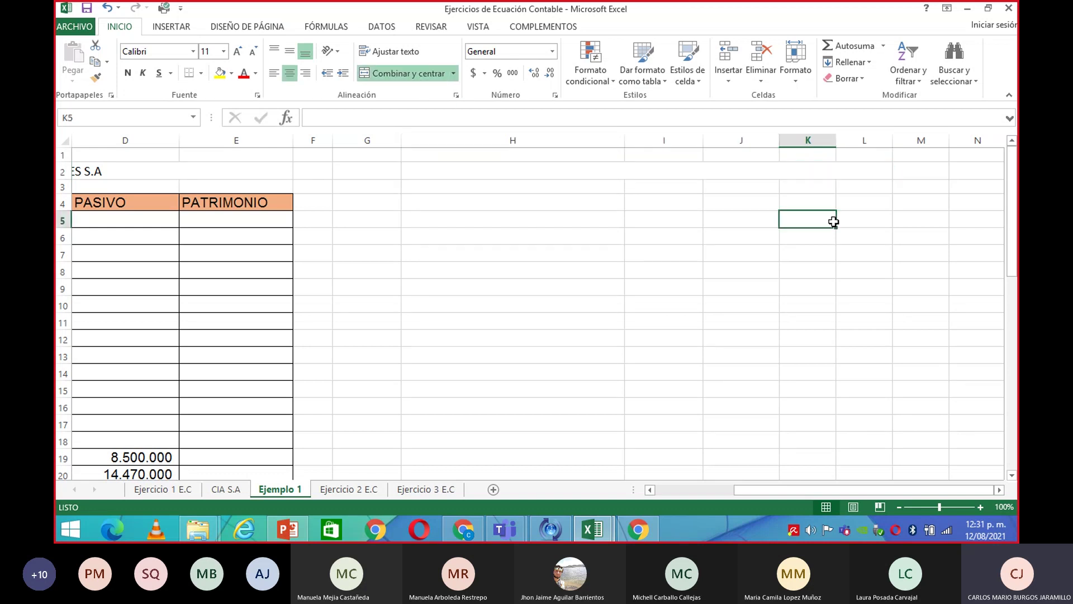
Enter the heading CIA DER ASESORIAS PROFESIONALE S.A in the merged cell H2.
left_click(810, 170)
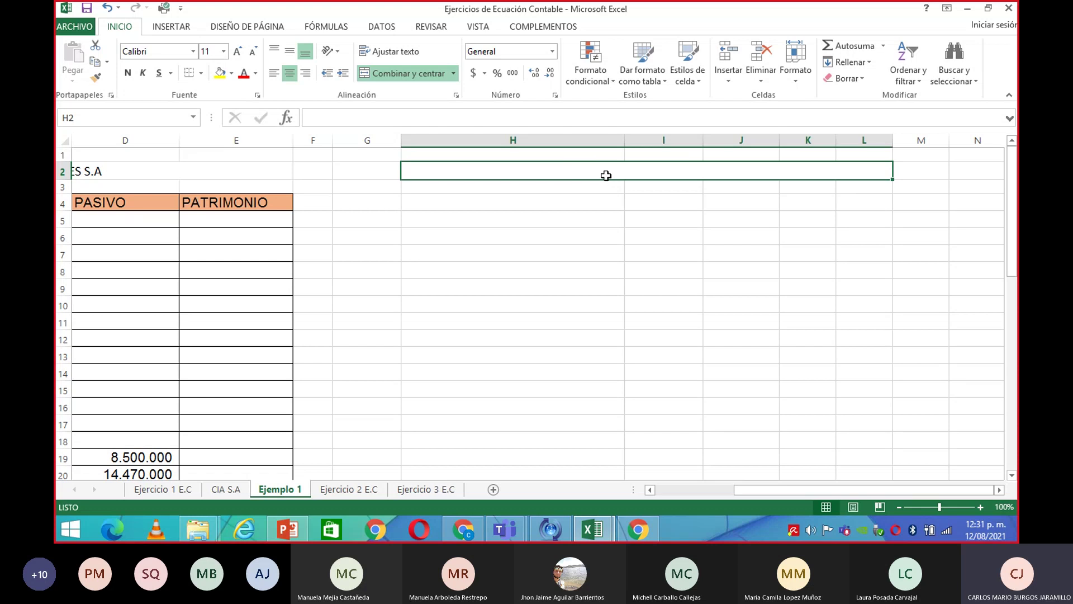
mouse_move(593, 529)
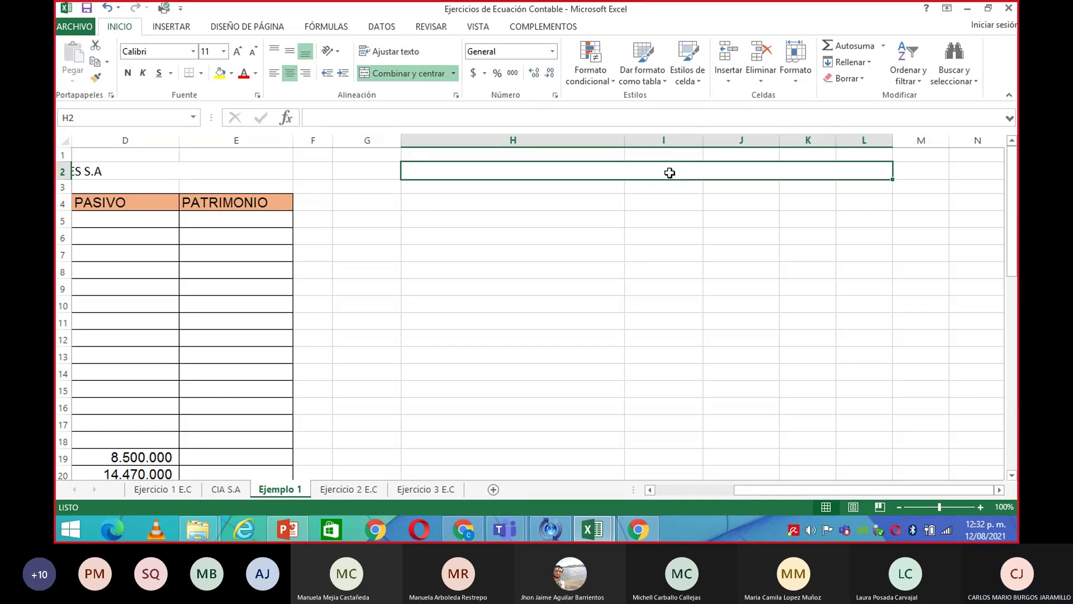
type("c")
key("BackSpace")
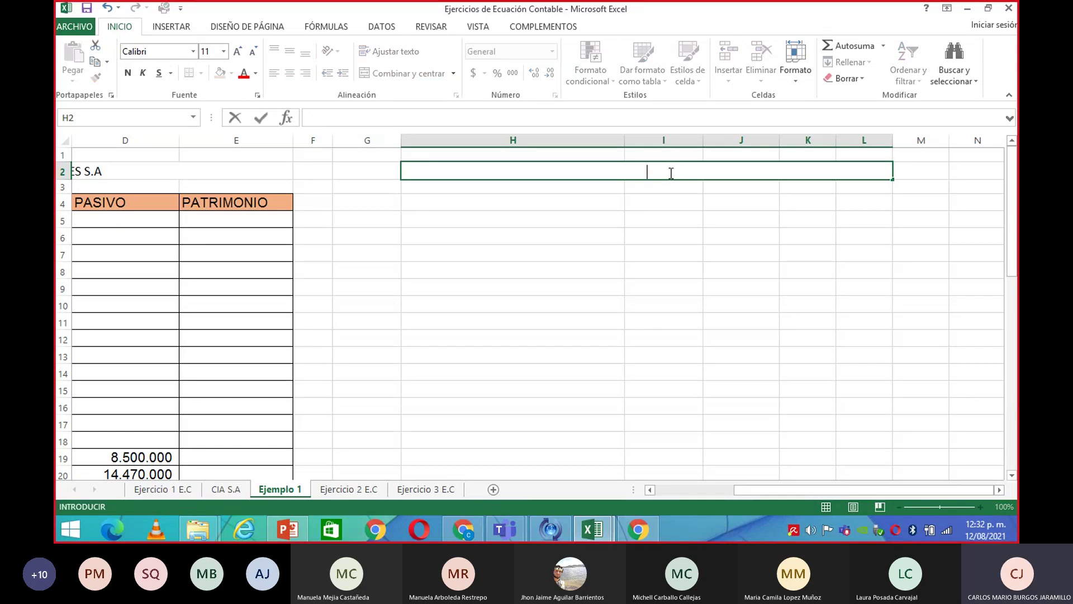
type("cIA DER")
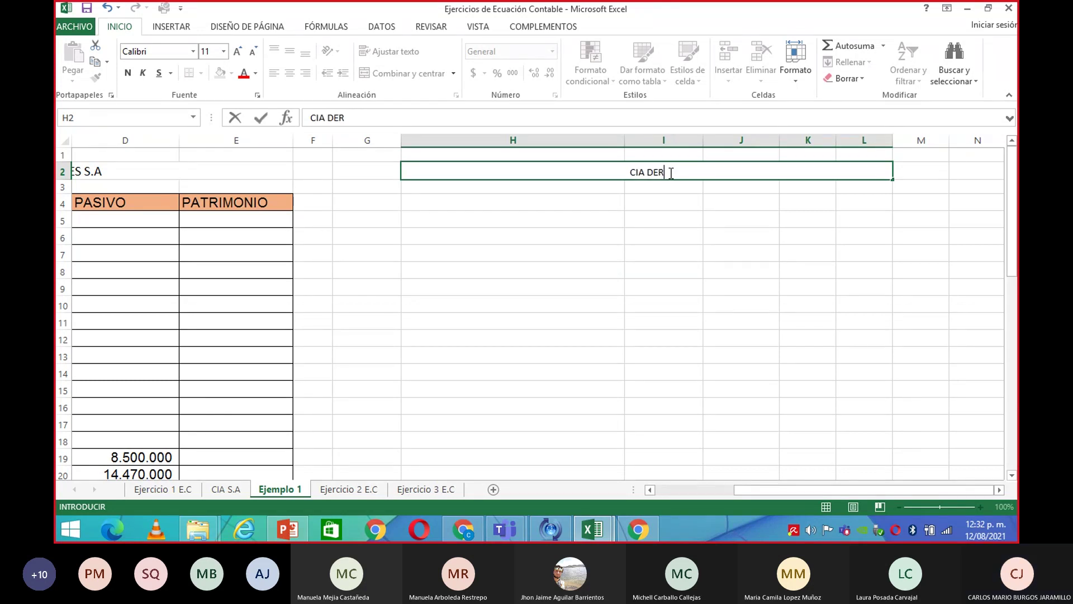
type(" ASESO")
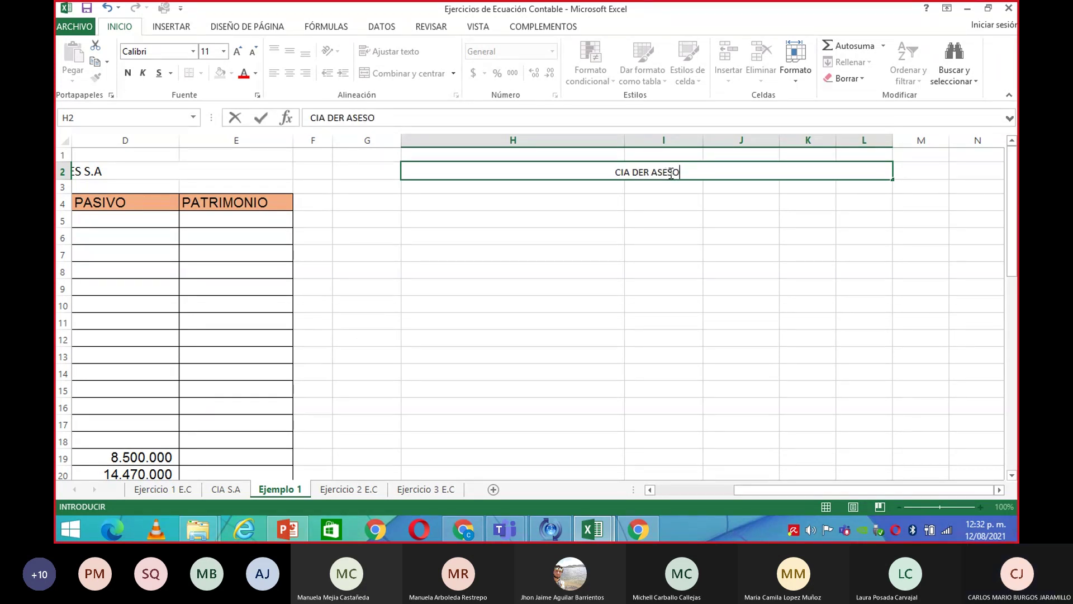
type("RIAS P")
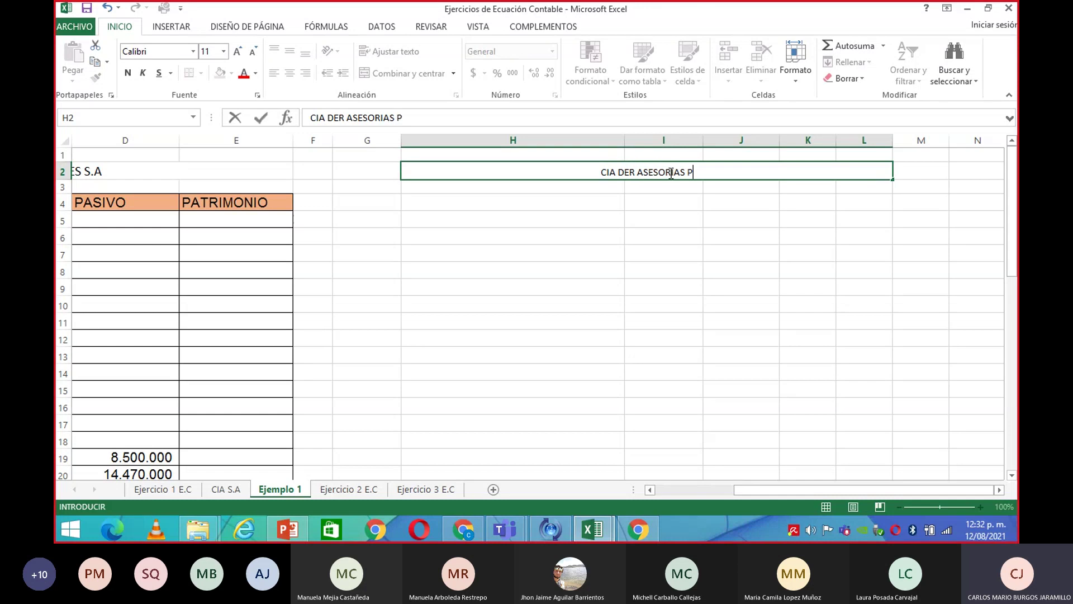
type("ROFES")
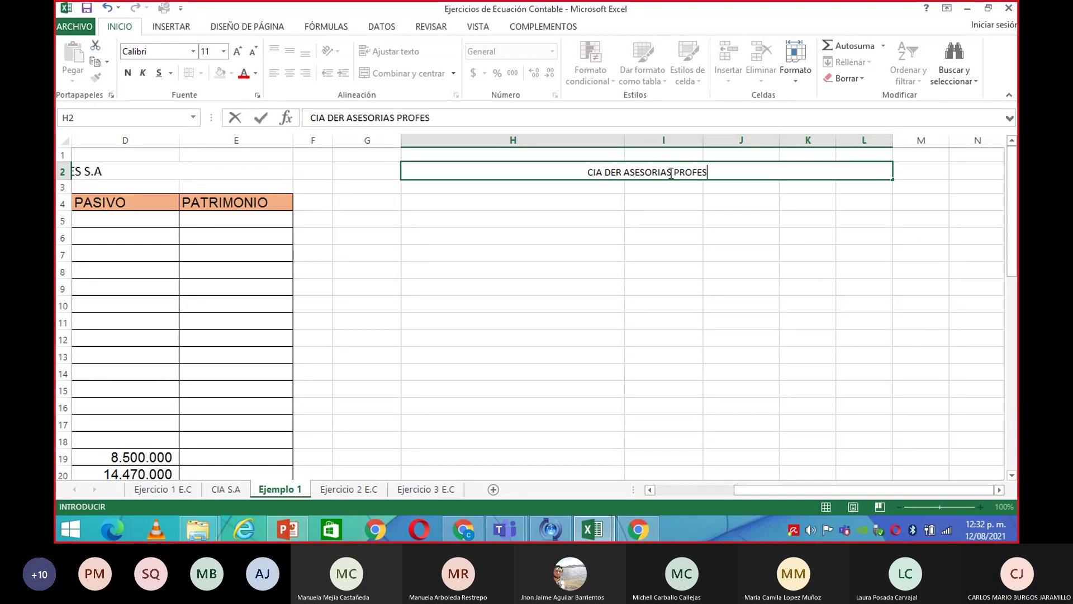
type("IONAL")
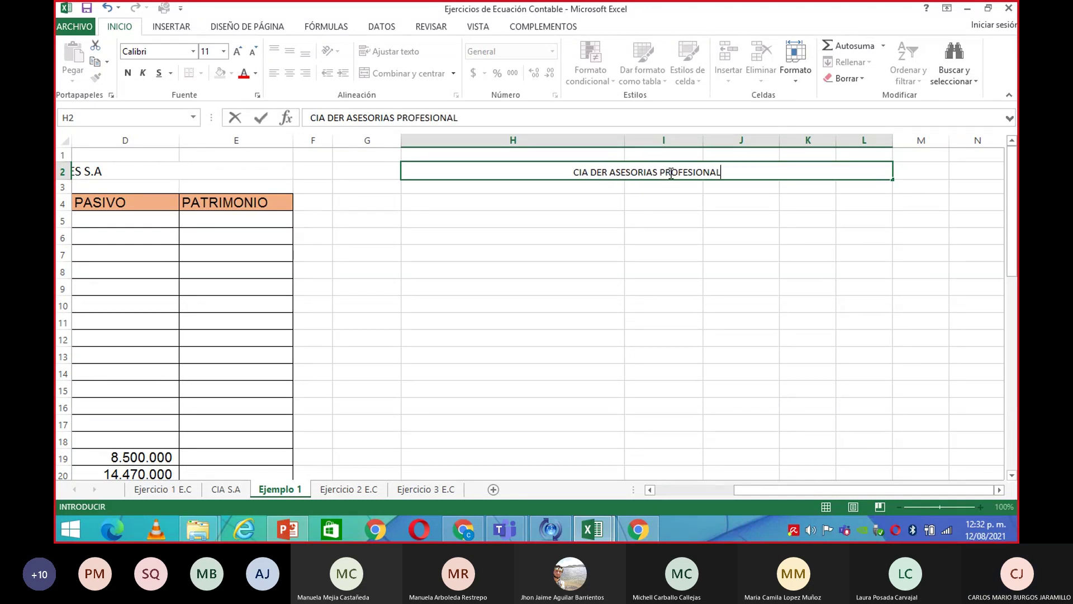
type("E S")
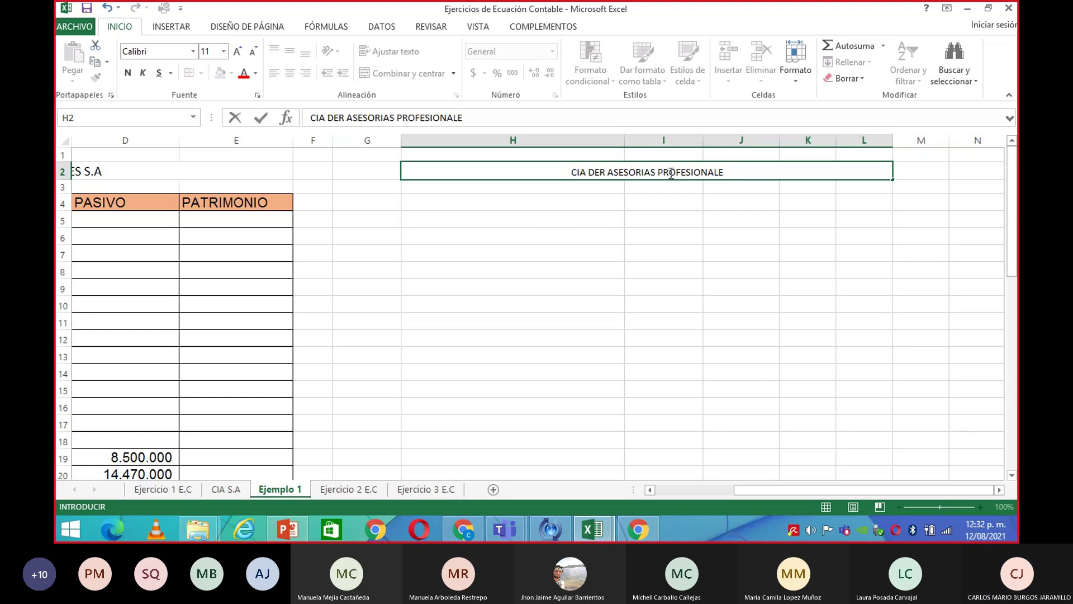
type(".A")
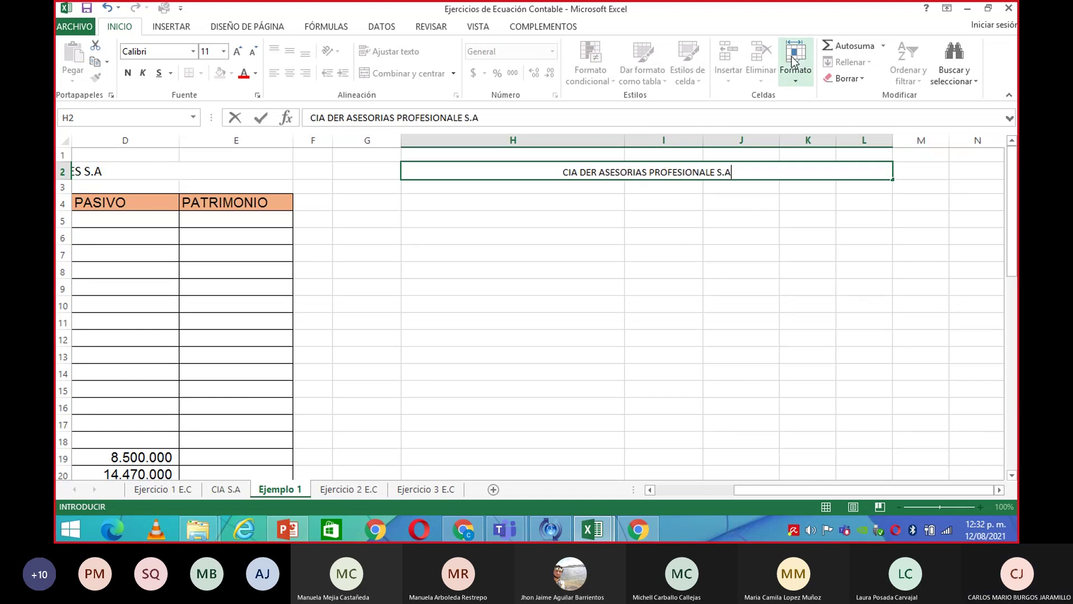
left_click(750, 247)
Format the range H2:L40 in Arial at size 14.
left_click_drag(634, 174, 777, 521)
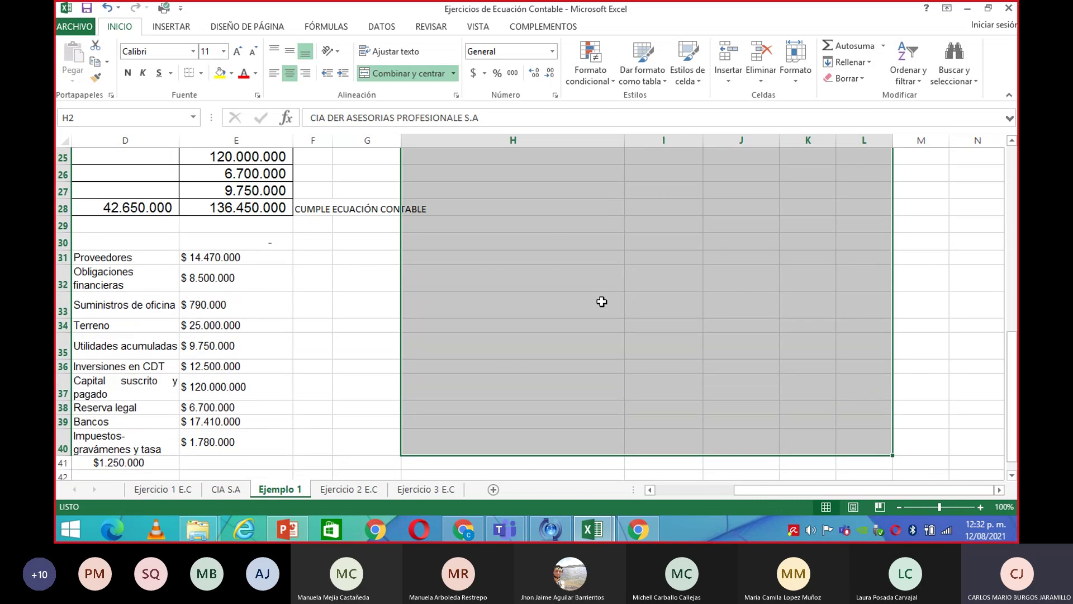
left_click(238, 51)
left_click(238, 51)
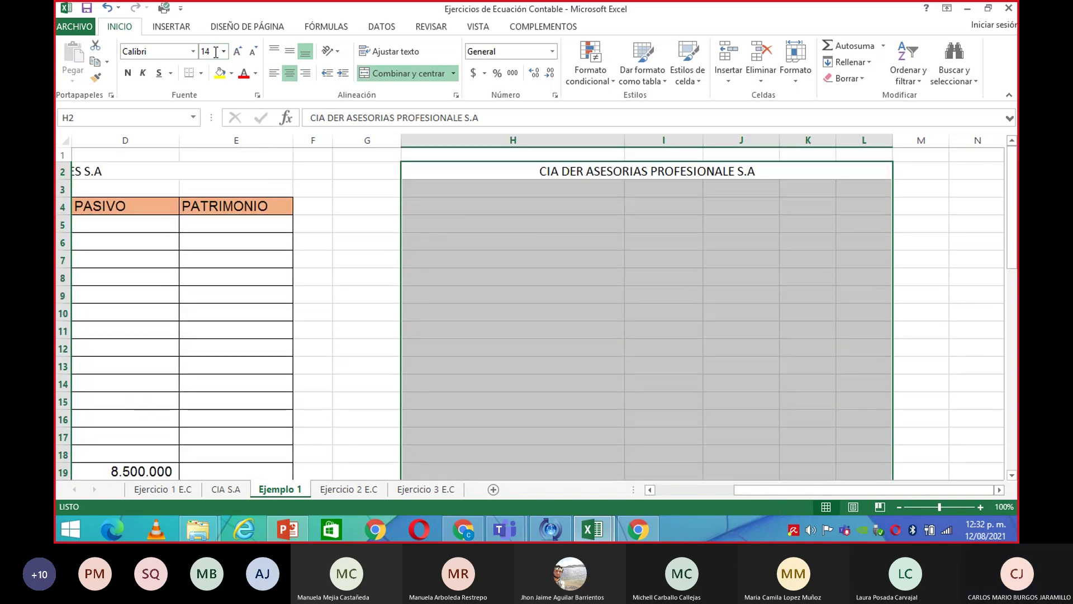
left_click(193, 51)
scroll(177, 179, "down", 3)
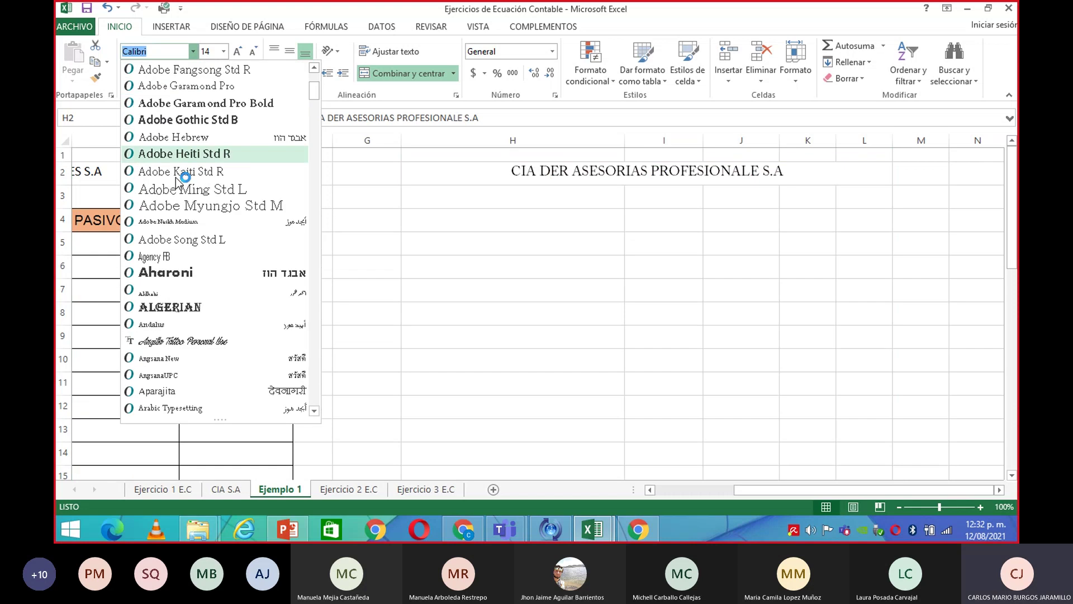
scroll(176, 179, "down", 3)
left_click(150, 274)
left_click(575, 326)
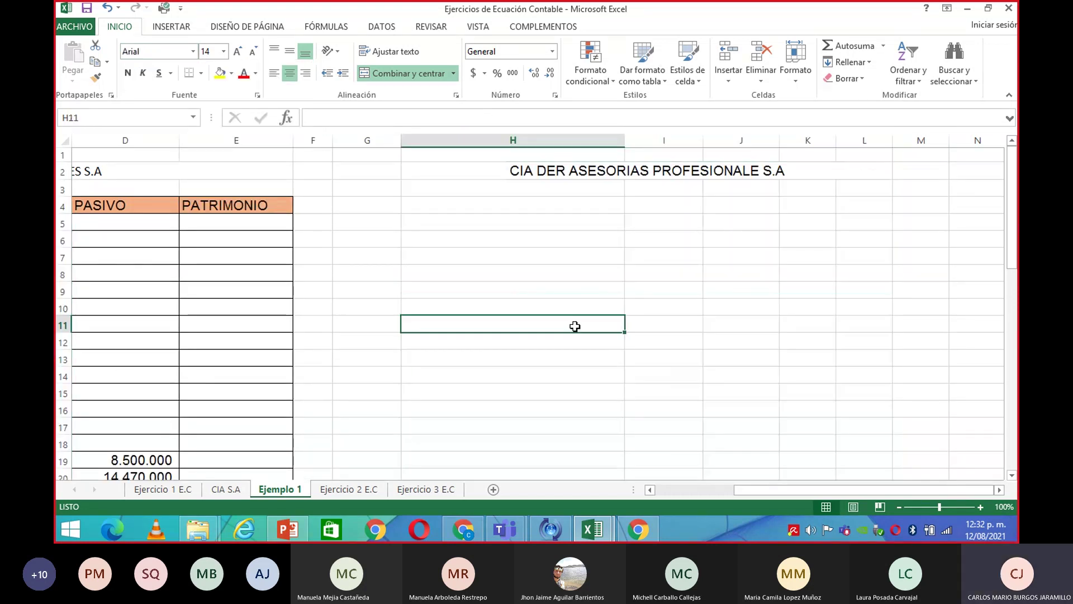
Correct the company heading in H2 to read CIA DE ASESORIAS PROFESIONALE S.A.
left_click(551, 168)
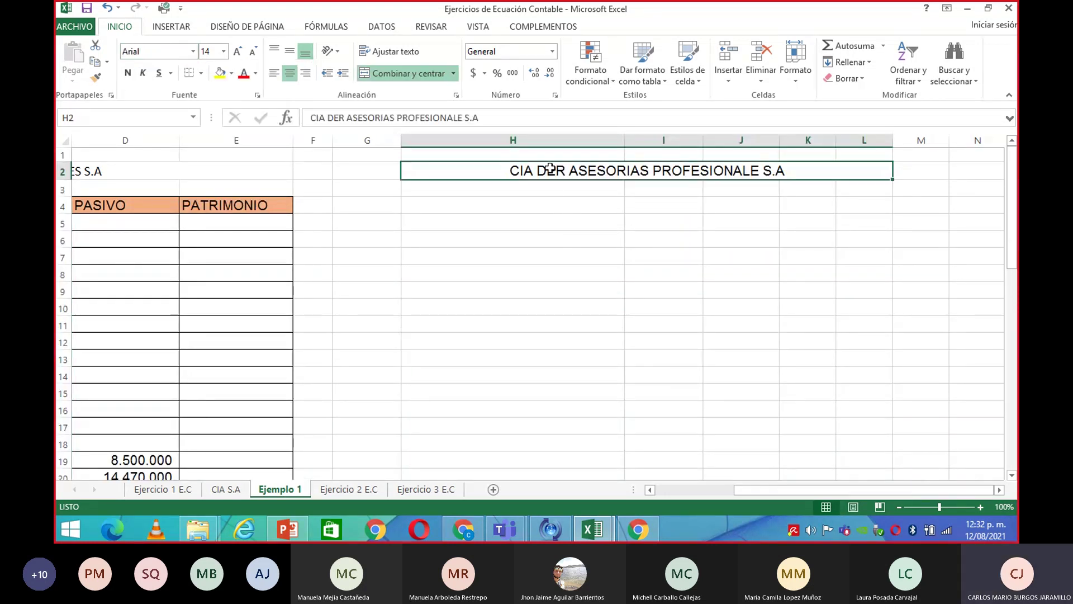
left_click(347, 116)
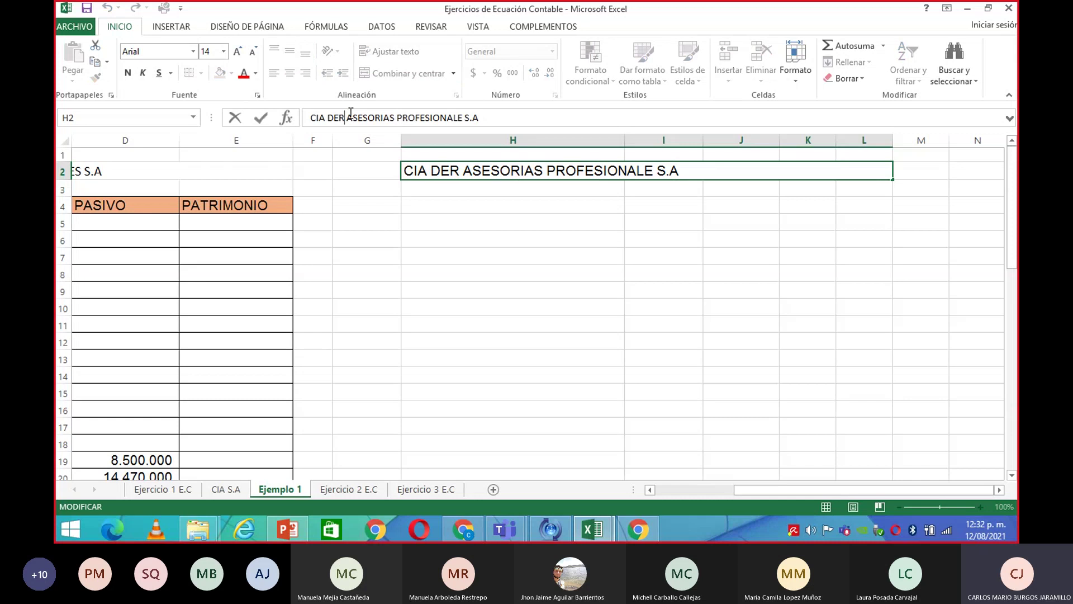
key("BackSpace")
left_click(485, 252)
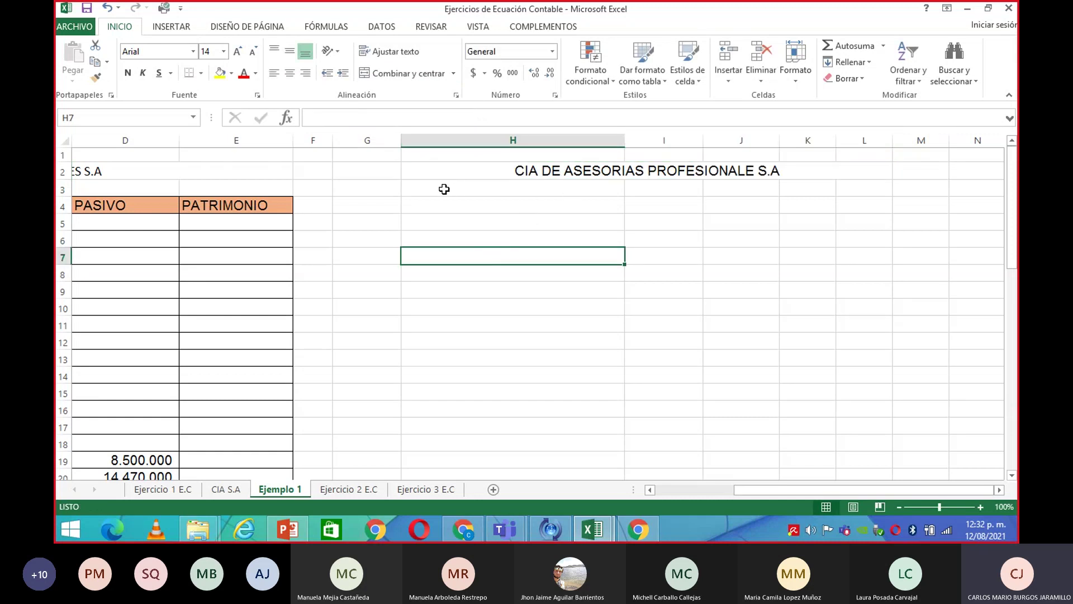
Merge and centre H3:L3 below the company name and enter ESTADO DE LA SITUACIÓN FINANCIERA in it.
left_click_drag(443, 192, 872, 183)
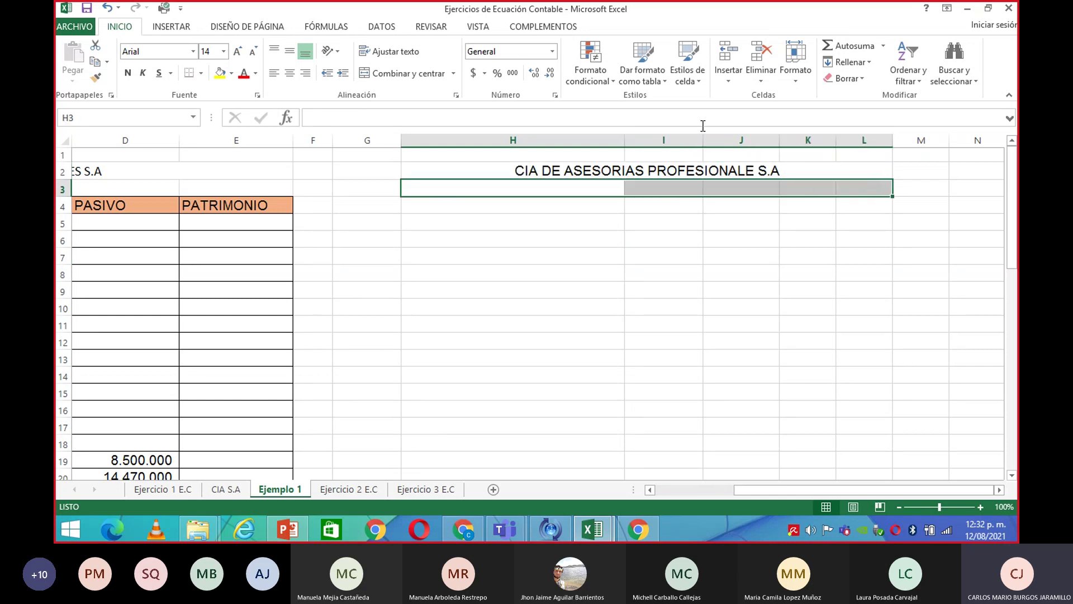
left_click(423, 72)
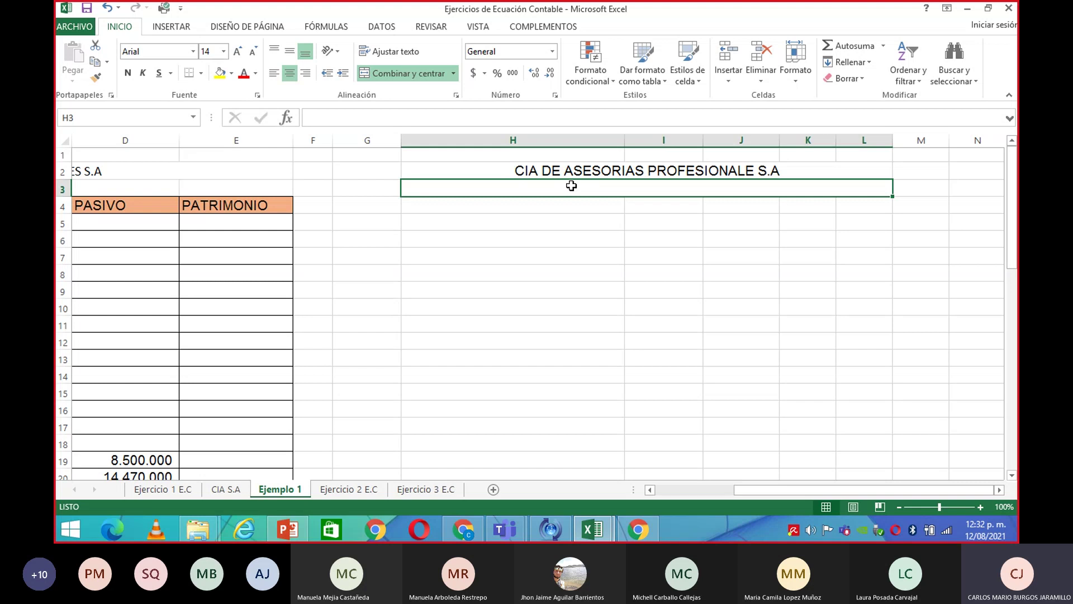
type("ESTA")
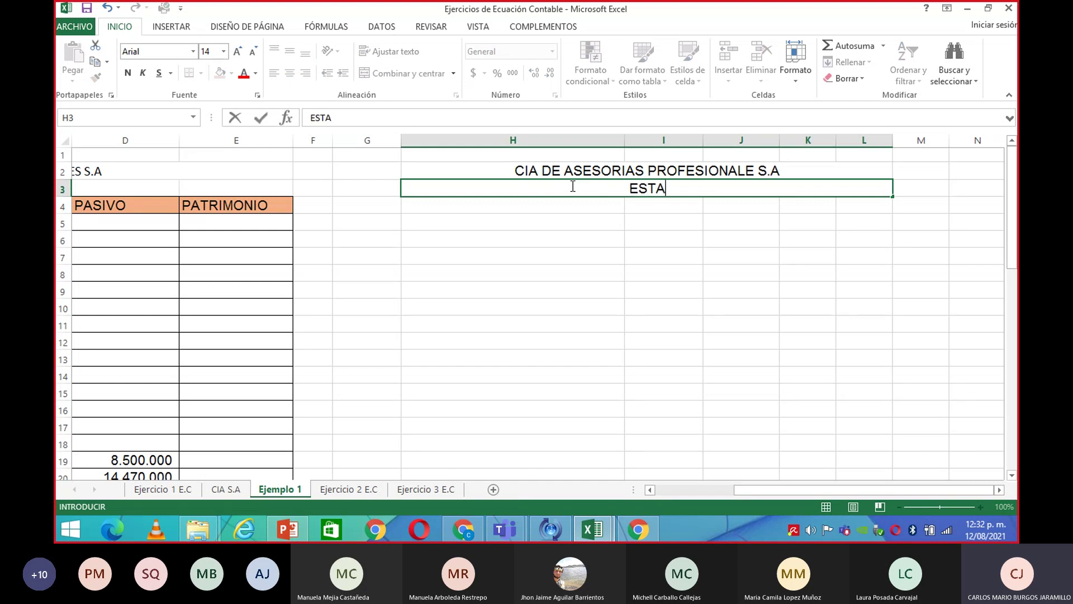
type("DO D")
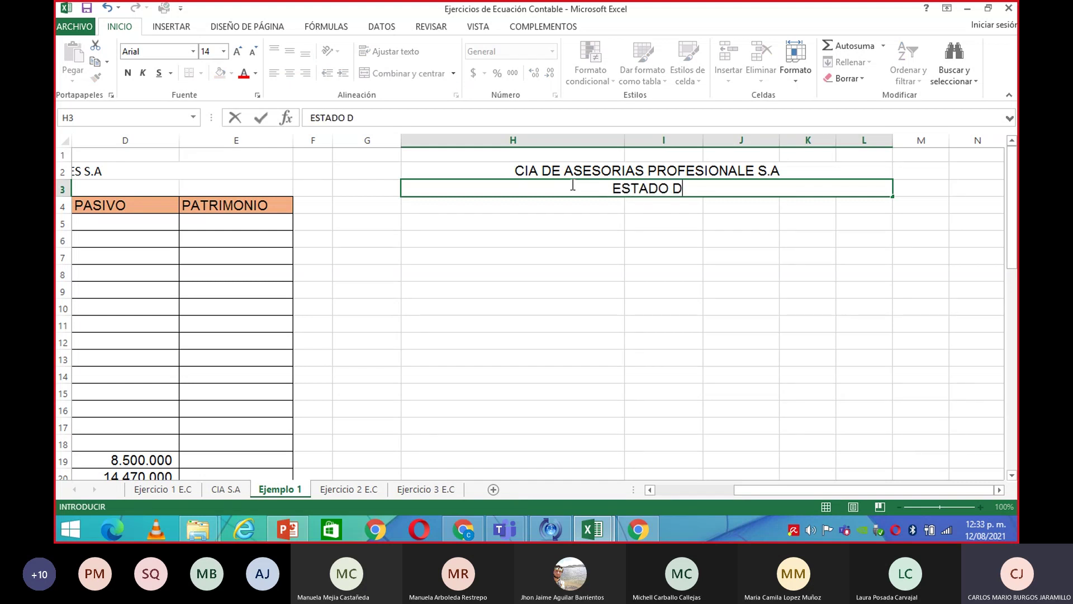
type("E LA SITUACI")
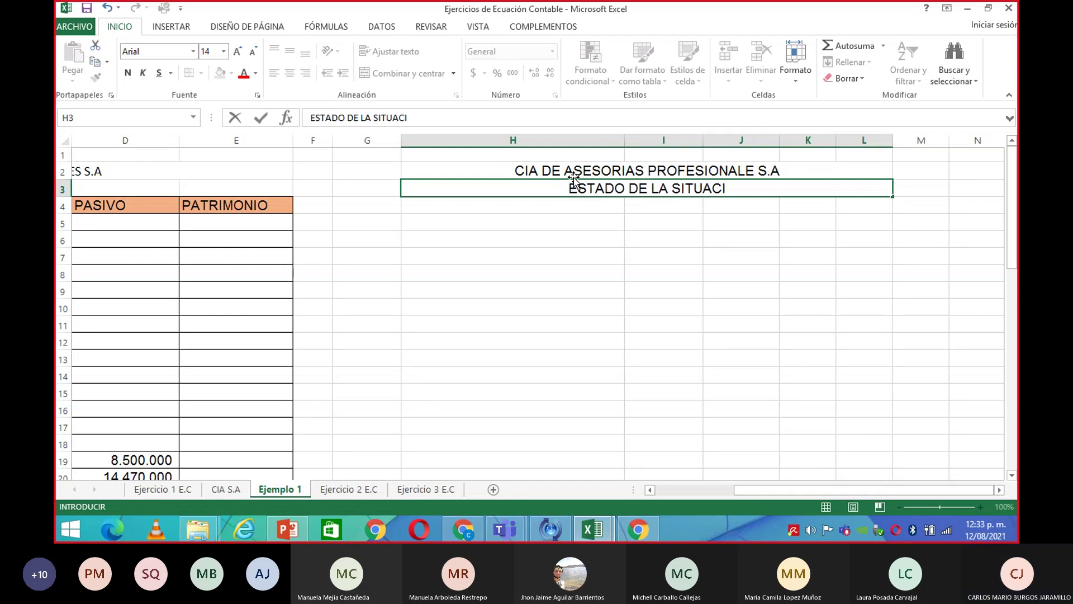
type("ÓN F")
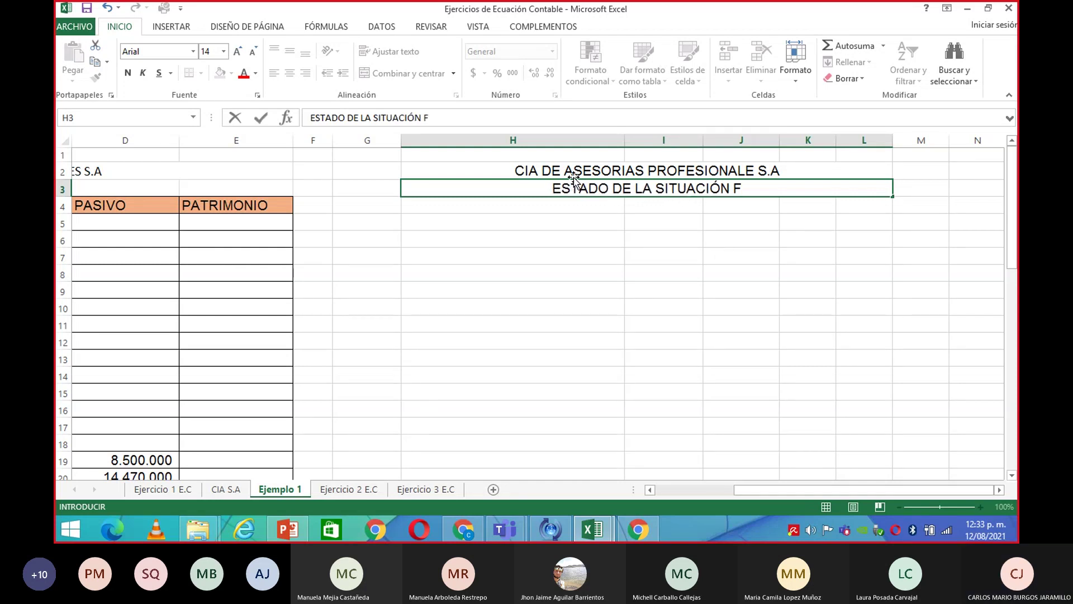
type("INAN")
type("CI")
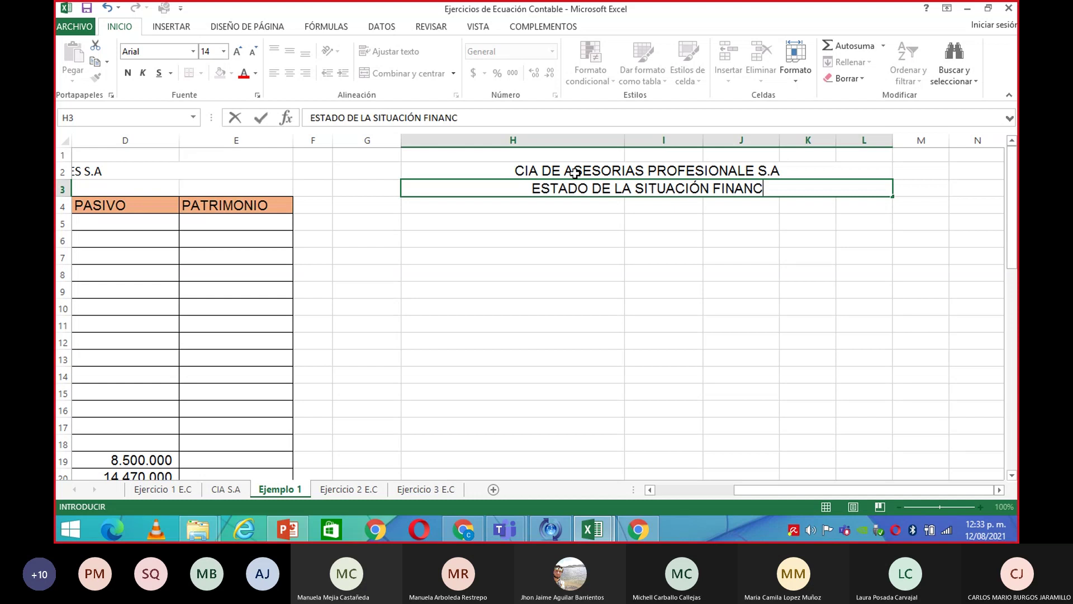
type("A")
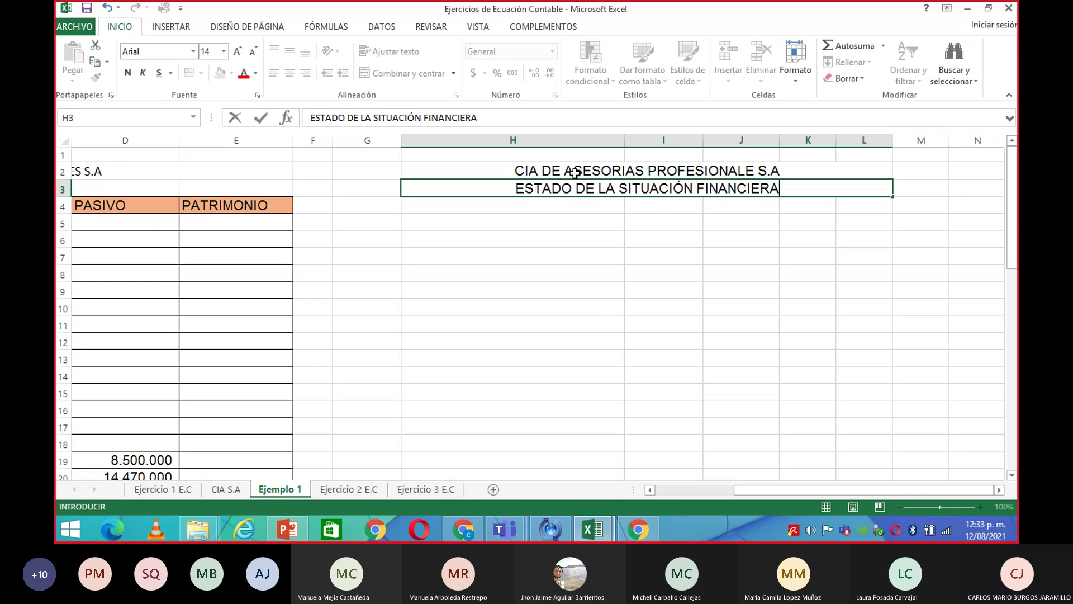
left_click(653, 314)
Merge and centre H4:L4 below the statement title and enter the date line A JUL 31 DE 2.021.
left_click_drag(502, 210, 884, 207)
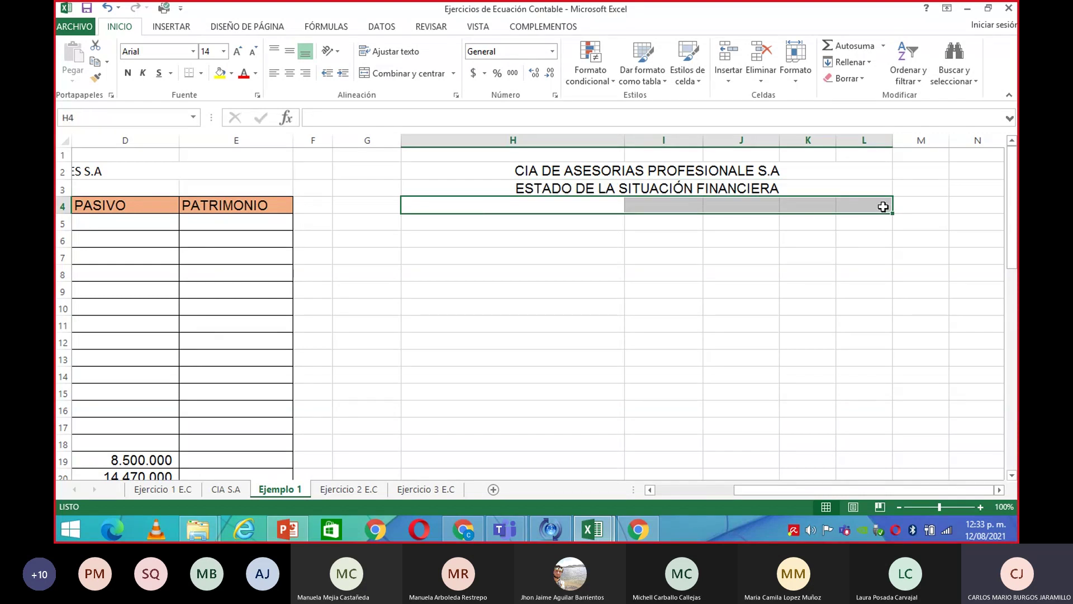
left_click(426, 74)
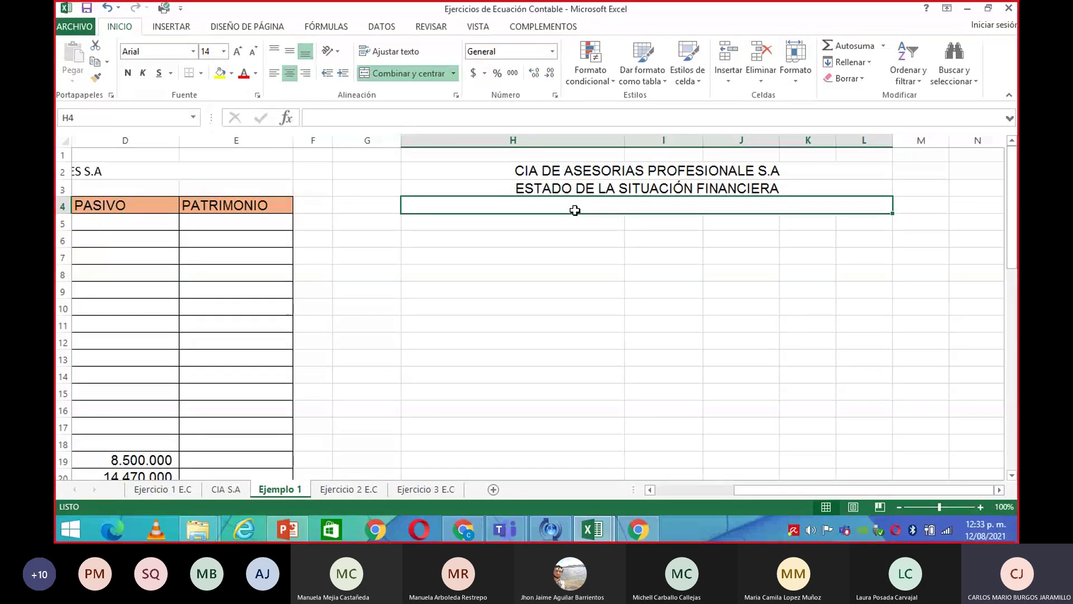
type("A ")
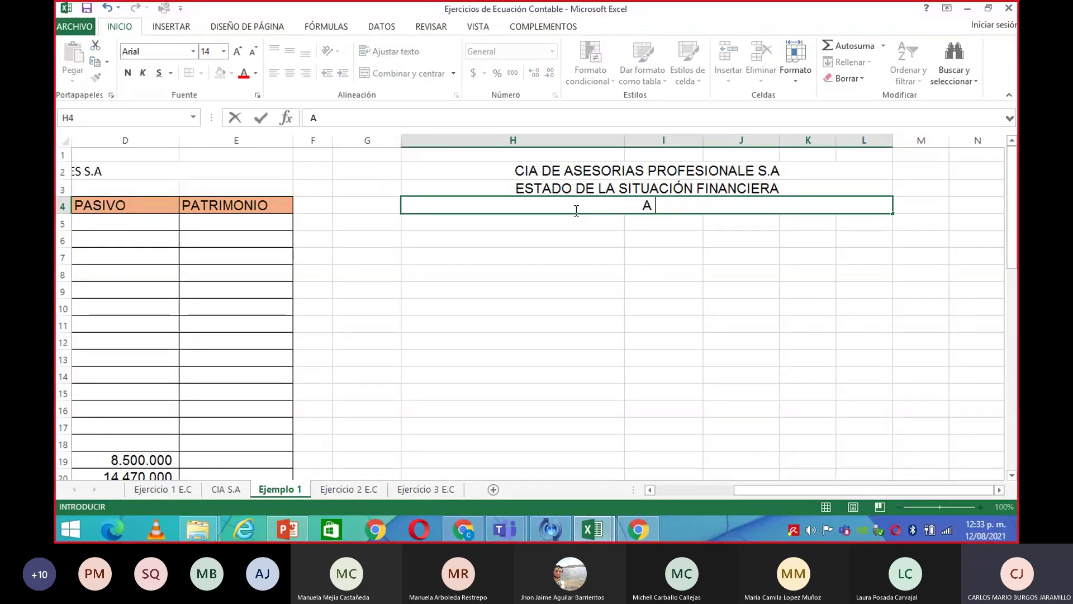
type("JUL 3")
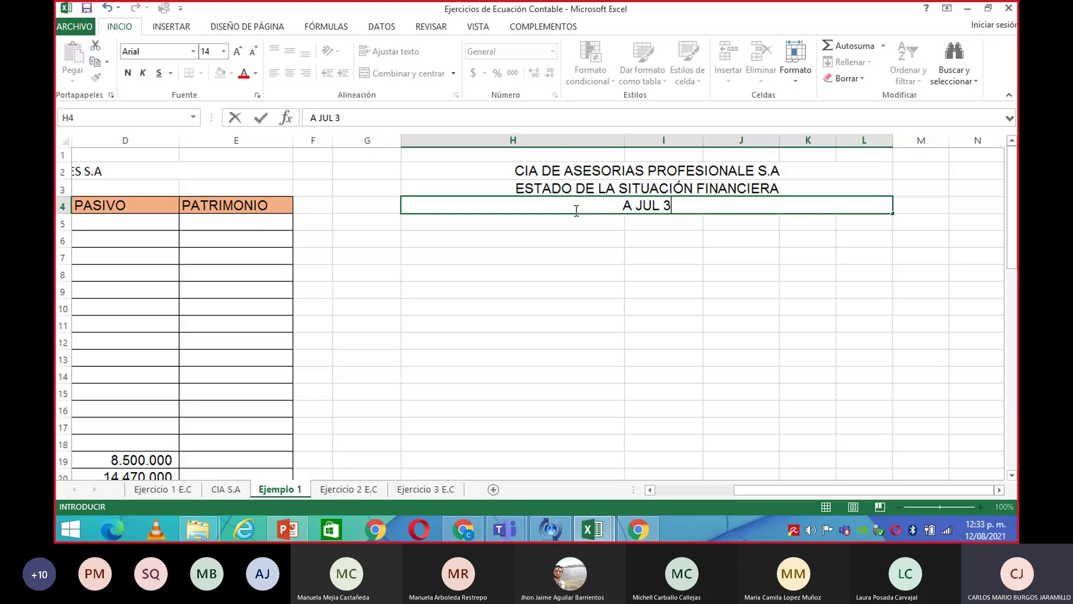
type("1 DE ")
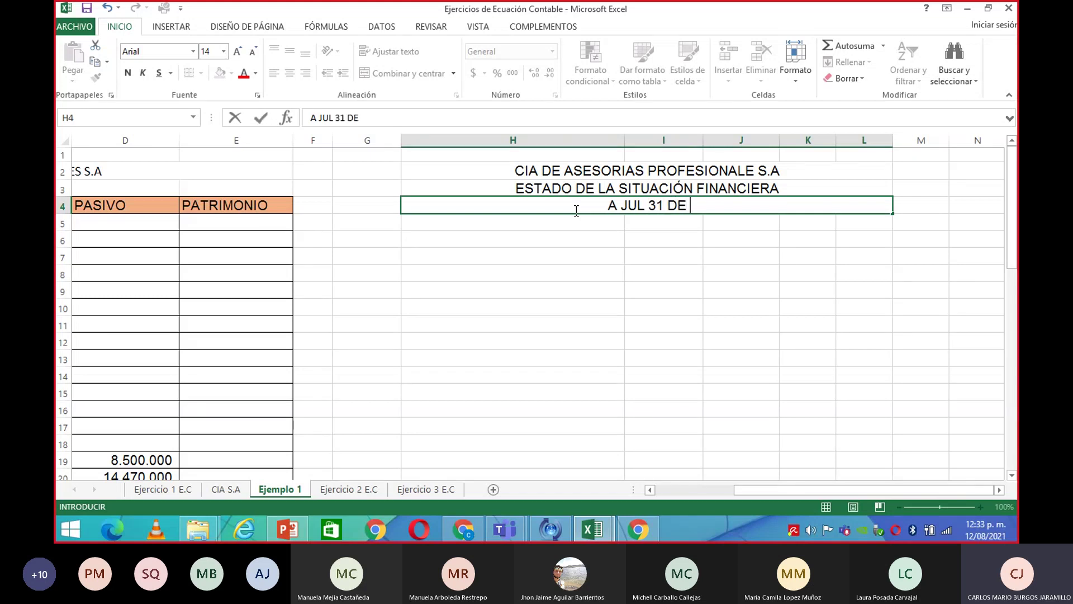
type("2.021")
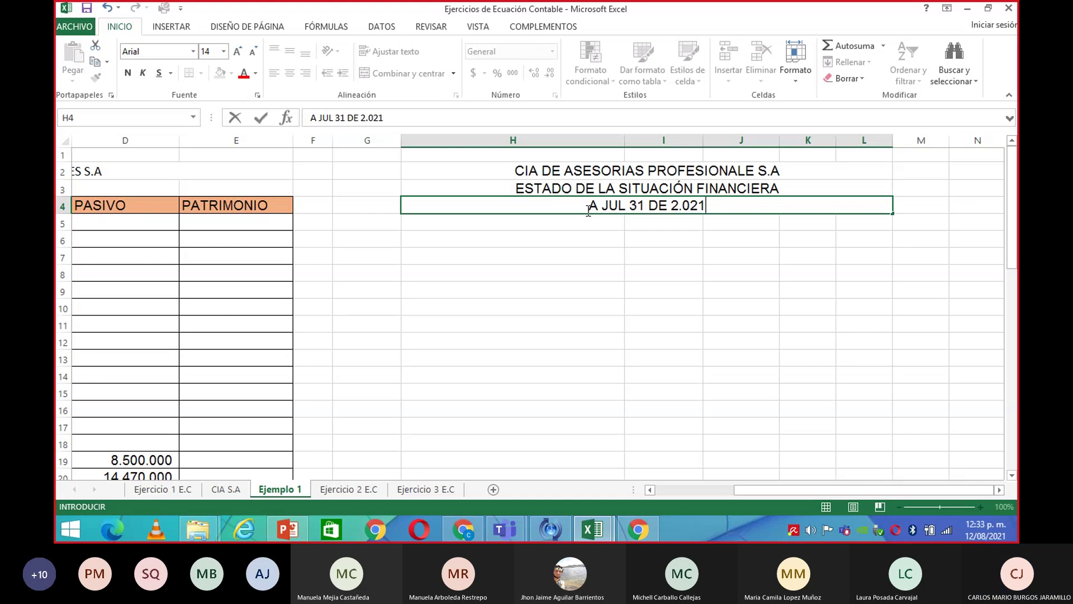
Enter the heading ACTIVO in H6, two rows below the statement's date line.
left_click(606, 236)
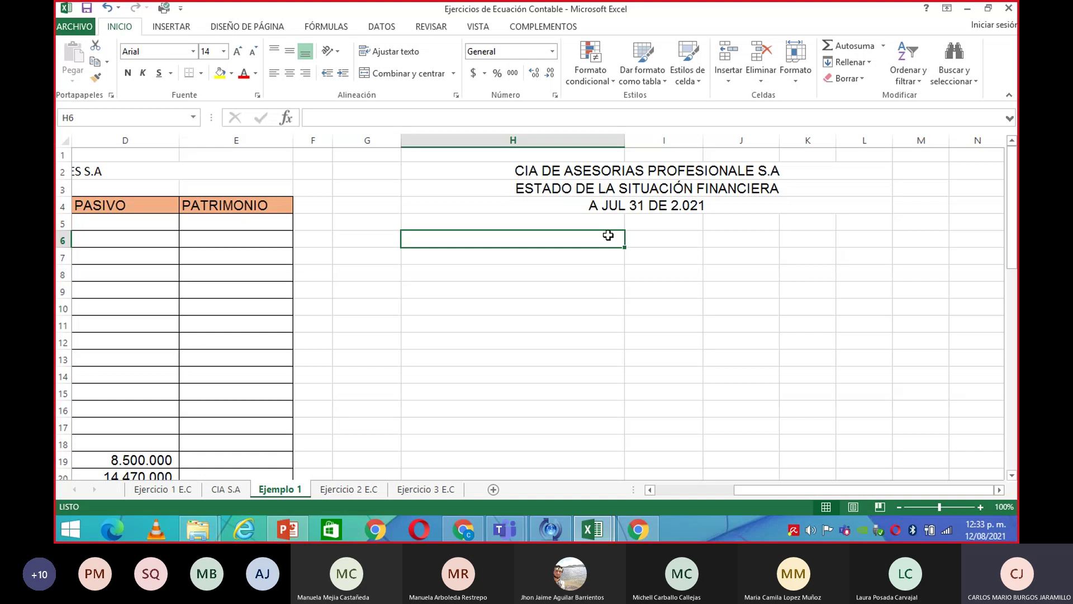
type("A")
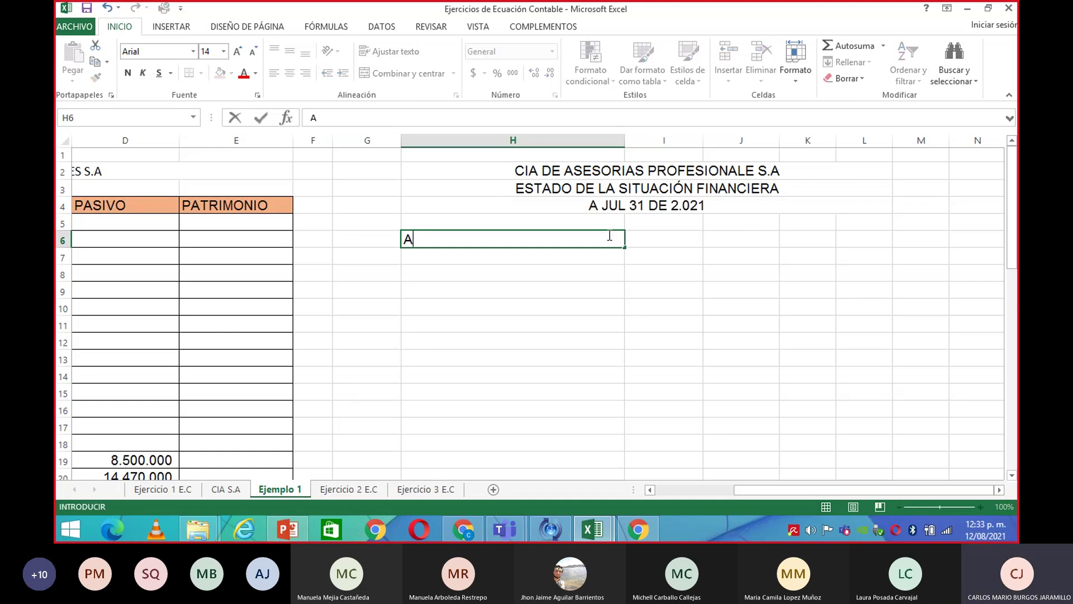
type("CTIVO")
Enter the subheading ACTIVO CORRIENTE in H7, directly below the ACTIVO heading.
left_click(456, 256)
type("AC")
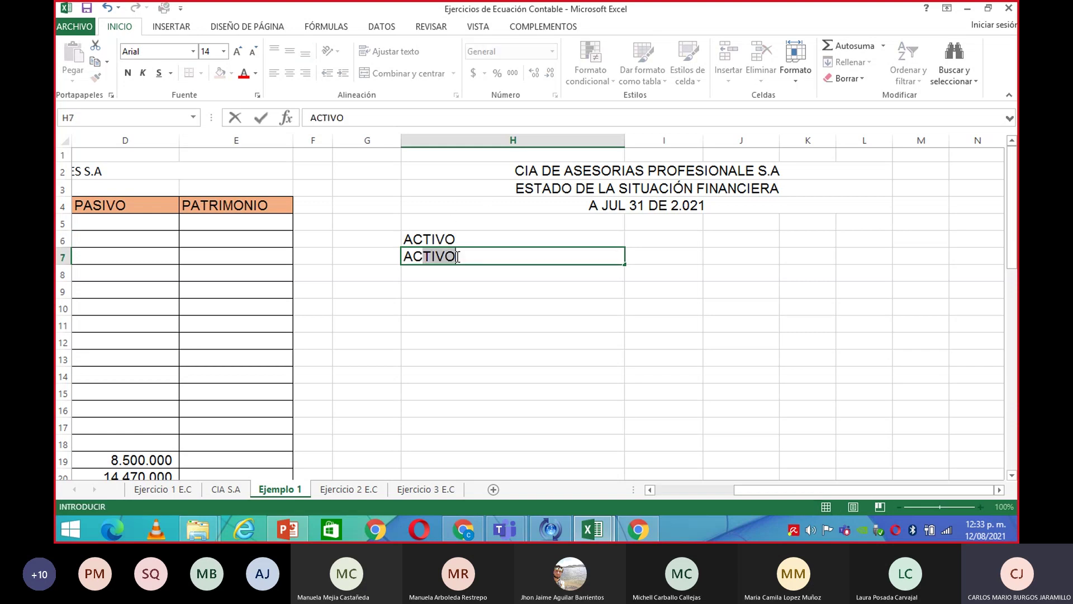
type(" C")
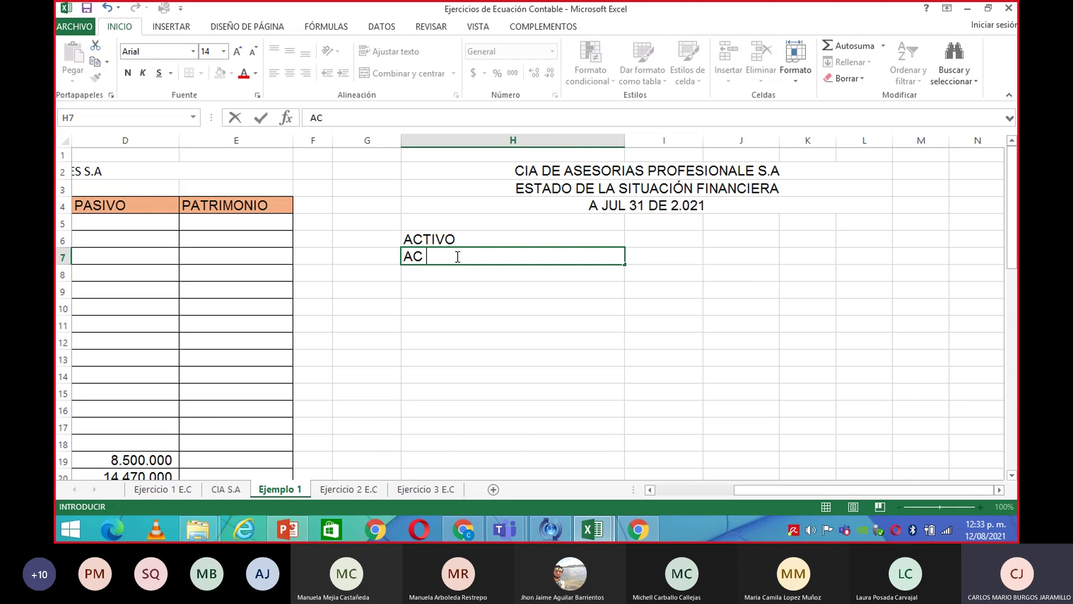
key("BackSpace")
key("BackSpace")
type("C")
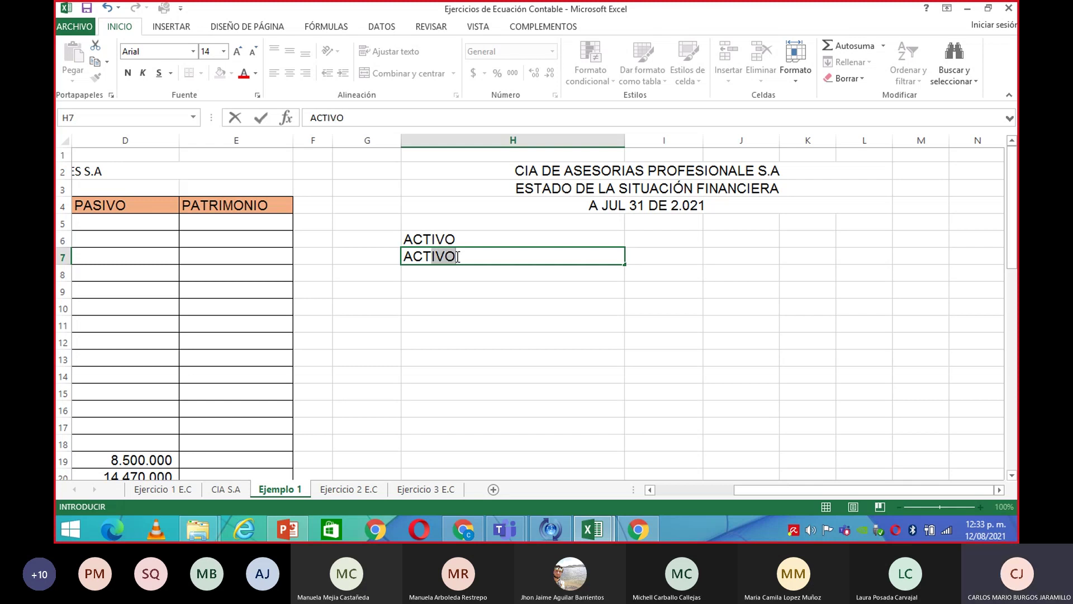
left_click(487, 240)
left_click(473, 258)
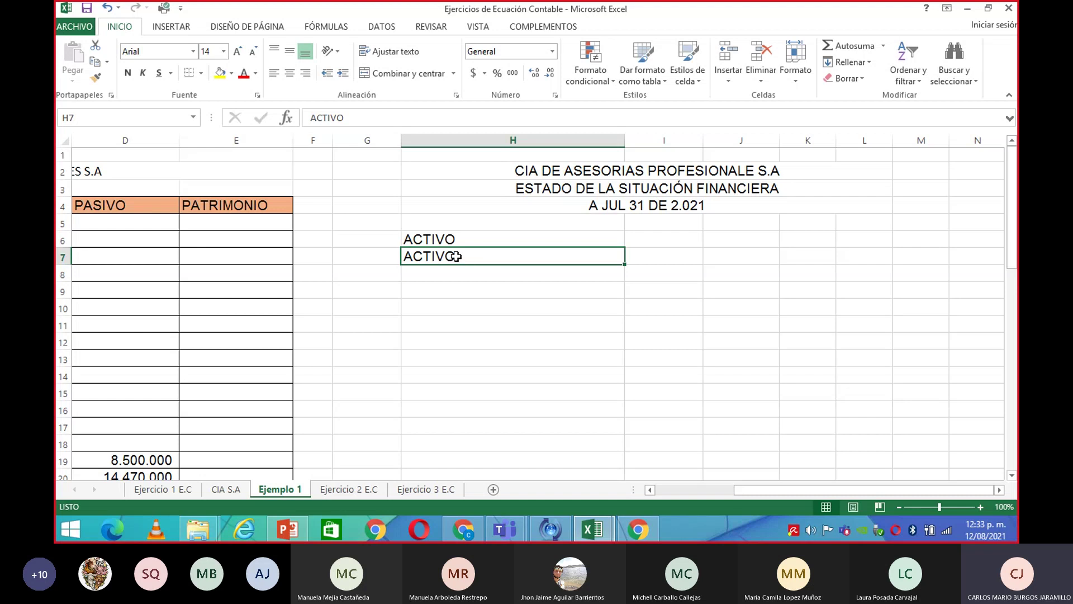
left_click(363, 119)
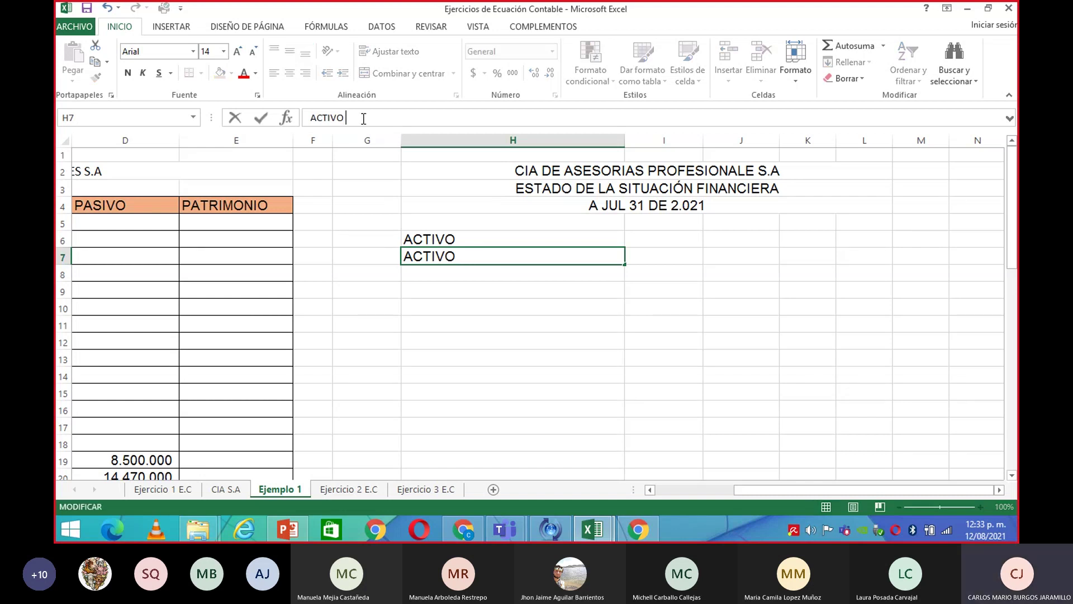
type("CORRT")
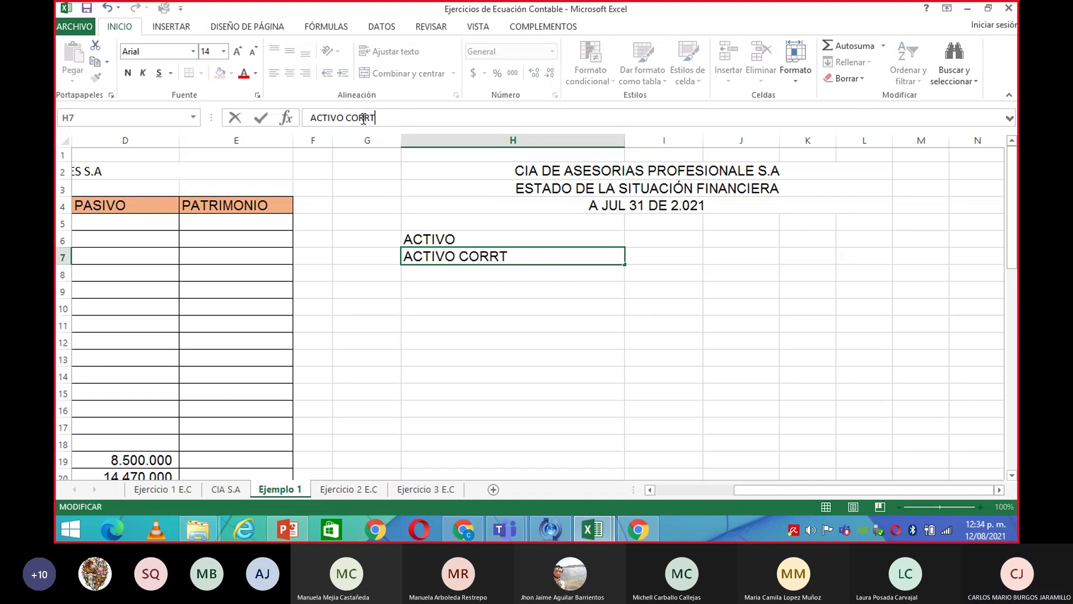
key("BackSpace")
type("I")
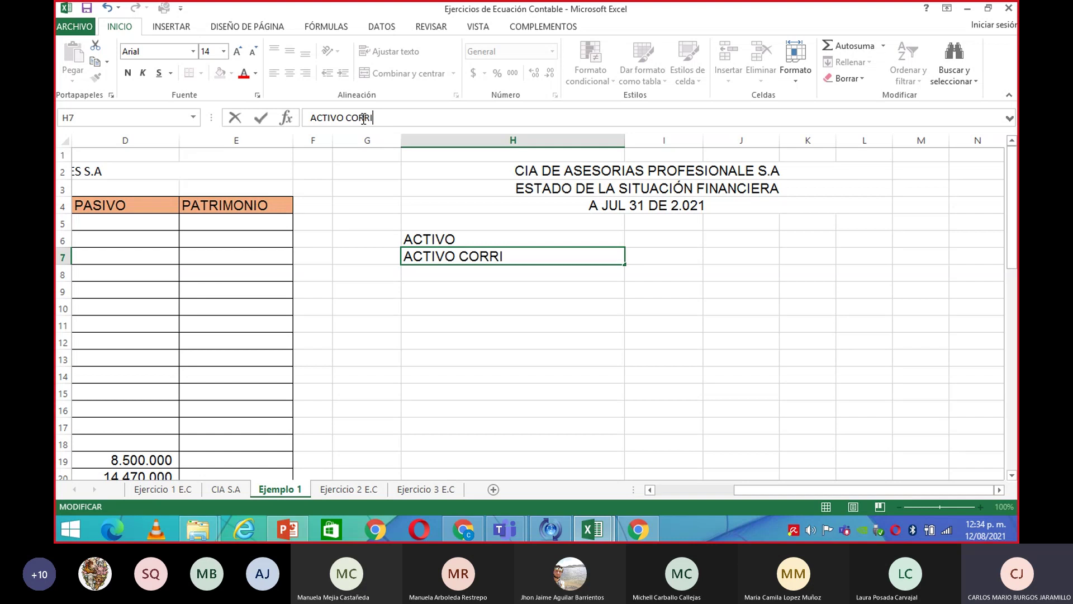
type("ENTE")
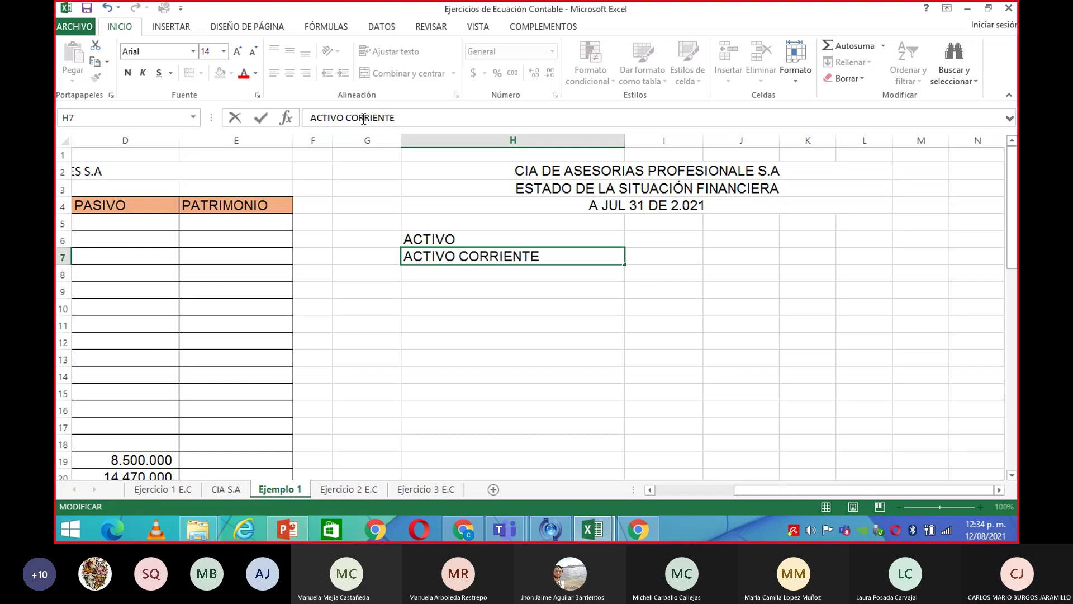
left_click(688, 375)
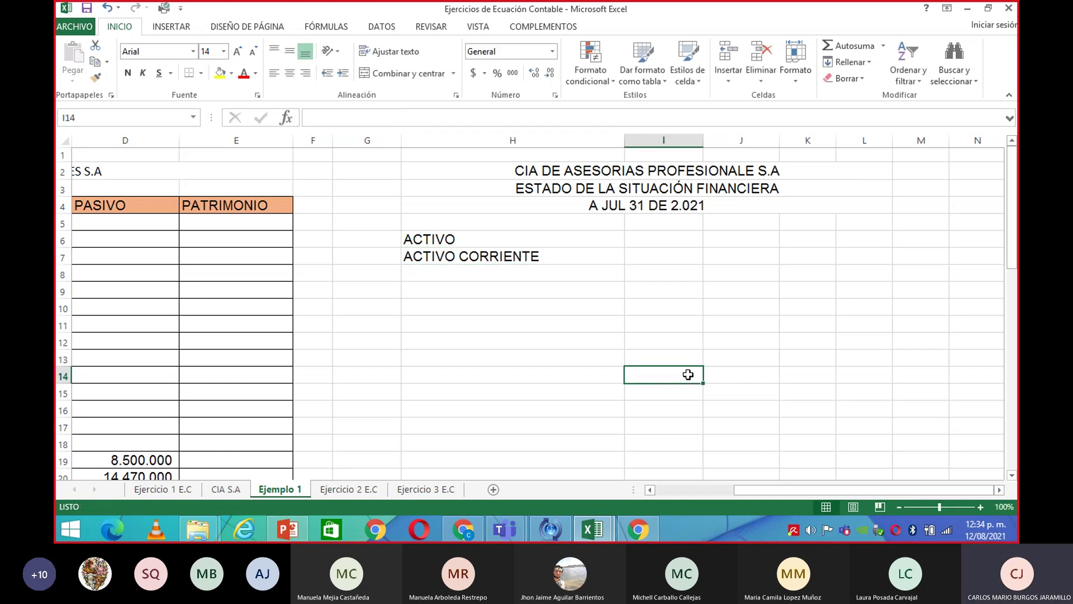
Link H8 to the CAJA account name in B5 and fill the formula down through H13 for the current asset accounts.
left_click(657, 493)
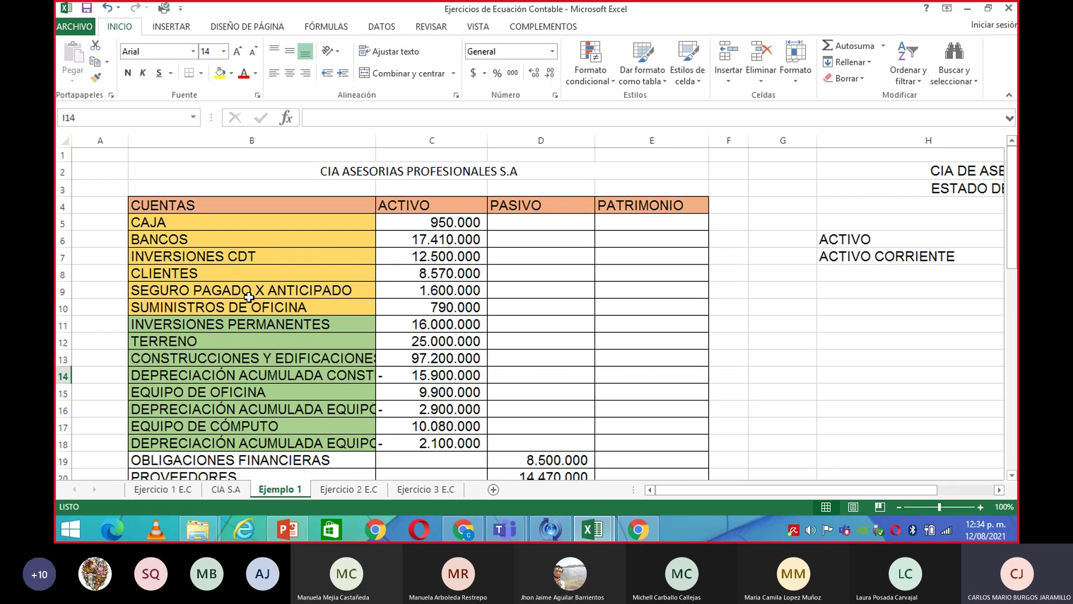
left_click(890, 279)
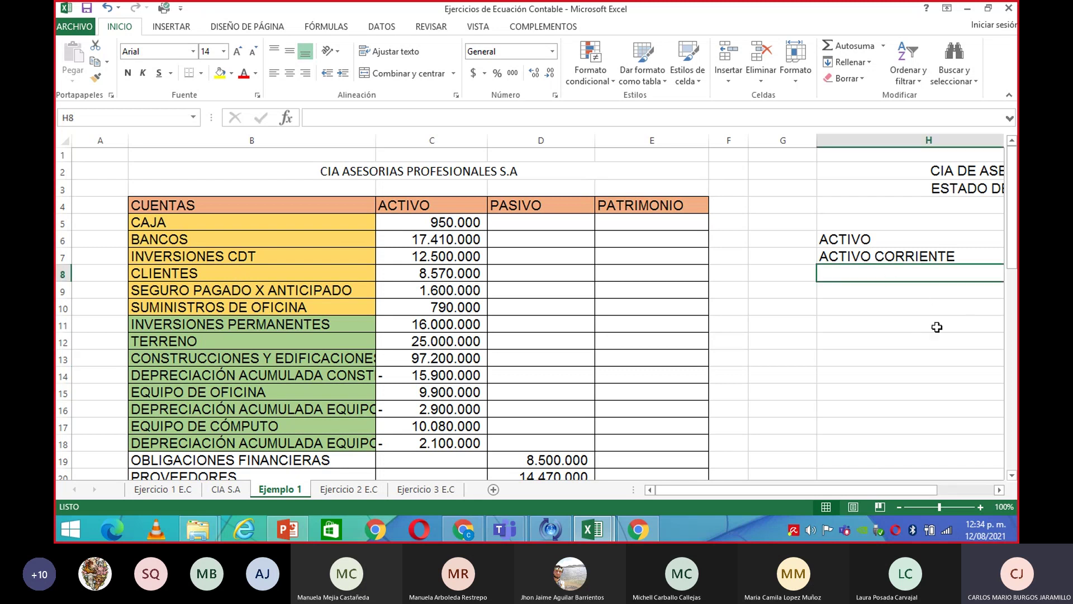
type("+")
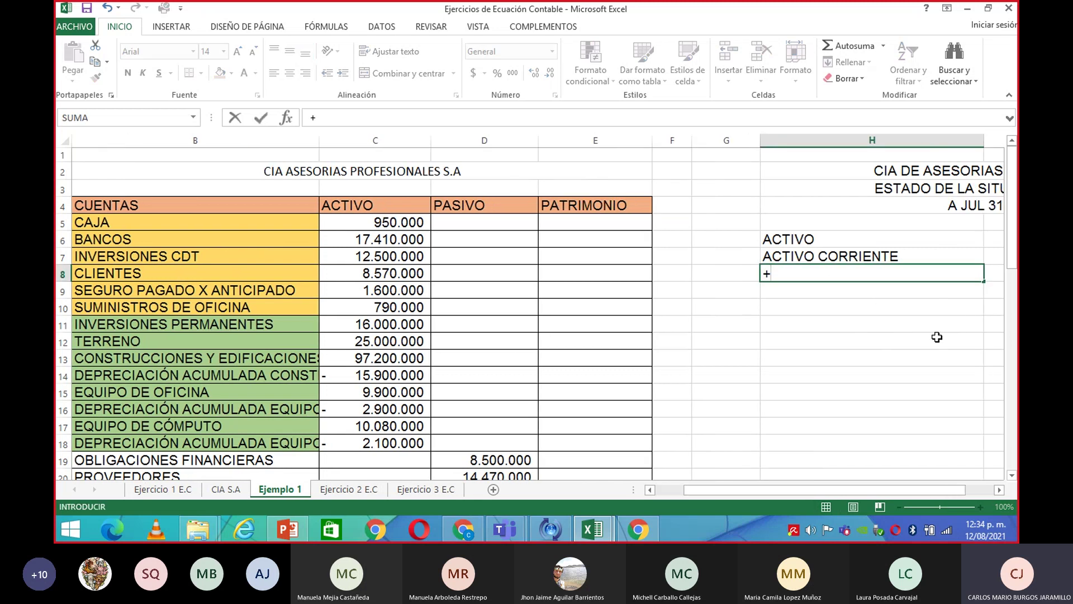
left_click(86, 222)
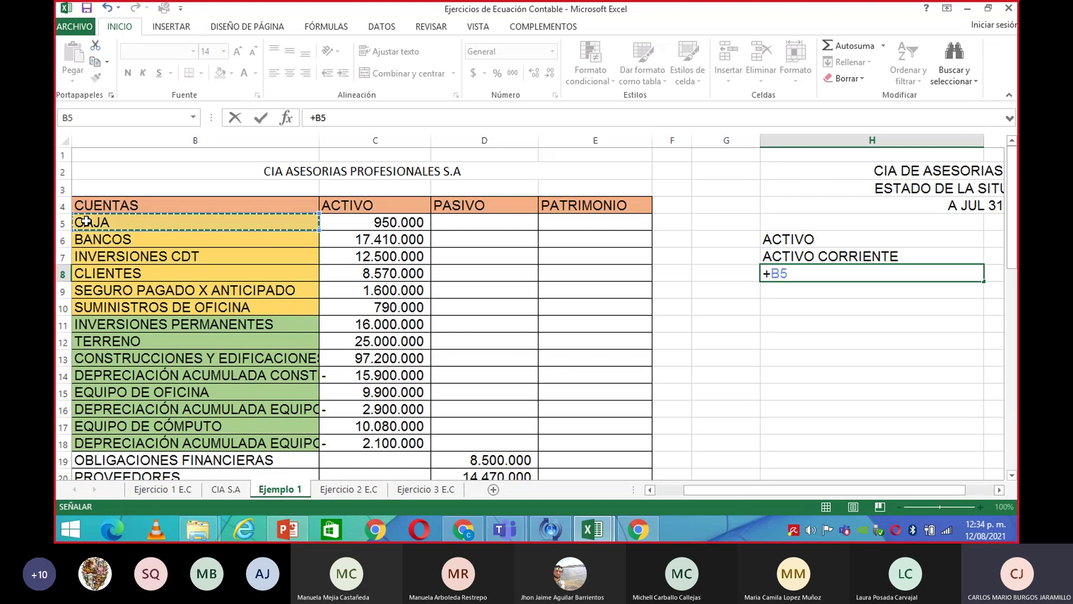
key("Return")
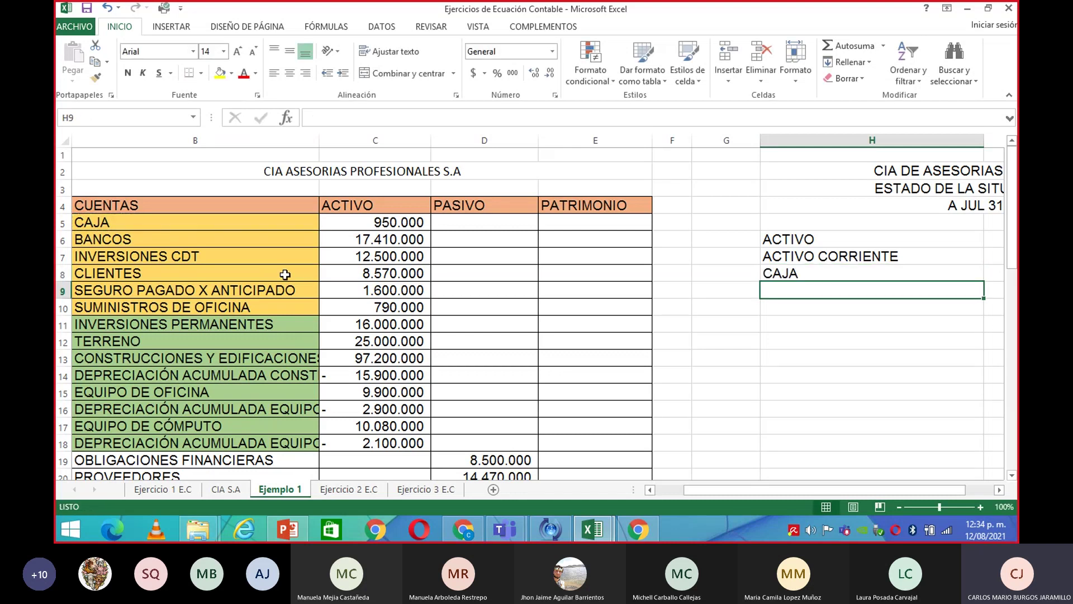
left_click(846, 260)
left_click(843, 278)
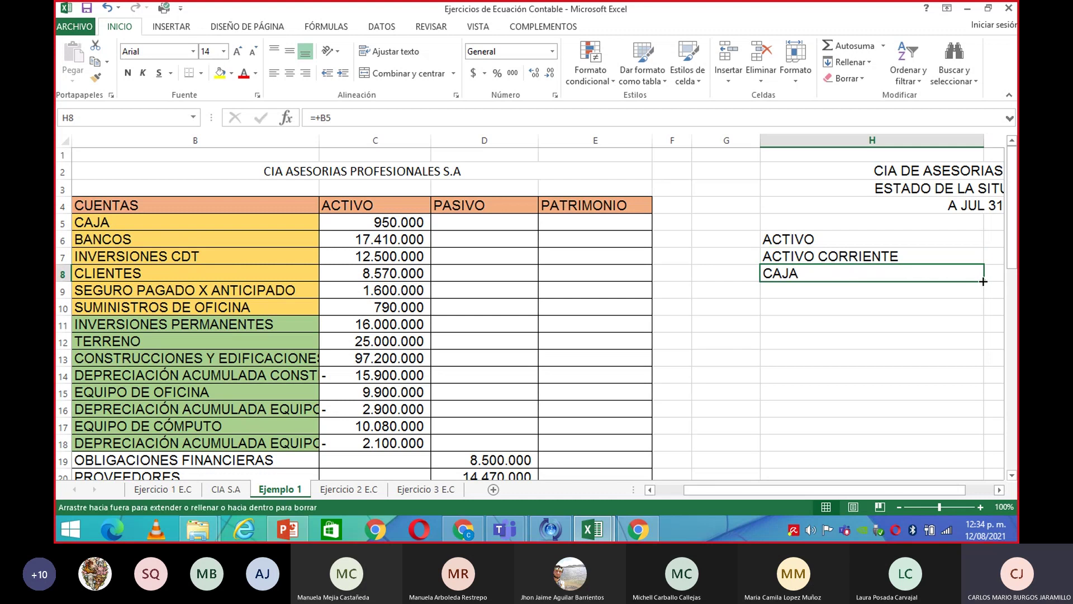
left_click_drag(983, 281, 989, 370)
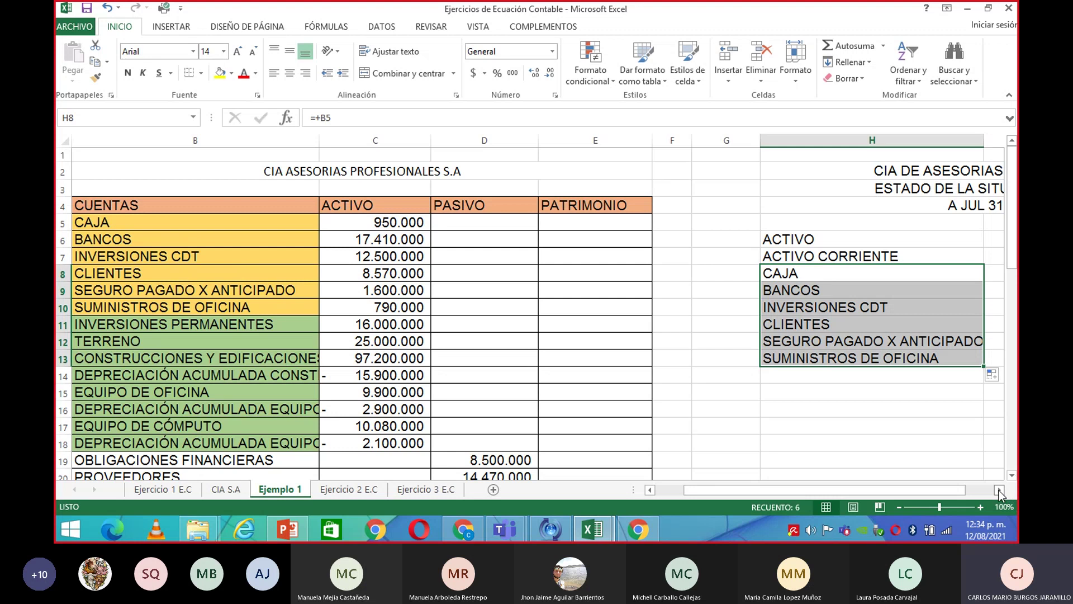
Link I8 to the CAJA amount in C5 with the formula +C5.
left_click(1000, 491)
left_click(768, 271)
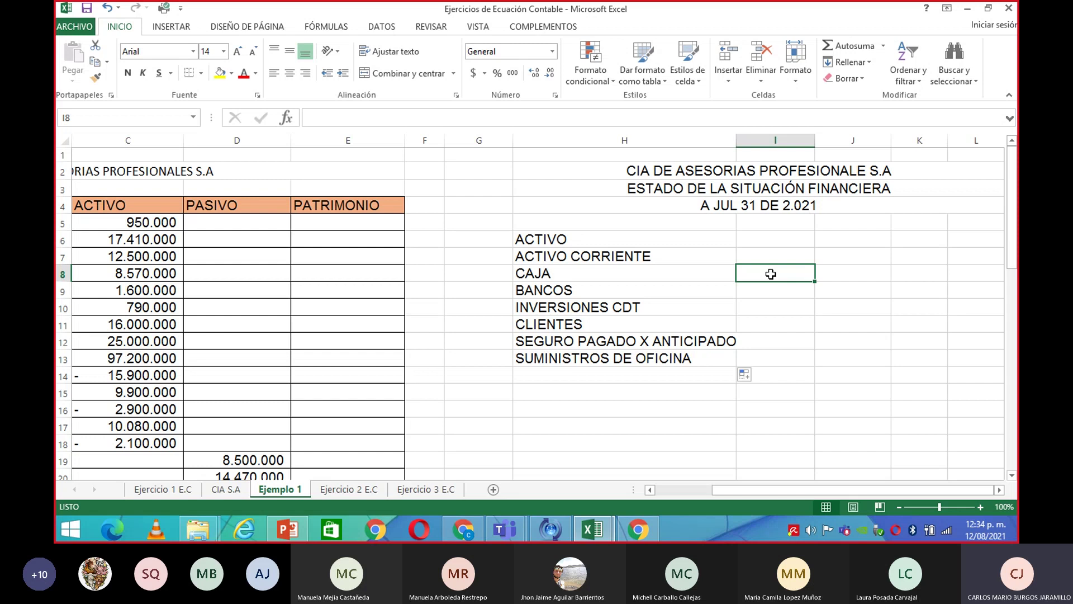
type("+")
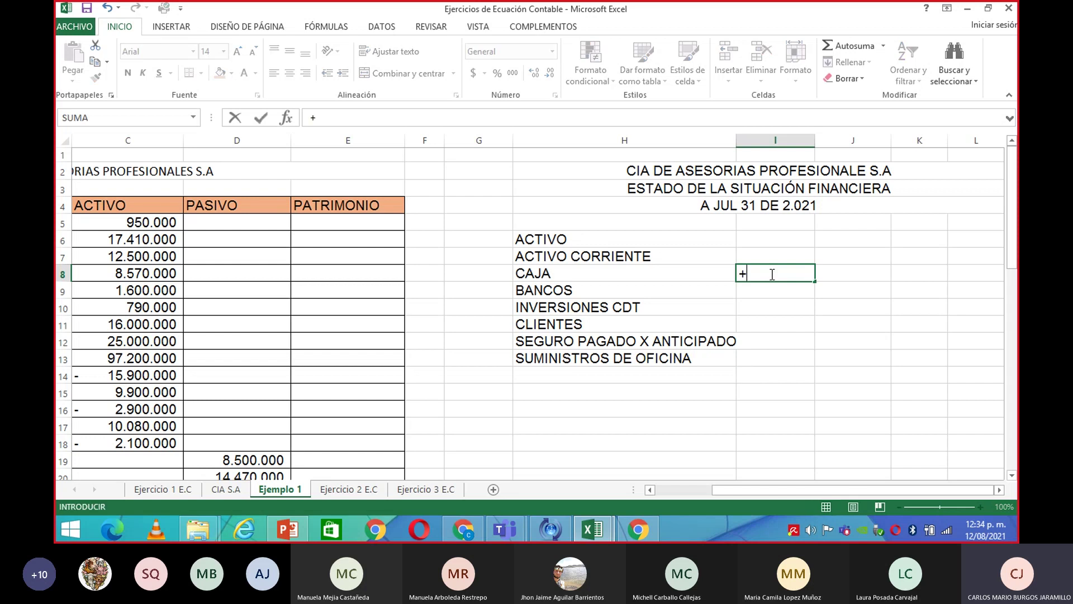
left_click(114, 222)
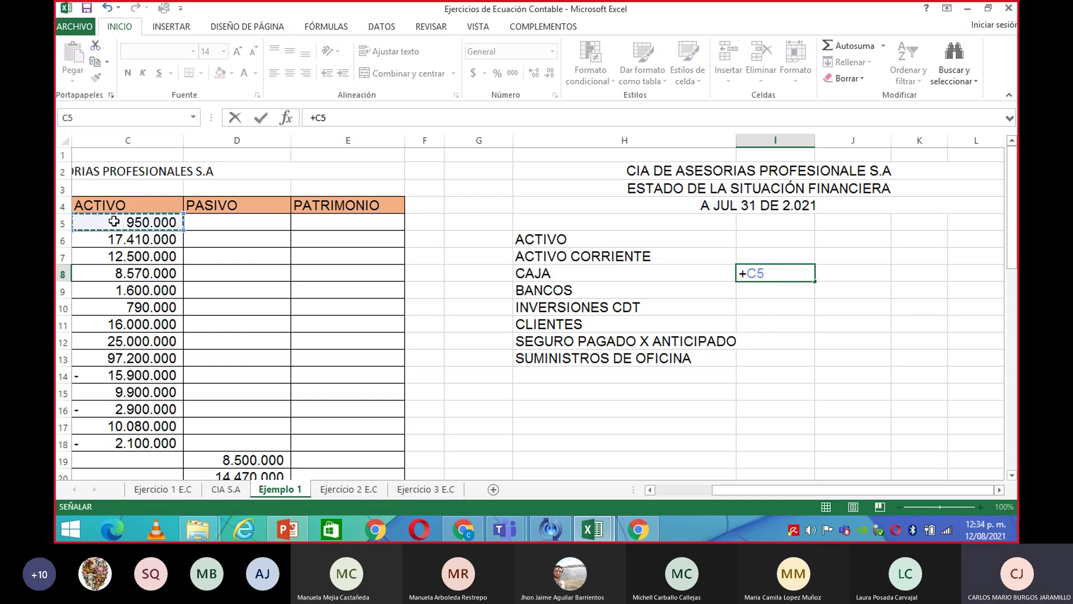
key("Return")
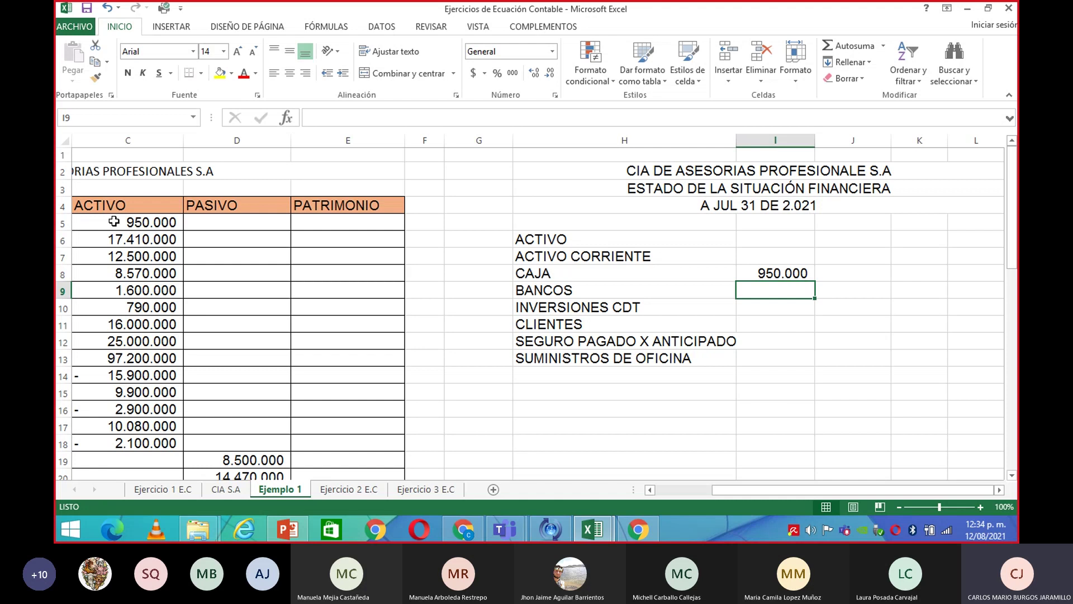
Fill the amount formula from I8 down through I13 and widen column I to fit the figures.
left_click(778, 276)
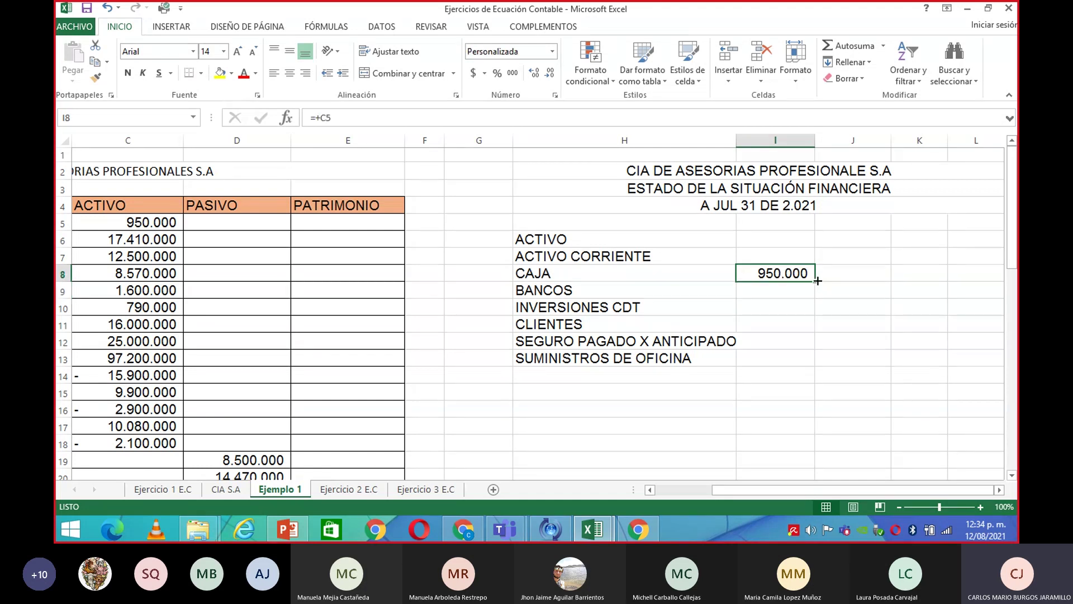
left_click_drag(817, 281, 815, 371)
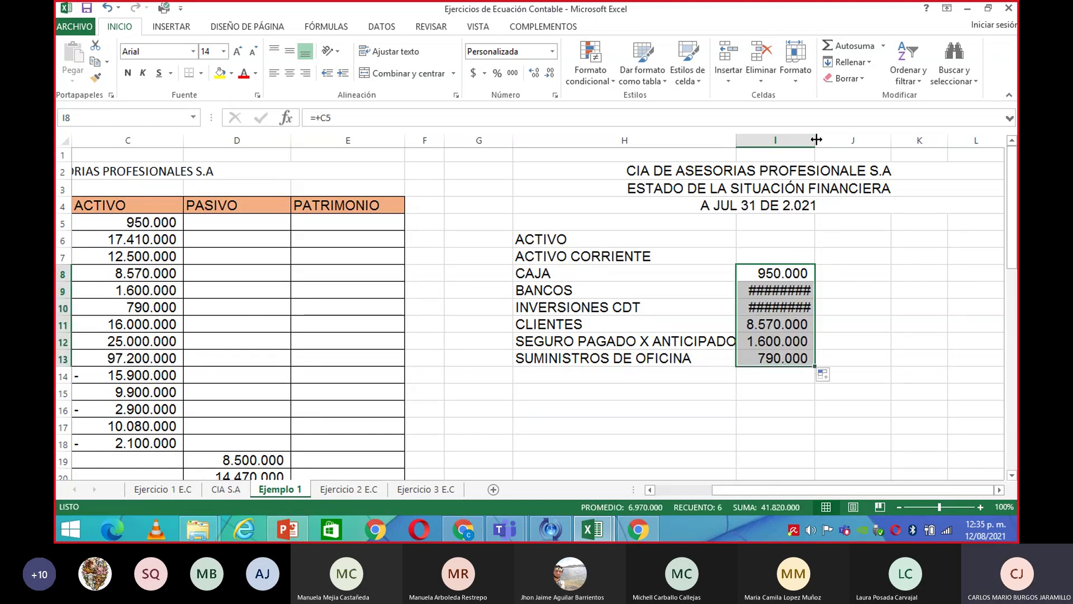
left_click_drag(816, 139, 839, 139)
left_click(856, 248)
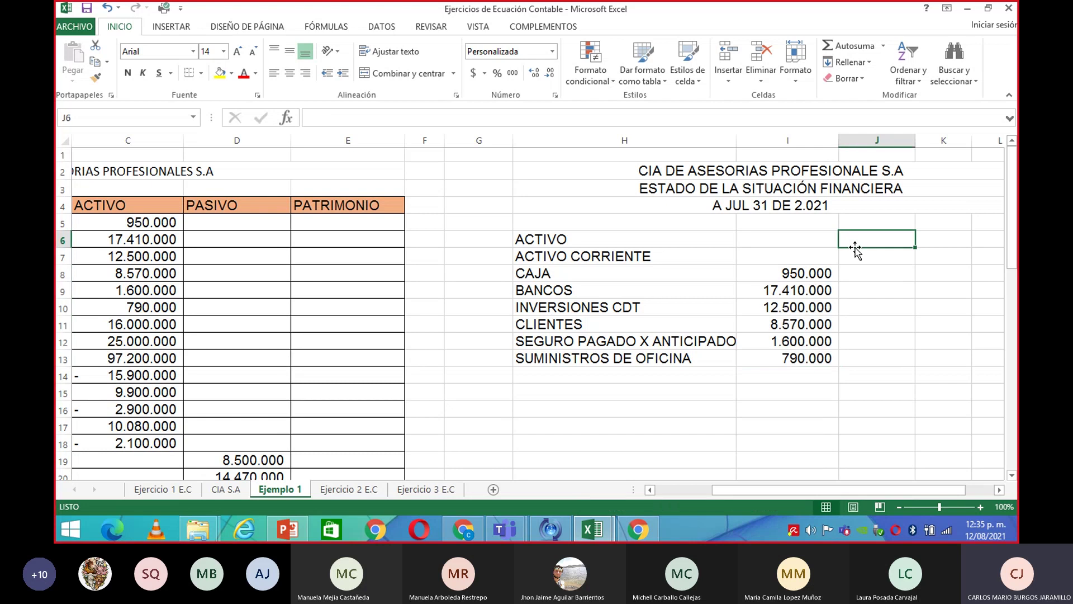
Add a bottom border to I13 and enter the label TOTAL ACTIVO CORRIENTE in H14.
left_click(780, 375)
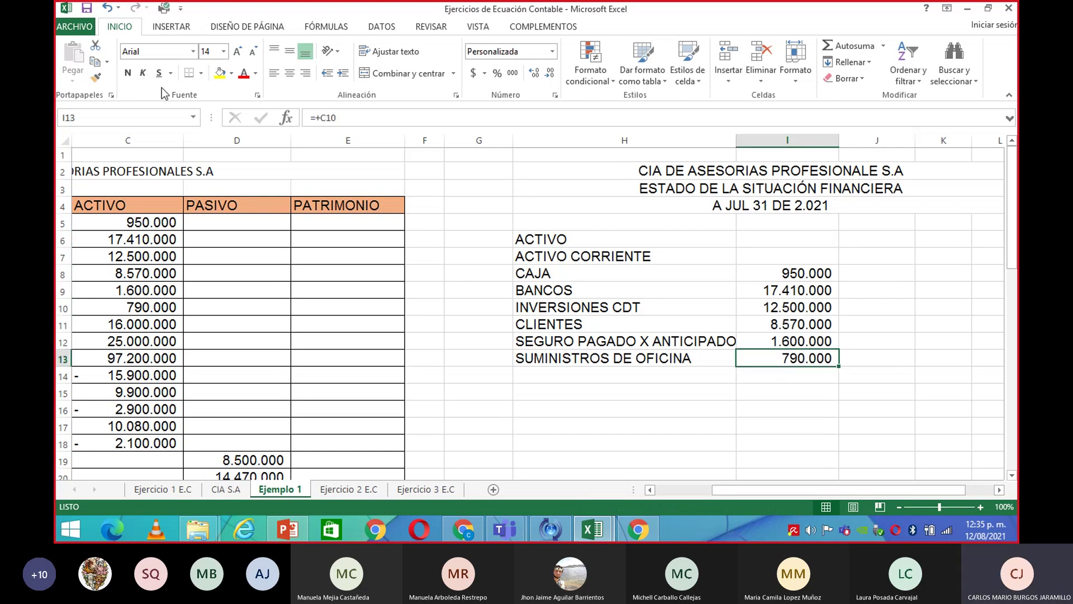
left_click(721, 393)
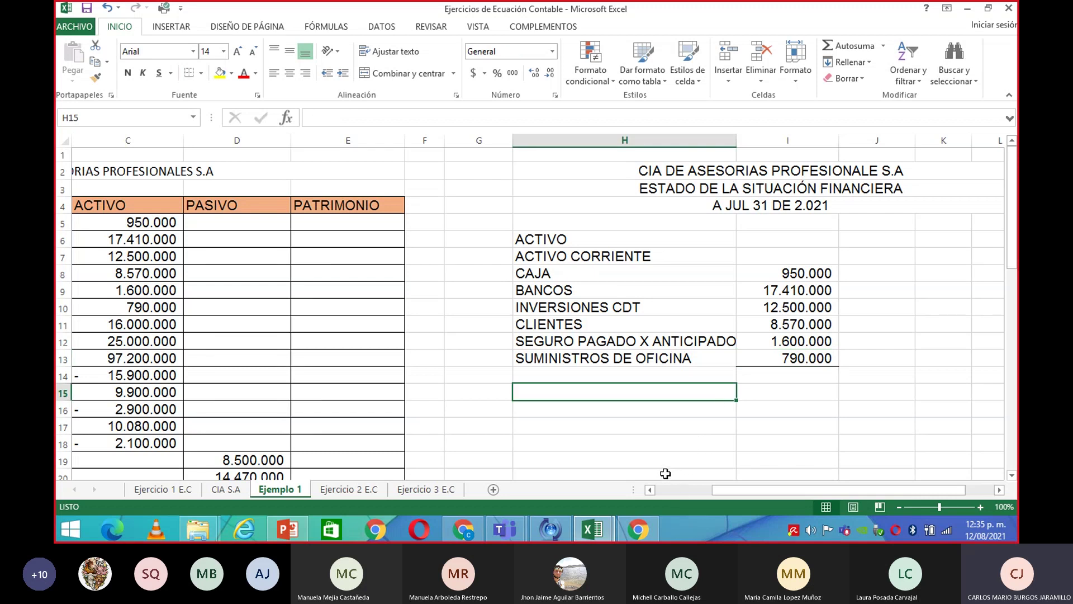
left_click(632, 376)
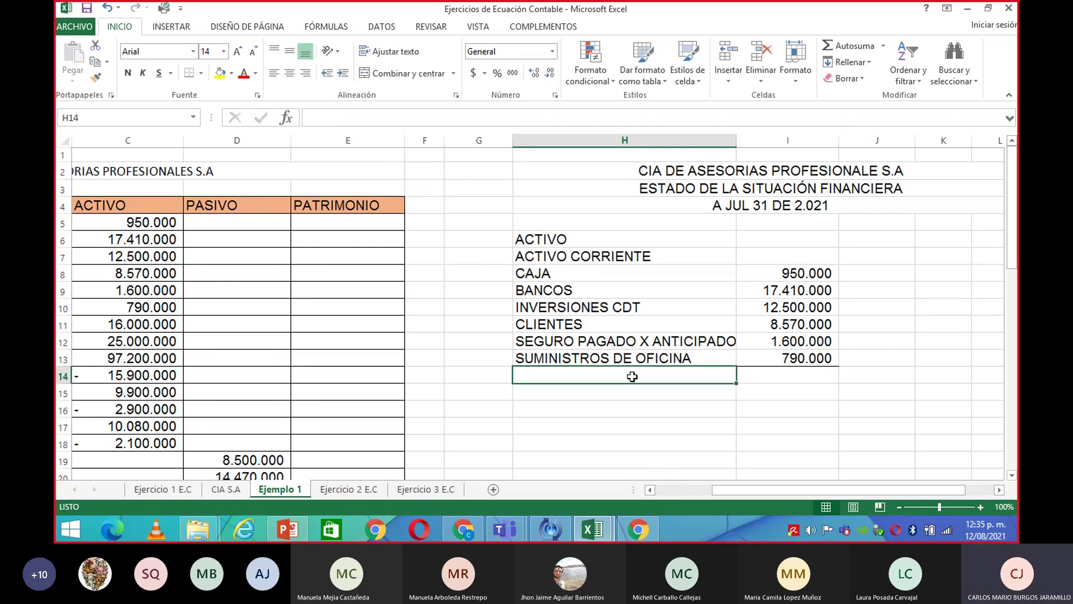
type("TOTAL")
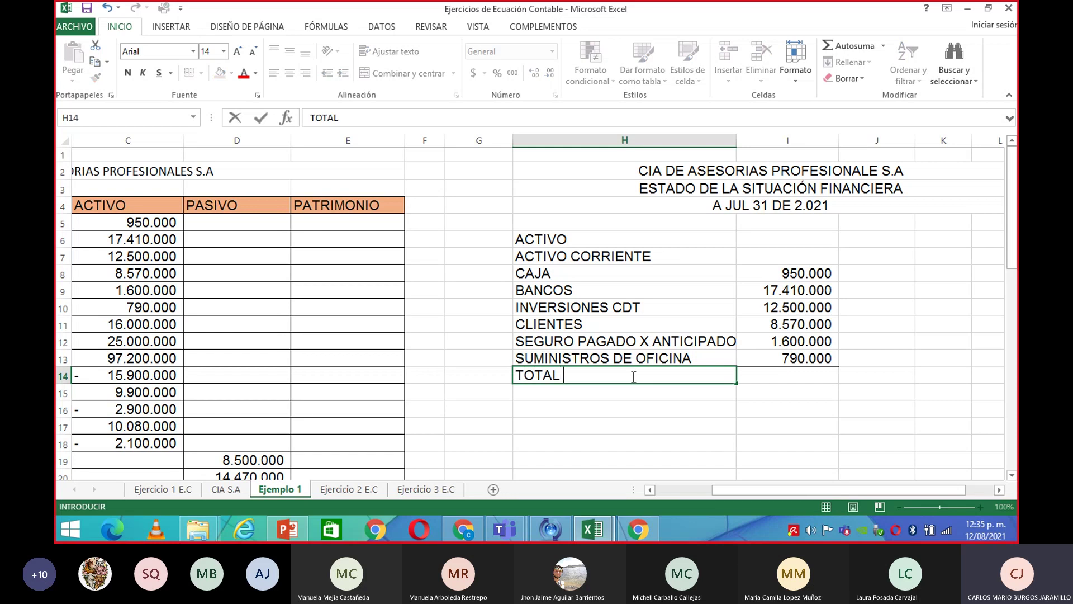
type(" ACTIVO CO")
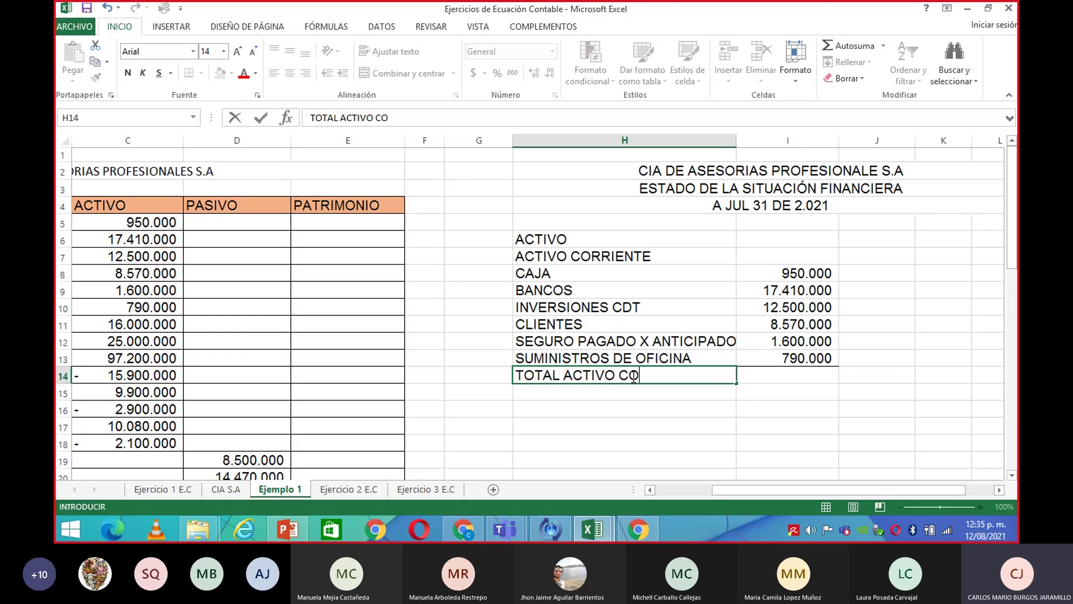
type("RRIENTE")
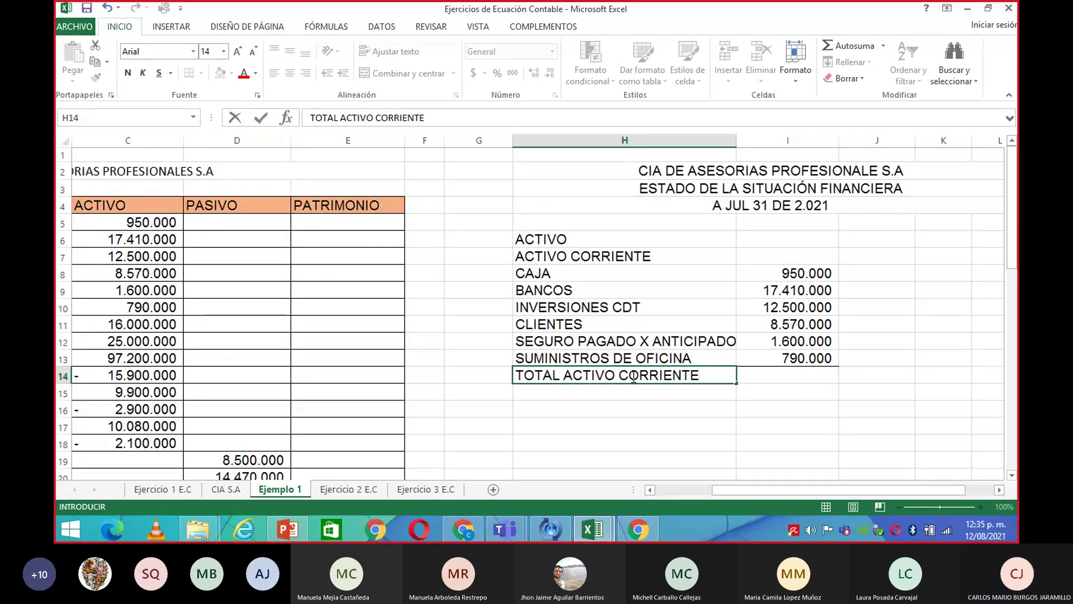
Total the current asset amounts in I14 with the formula =SUMA(I8:I13).
left_click(785, 375)
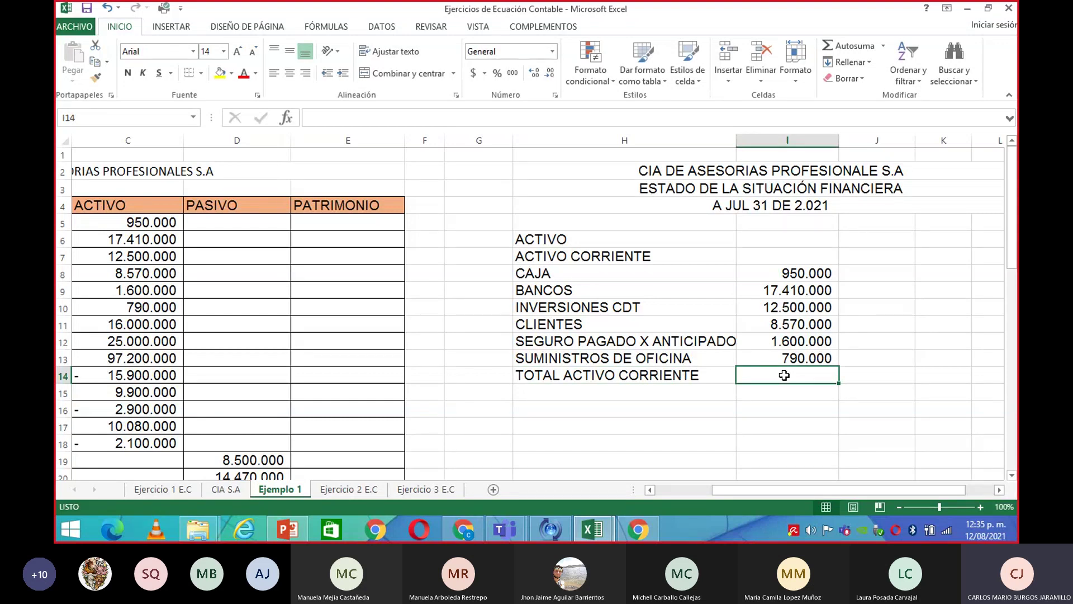
type("=")
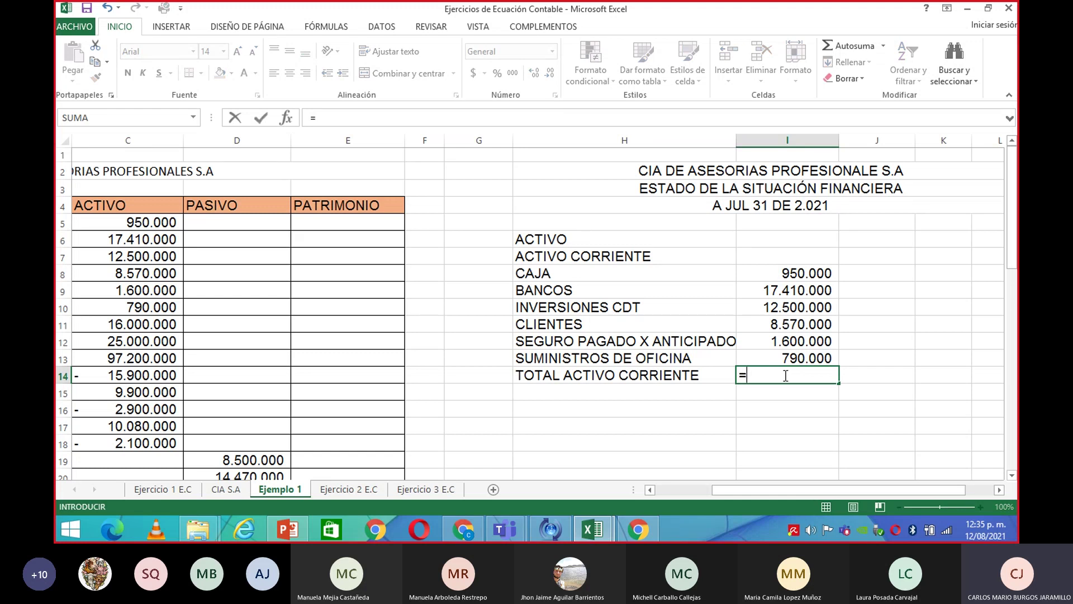
type("S")
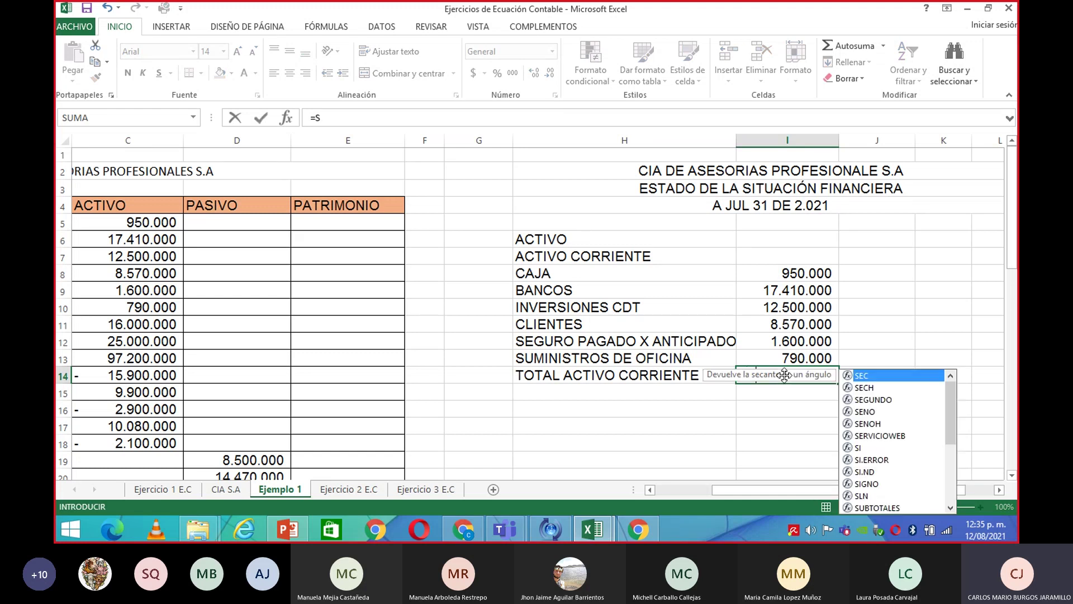
type("U")
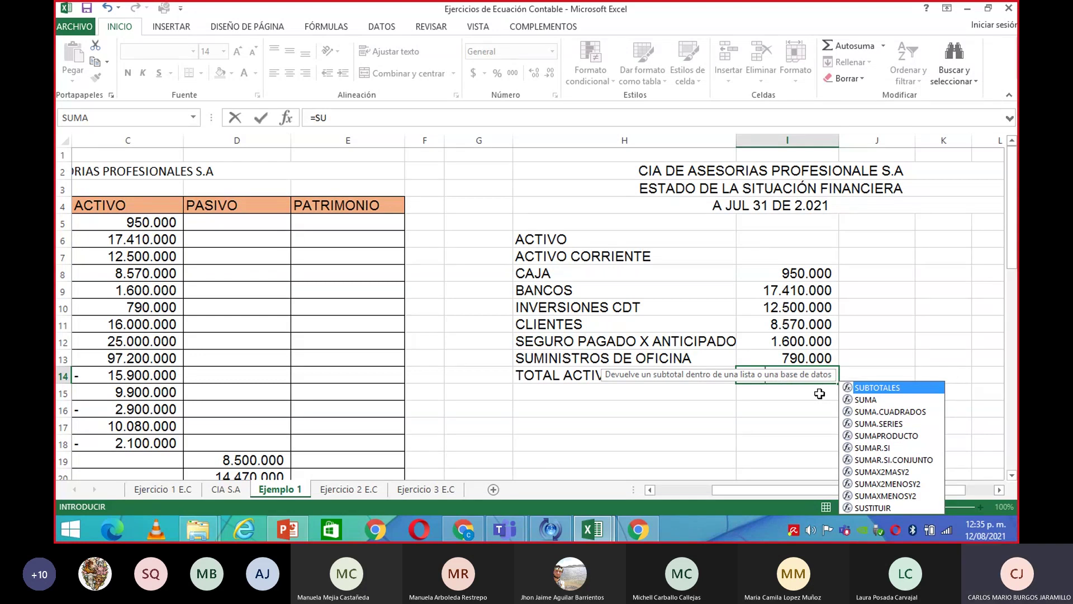
double_click(874, 401)
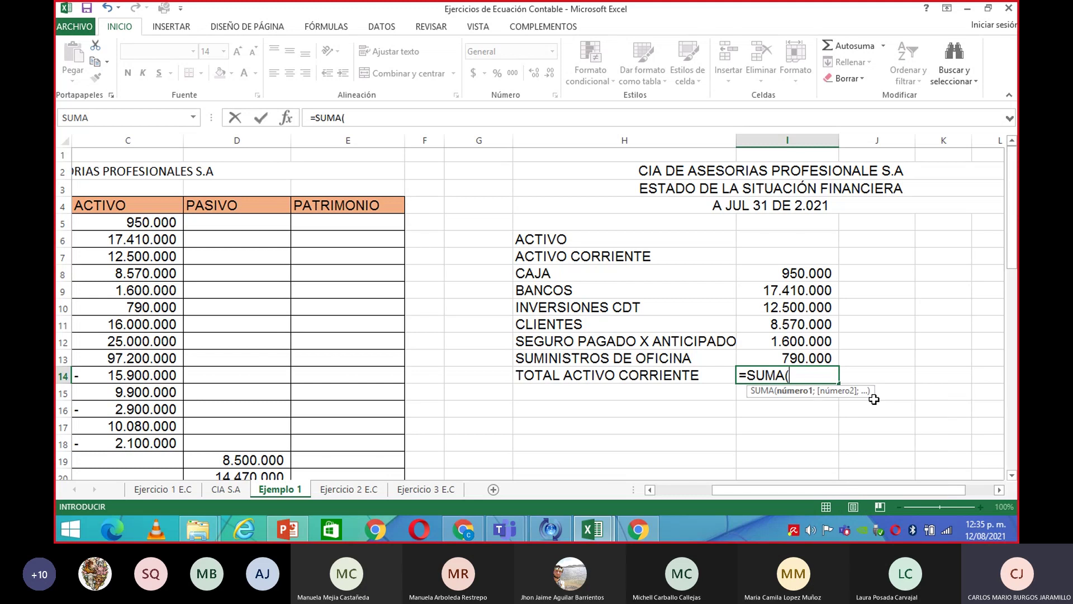
left_click(806, 271)
left_click_drag(806, 272, 825, 360)
key("Return")
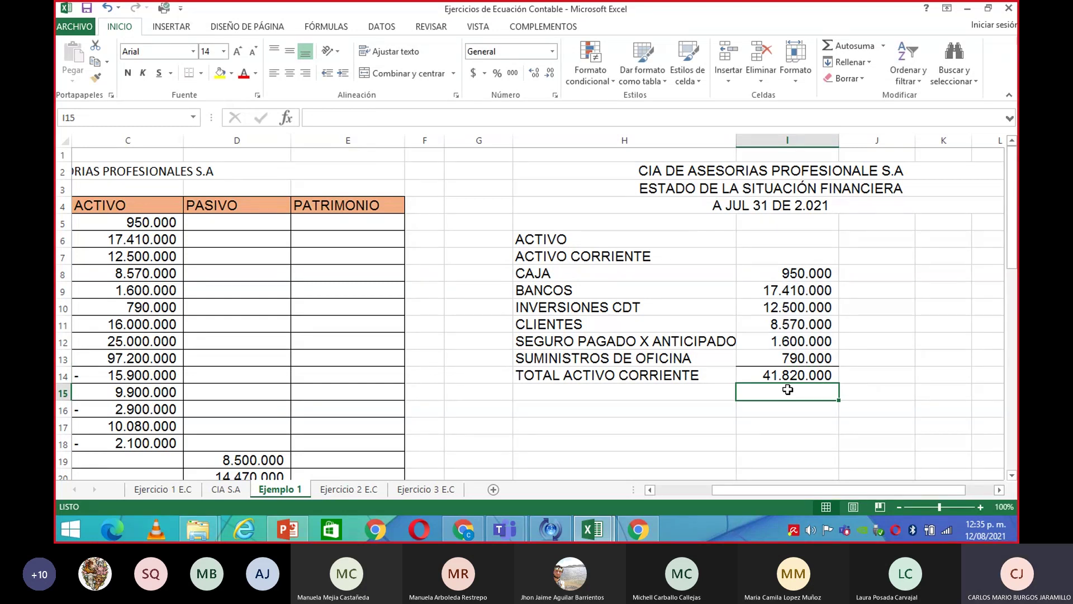
Make the ACTIVO CORRIENTE heading in H7 and the TOTAL ACTIVO CORRIENTE label and amount in H14 and I14 bold.
left_click(647, 258)
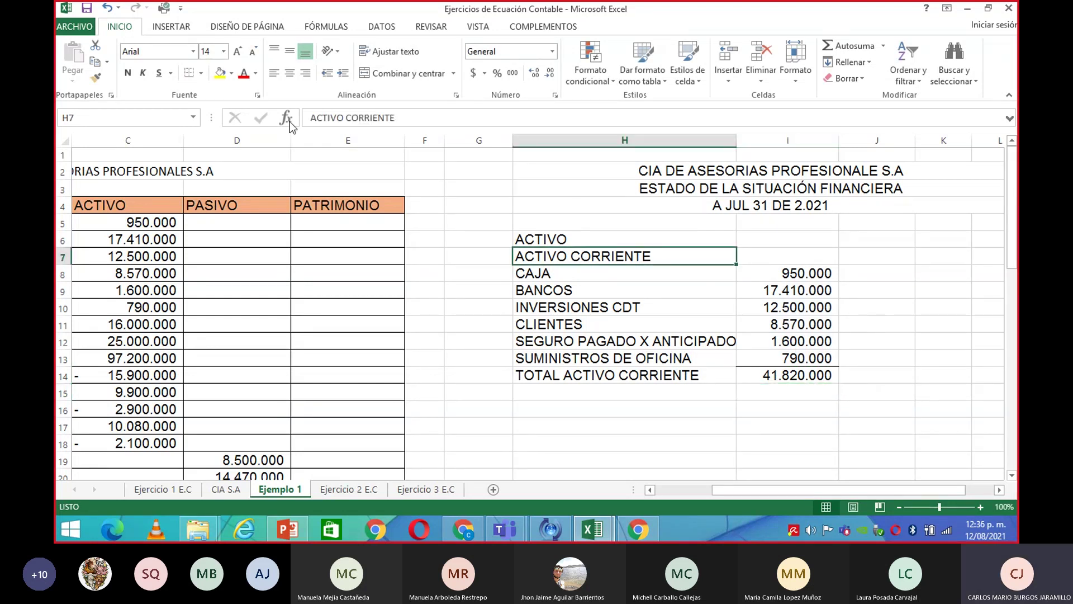
left_click(128, 74)
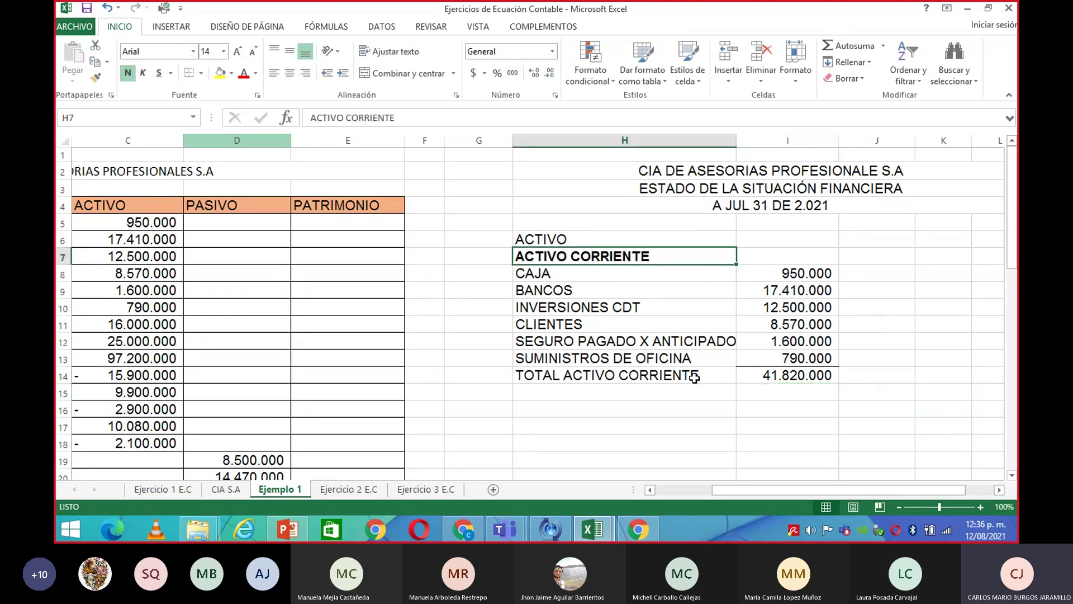
left_click(641, 371)
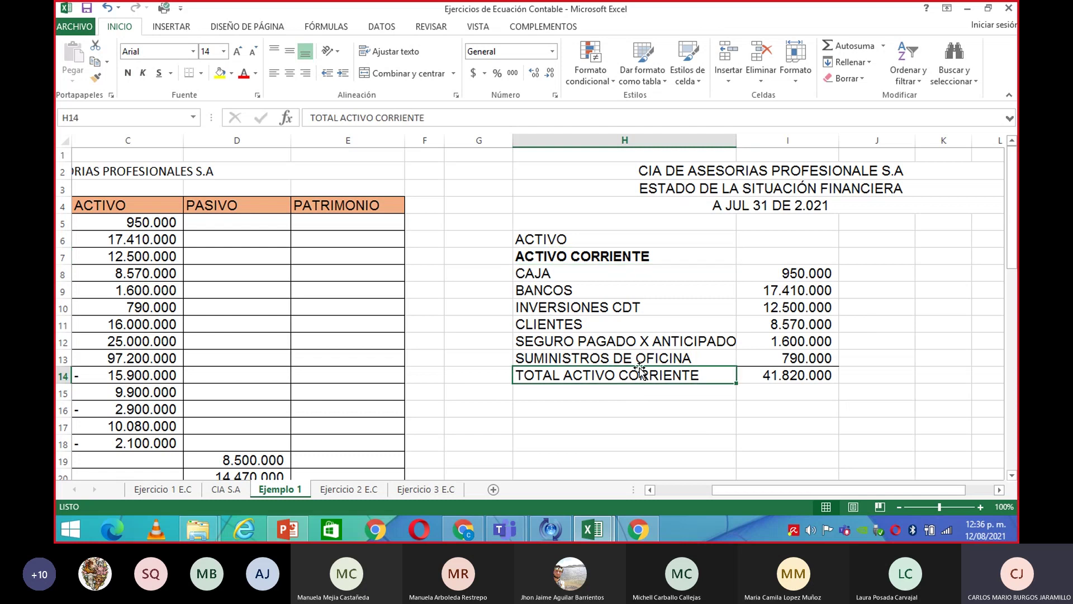
left_click(129, 74)
left_click(776, 377)
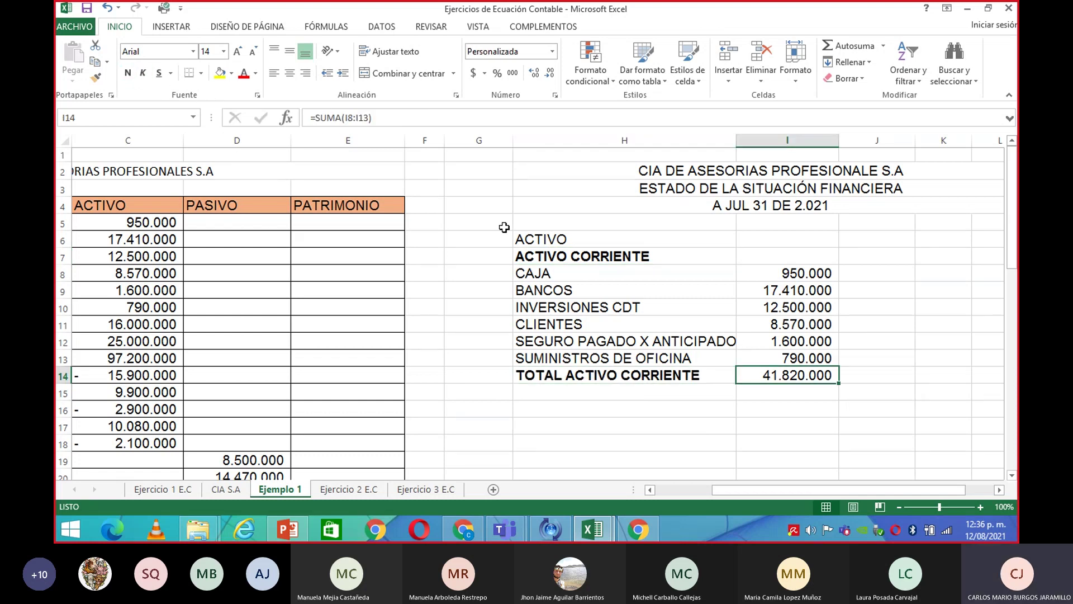
left_click(128, 74)
left_click(663, 451)
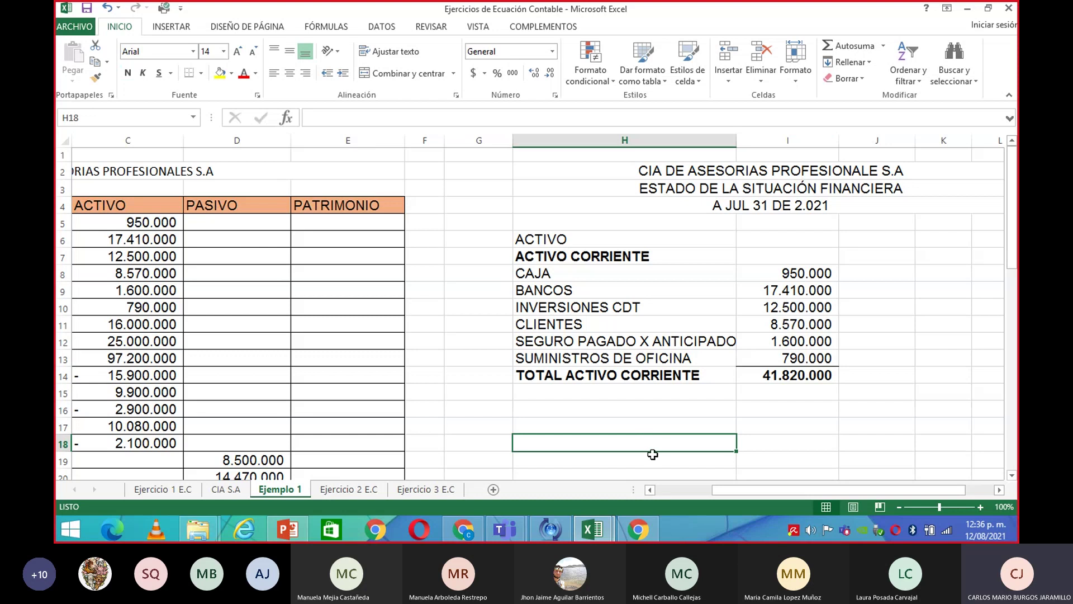
Enter the heading ACTIVO NO CORRIENTE in H16 and make it bold.
left_click(640, 414)
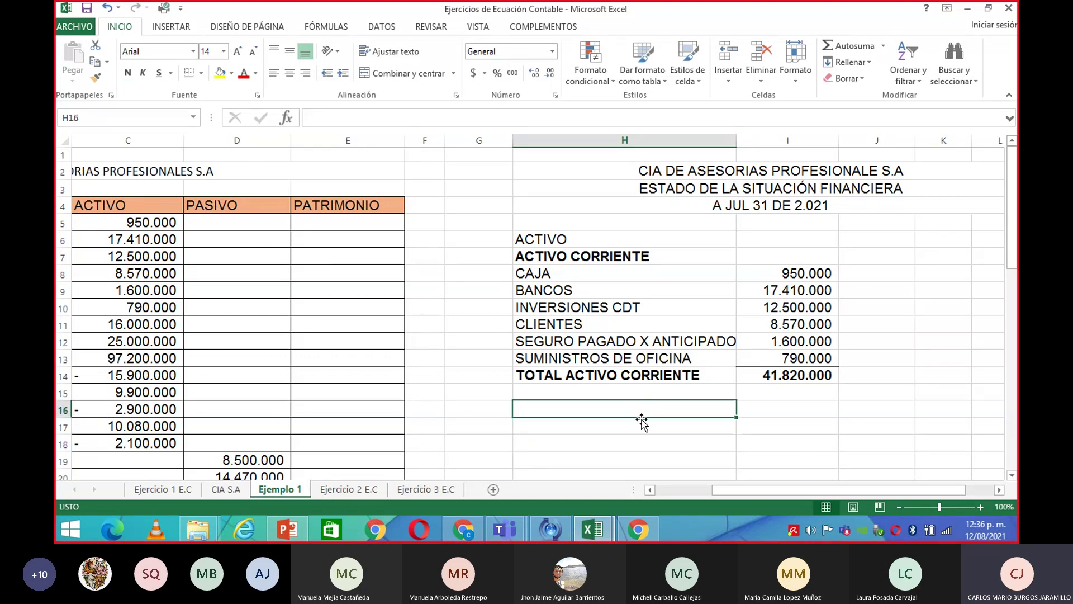
type("AV")
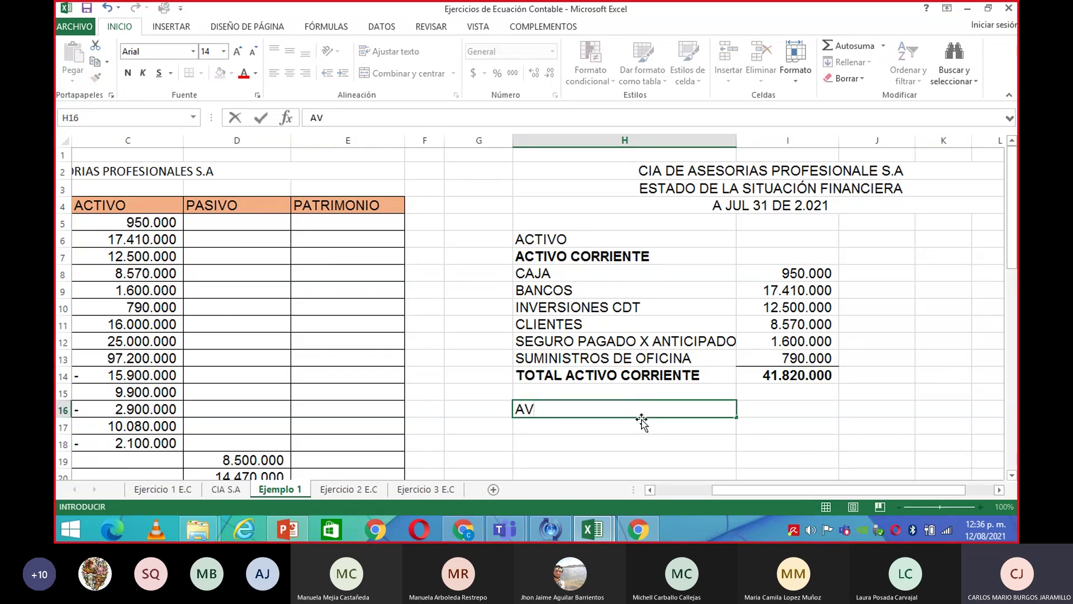
key("BackSpace")
type("CTIVO NO C")
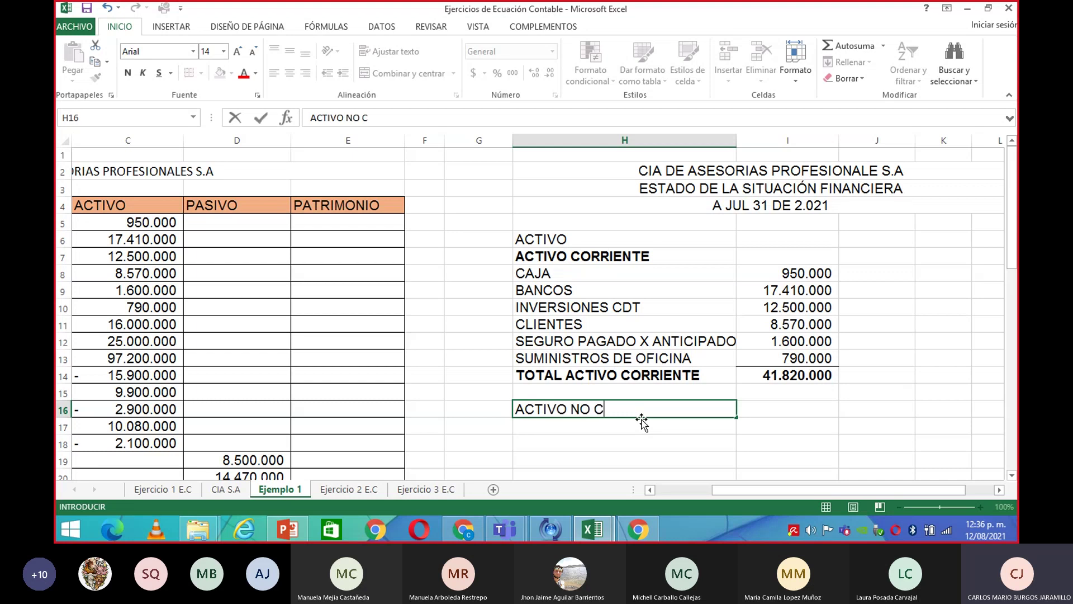
type("ORRIENTE")
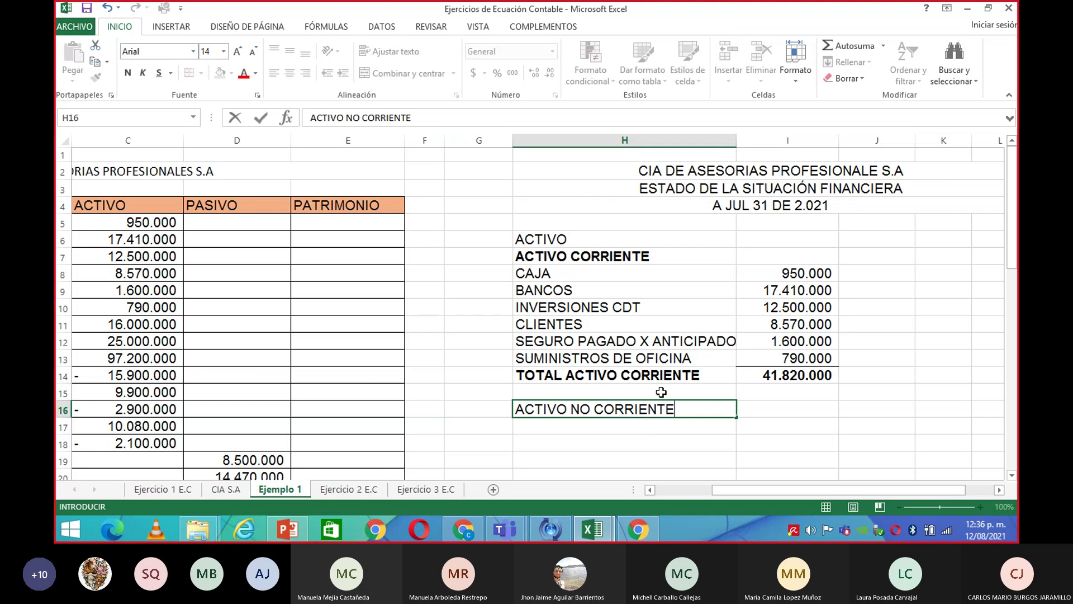
left_click(668, 443)
left_click(660, 410)
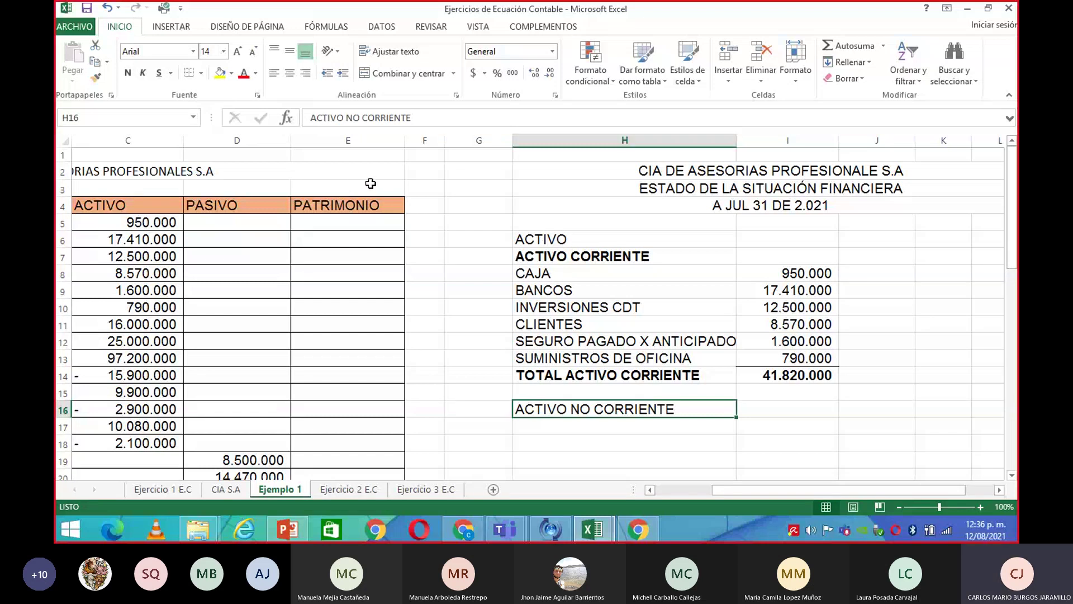
left_click(128, 73)
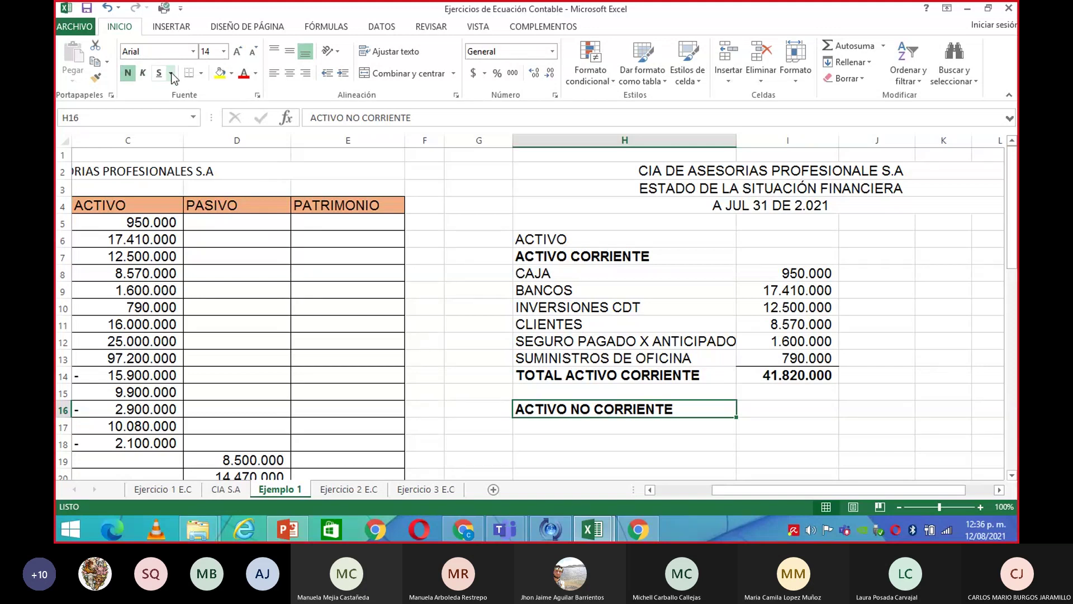
left_click(641, 454)
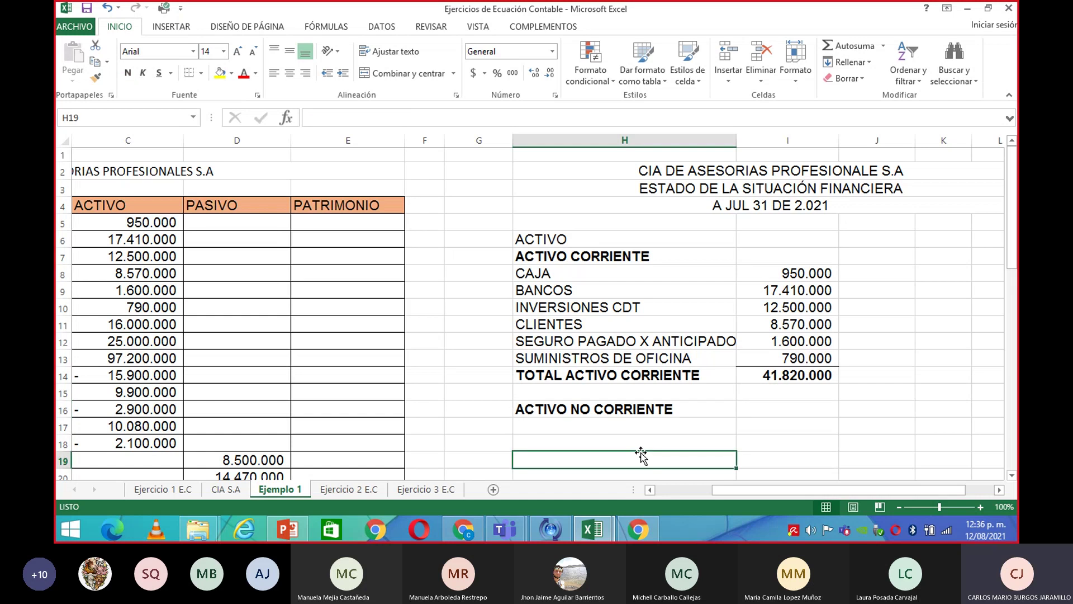
Link H17 to the INVERSIONES PERMANENTES account name in B11 and fill the formula down through H24 for the non-current asset accounts.
left_click(621, 429)
type("+")
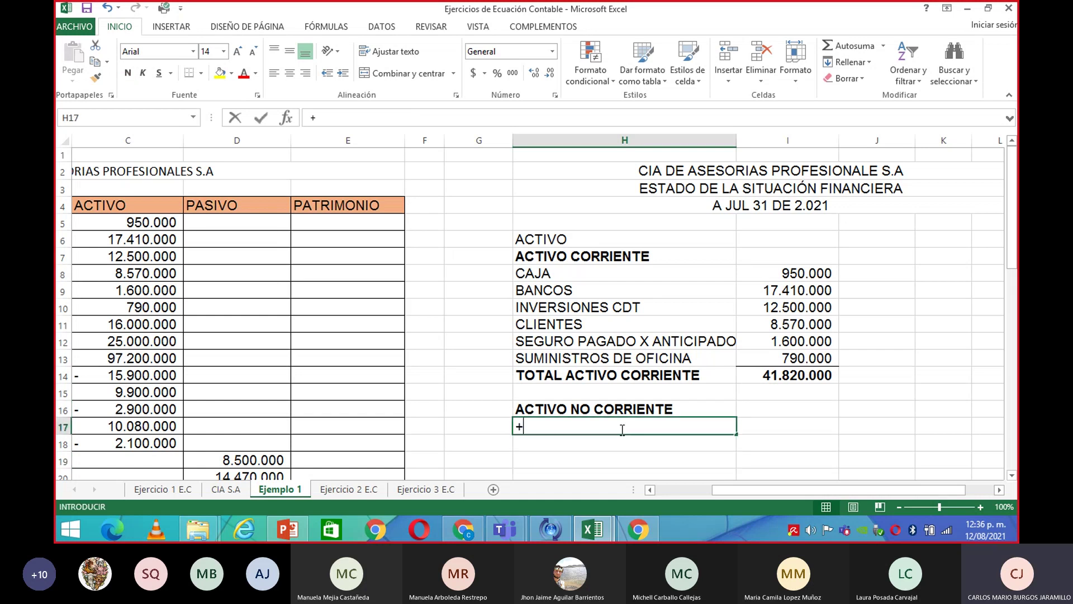
left_click(651, 489)
left_click(650, 489)
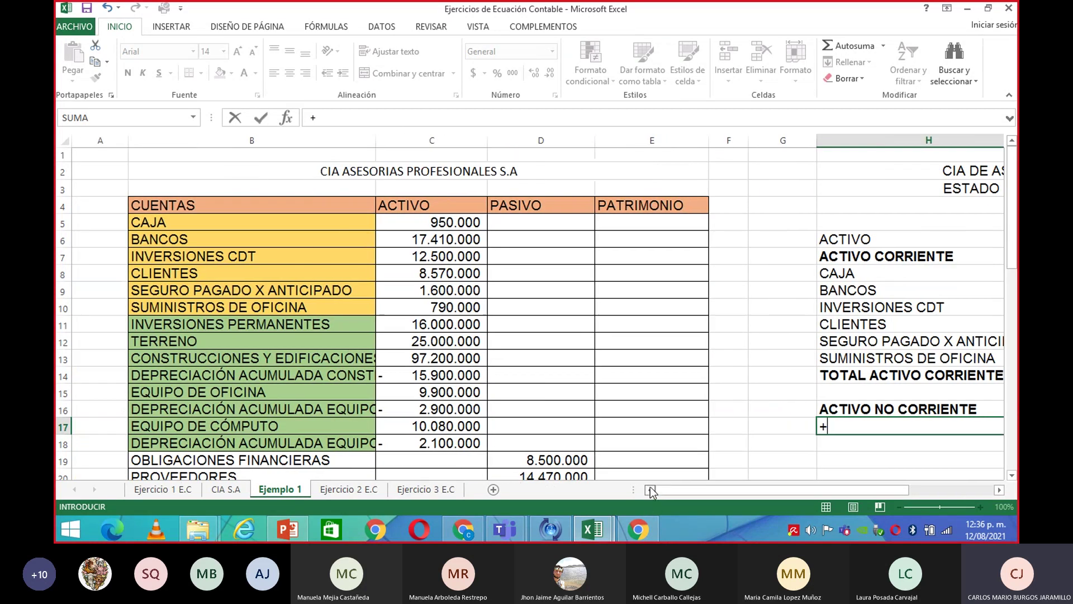
left_click(239, 323)
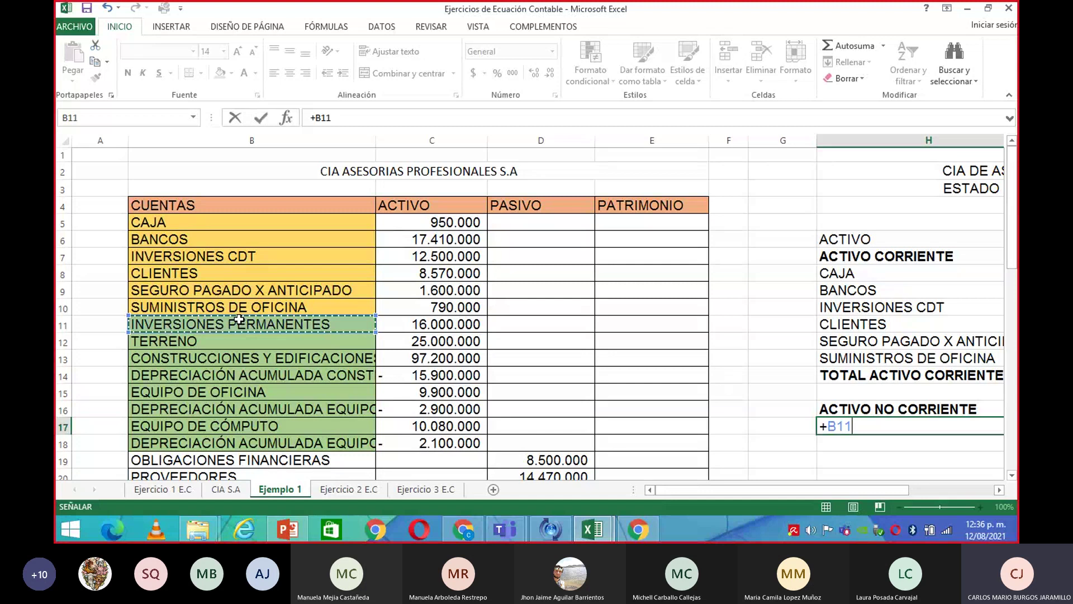
key("Return")
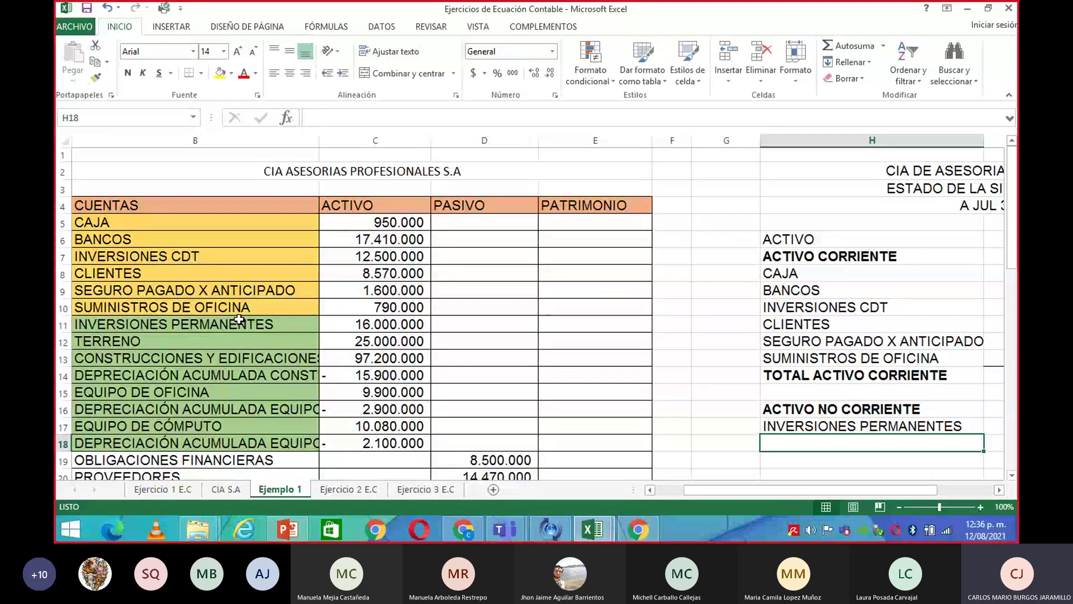
left_click(921, 426)
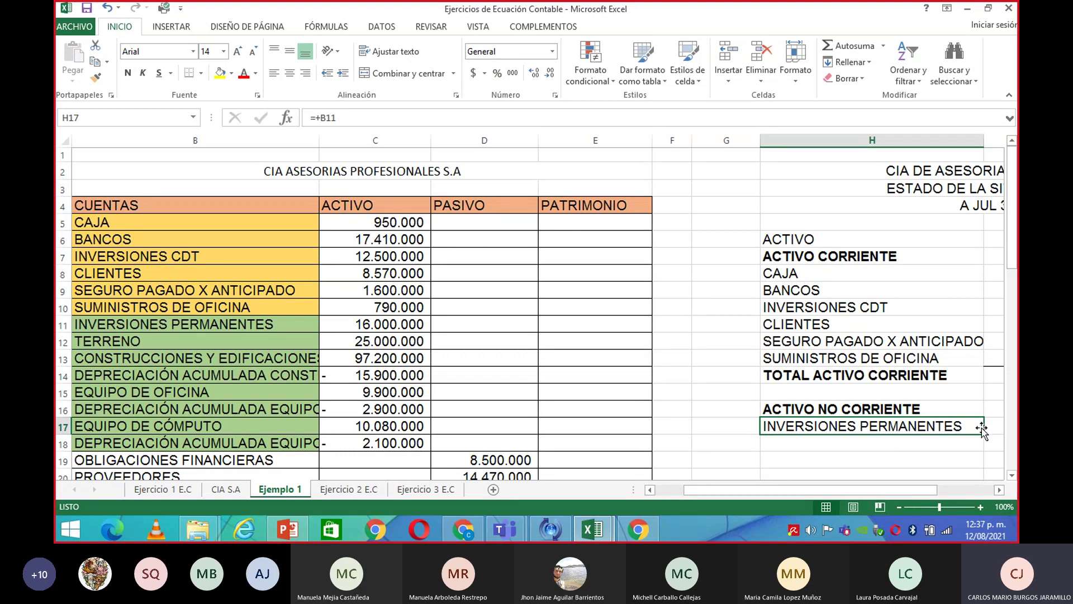
mouse_move(986, 436)
left_mouse_down()
mouse_move(988, 480)
mouse_move(970, 368)
mouse_move(981, 419)
left_mouse_up()
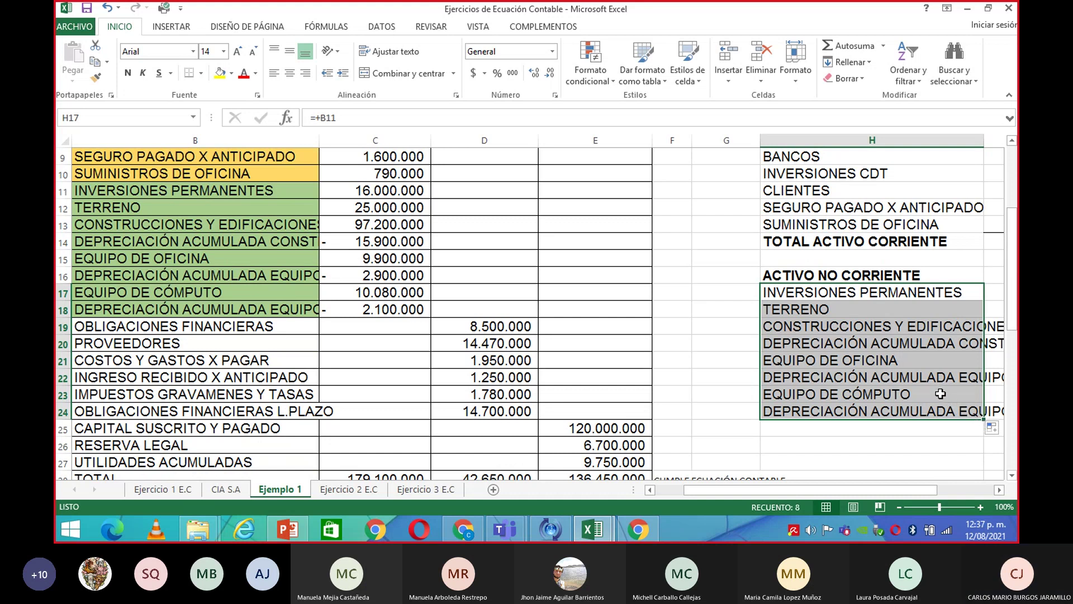
Link I17 to the INVERSIONES PERMANENTES amount with the formula +C11 and fill it down through I24.
left_click(1000, 490)
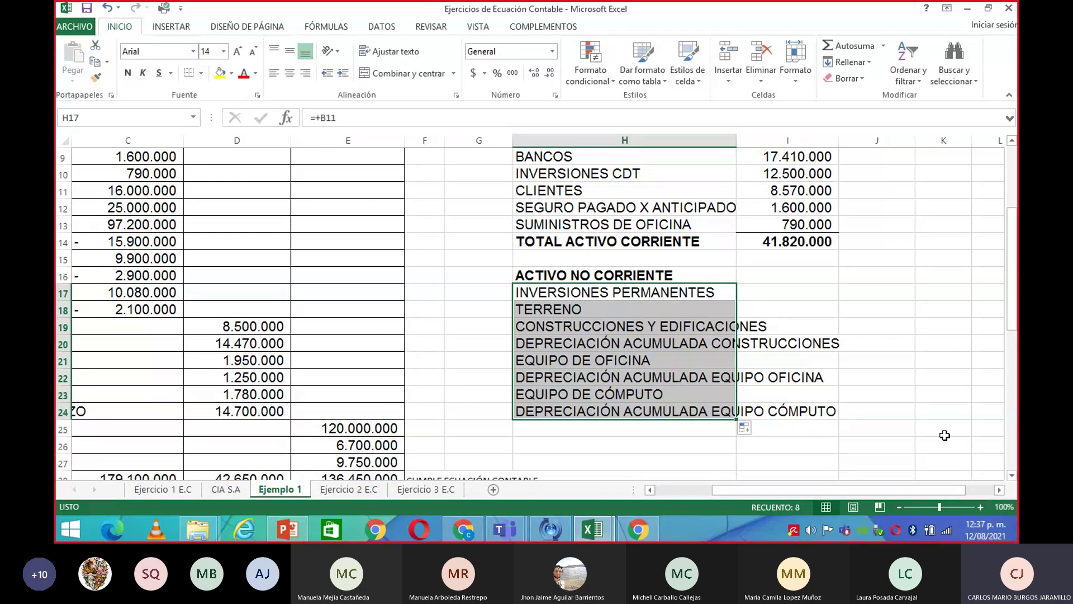
left_click(808, 290)
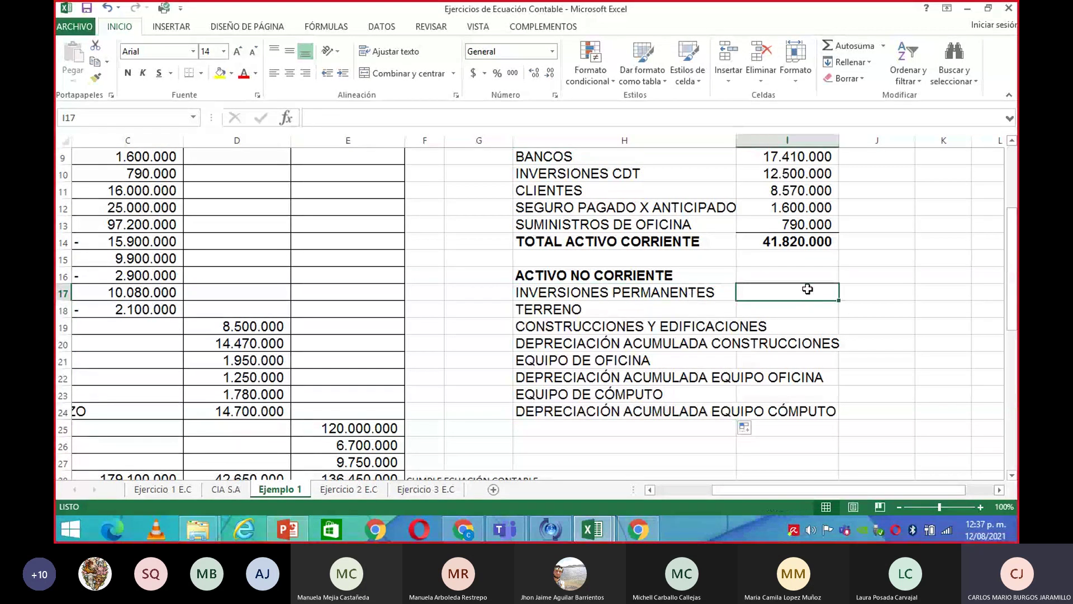
type("+")
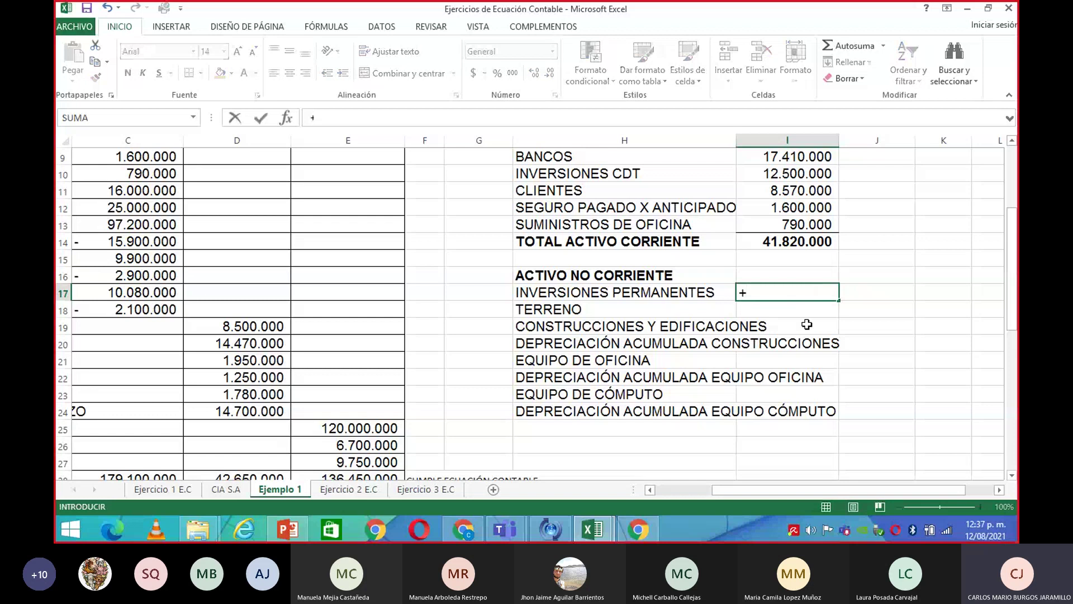
left_click(650, 490)
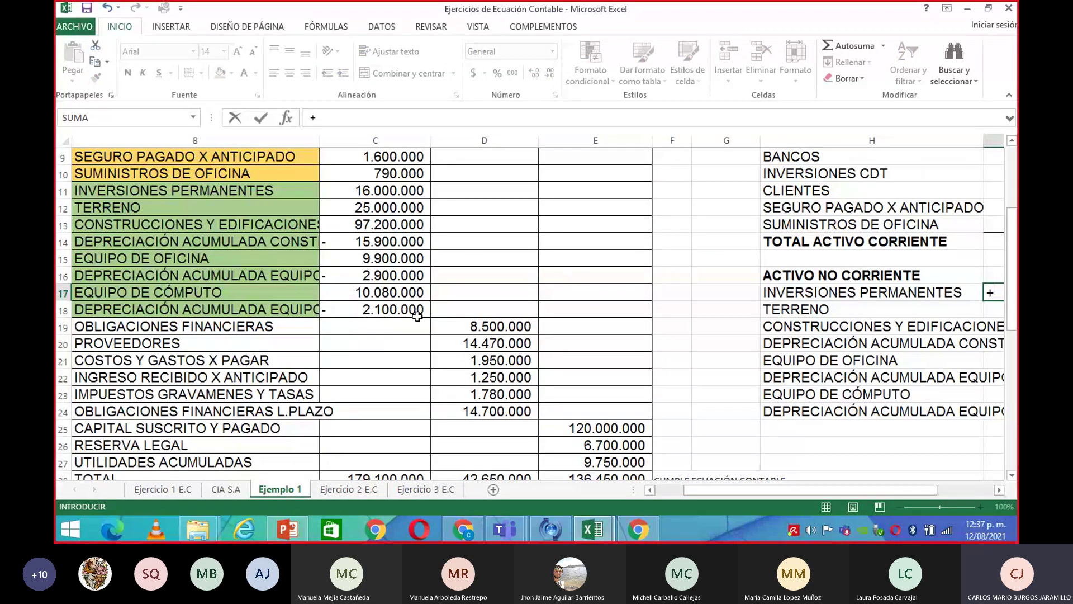
left_click(397, 189)
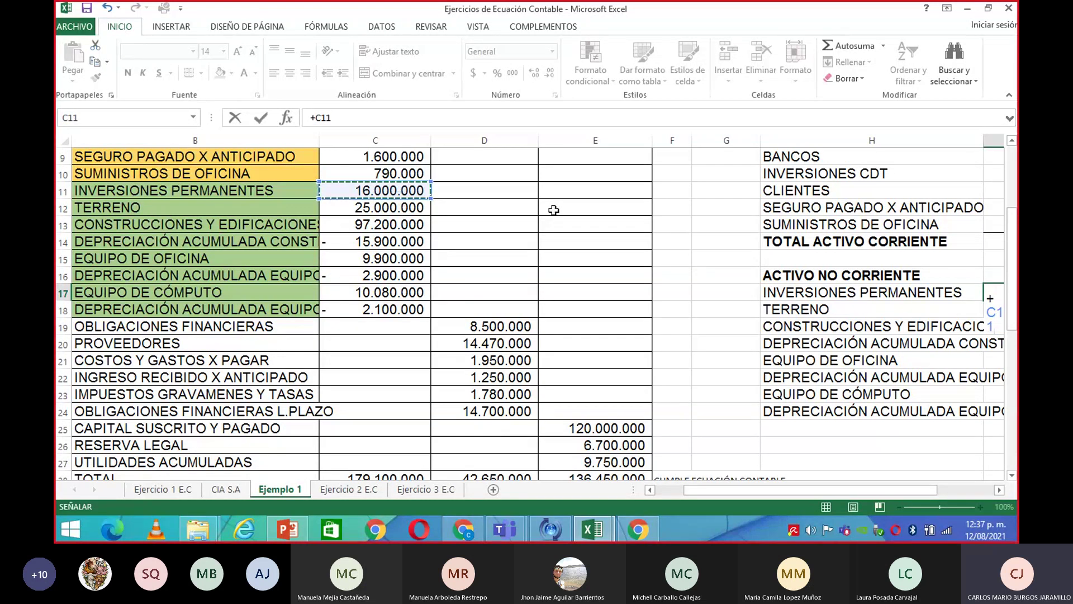
key("Return")
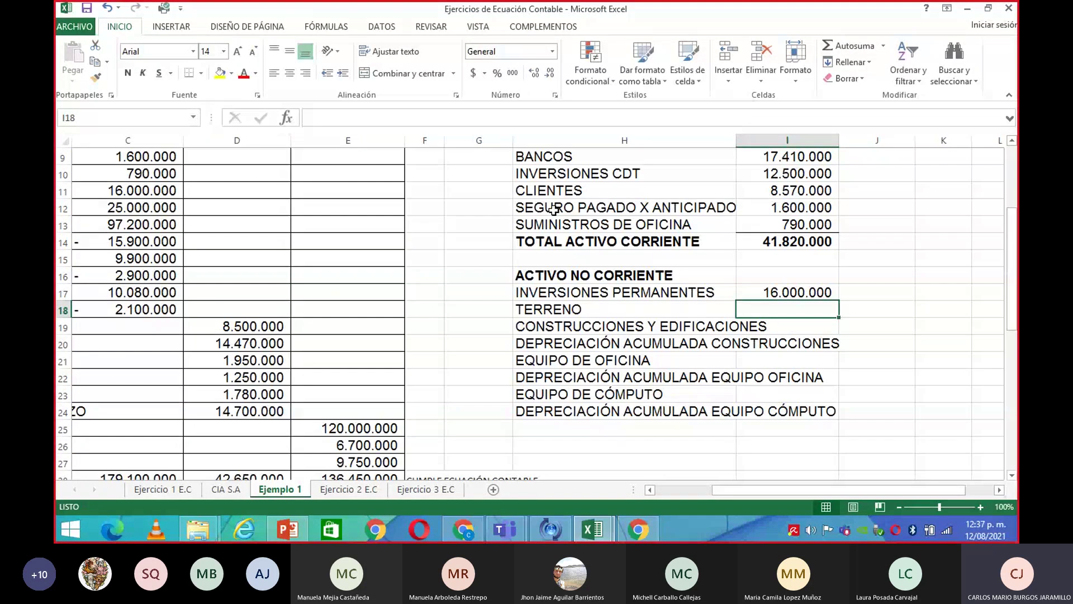
left_click(808, 293)
left_click_drag(839, 300, 834, 418)
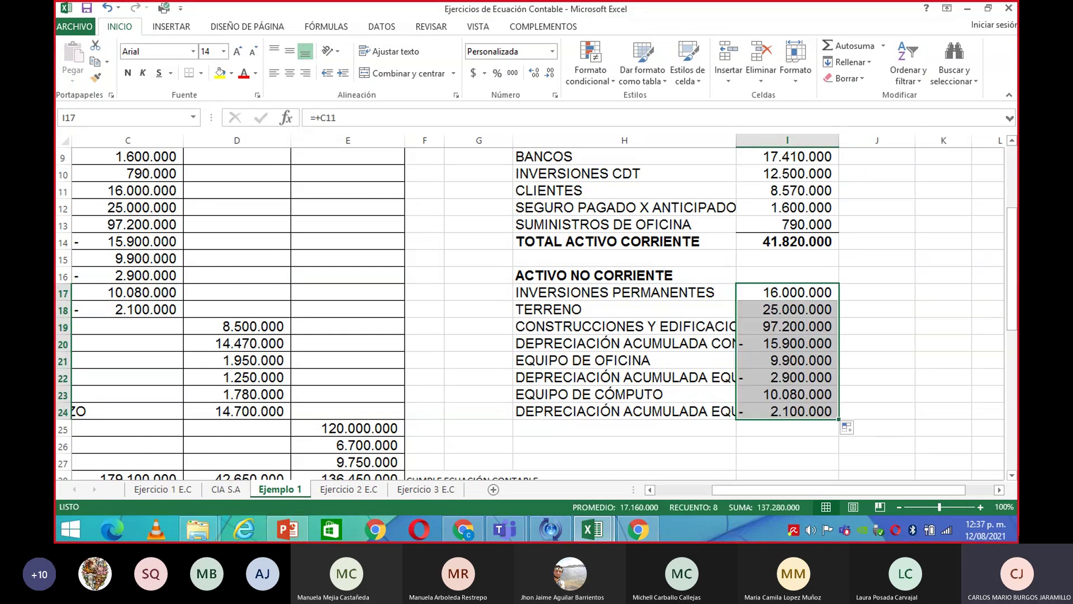
key("super+d")
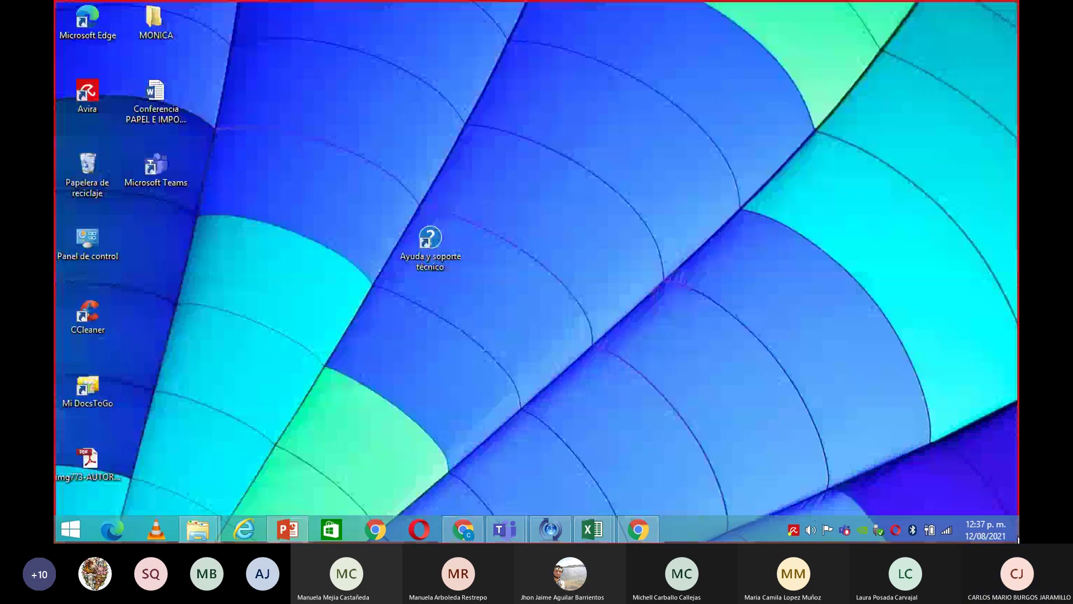
left_click(607, 524)
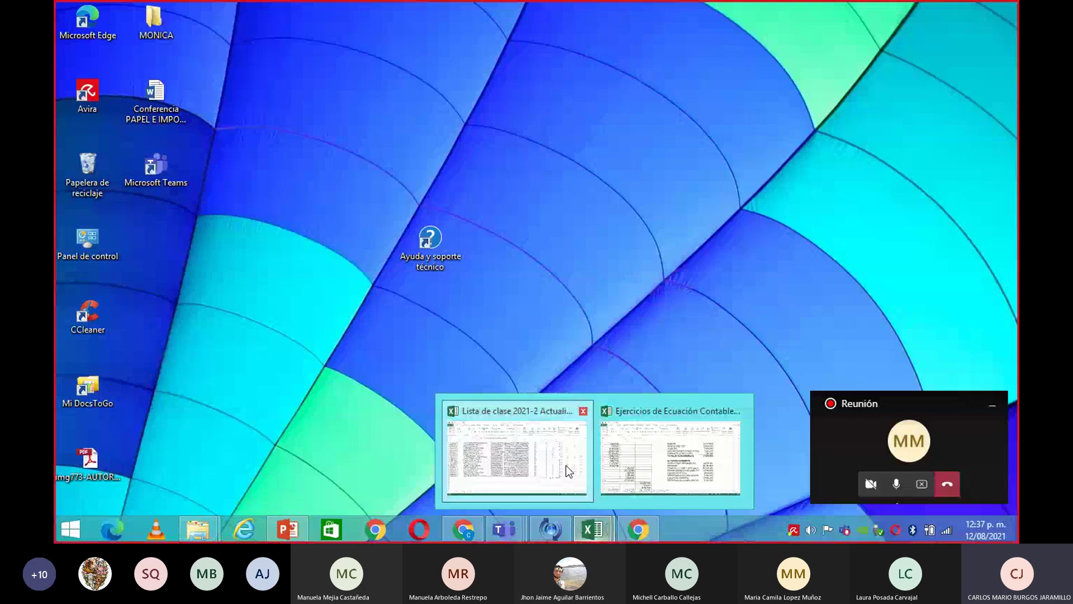
left_click(585, 476)
left_click(592, 529)
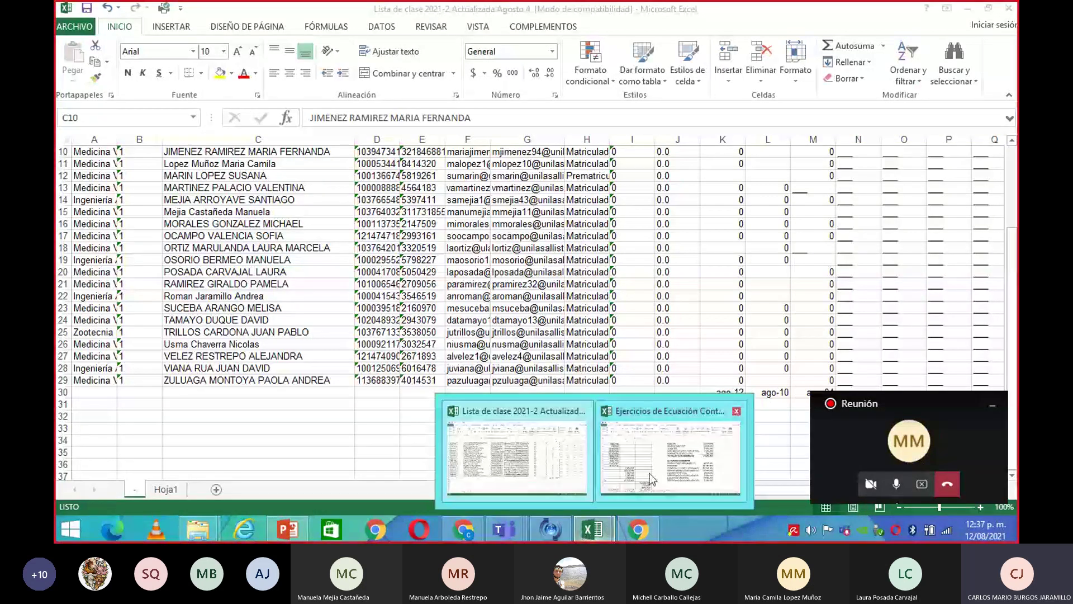
left_click(639, 443)
left_click(943, 344)
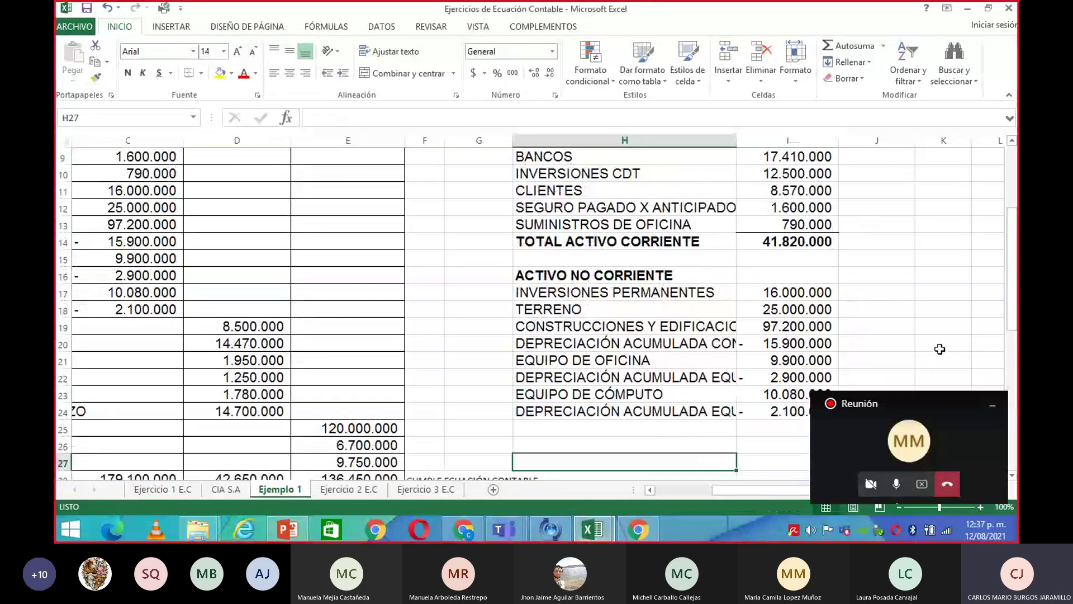
Add a bottom border to I24, beneath the last non-current asset amount.
left_click(993, 405)
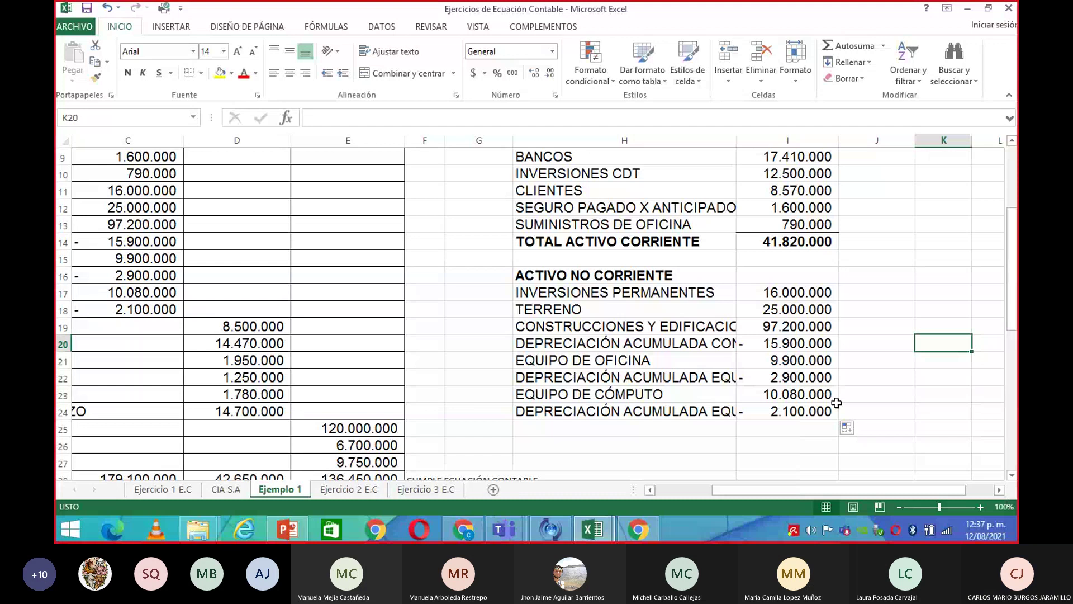
left_click(794, 411)
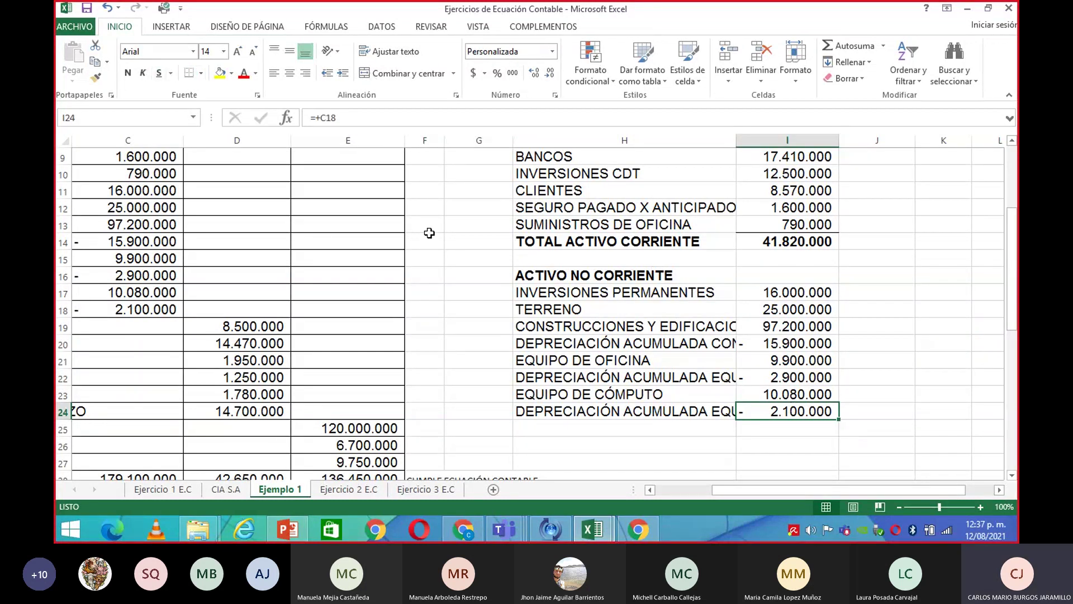
left_click(759, 444)
Enter the label TOTAL ACTIVO NO CORRIENTE in H25.
left_click(647, 431)
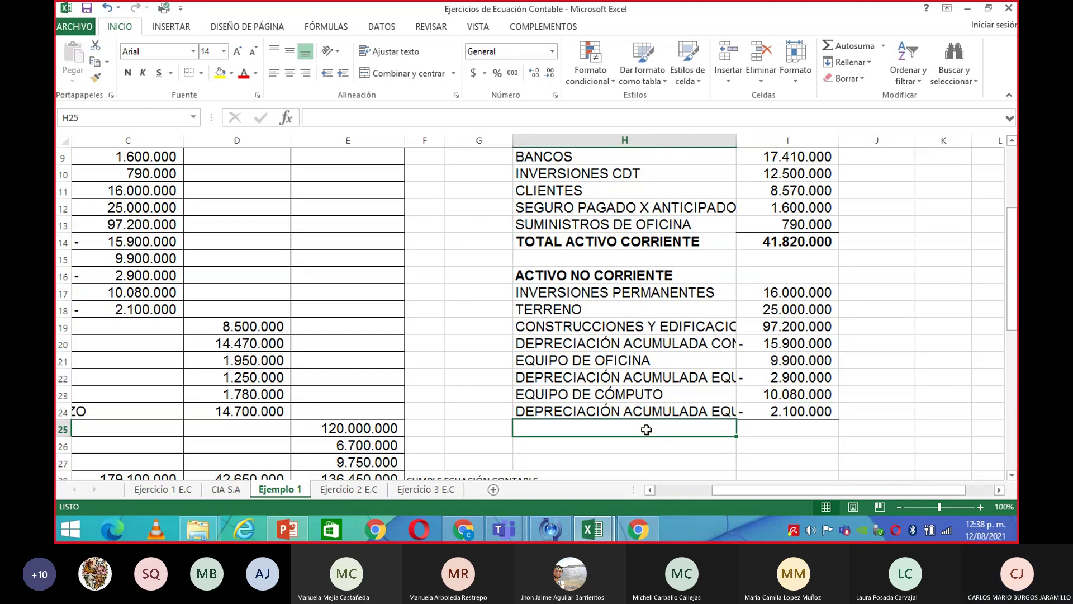
type("T")
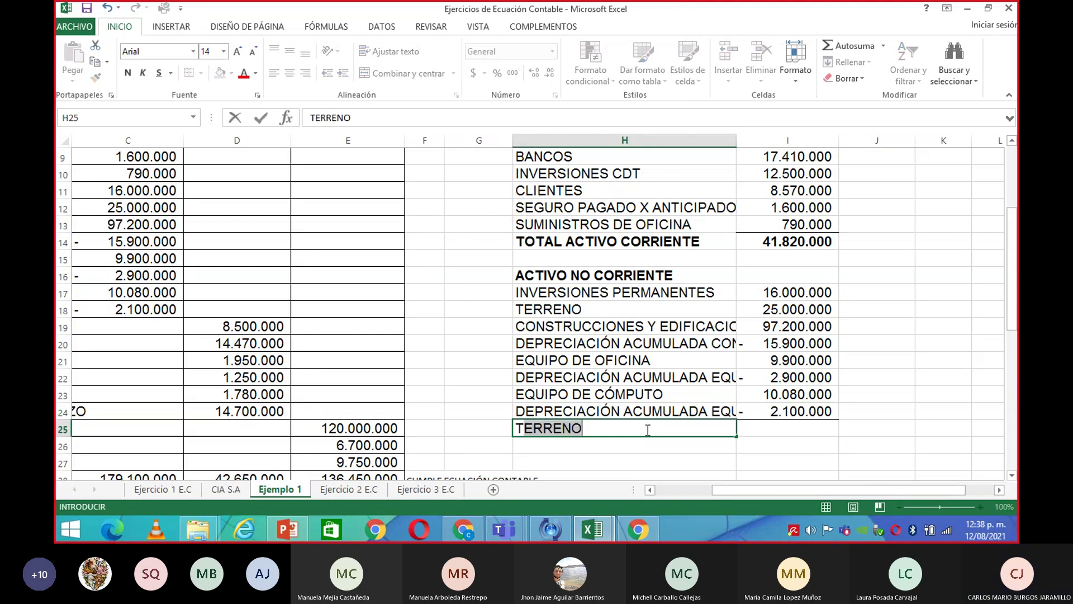
type("OTAL AC")
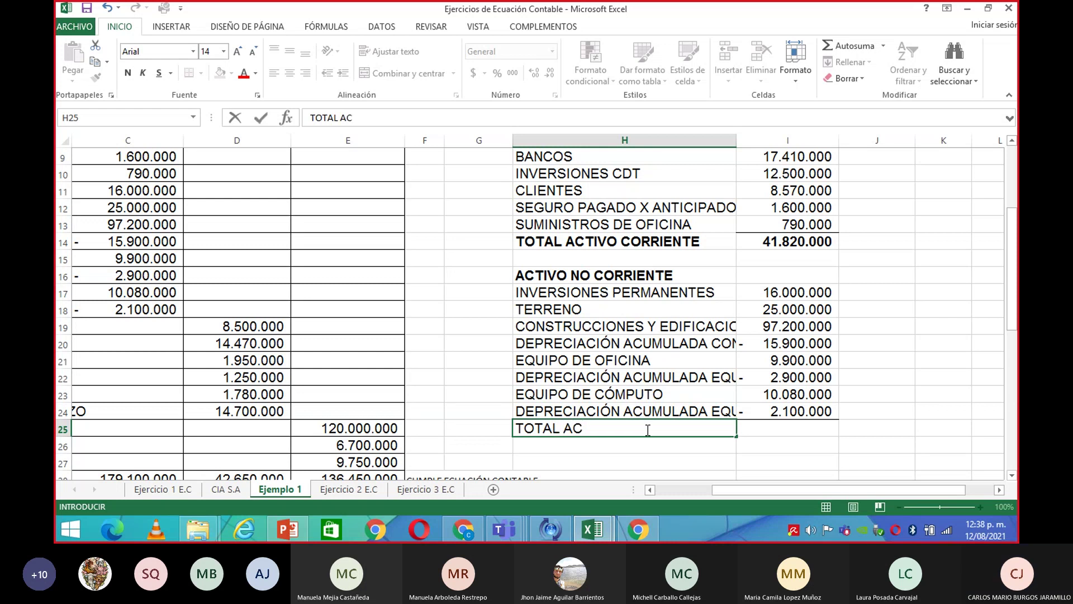
type("TIVO NO ")
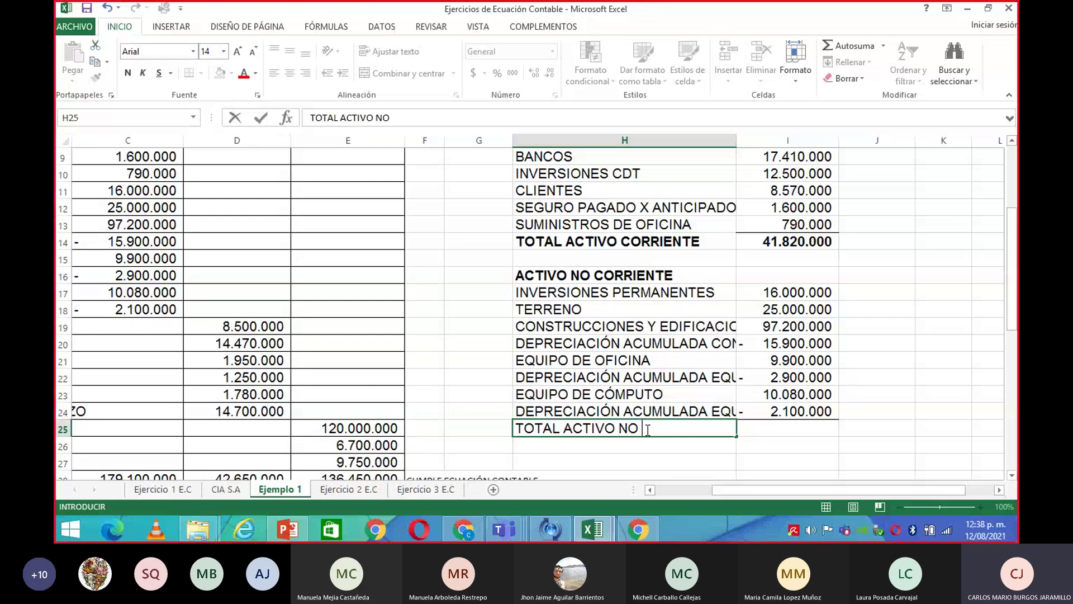
type("CORR")
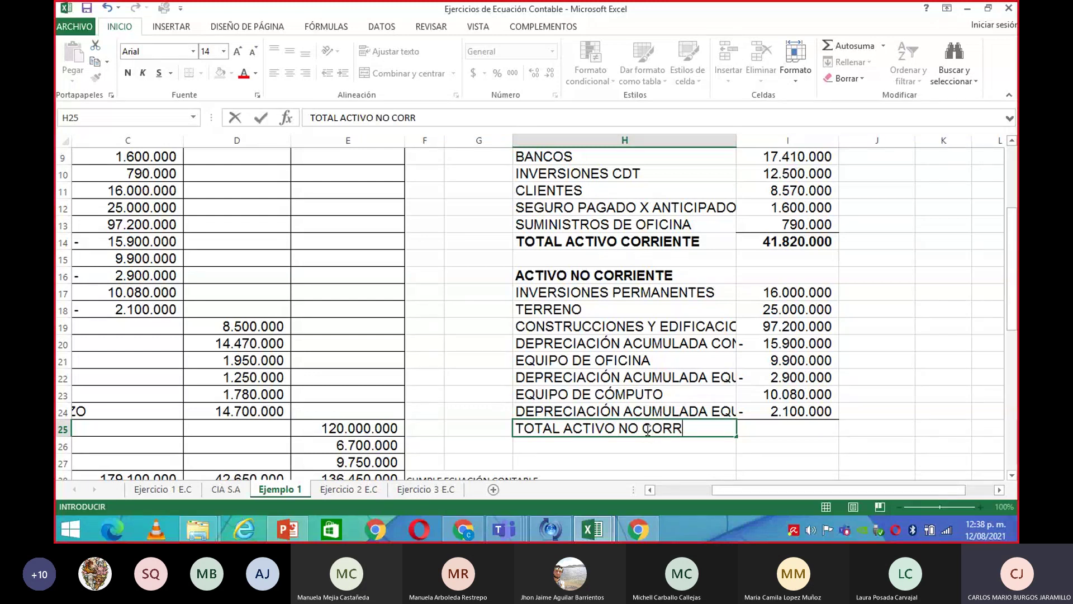
type("IENTE")
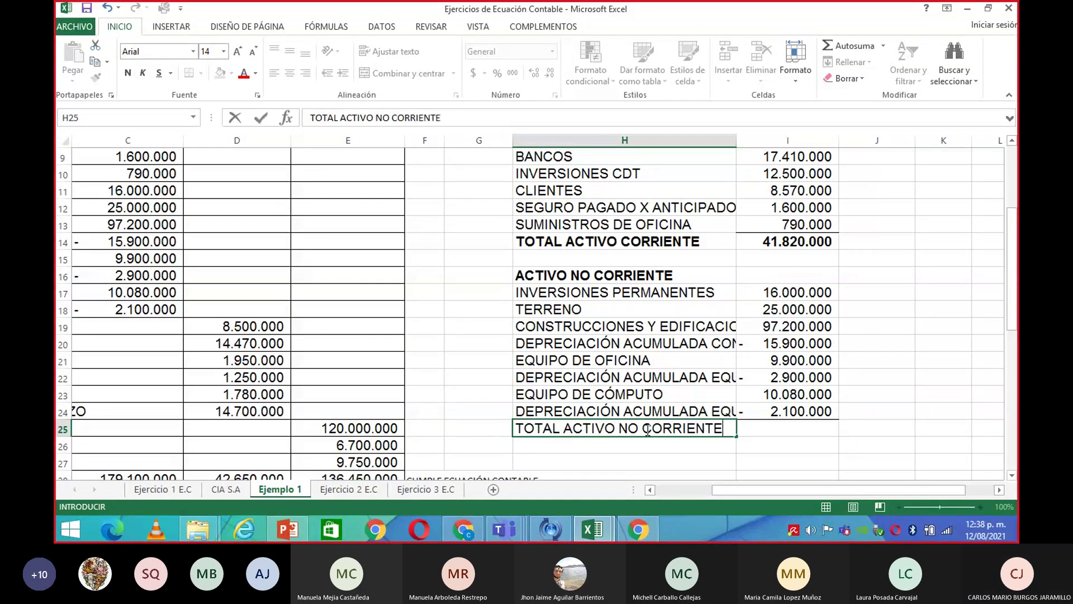
Total the non-current asset amounts in I25 with the formula =SUMA(I17:I24).
left_click(794, 432)
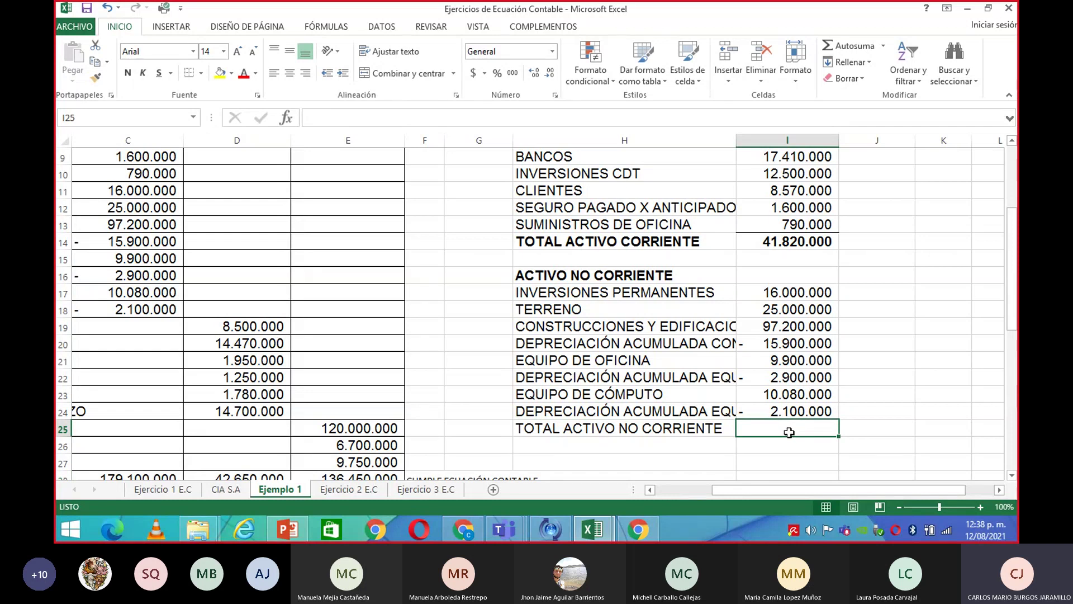
type("=")
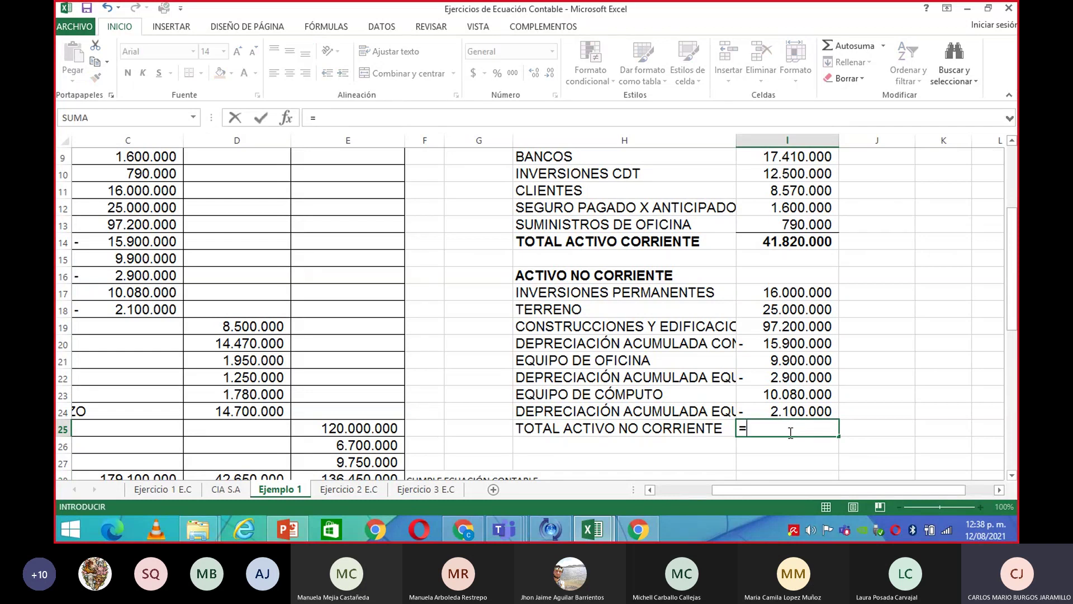
type("SU")
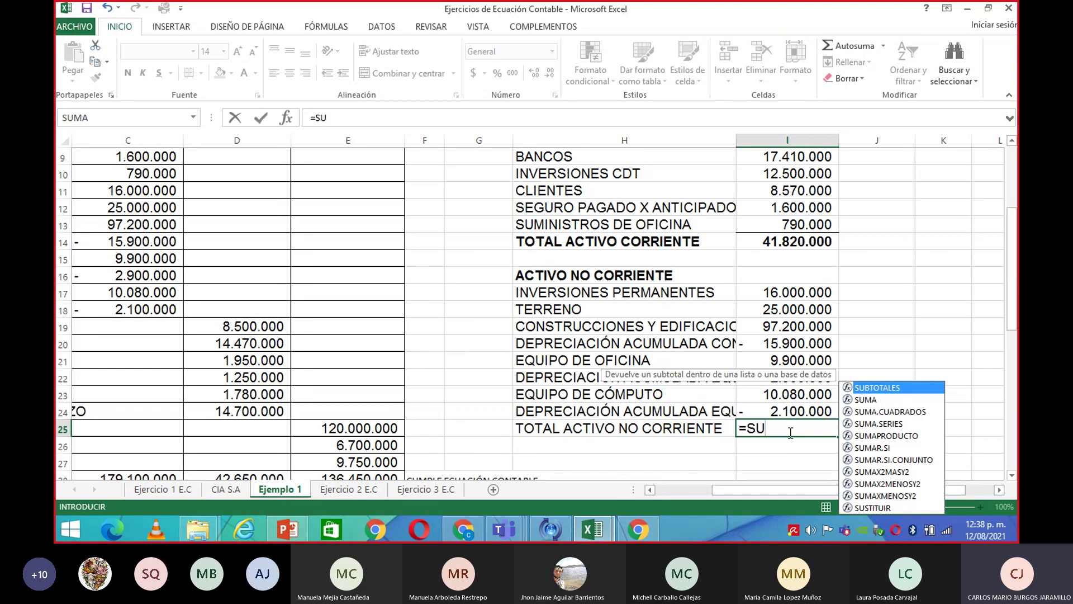
double_click(864, 401)
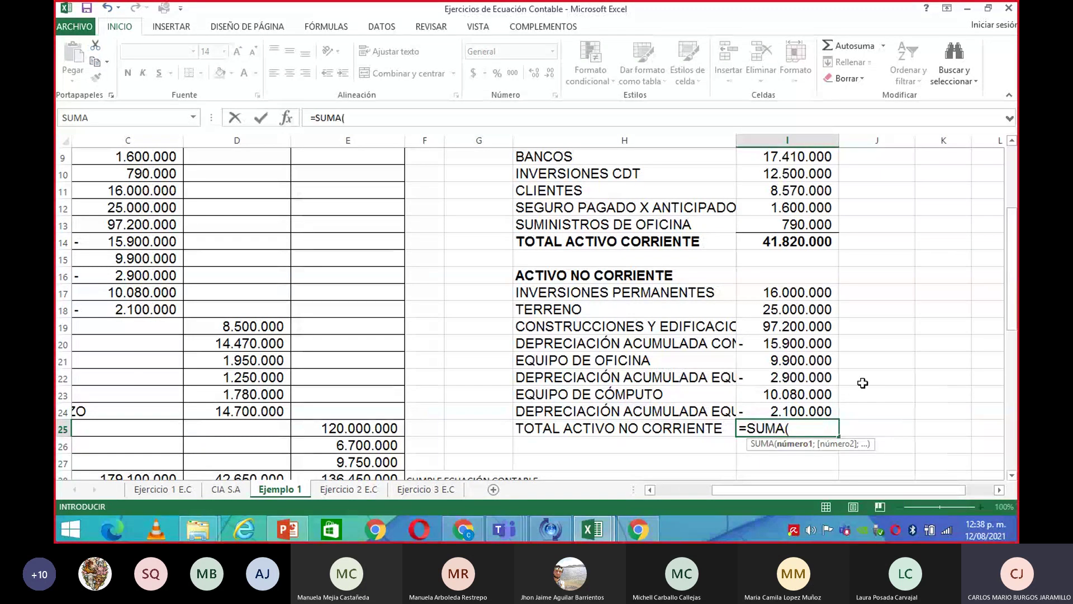
left_click_drag(819, 293, 817, 408)
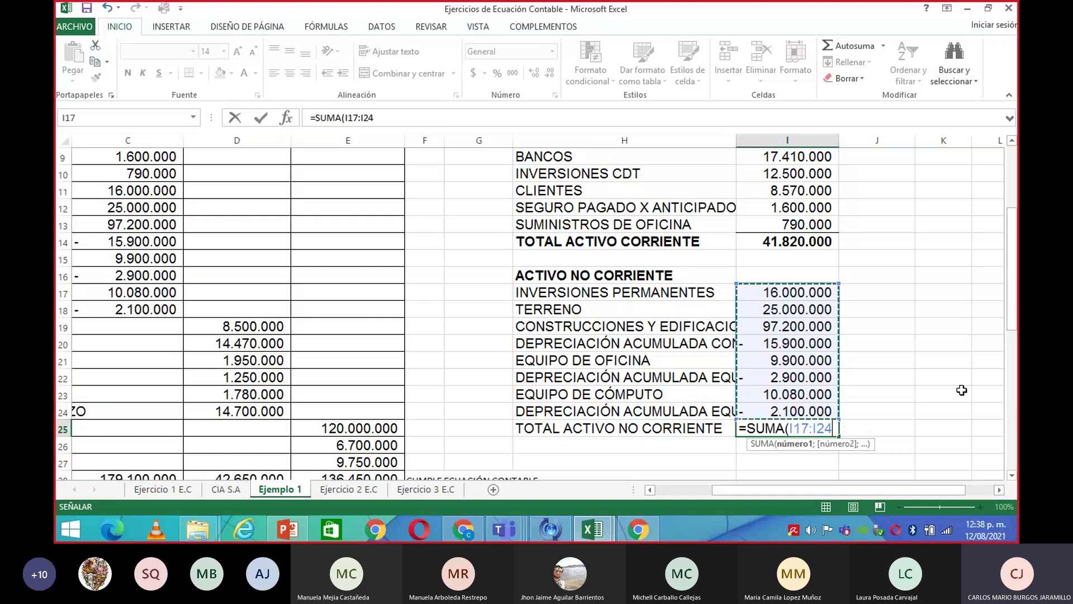
key("Return")
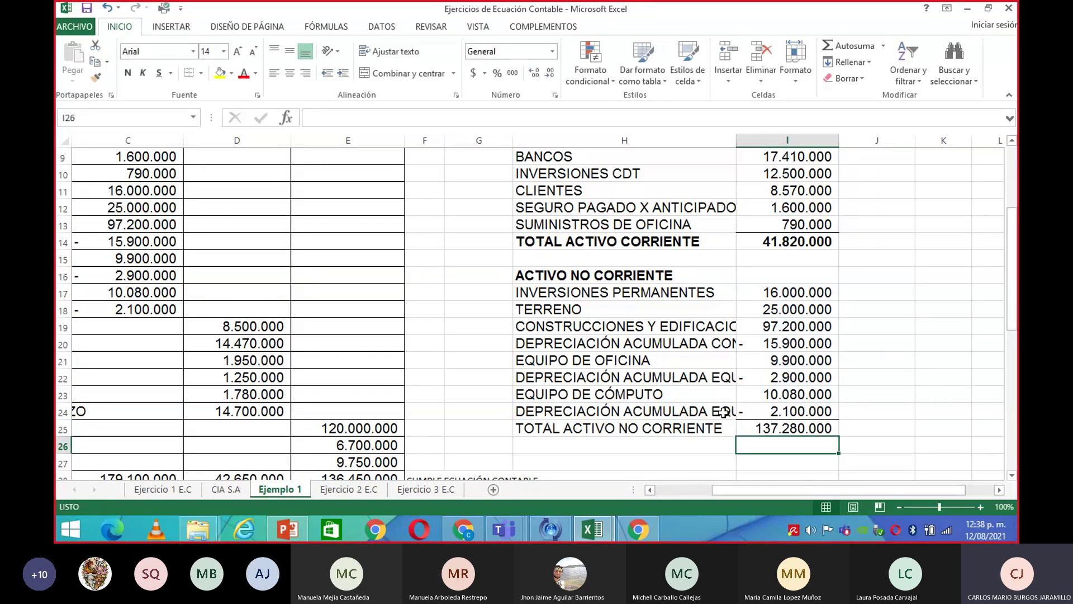
Make the TOTAL ACTIVO NO CORRIENTE label in H25 and its amount in I25 bold.
left_click(702, 423)
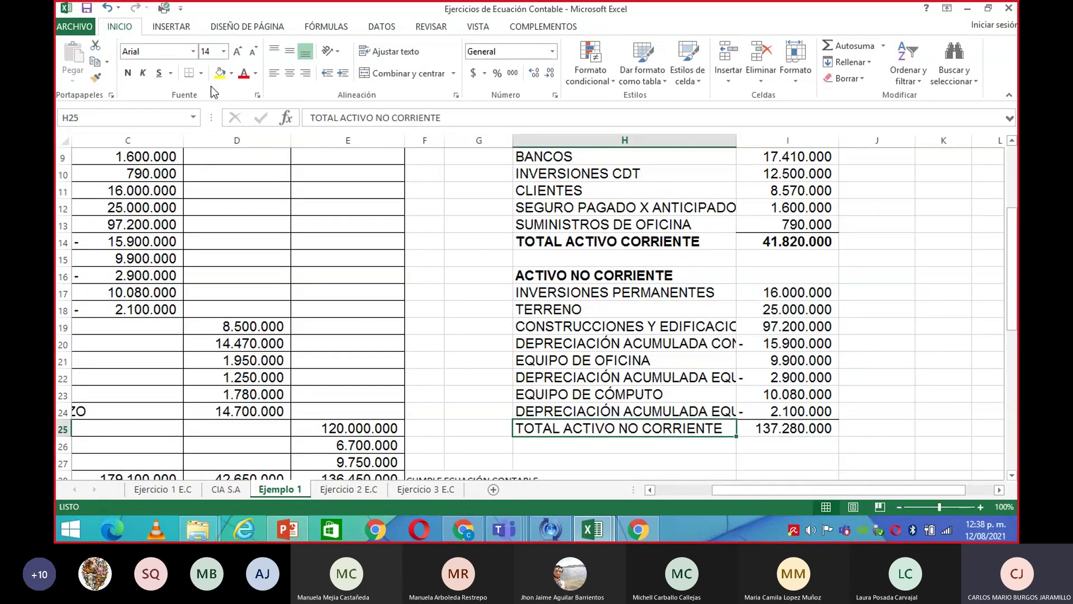
left_click(128, 73)
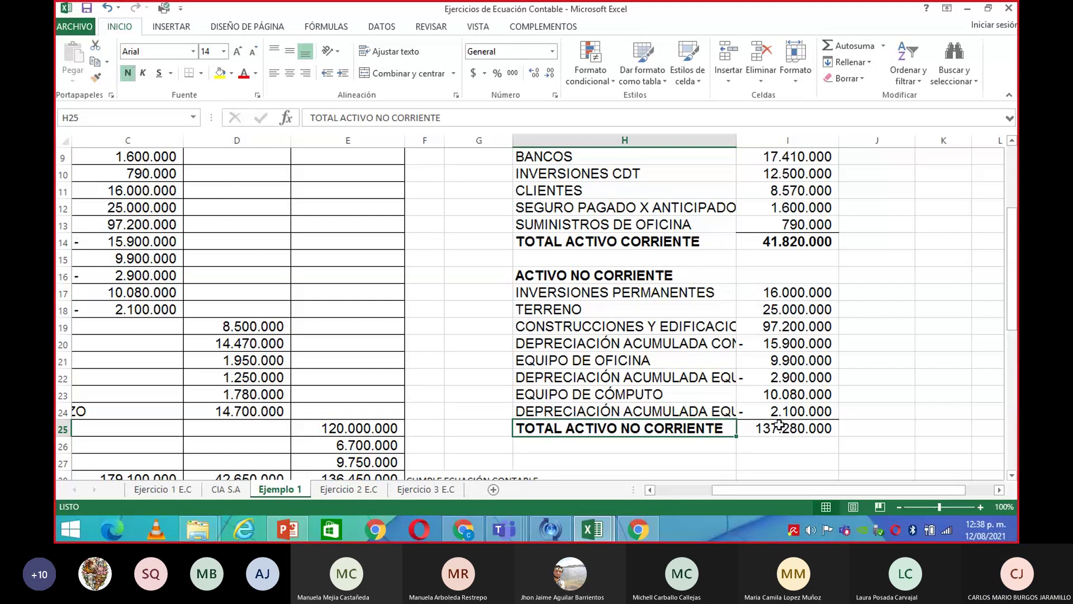
left_click(778, 428)
left_click(129, 72)
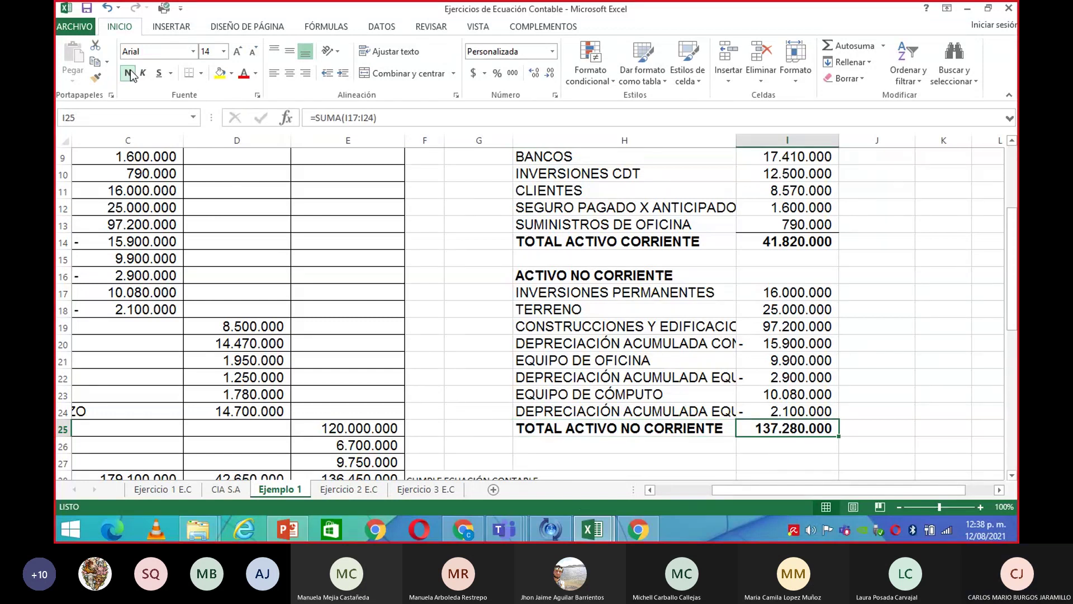
left_click(956, 413)
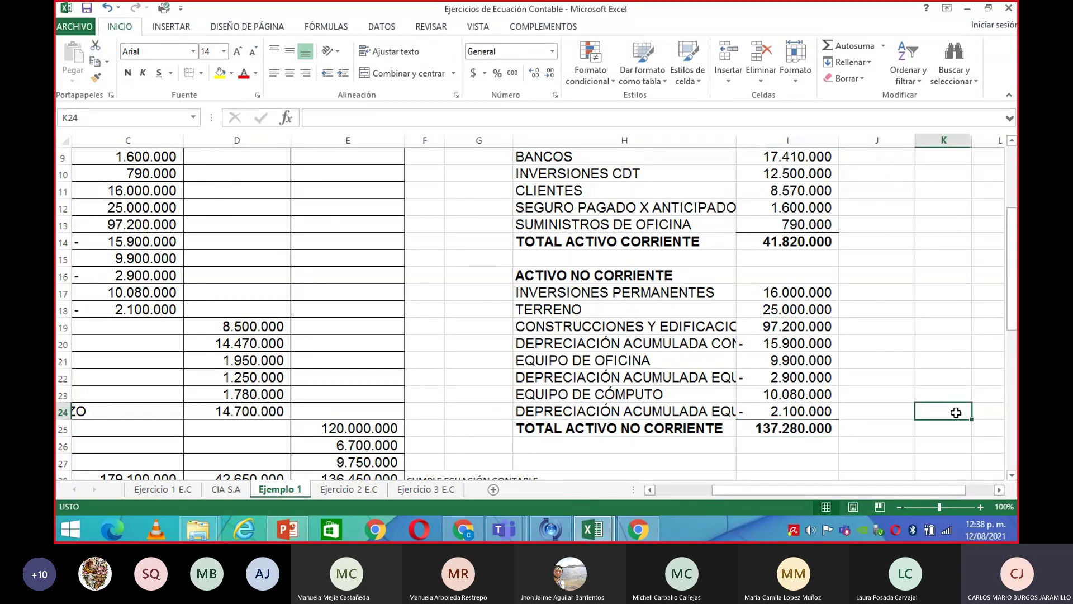
Enter the label TOTAL ACTIVO in H27.
left_click(682, 459)
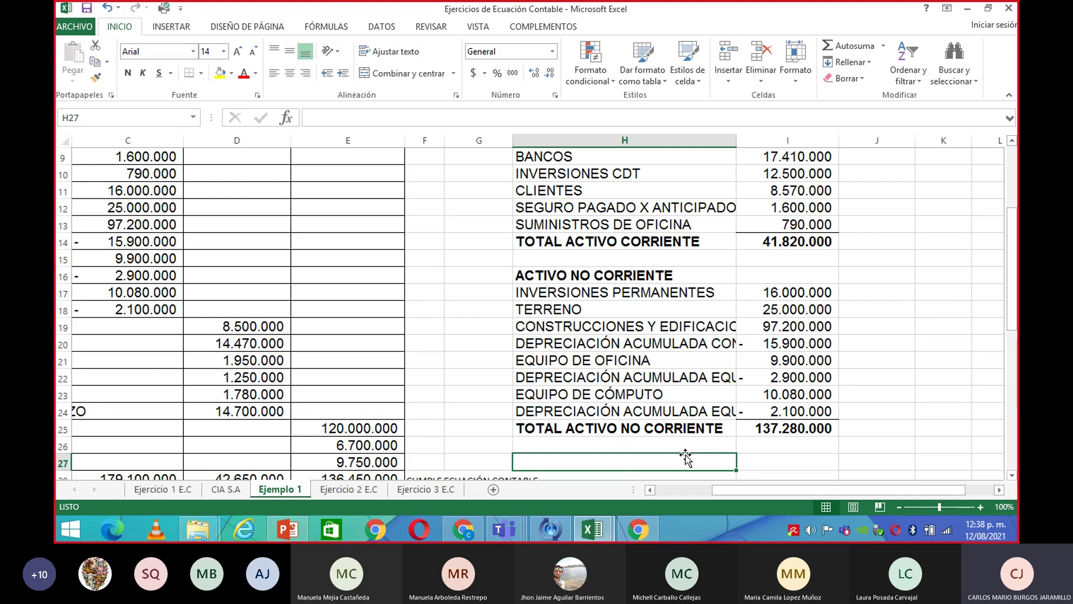
scroll(683, 457, "down", 1)
type("T")
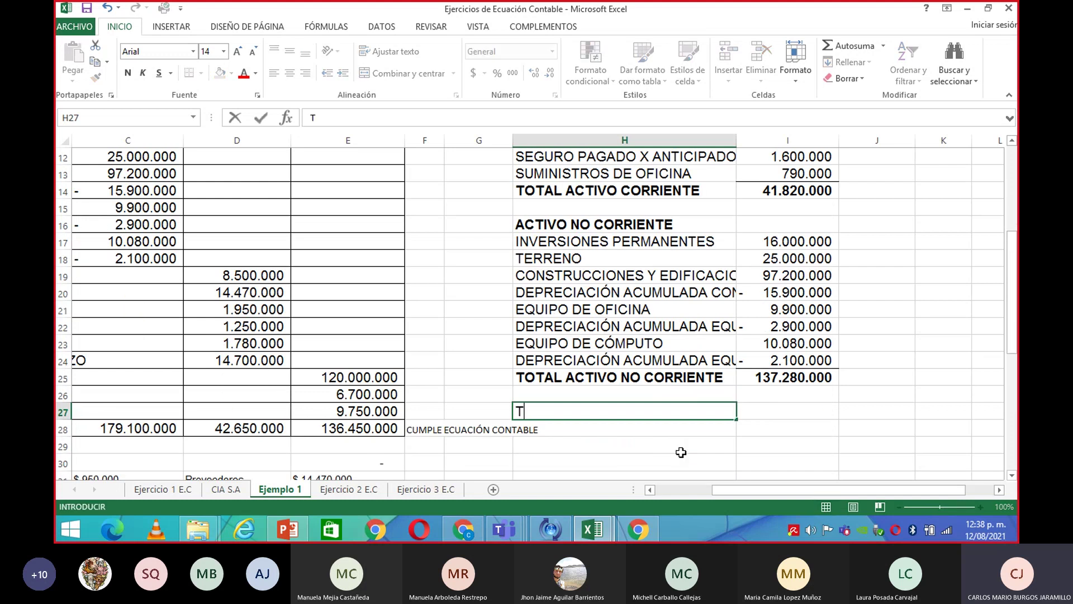
type("OTAL ACTI")
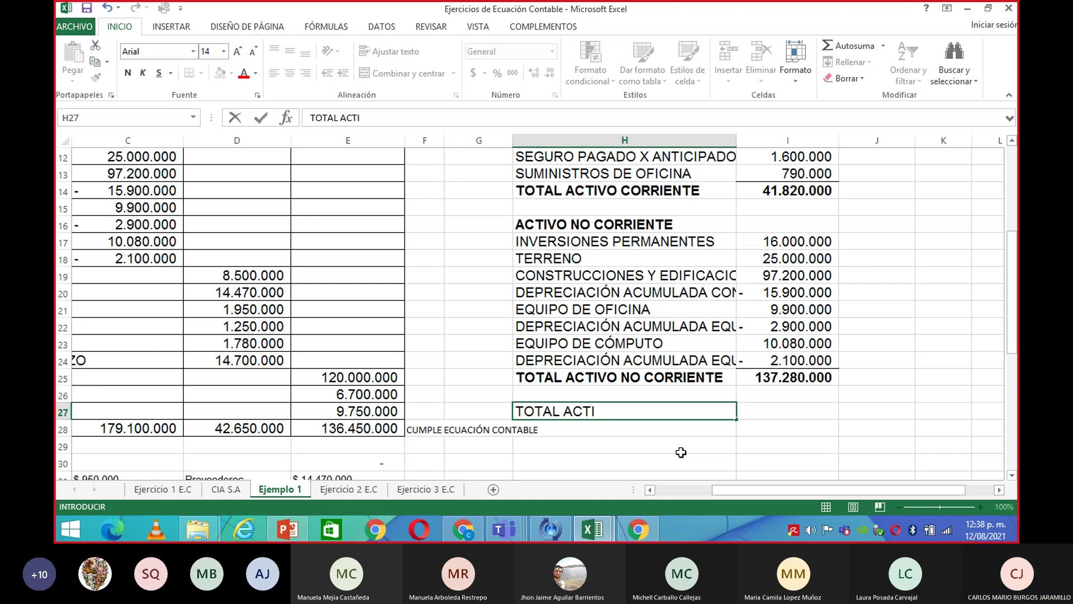
type("VO")
Calculate total assets in I27 with the formula =I14+I25 and make H27:I27 bold.
left_click(797, 408)
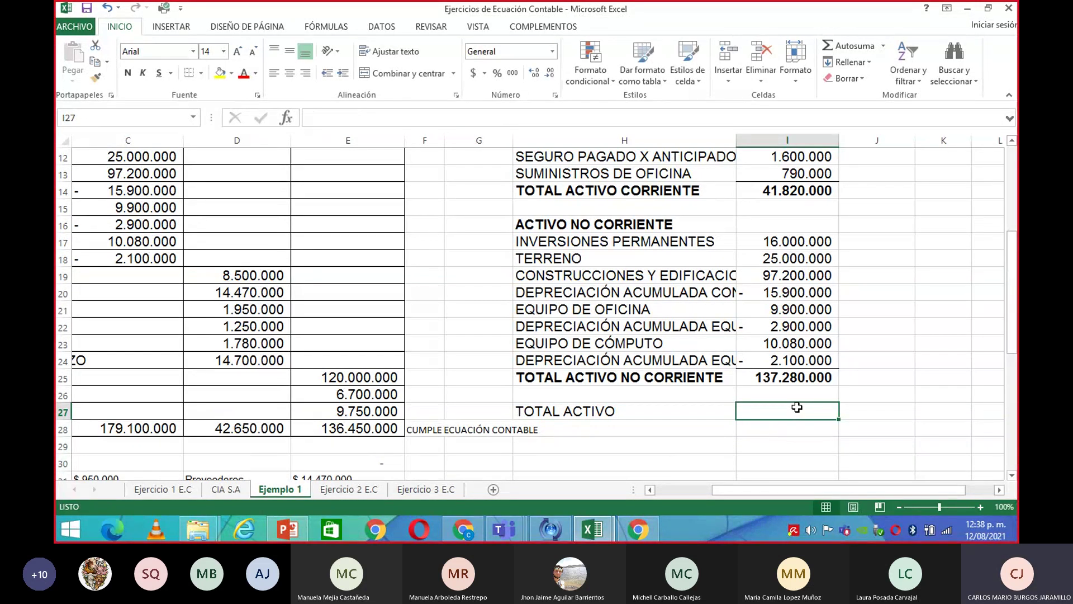
type("=")
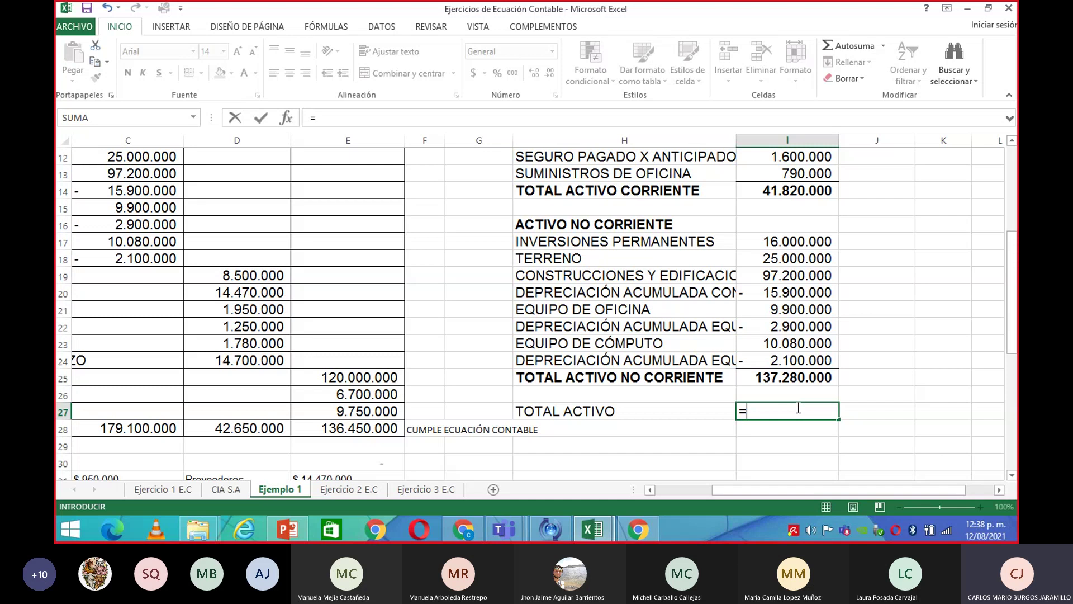
left_click(820, 187)
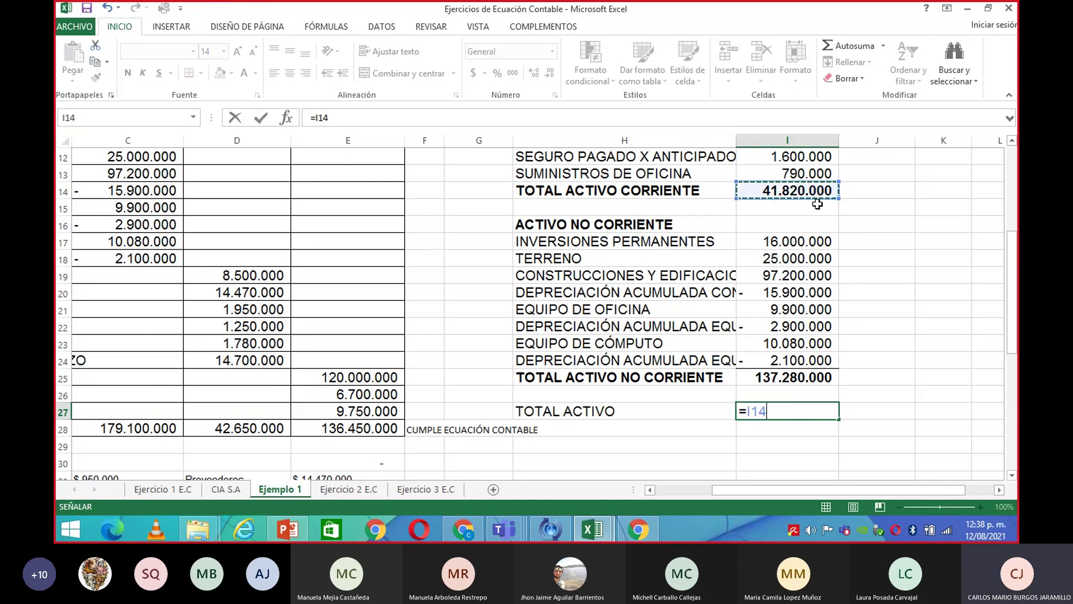
type("+")
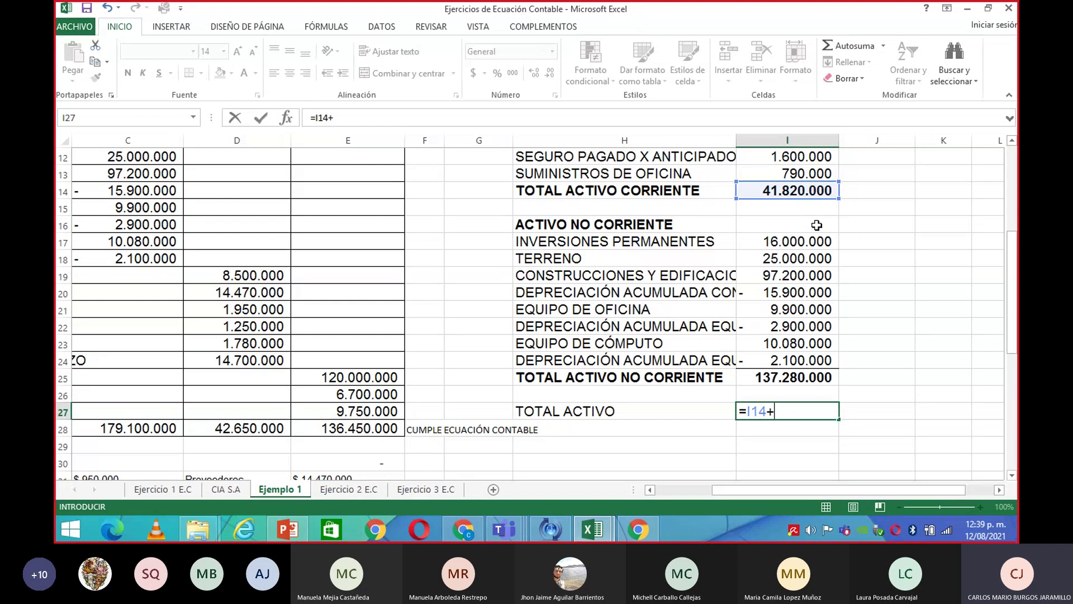
left_click(797, 375)
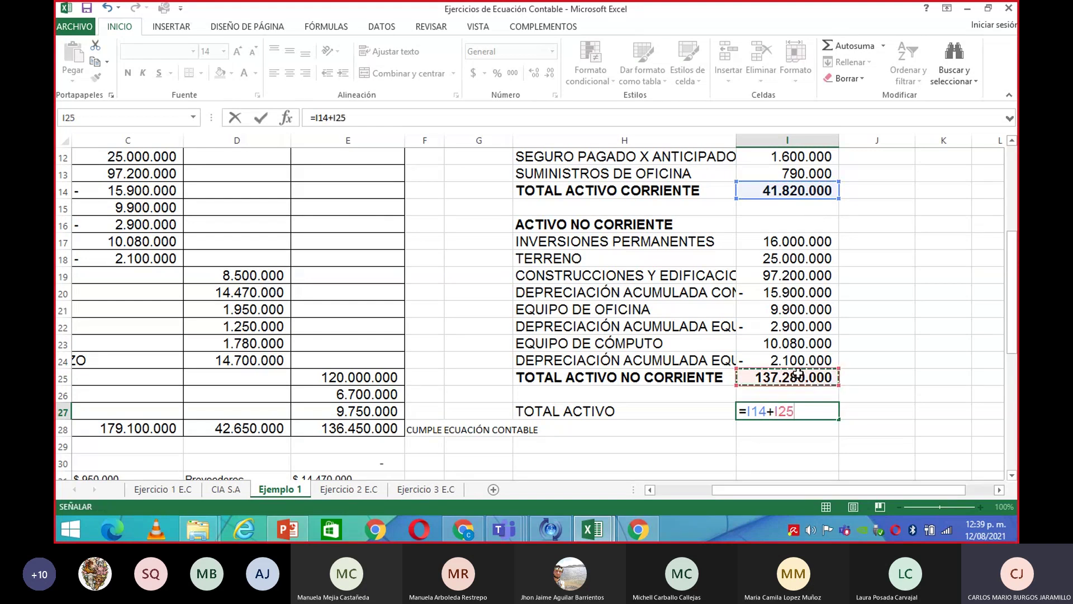
key("Return")
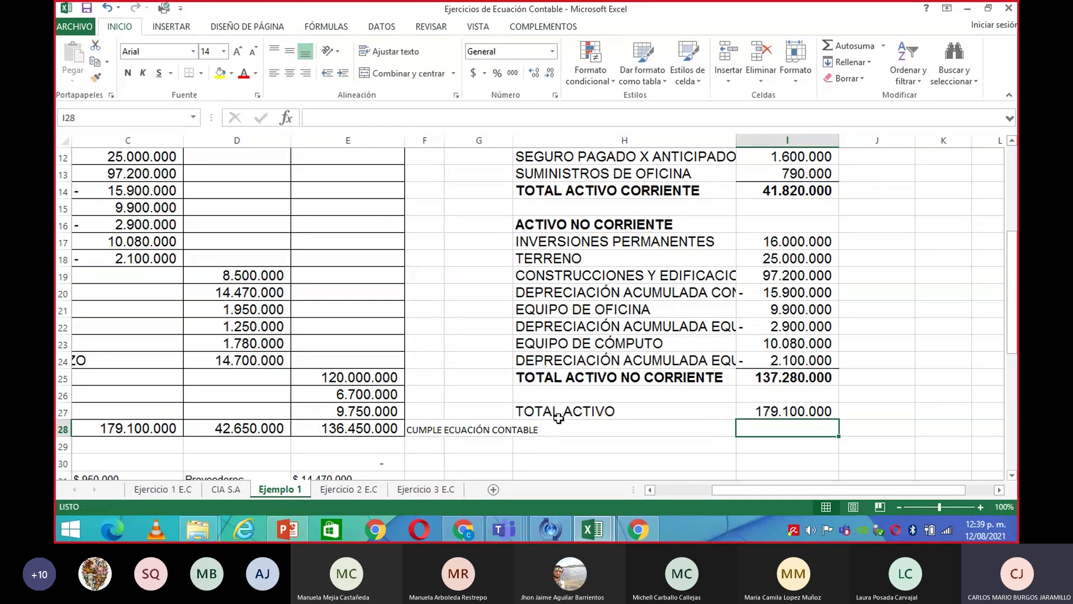
left_click_drag(562, 417, 783, 412)
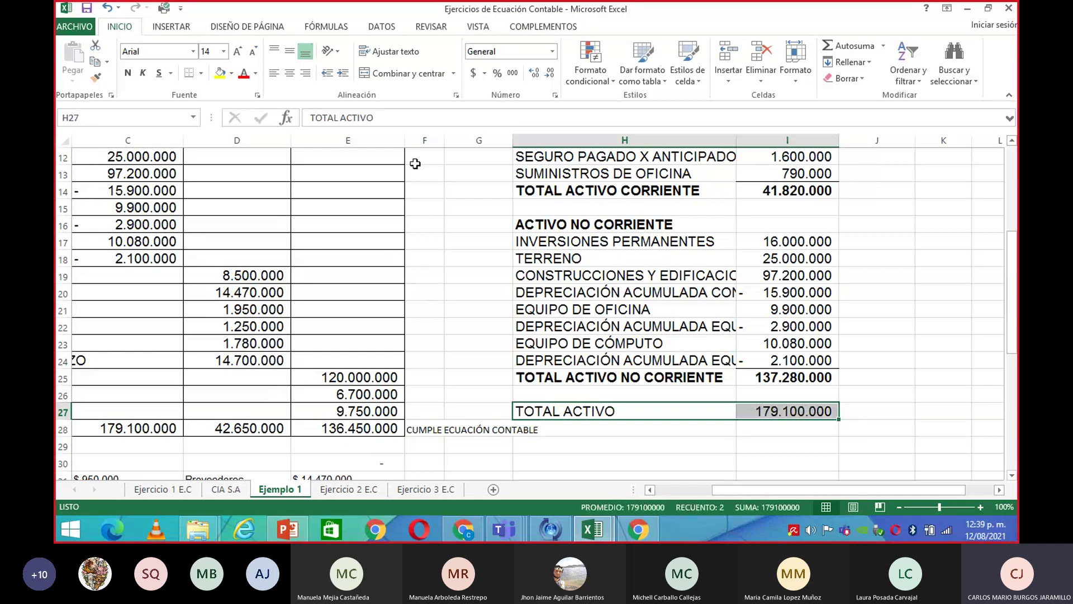
left_click(129, 74)
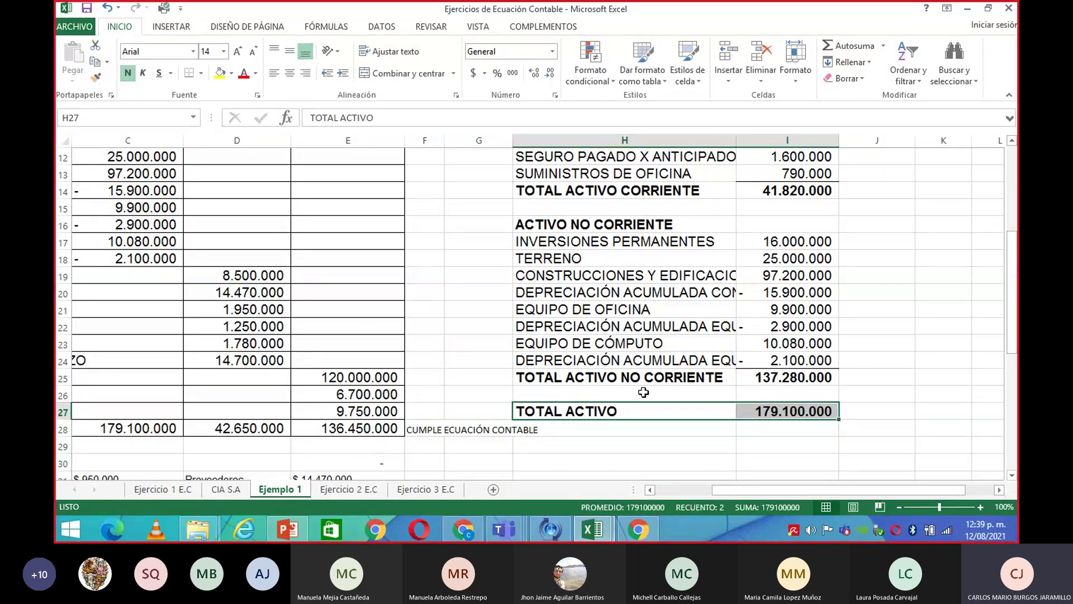
Review the accounting equation table's accounts and totals against the asset section of the statement of financial position.
scroll(754, 459, "up", 2)
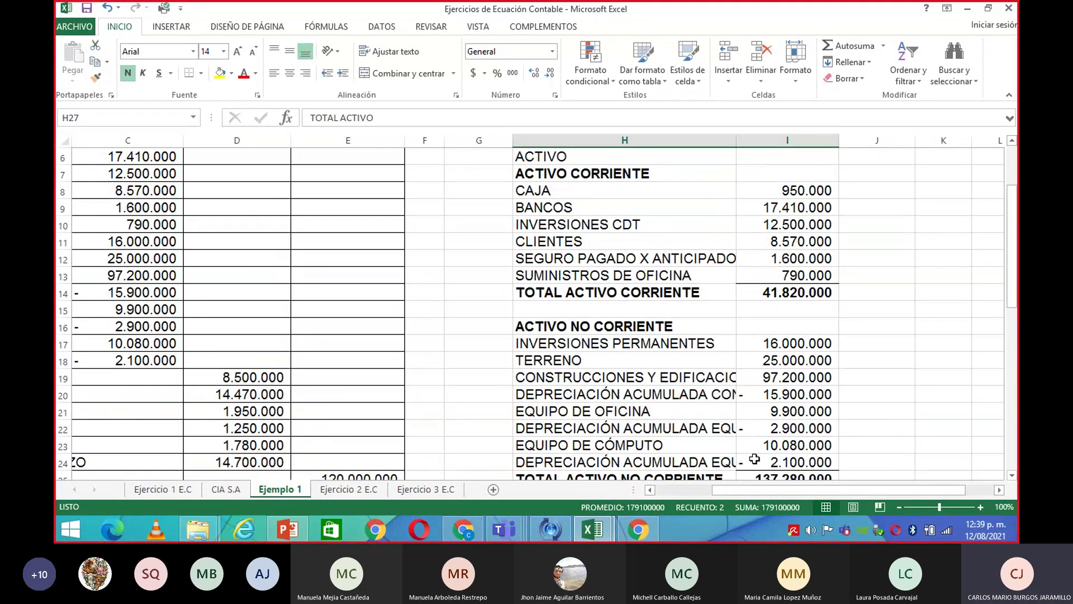
left_click(649, 490)
scroll(423, 278, "down", 3)
scroll(424, 278, "up", 4)
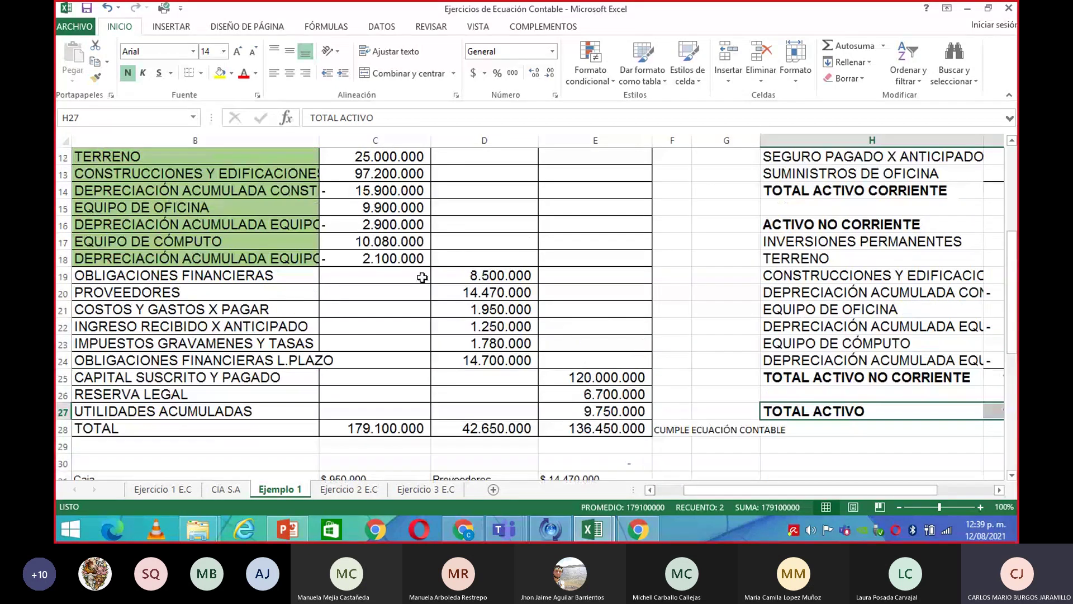
scroll(394, 243, "down", 6)
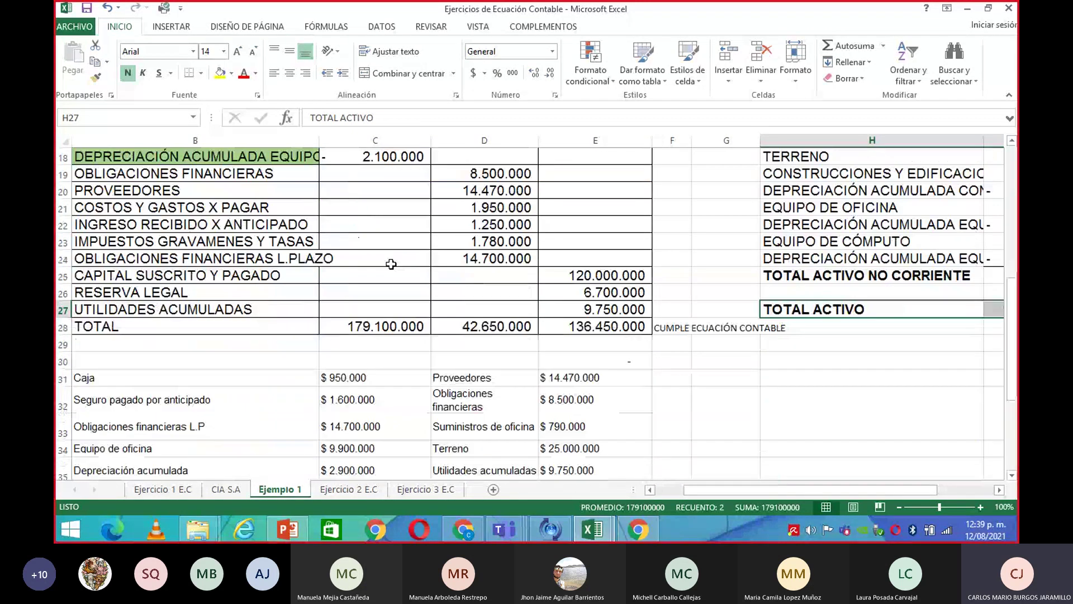
scroll(408, 313, "up", 6)
scroll(407, 317, "up", 1)
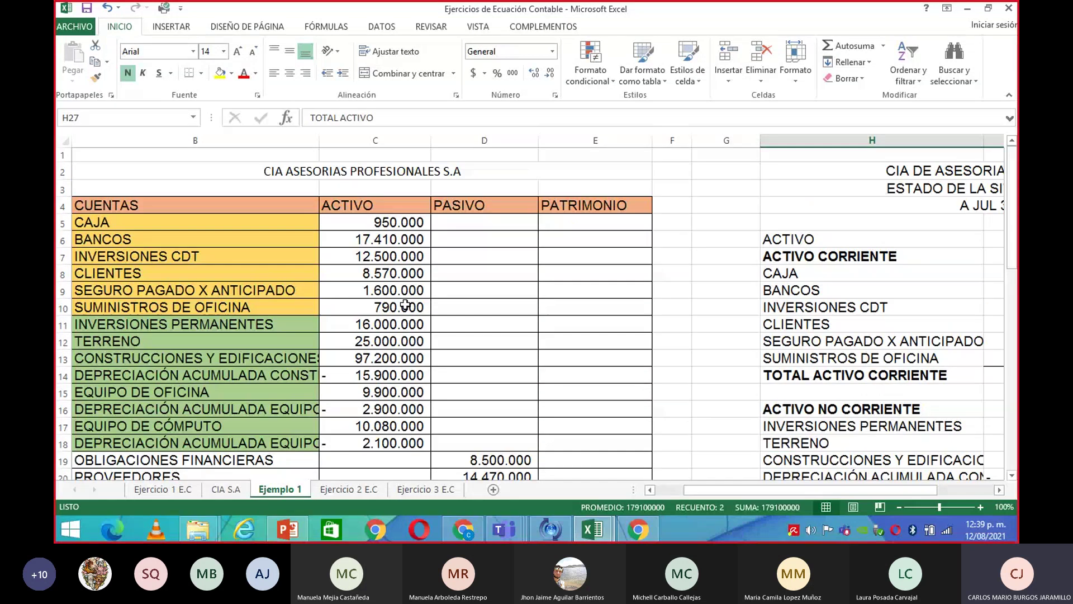
scroll(405, 312, "down", 13)
scroll(403, 306, "up", 10)
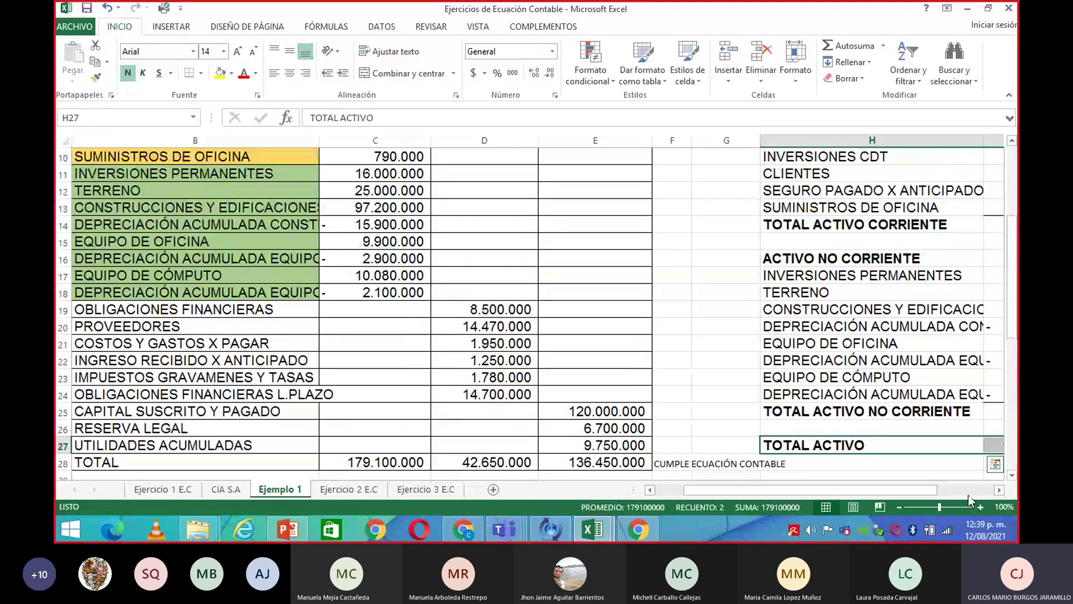
left_click(1000, 490)
left_click(999, 491)
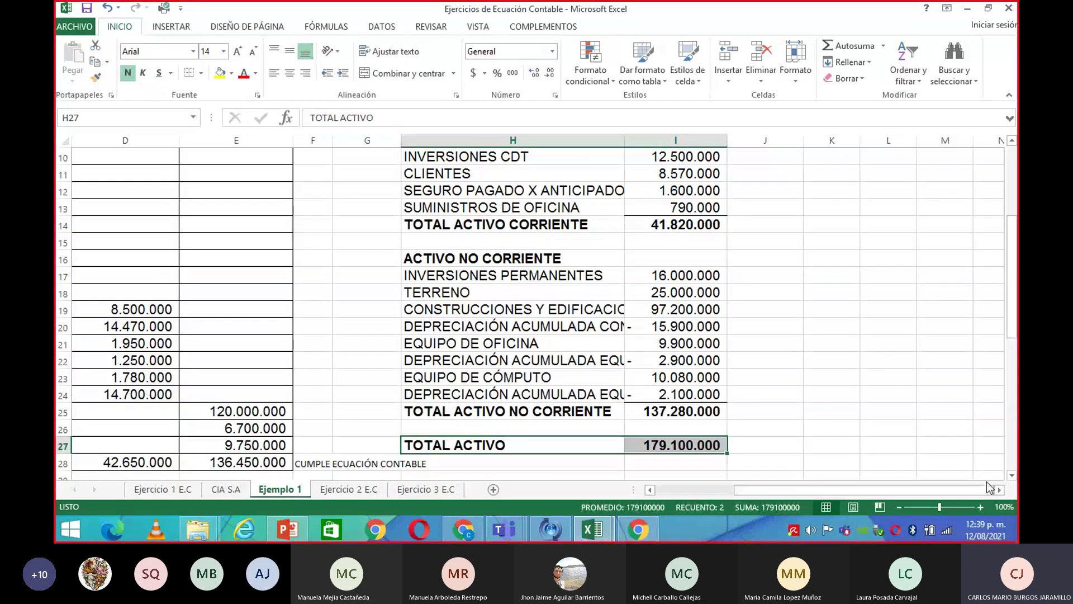
Narrow column J, widen column K beside the asset section, and enter the heading PASIVO in K6.
left_click(999, 490)
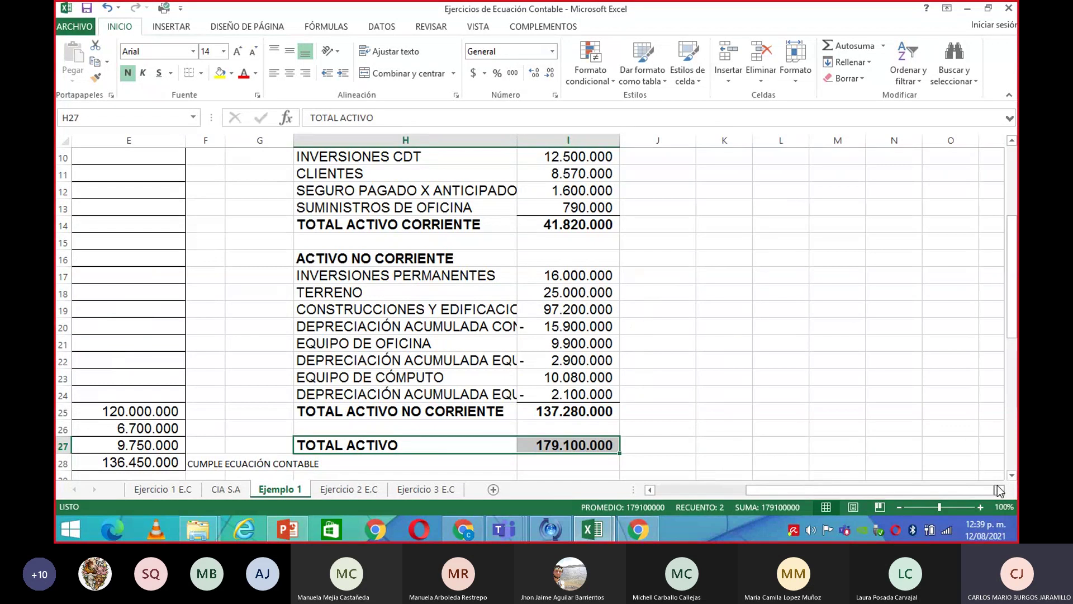
scroll(999, 490, "up", 3)
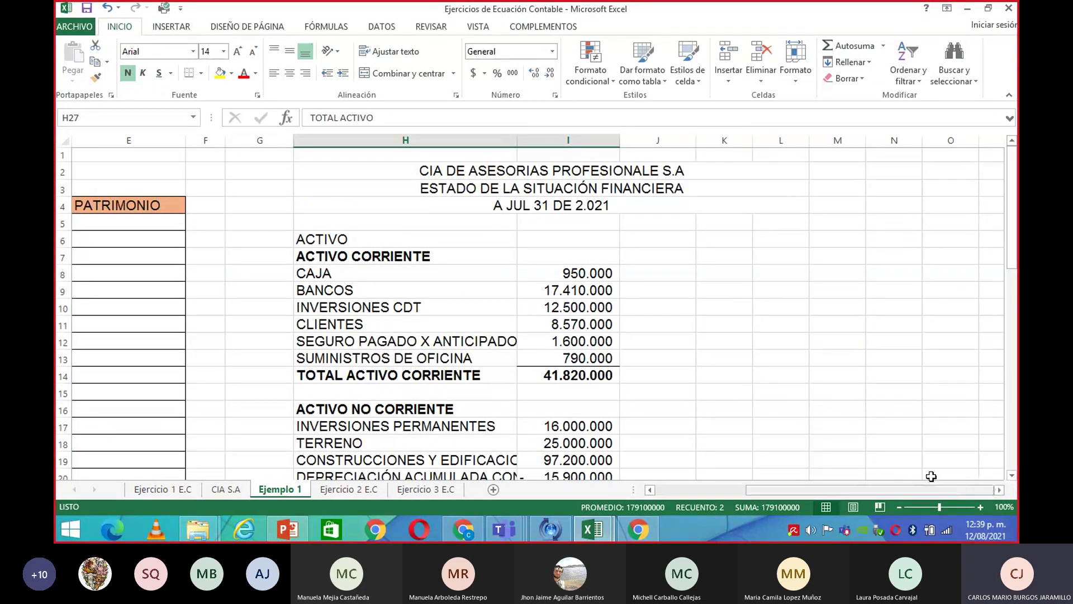
left_click_drag(696, 141, 775, 151)
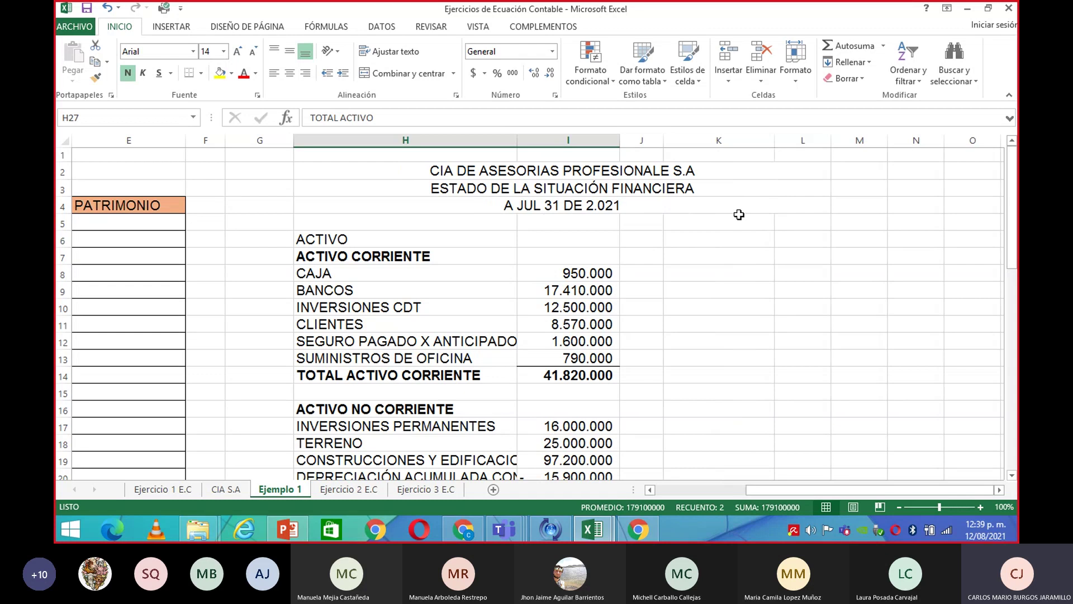
left_click(719, 233)
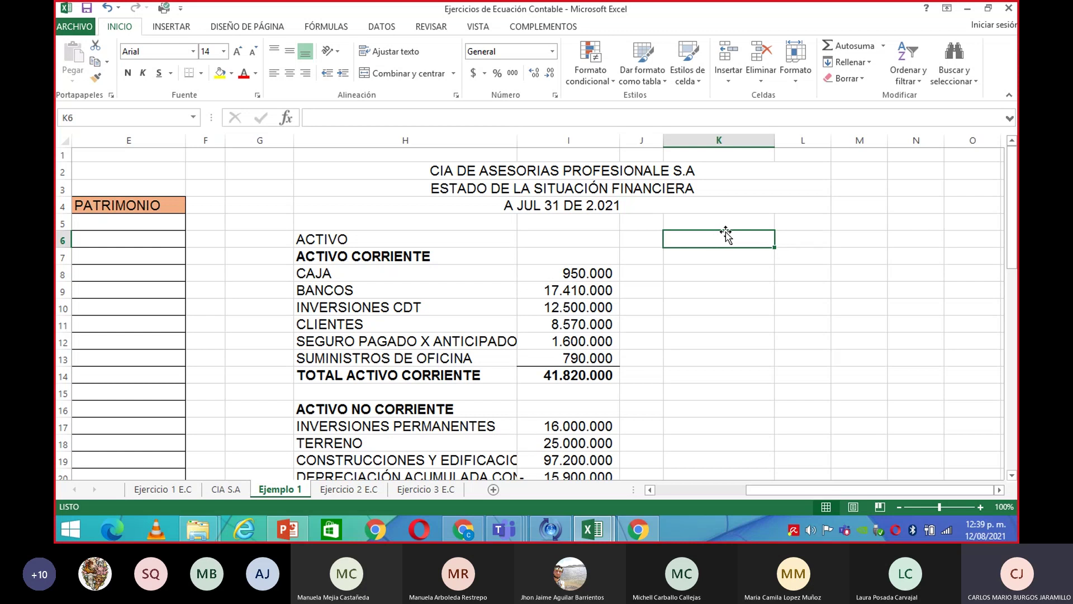
type("PASIVO")
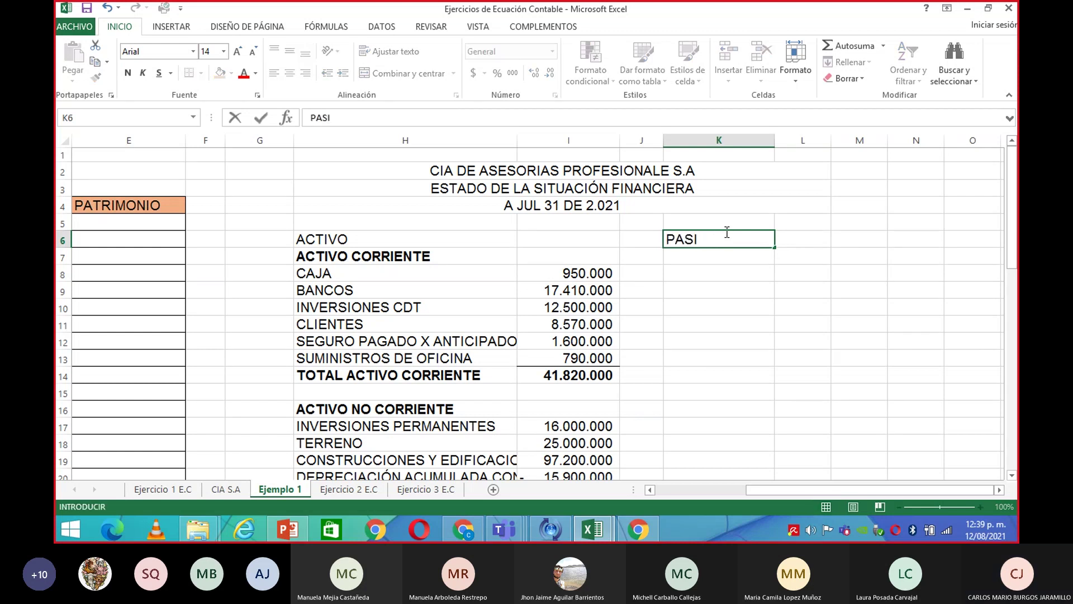
Enter the subheading PASIVO CORRIENTE in K7, below the PASIVO heading.
left_click(721, 271)
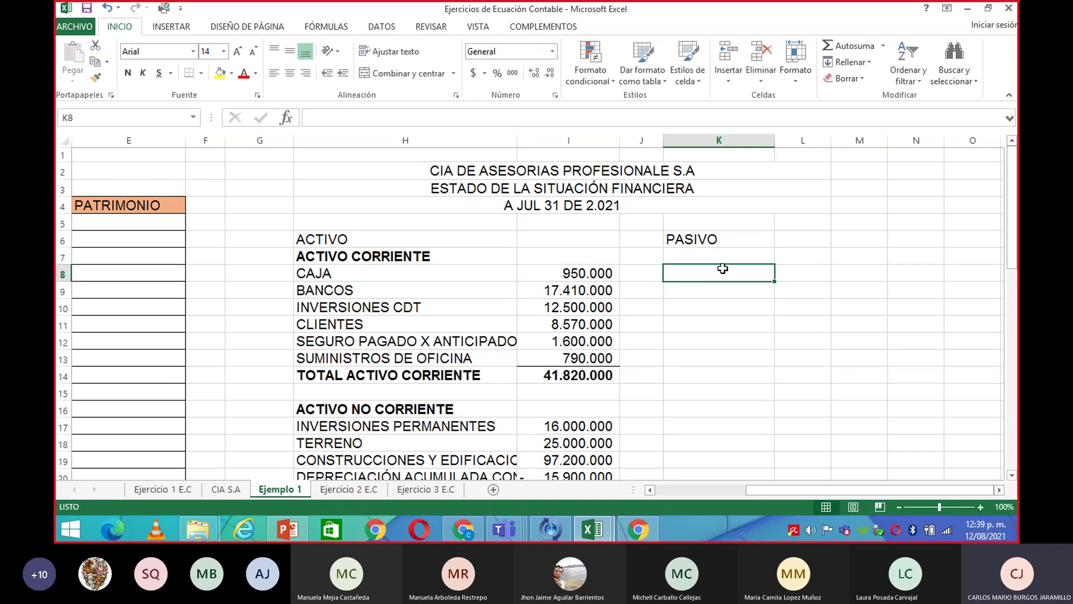
left_click(722, 260)
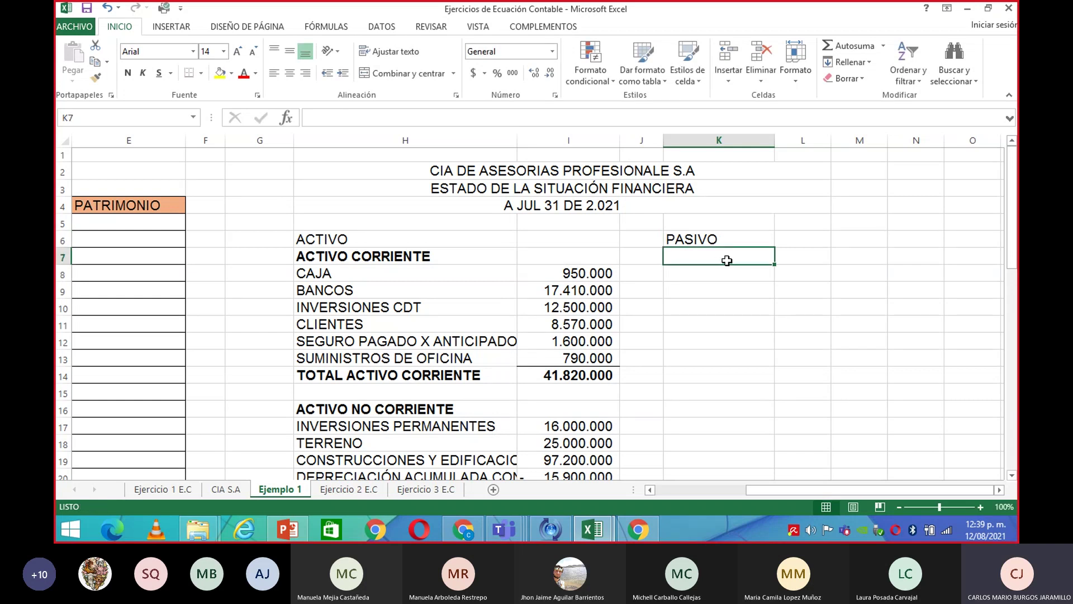
type("PASI")
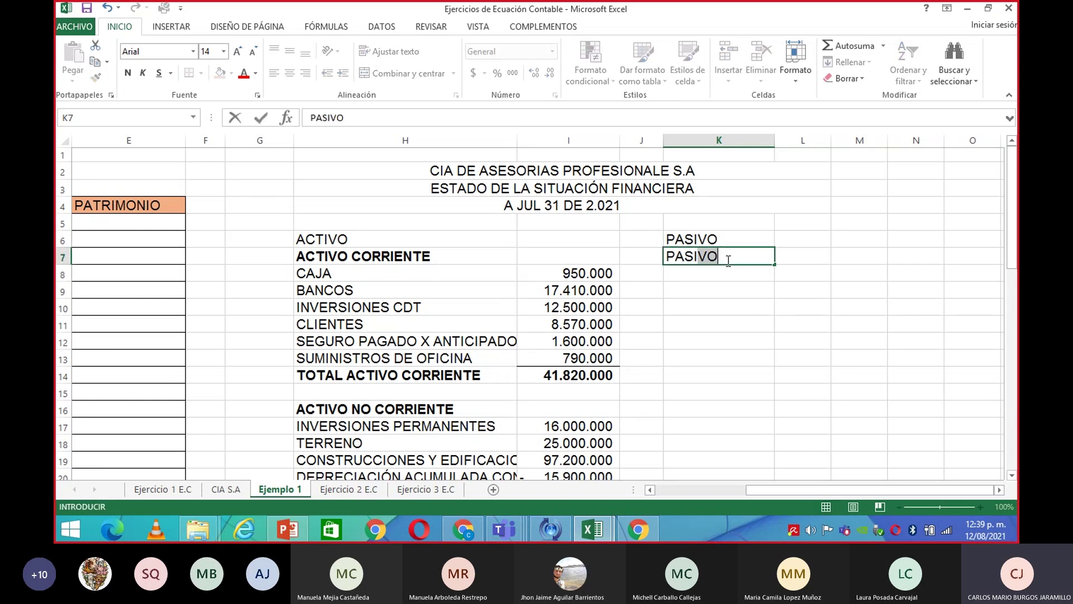
left_click(729, 261)
type("CO")
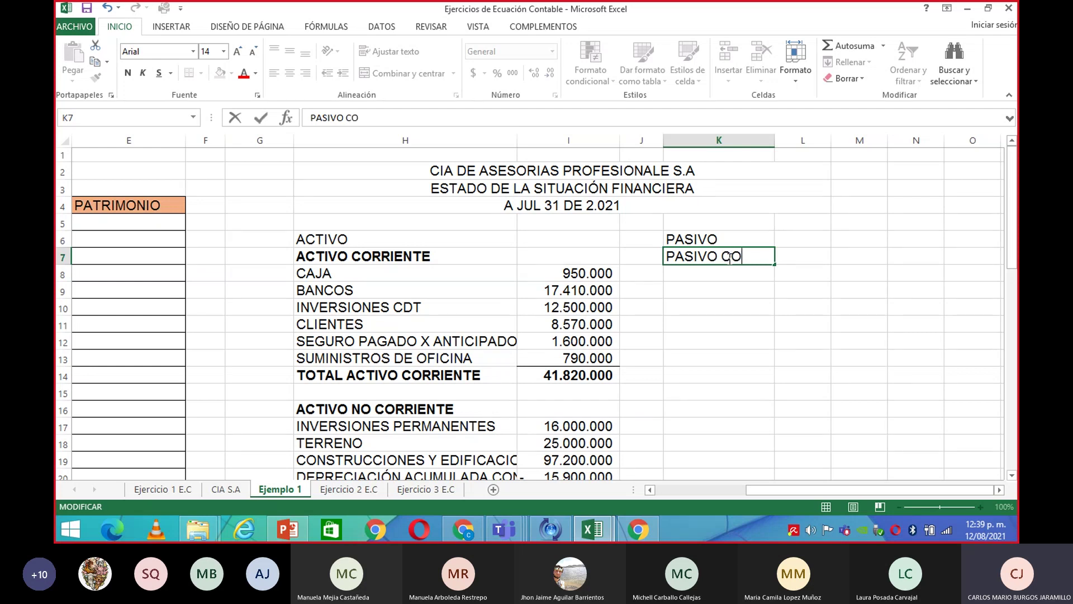
type("RRIENTE")
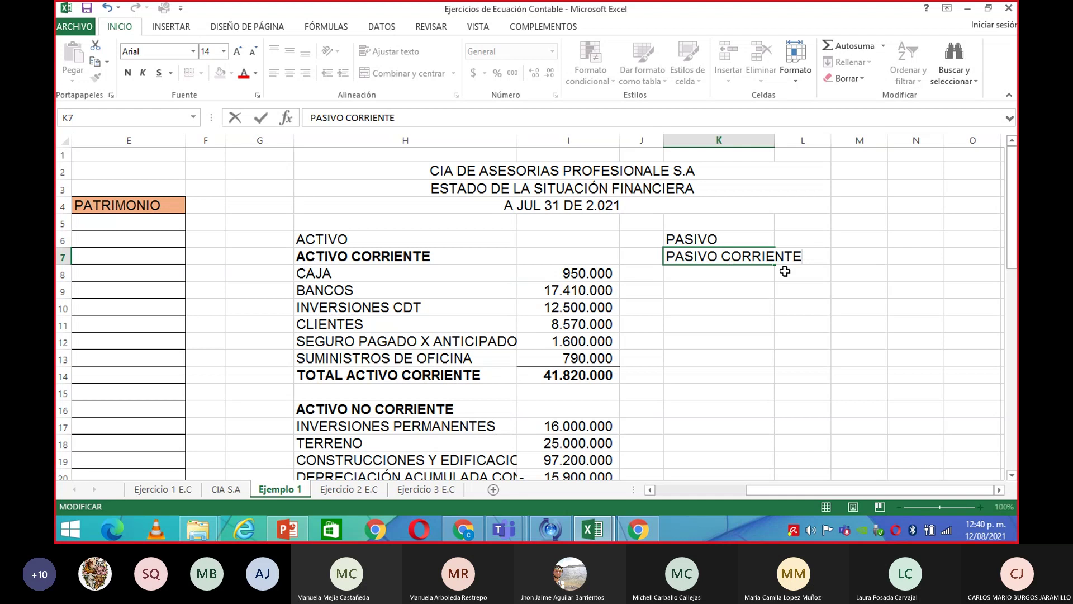
left_click(753, 371)
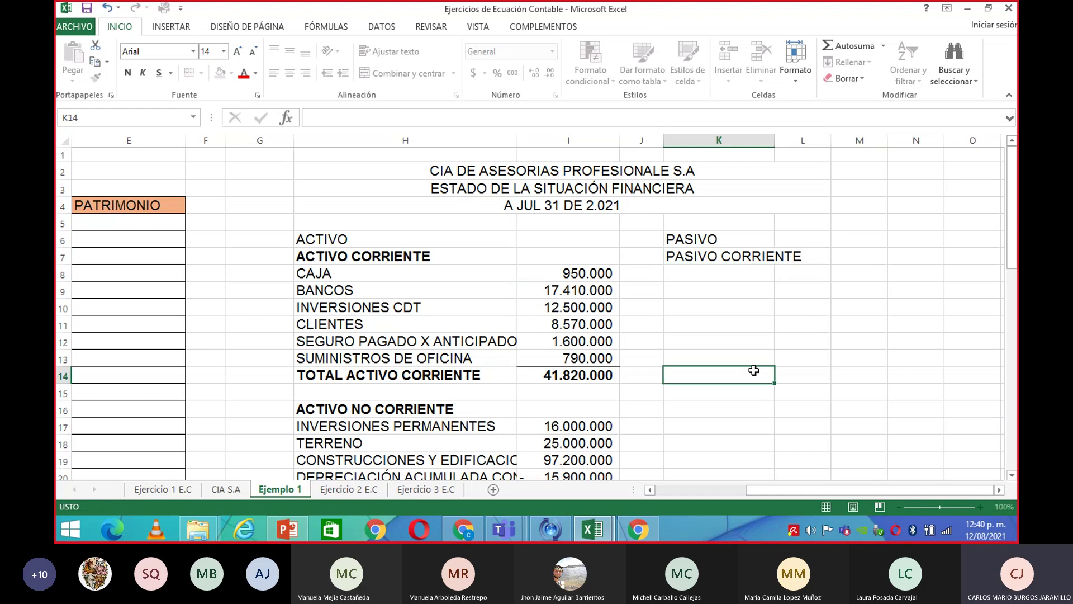
Link K8 to the OBLIGACIONES FINANCIERAS account name in the accounting equation table with the formula =+B19.
left_click(769, 272)
type("+")
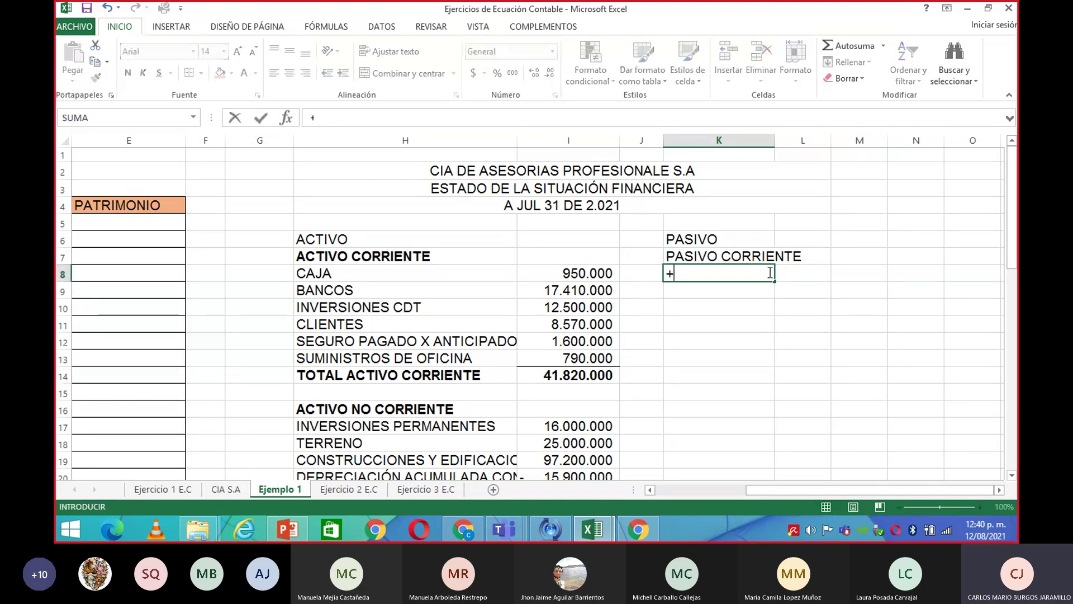
left_click(648, 490)
left_click(650, 489)
scroll(650, 481, "down", 2)
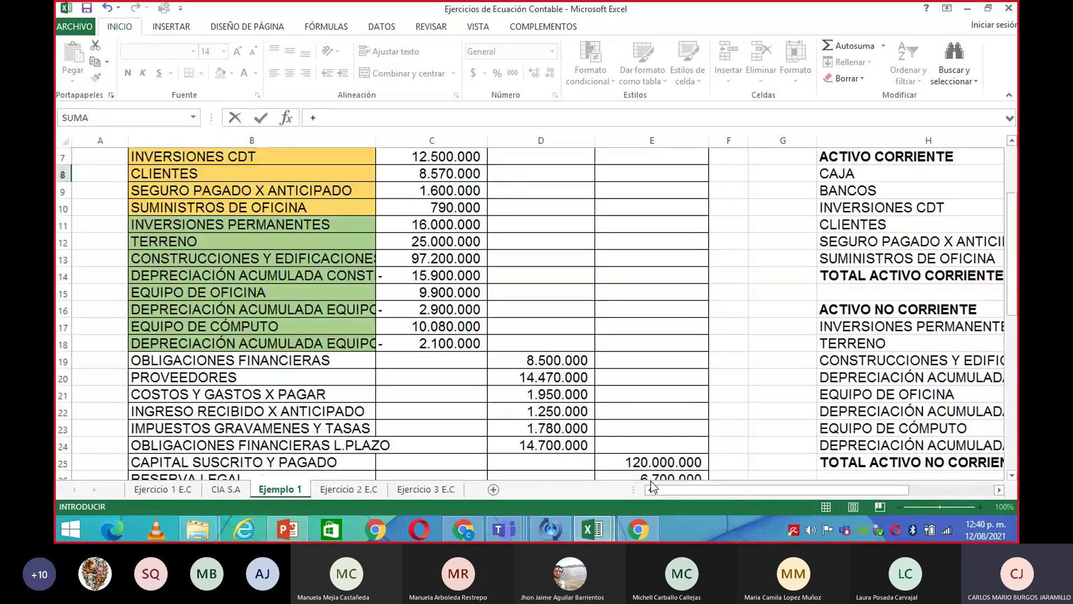
left_click(327, 364)
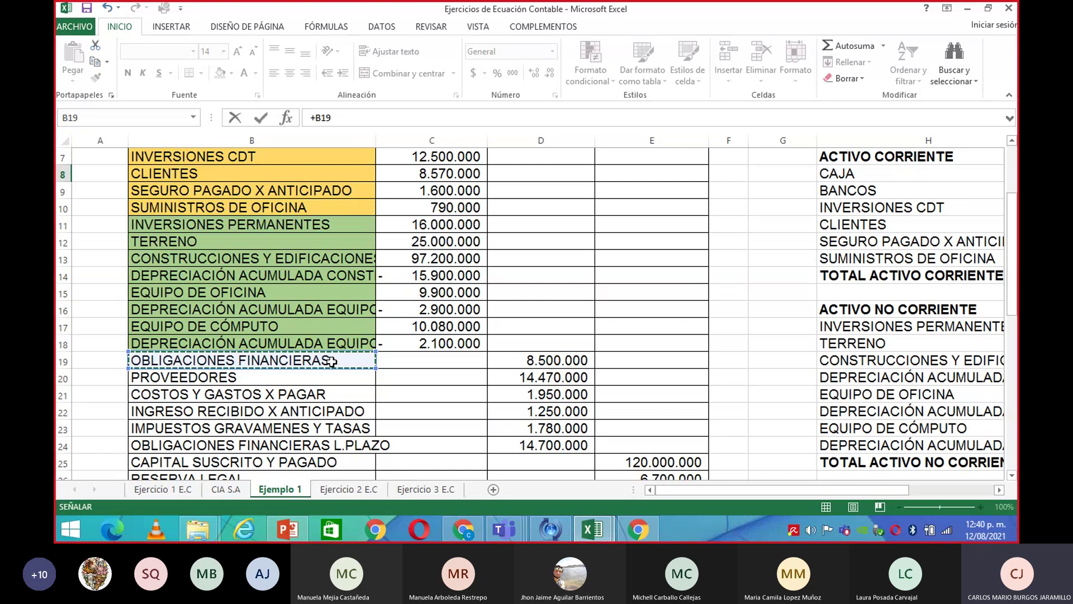
key("Return")
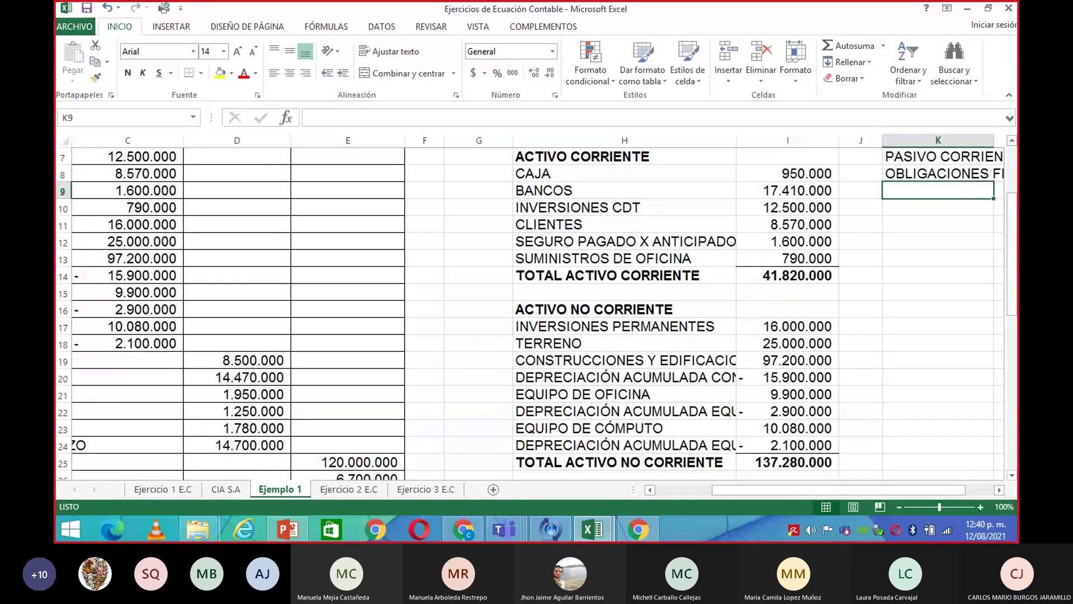
Widen column K to fit OBLIGACIONES FINANCIERAS and fill the K8 formula down to K12 for the remaining current liability names.
left_click(999, 489)
left_click(999, 490)
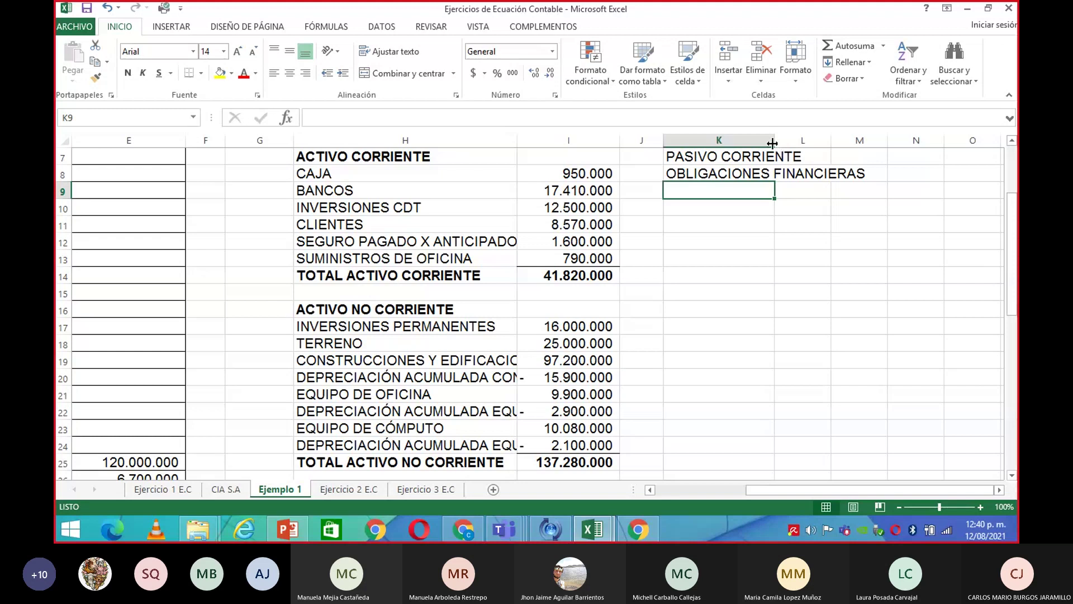
left_click_drag(772, 143, 866, 157)
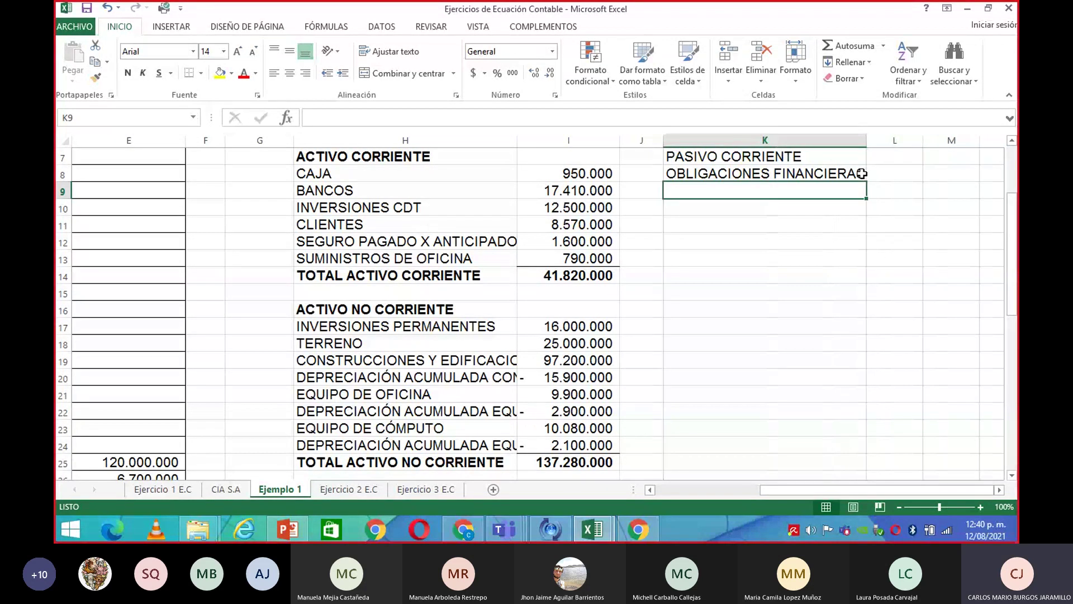
left_click(862, 174)
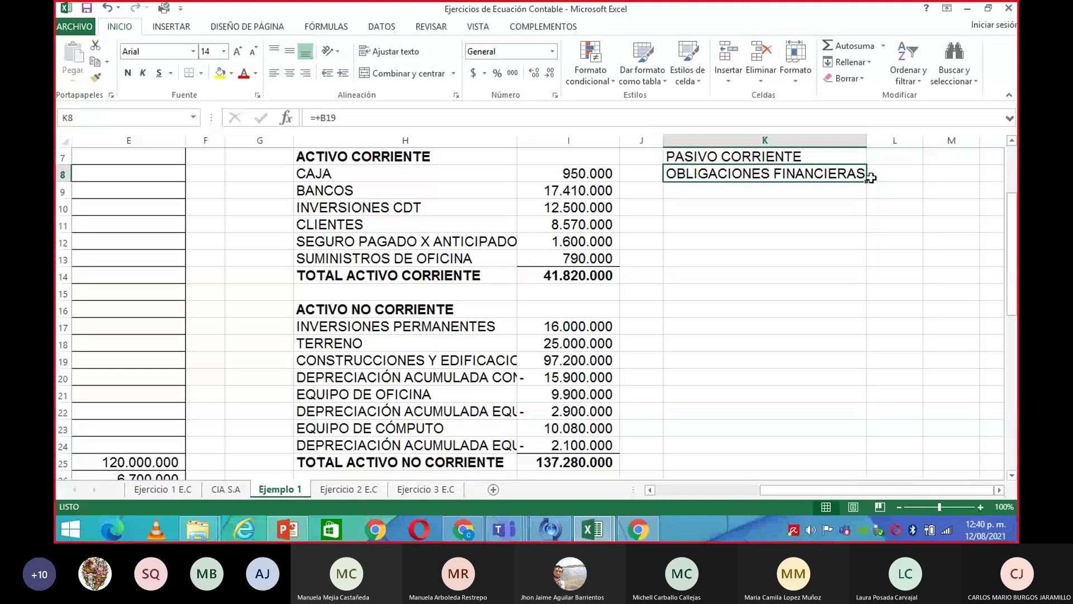
left_click_drag(865, 185, 865, 251)
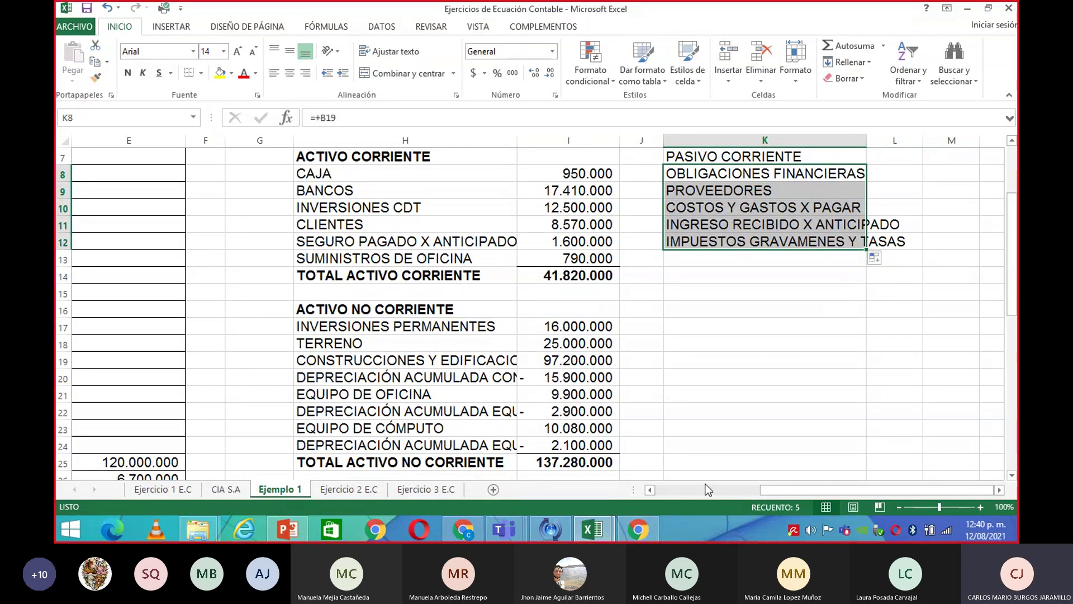
Check the liability accounts in the accounting equation table against the account names copied under PASIVO CORRIENTE.
left_click(650, 490)
left_click(650, 490)
left_click(651, 491)
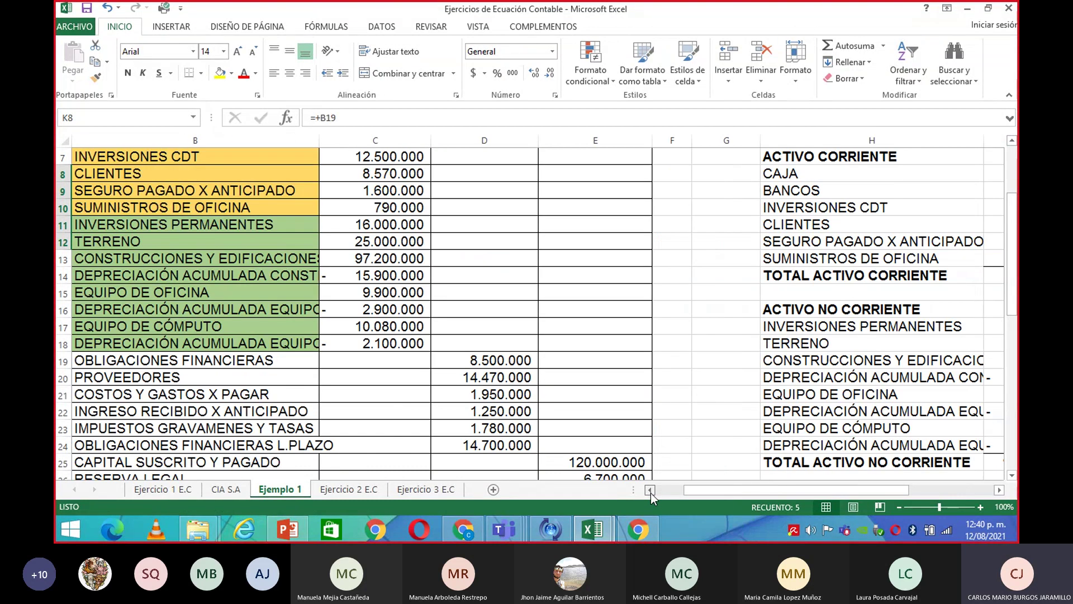
left_click(651, 490)
scroll(653, 494, "down", 1)
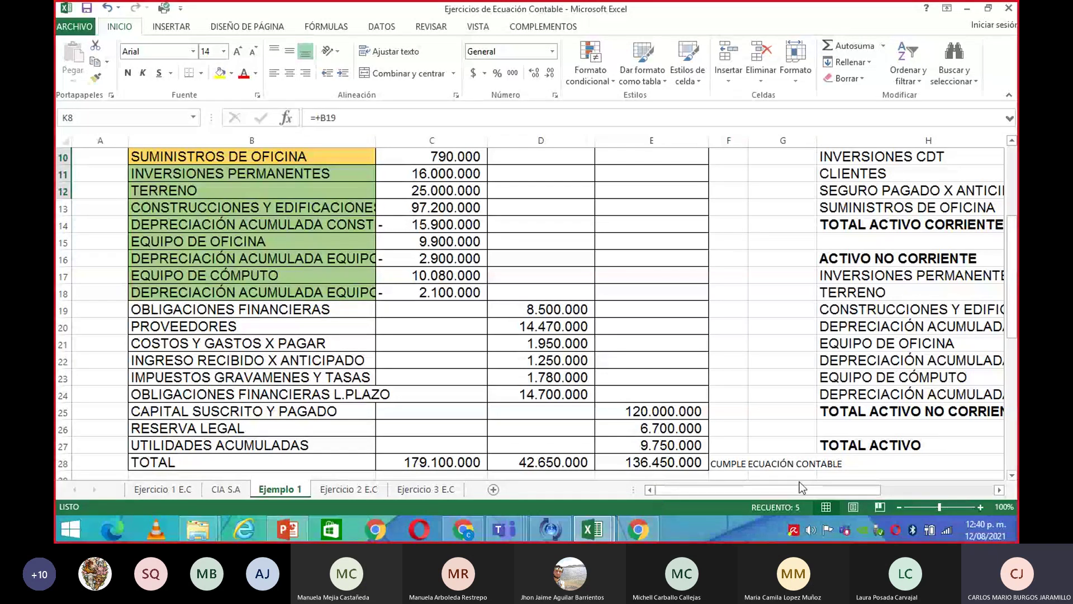
left_click(1000, 492)
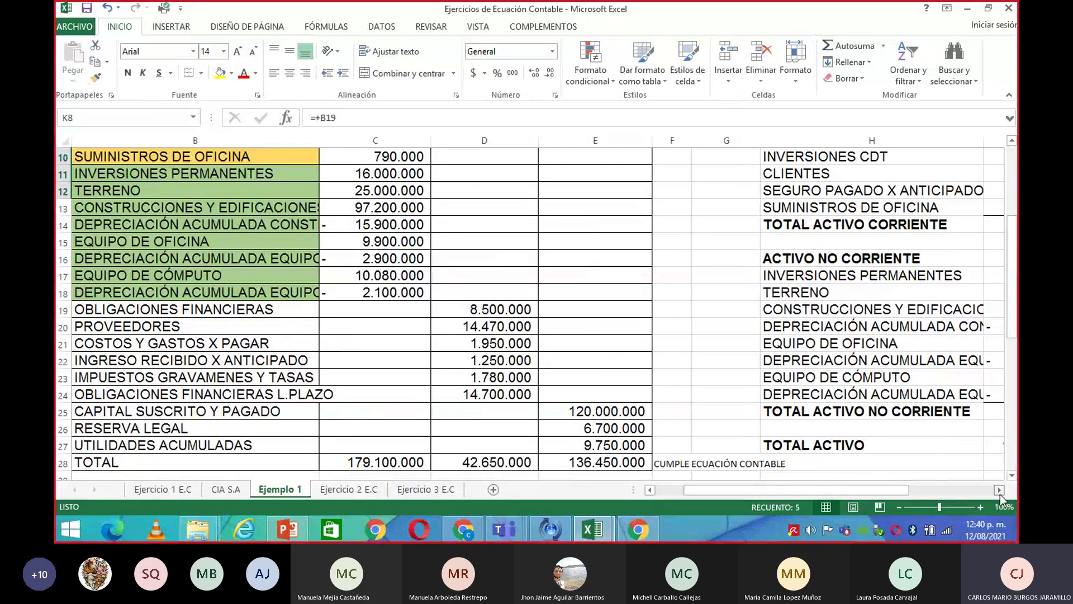
scroll(1001, 495, "right", 4)
scroll(999, 492, "up", 1)
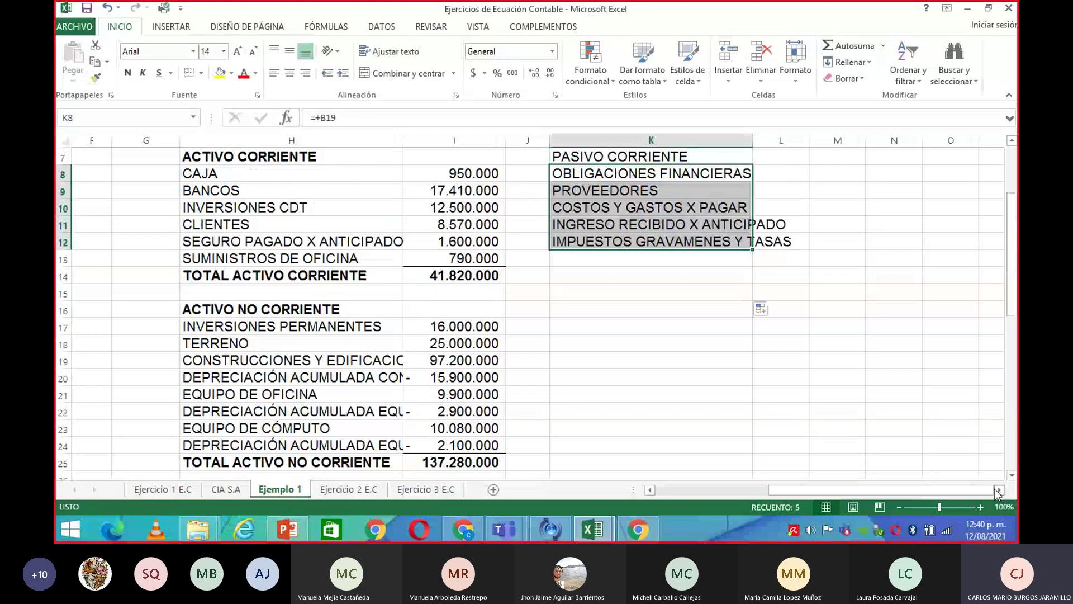
Widen column L and link L8 to the OBLIGACIONES FINANCIERAS amount with the formula =+D19.
scroll(998, 492, "up", 2)
left_click(805, 277)
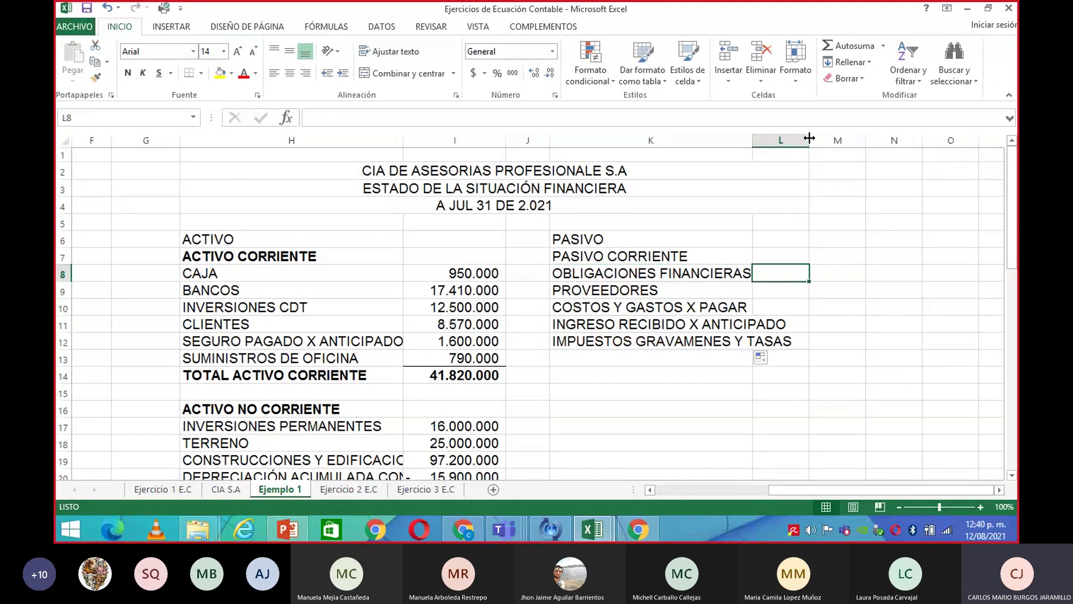
left_click_drag(809, 138, 847, 138)
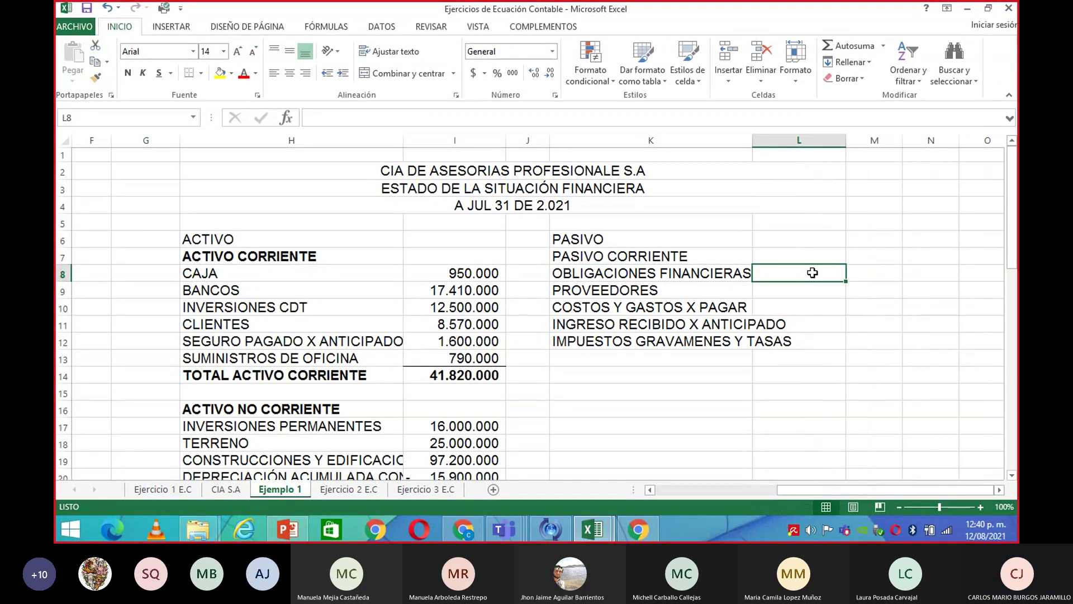
type("+")
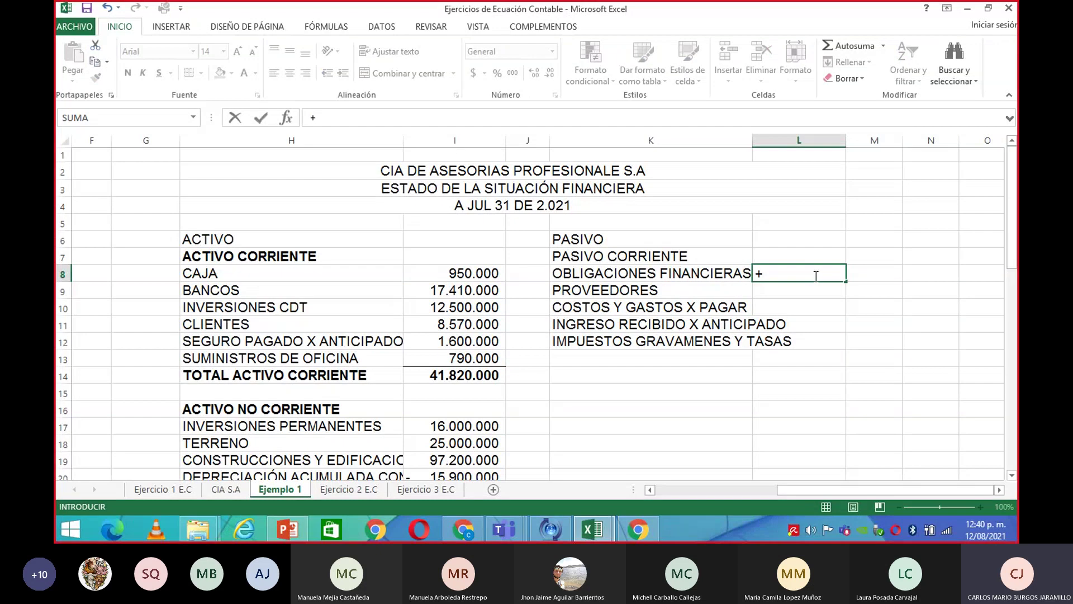
left_click(651, 490)
scroll(559, 442, "down", 2)
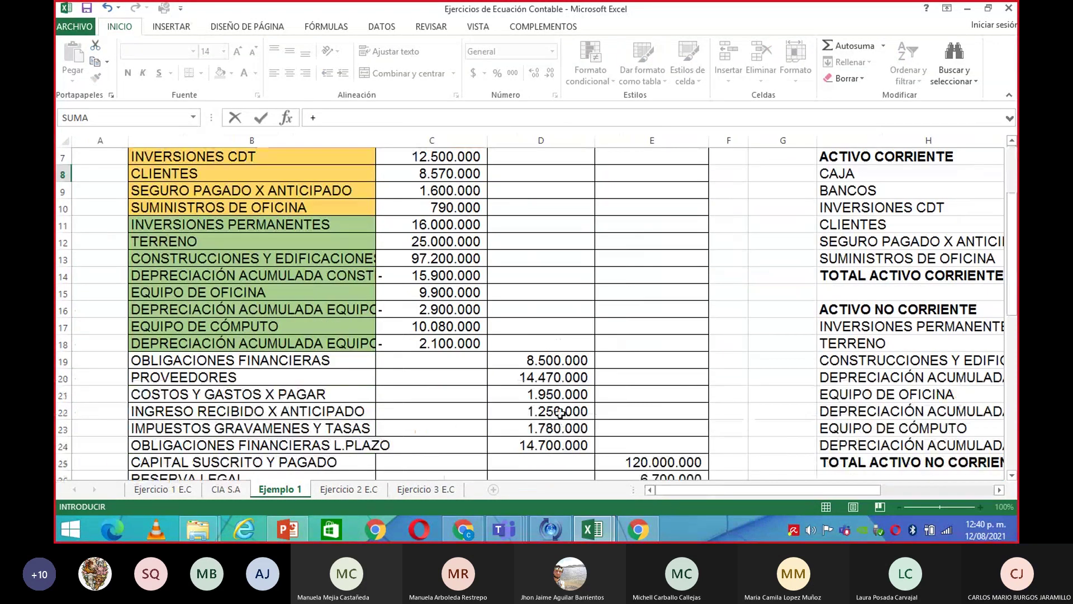
left_click(568, 365)
key("Return")
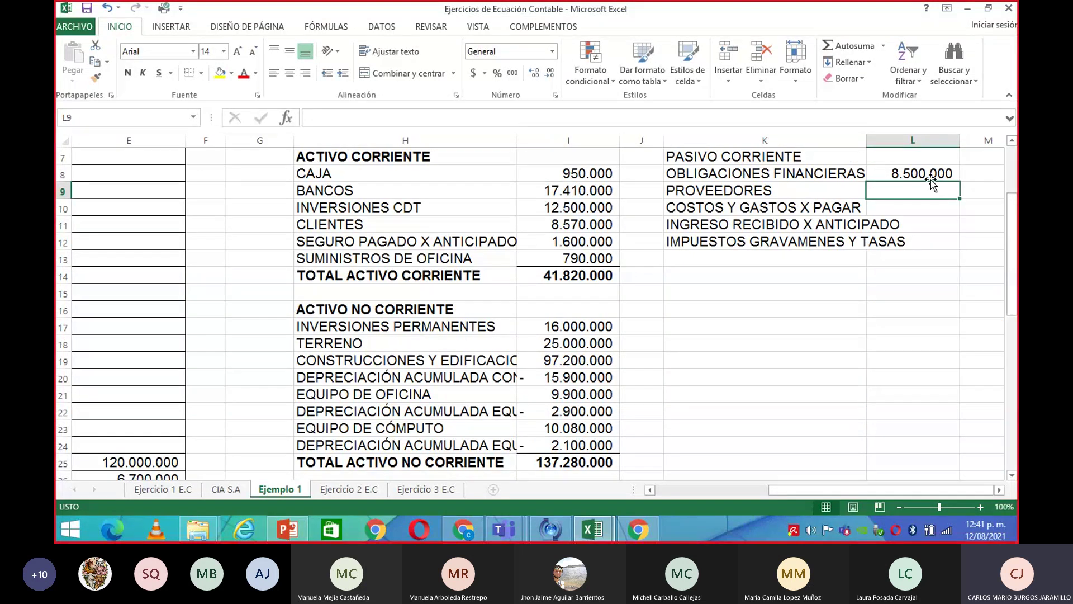
Fill the L8 formula down to L12 for the other current liability amounts and add a bottom border to L12.
left_click(934, 174)
left_click_drag(961, 182, 965, 253)
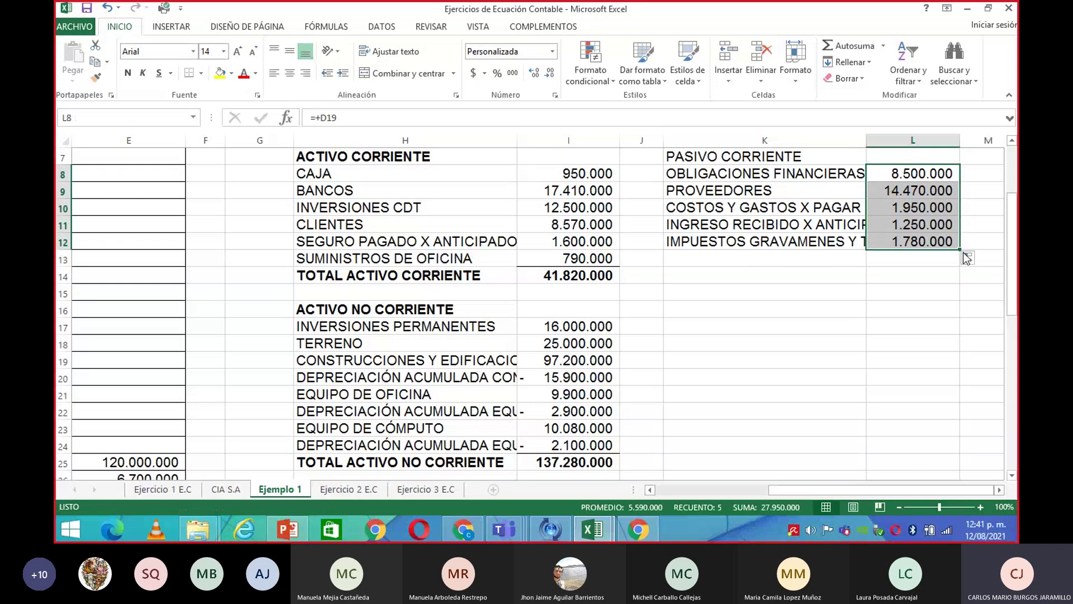
left_click(976, 413)
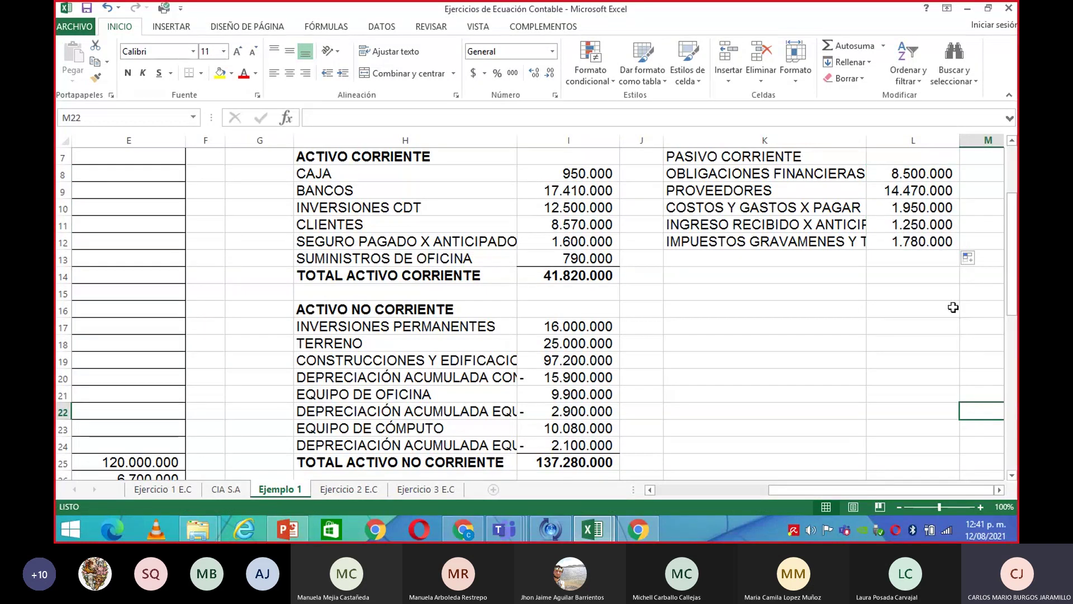
left_click(933, 244)
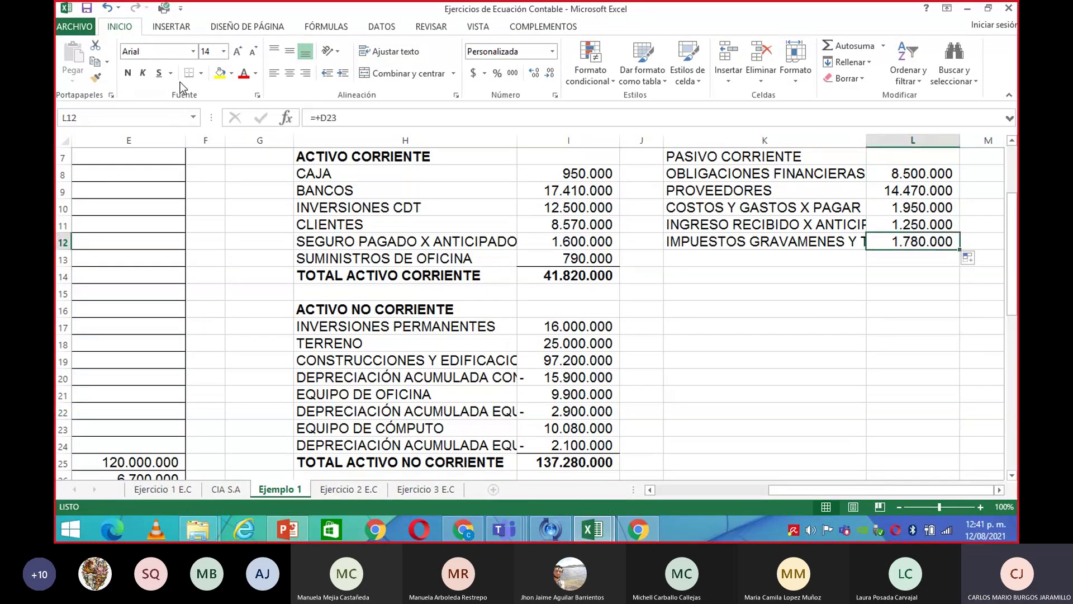
left_click(721, 292)
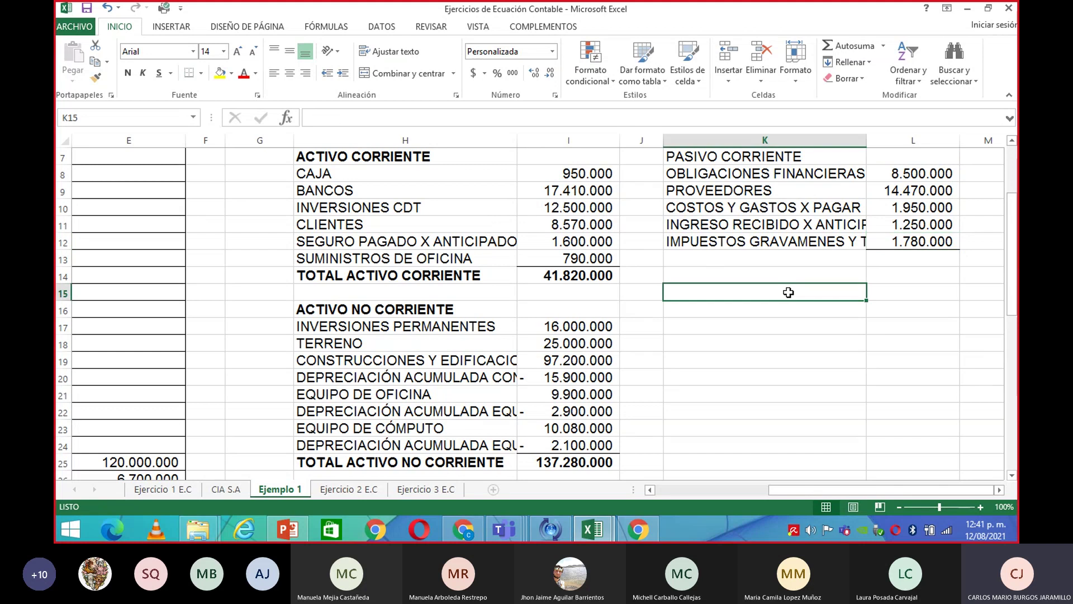
Enter TOTAL PASIVO CORRIENTE in K13 below the current liabilities and make K13:L13 bold.
left_click(723, 262)
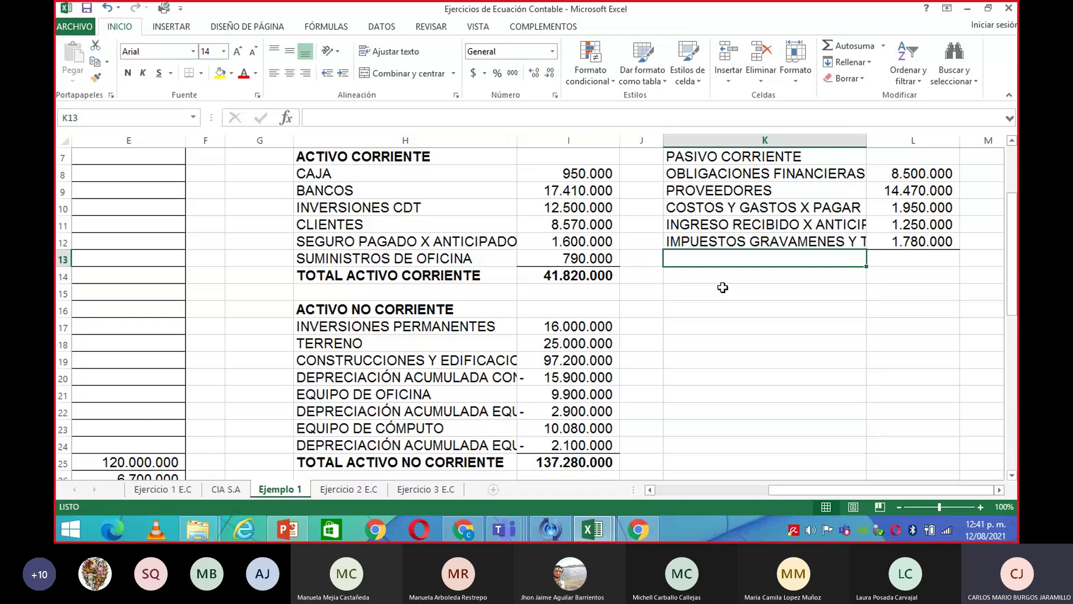
type("TO")
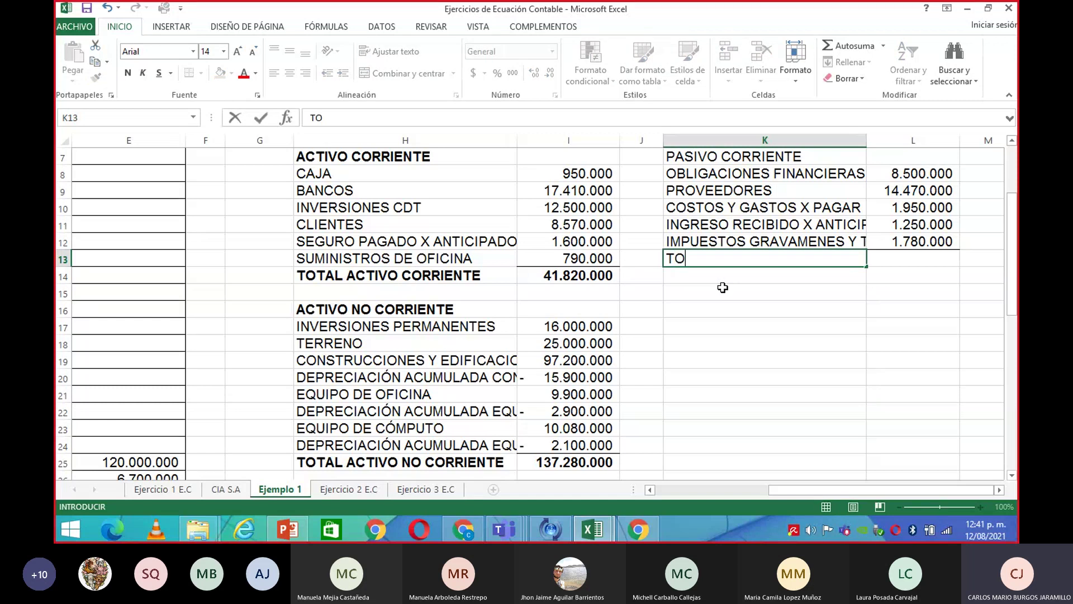
type("TAL PASIVO ")
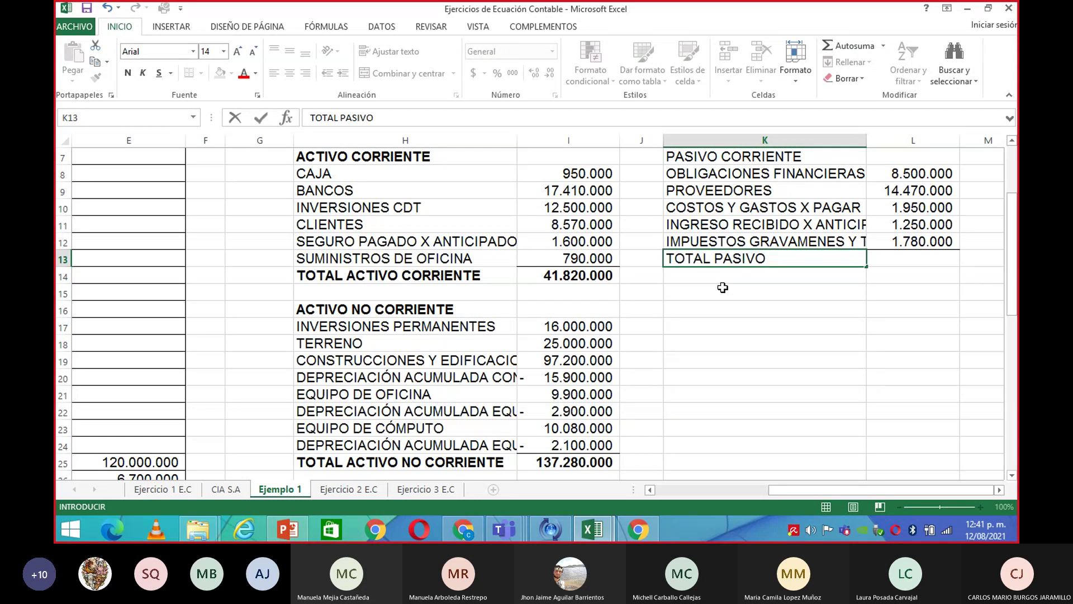
type("CORRIENTE")
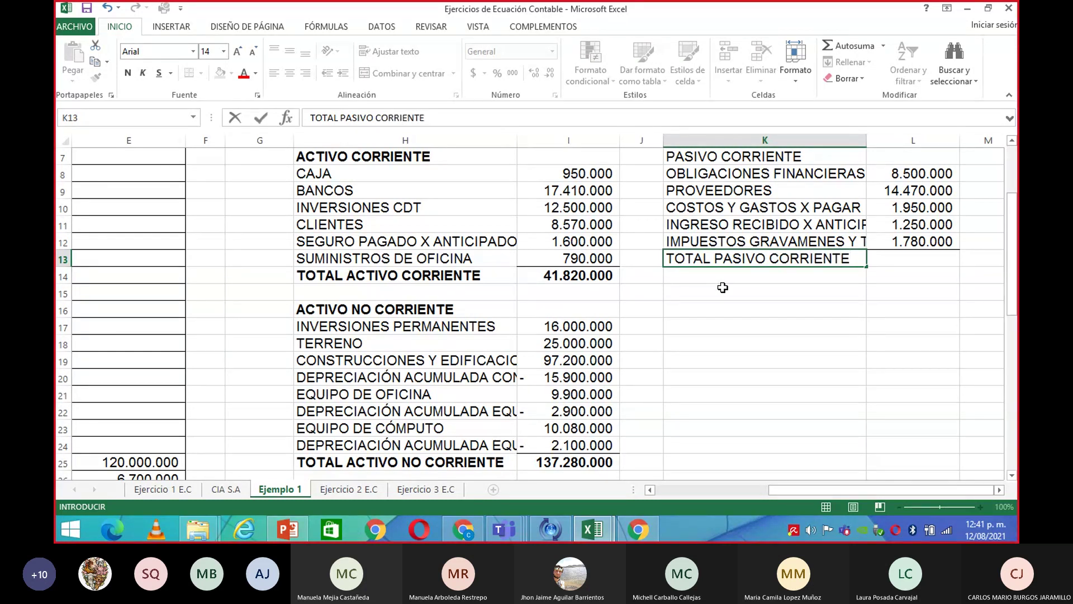
left_click(827, 323)
left_click(788, 259)
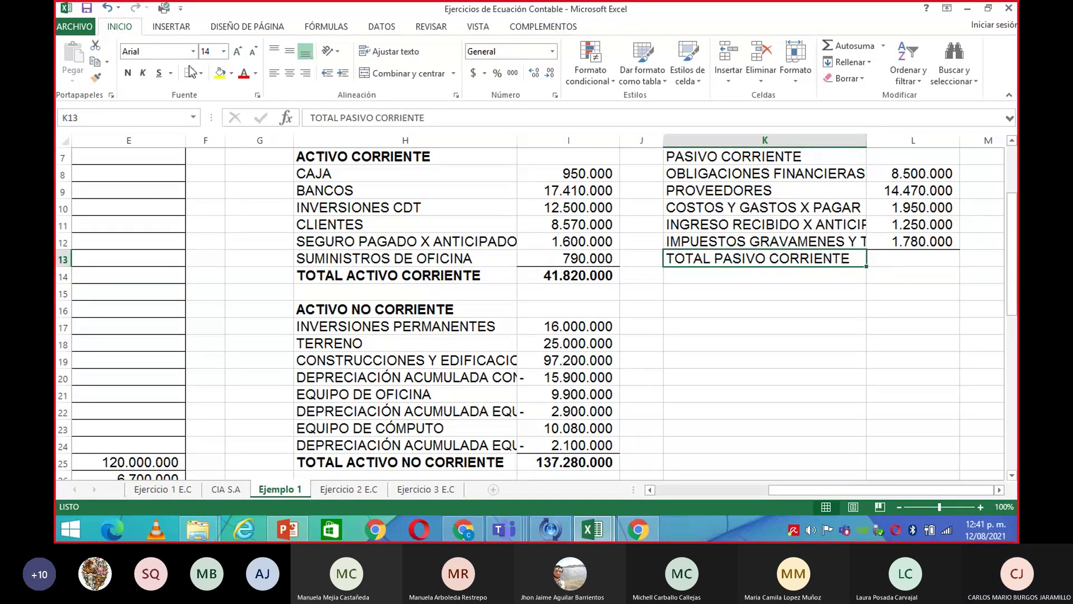
left_click(883, 259)
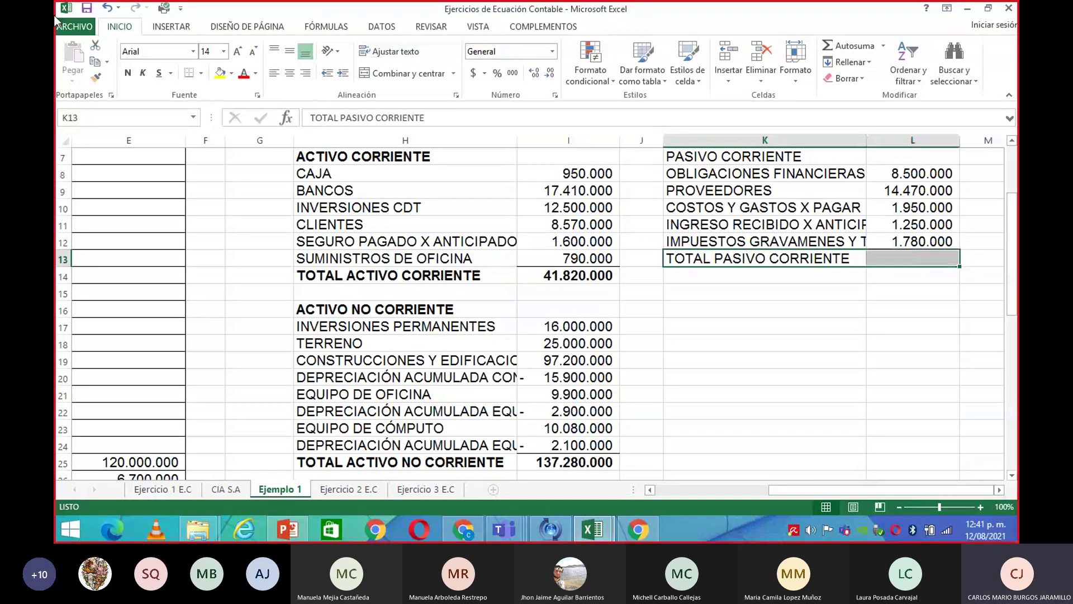
left_click(127, 73)
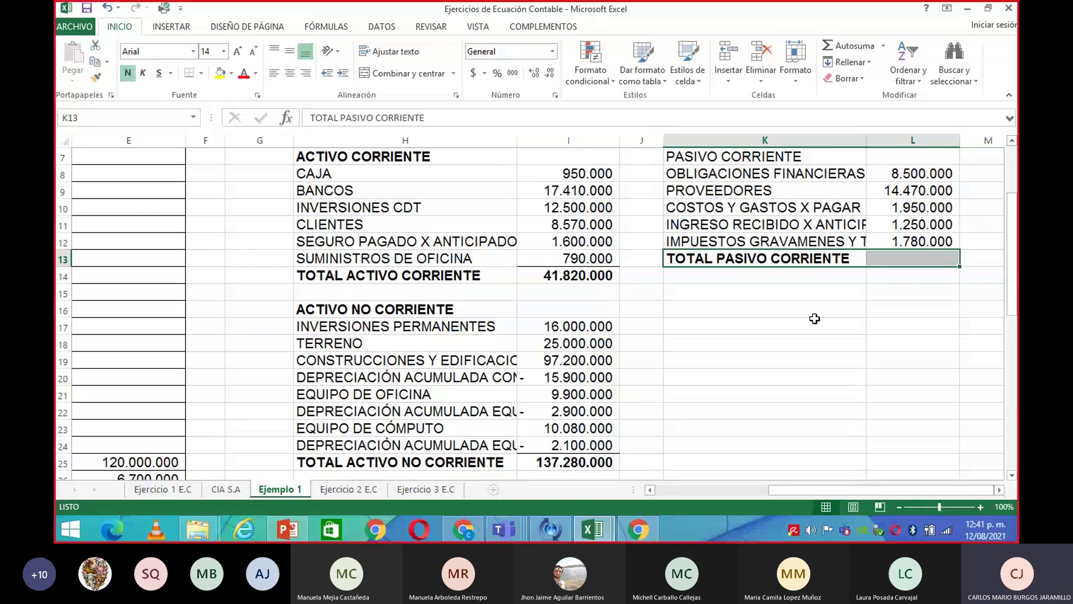
Total the current liability amounts in L13 with a SUMA formula over L8:L12.
left_click(945, 259)
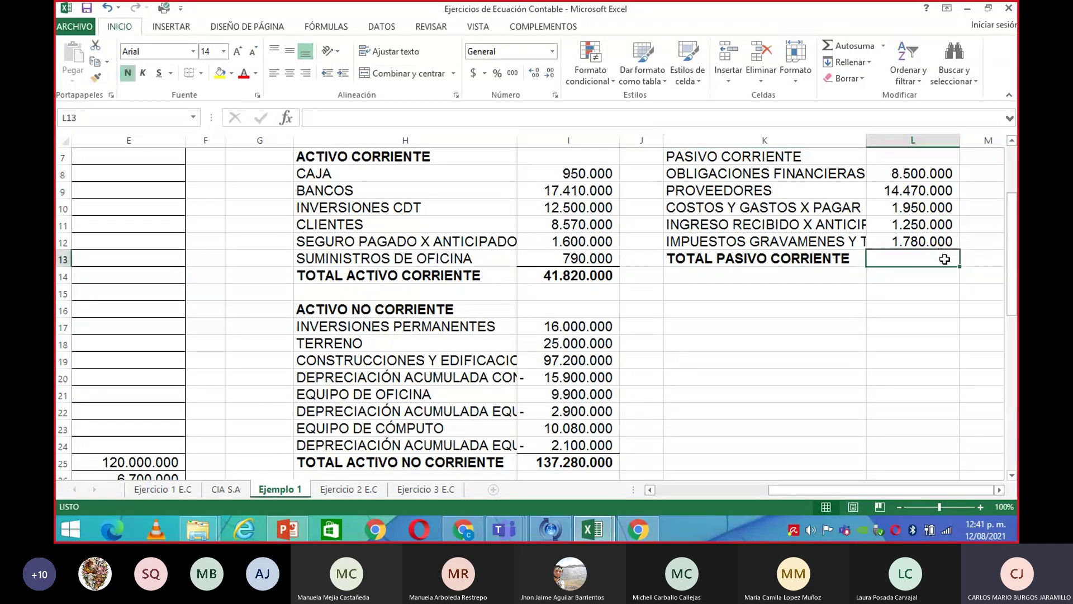
type("=SU")
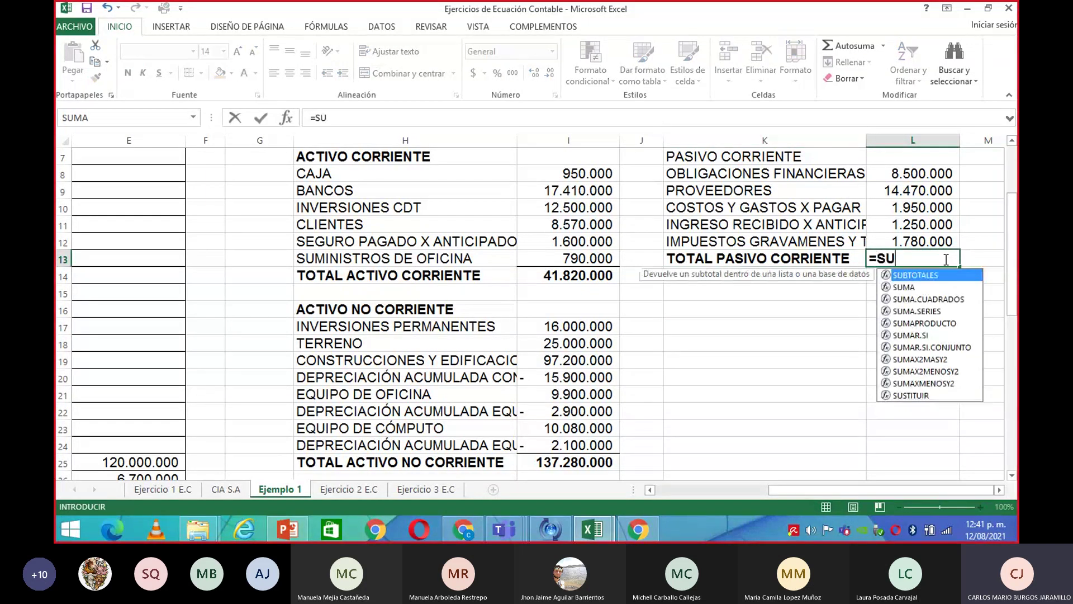
double_click(911, 287)
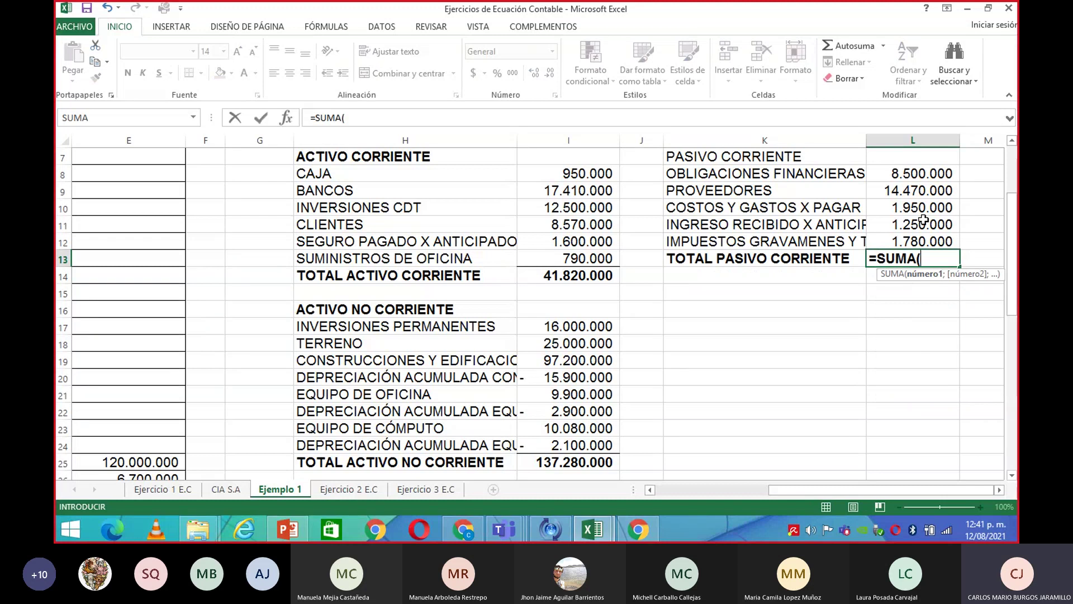
left_click_drag(928, 173, 928, 241)
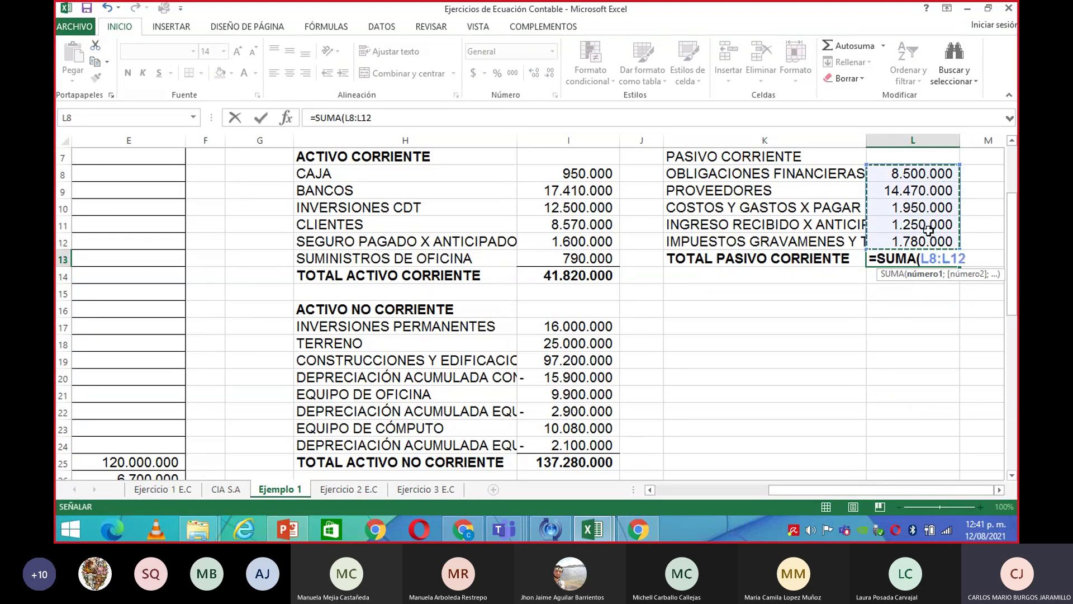
key("Return")
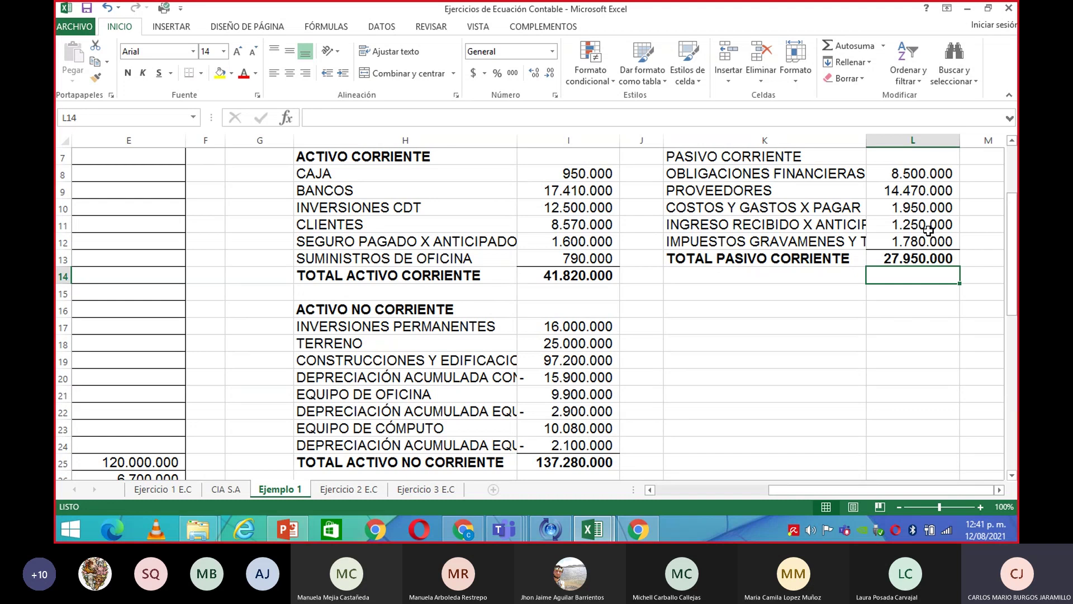
Make the PASIVO CORRIENTE heading in K7 bold and add a bold PASIVO DE LARGO PLAZO heading in K15.
left_click(806, 156)
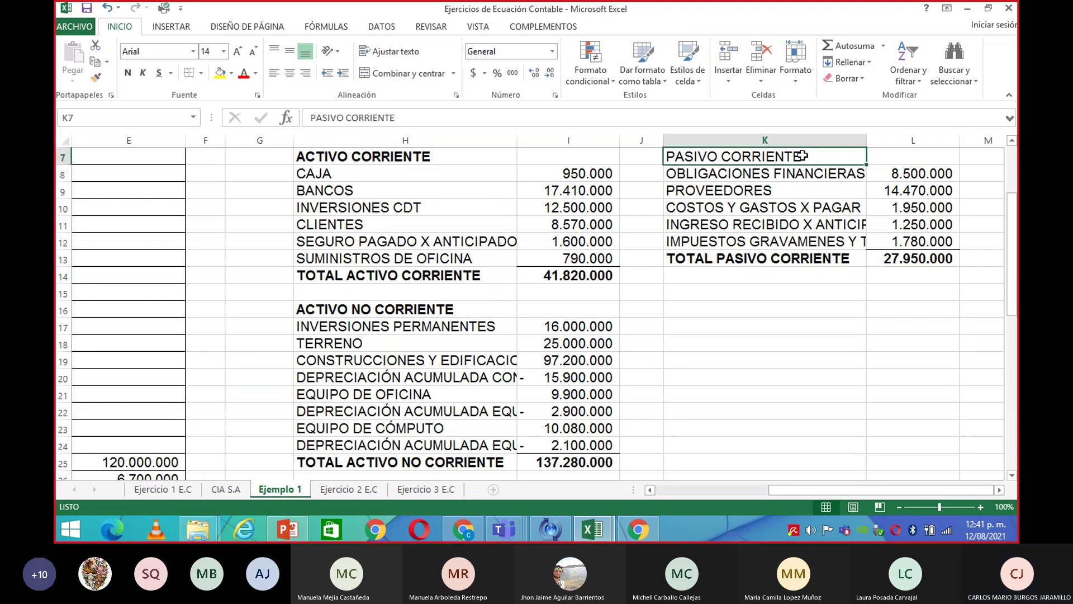
left_click(128, 73)
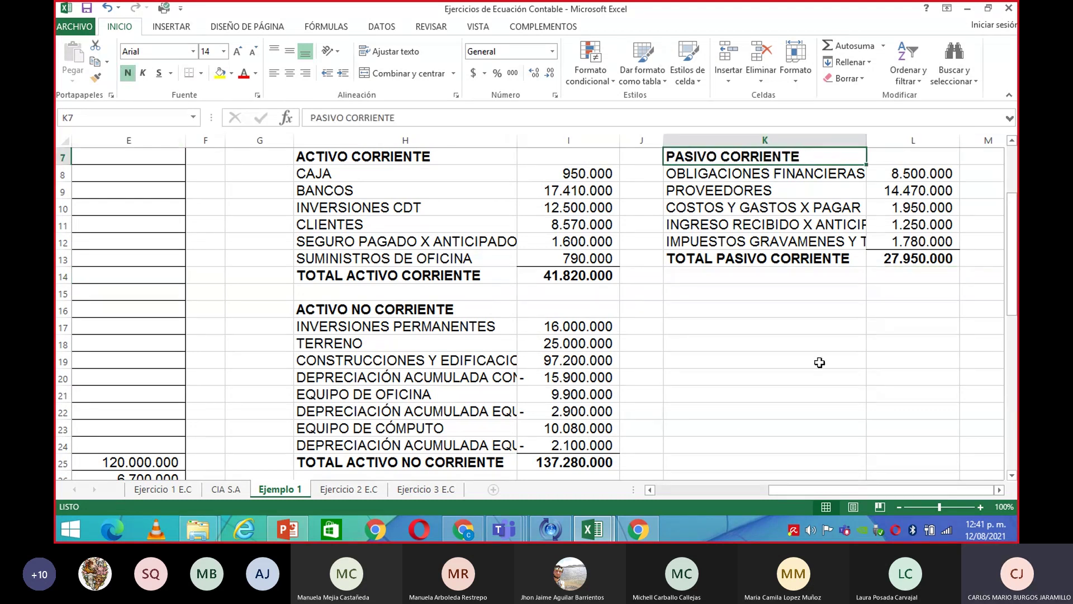
left_click(727, 293)
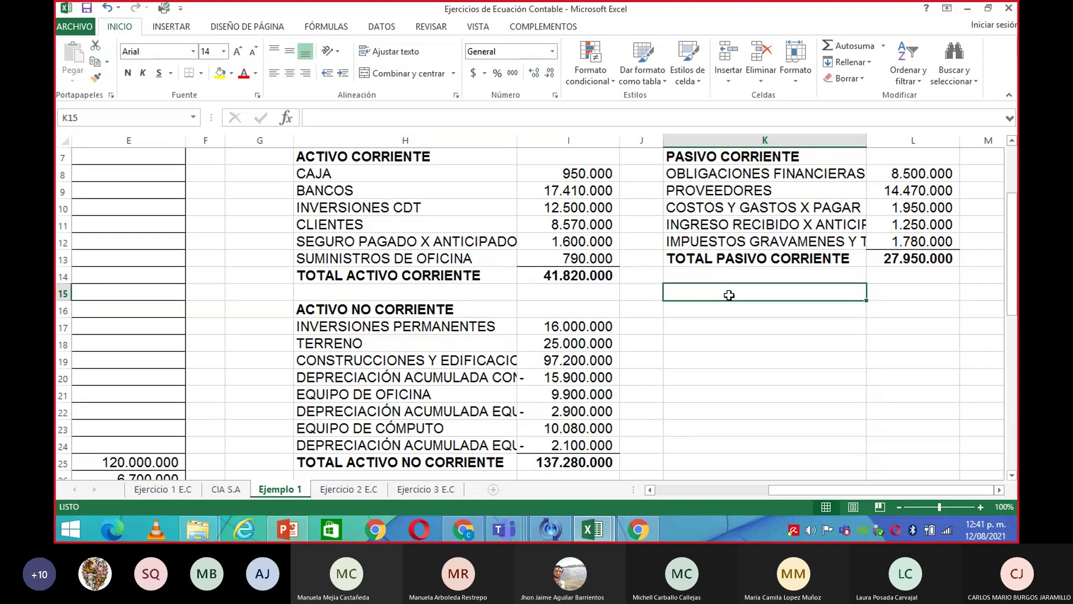
type("PASIV")
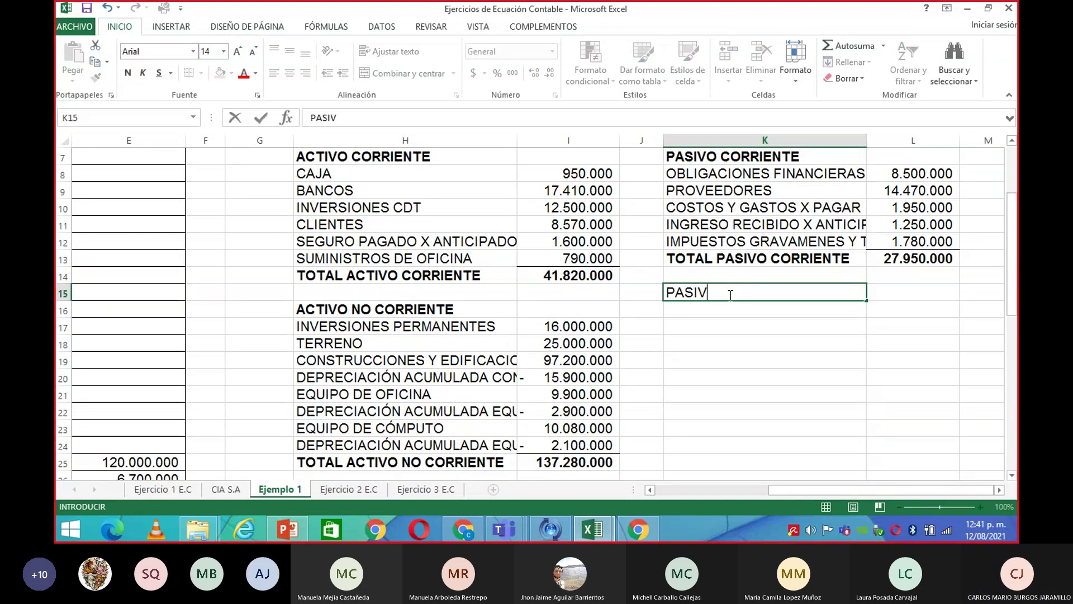
type("O DE LARG")
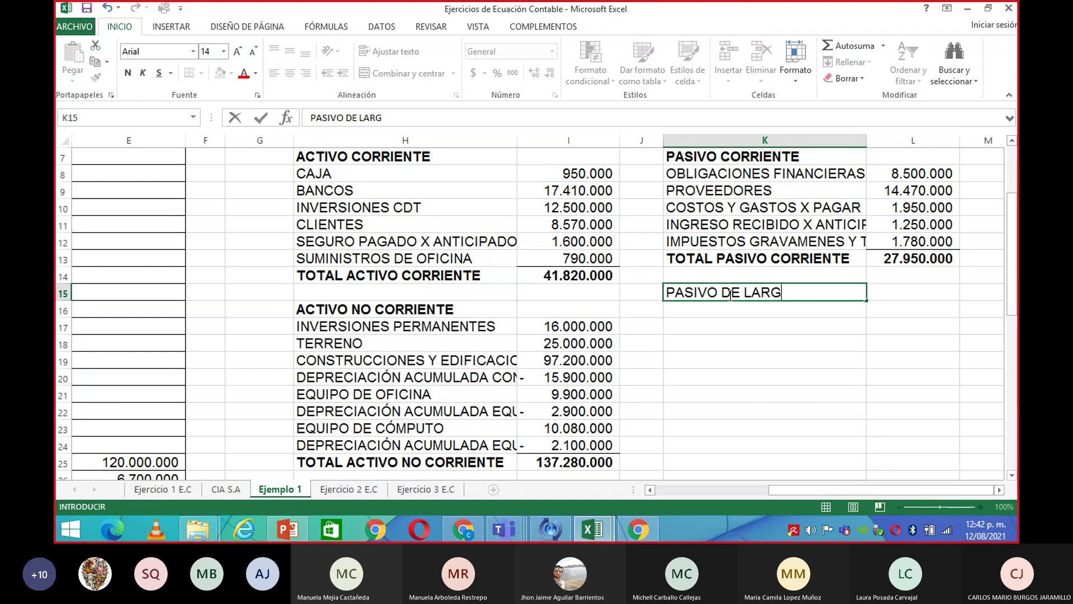
type("O PLA")
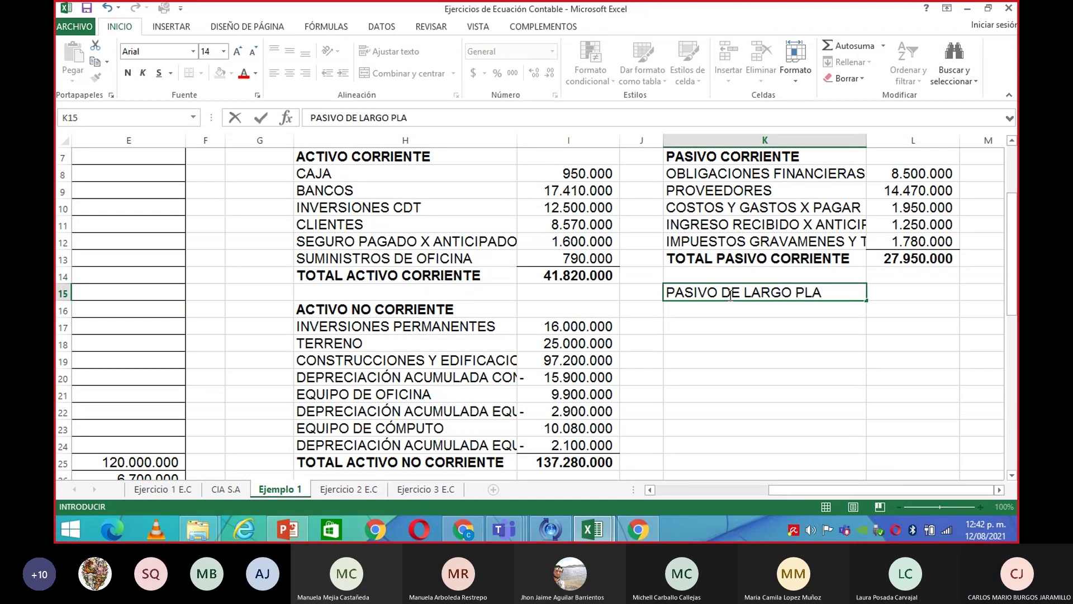
type("ZO")
left_click(792, 399)
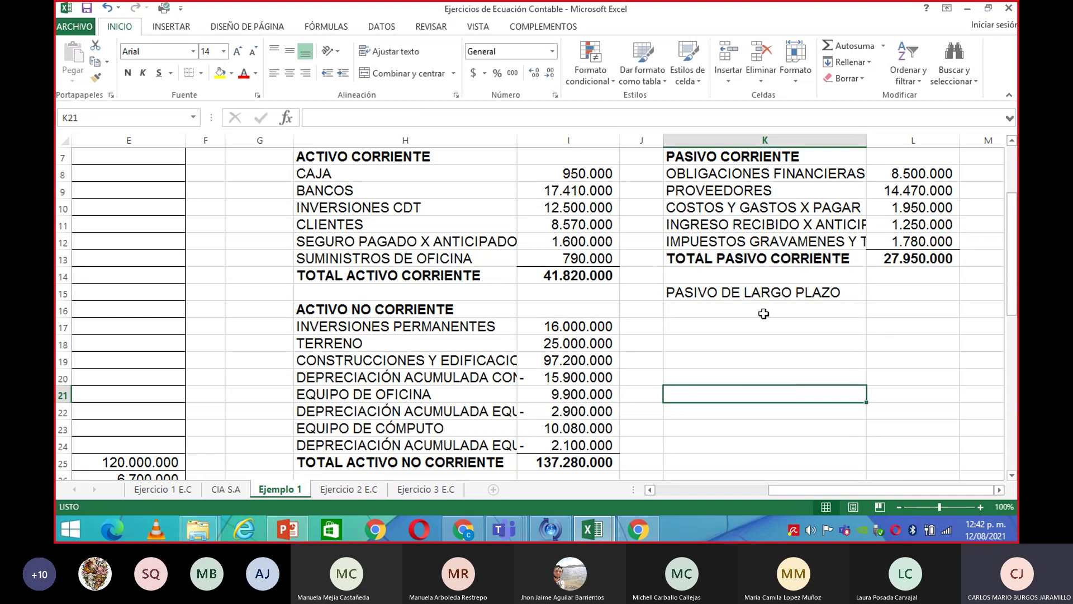
left_click(767, 299)
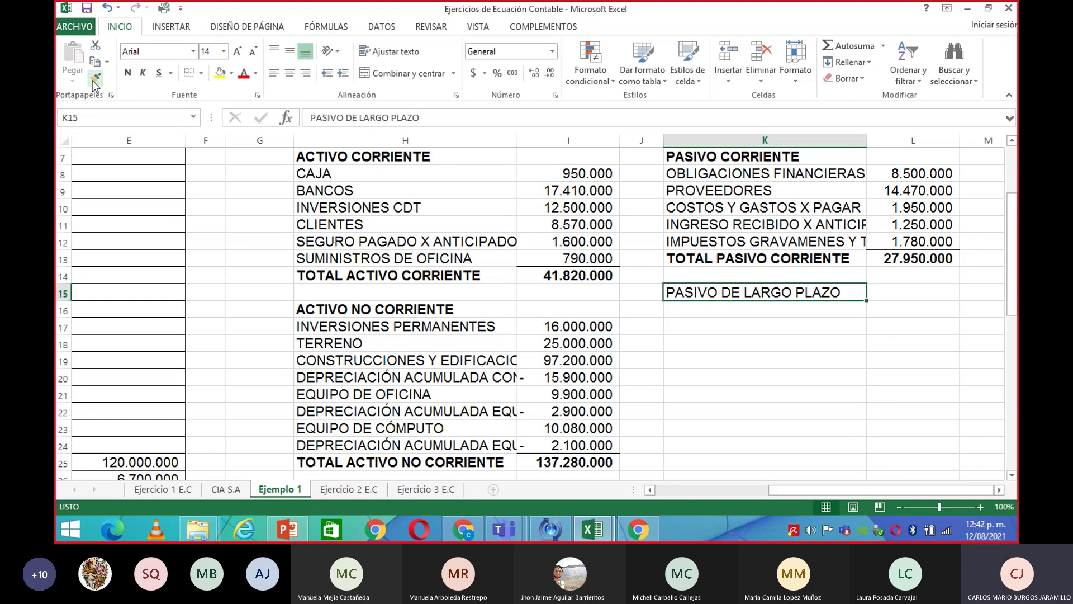
left_click(128, 74)
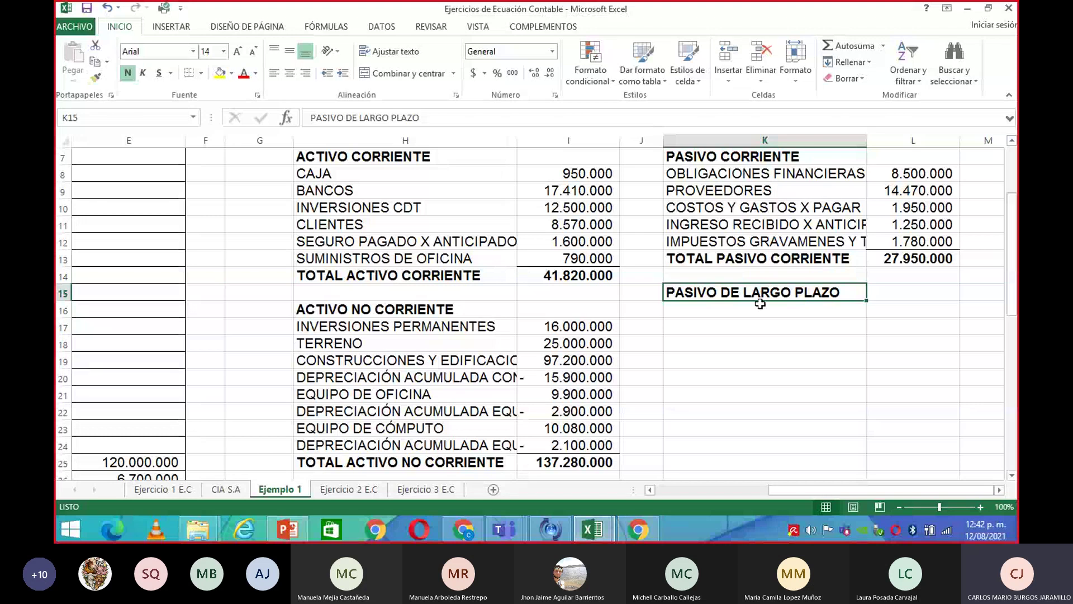
Link K16 to the OBLIGACIONES FINANCIERAS L.PLAZO account name in the accounting equation table with the formula +B24.
left_click(775, 323)
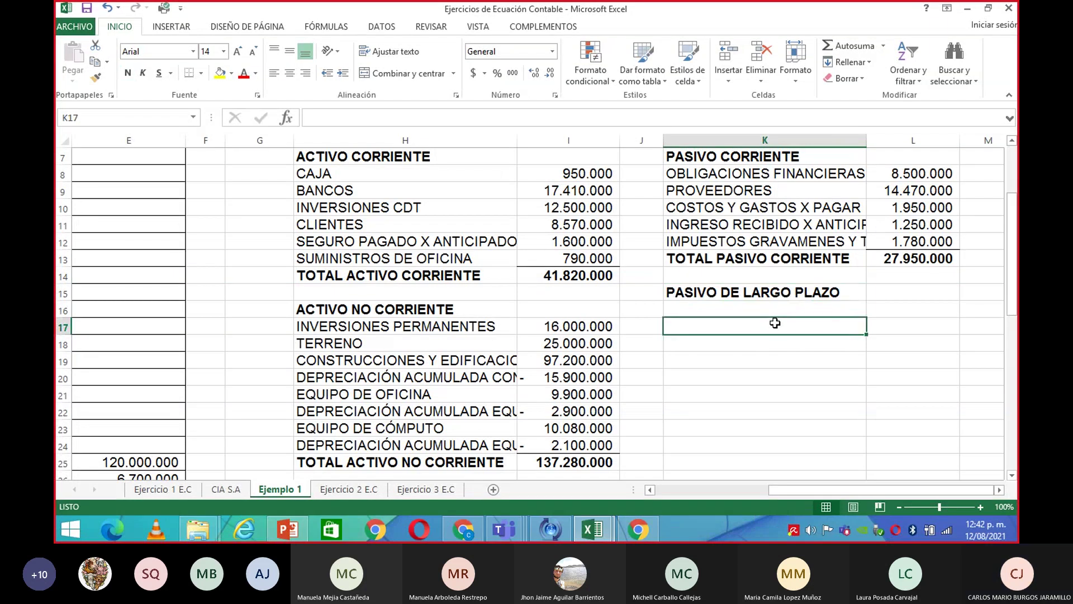
left_click(771, 314)
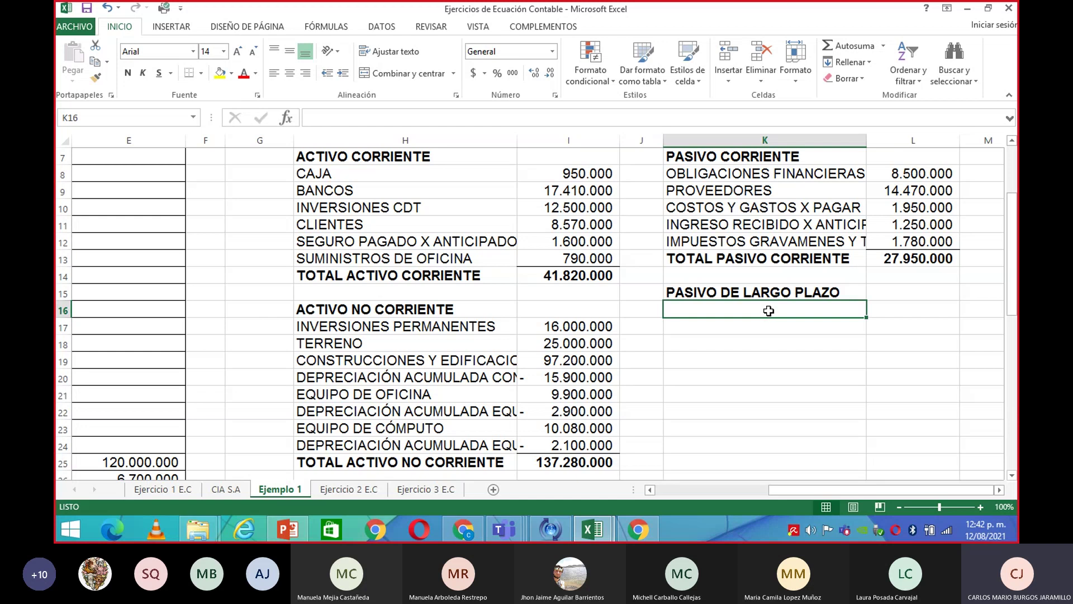
type("+")
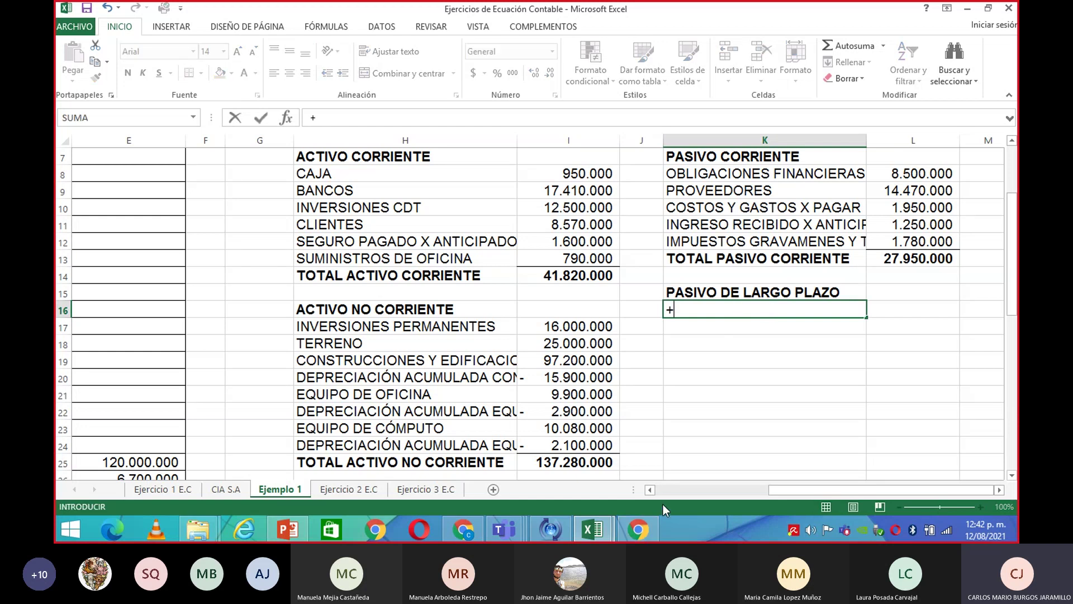
left_click(652, 490)
left_click(652, 490)
left_click(652, 490)
left_click(652, 490)
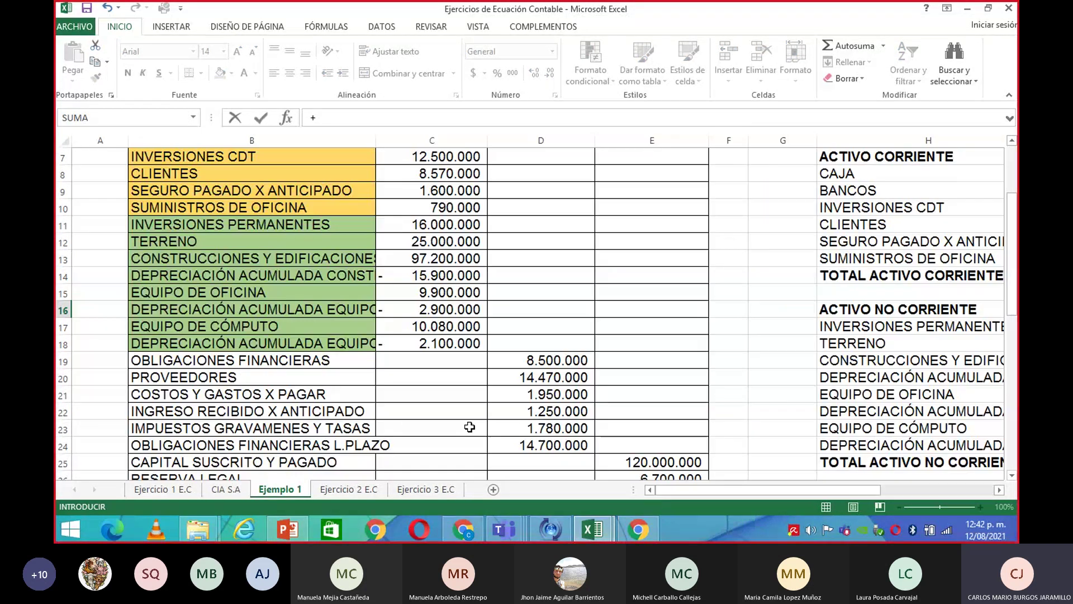
left_click(298, 365)
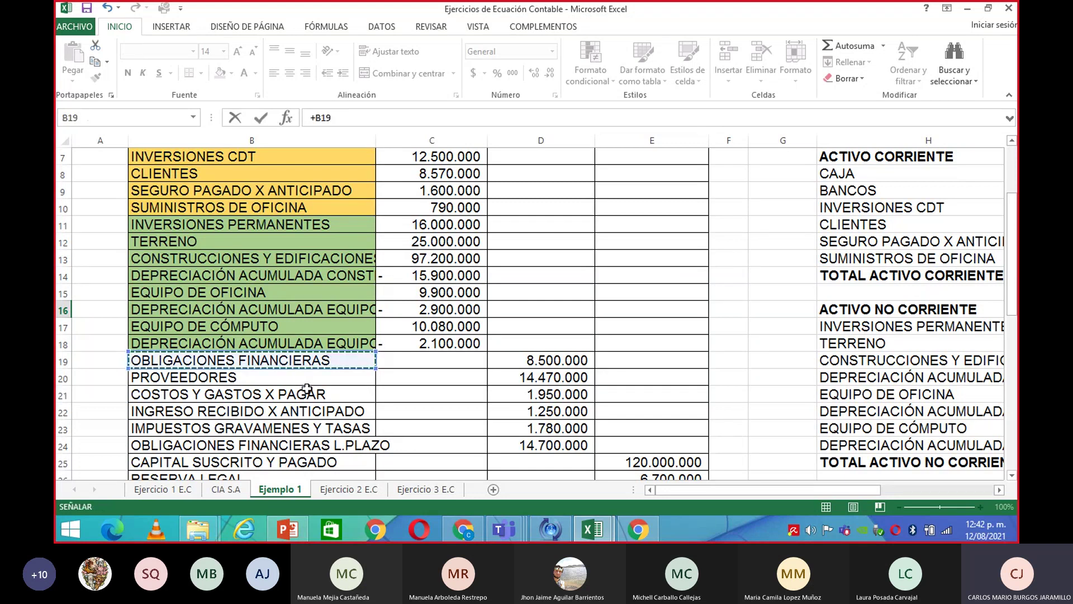
left_click(317, 445)
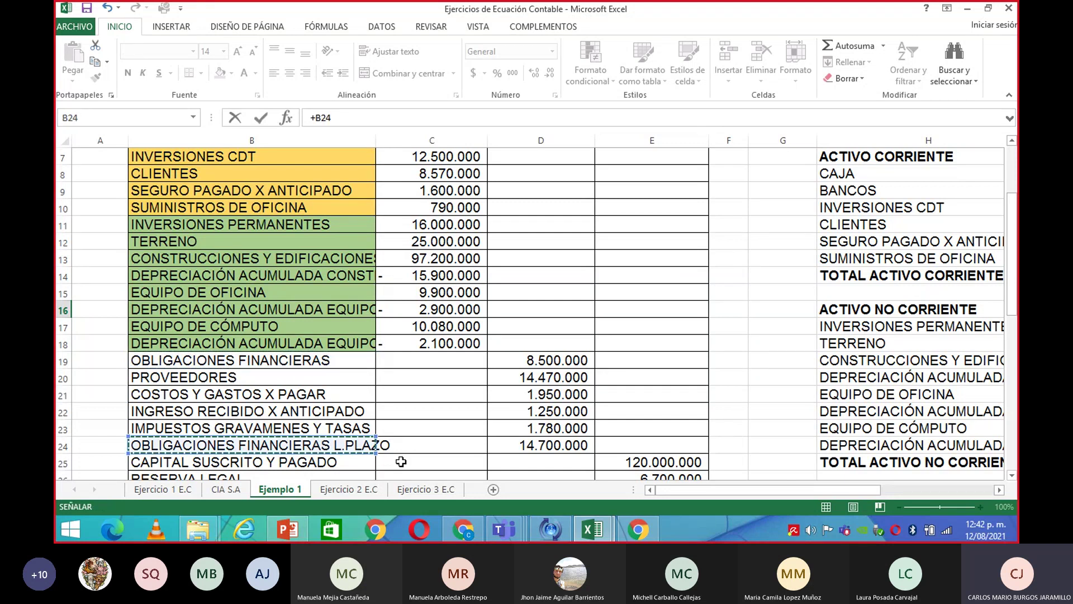
key("Return")
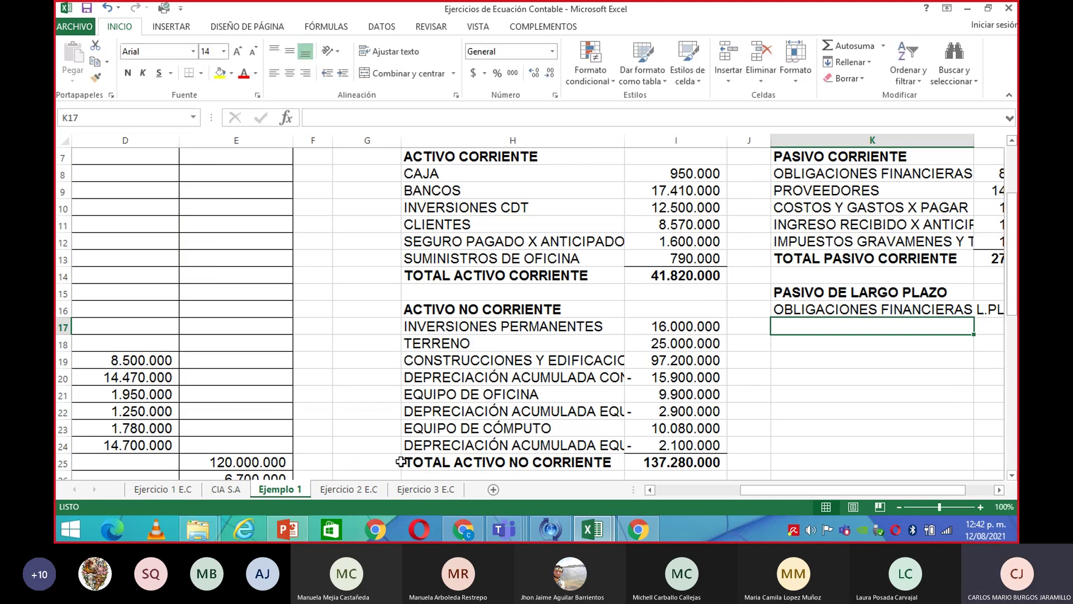
Widen column K to fit the long-term financial obligations name and the other liability names.
left_click(1000, 490)
left_click(1000, 490)
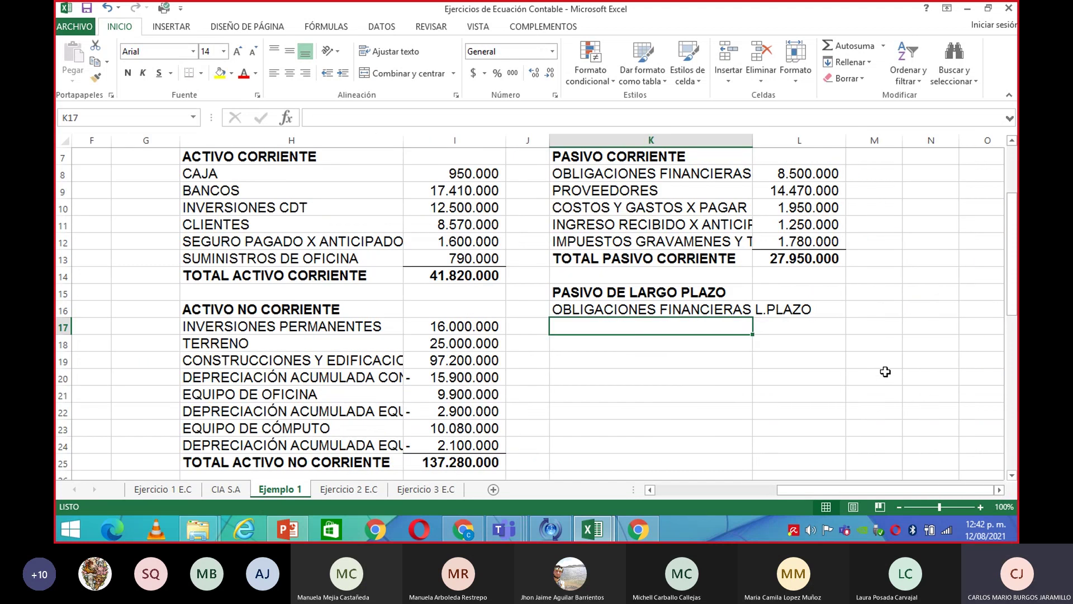
left_click_drag(754, 147, 811, 156)
Link L16 to the OBLIGACIONES FINANCIERAS L.PLAZO amount in the accounting equation table with the formula +D24.
left_click(879, 311)
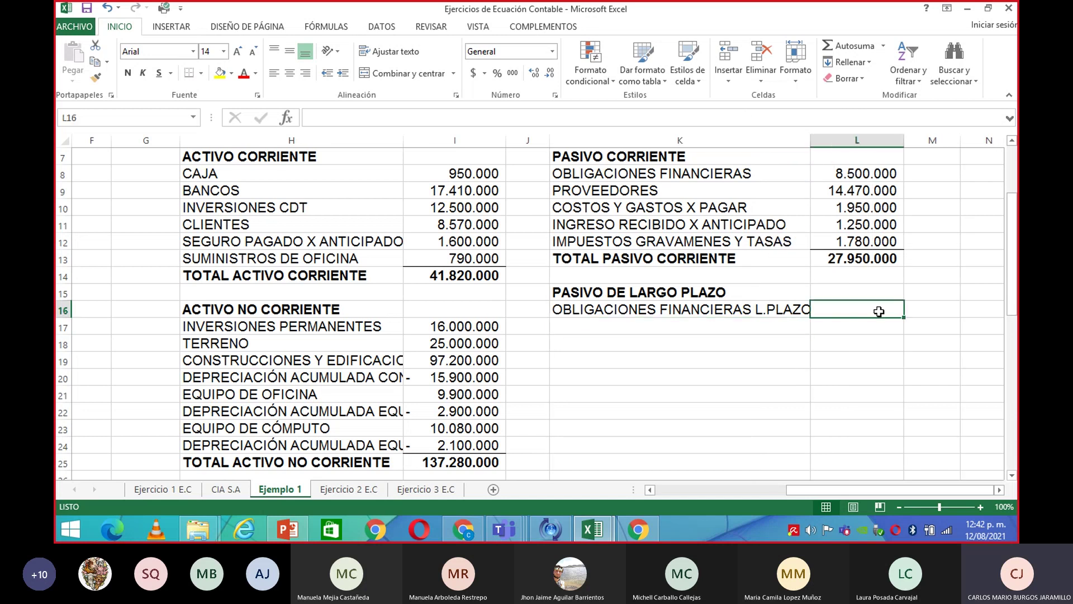
type("+")
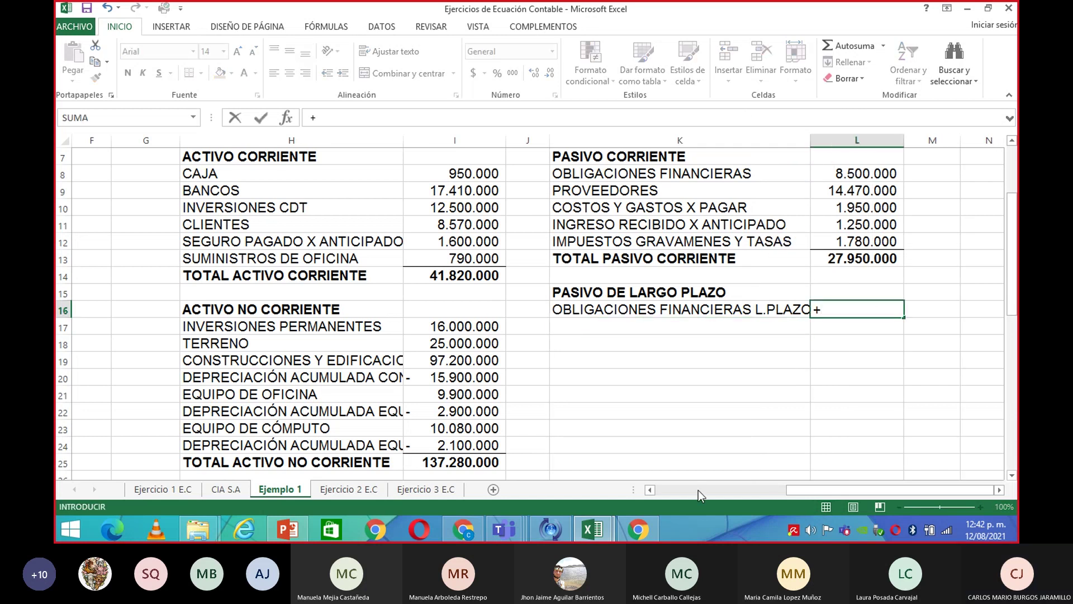
scroll(649, 490, "left", 5)
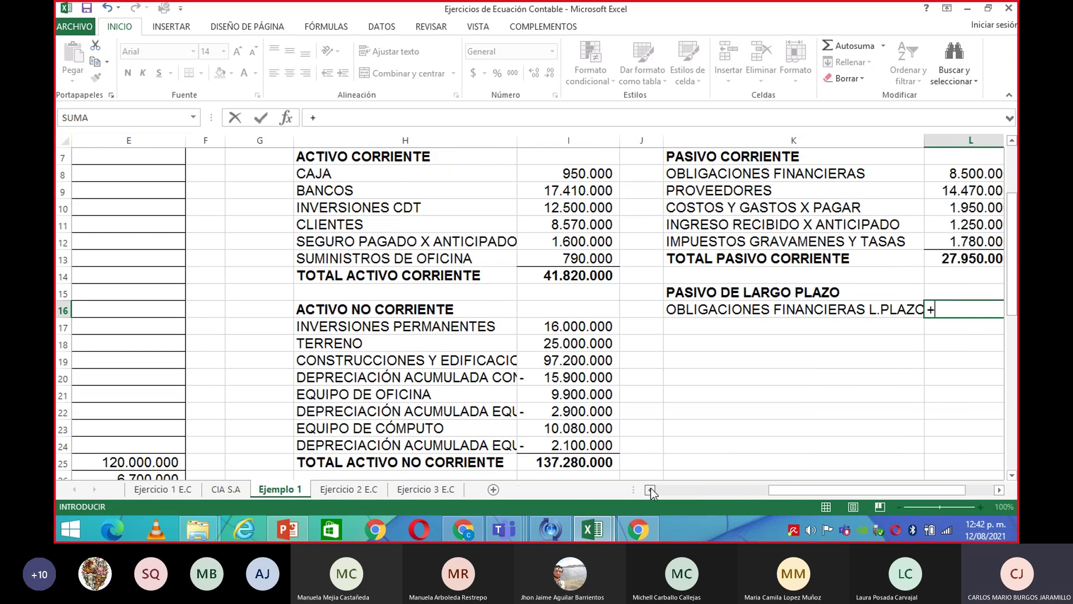
scroll(643, 475, "down", 2)
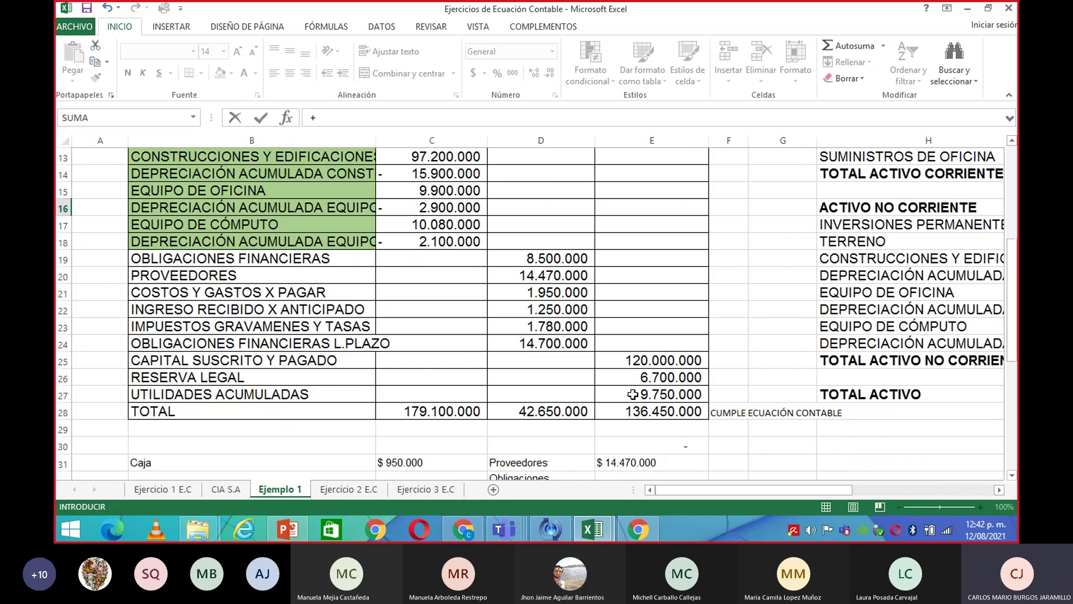
left_click(567, 346)
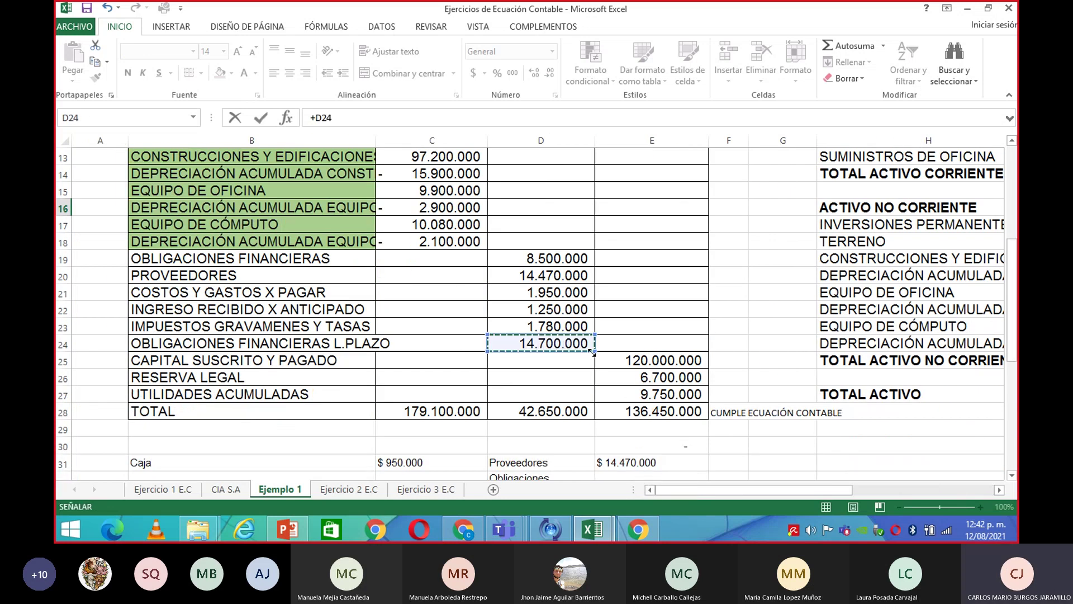
key("Return")
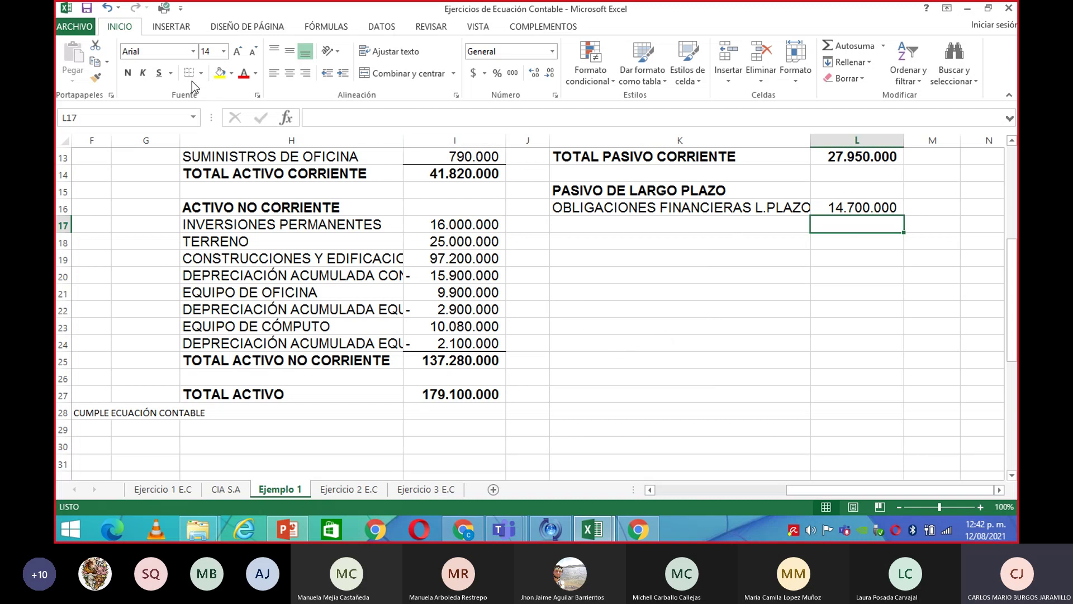
Add a bottom border to L17 and enter the label TOTAL PASIVO L.P in K18.
left_click_drag(612, 284, 662, 302)
left_click(635, 240)
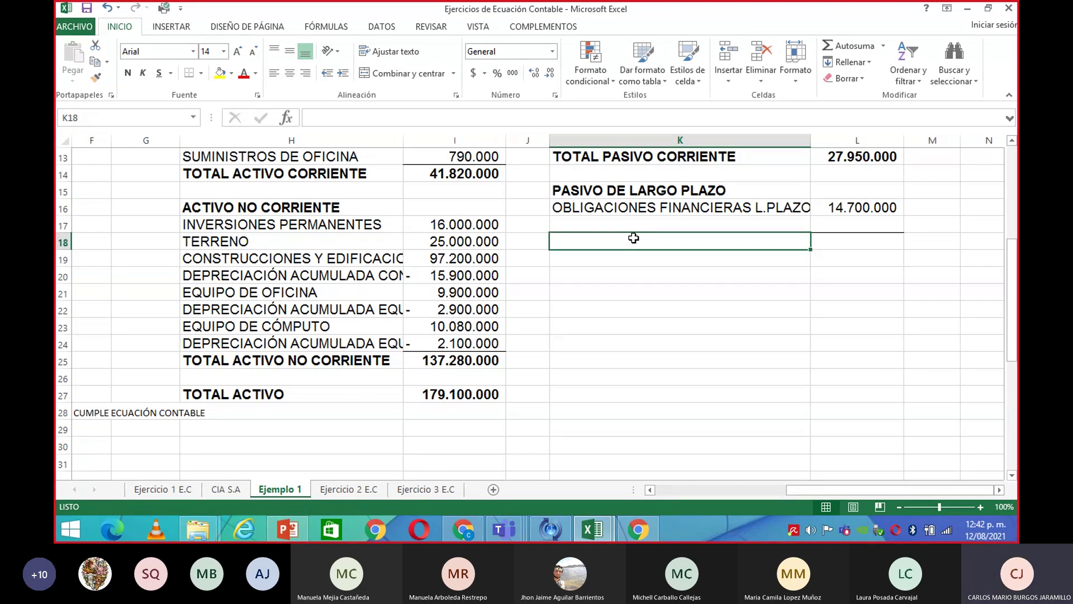
type("T")
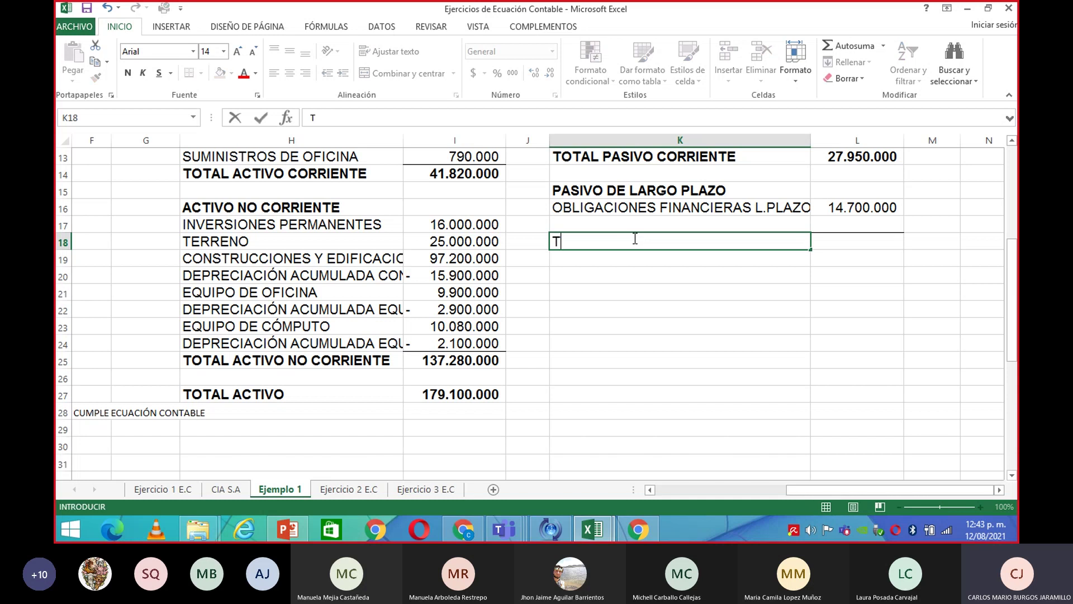
type("OTAL PASI")
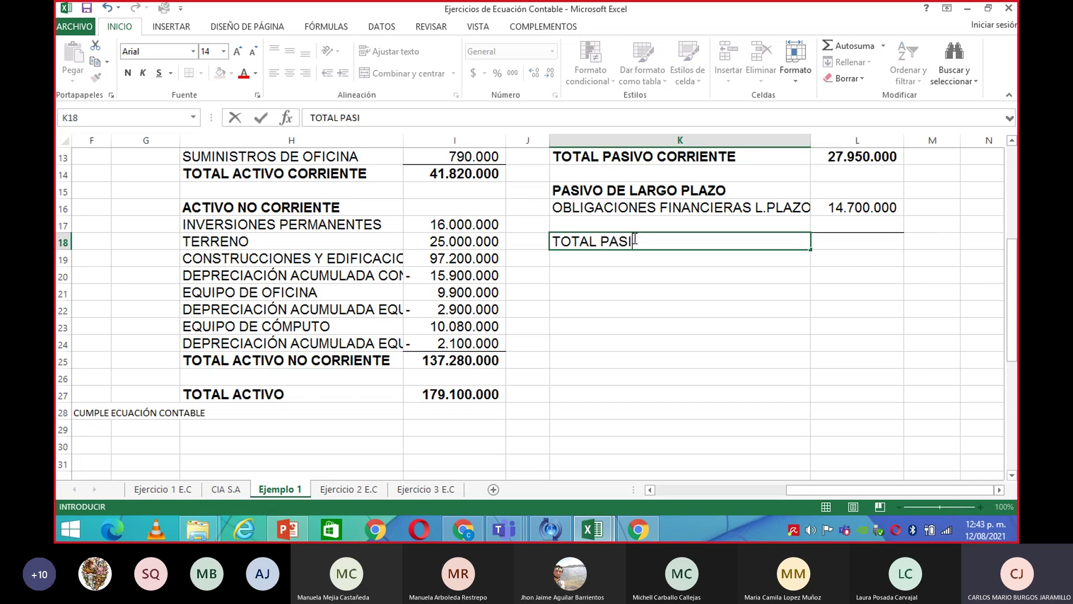
type("VO L.P")
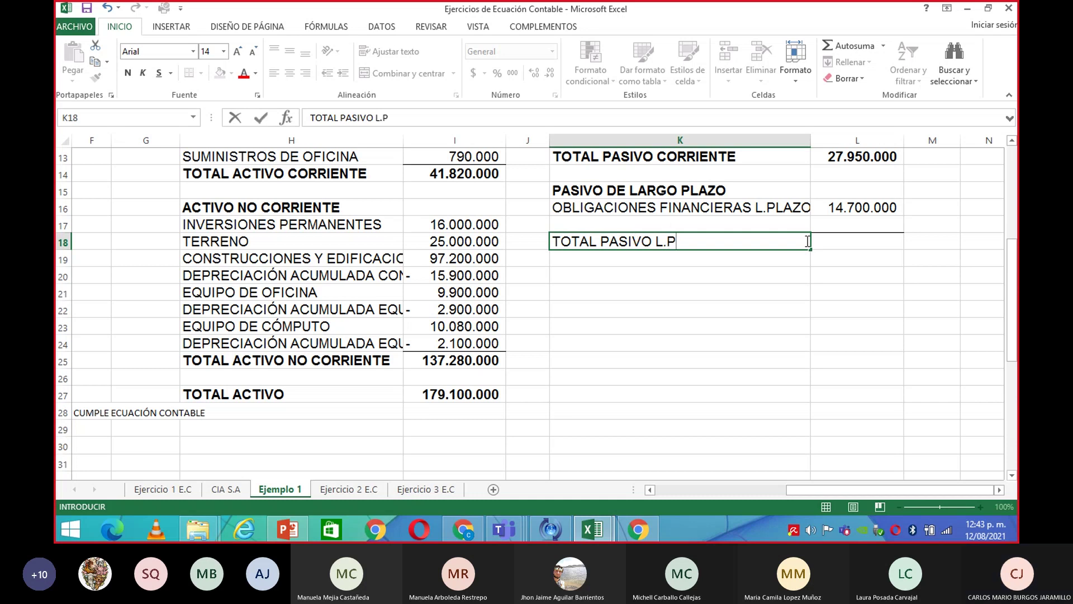
Total the long-term liabilities in L18 with the SUMA function over L16:L17.
left_click(844, 247)
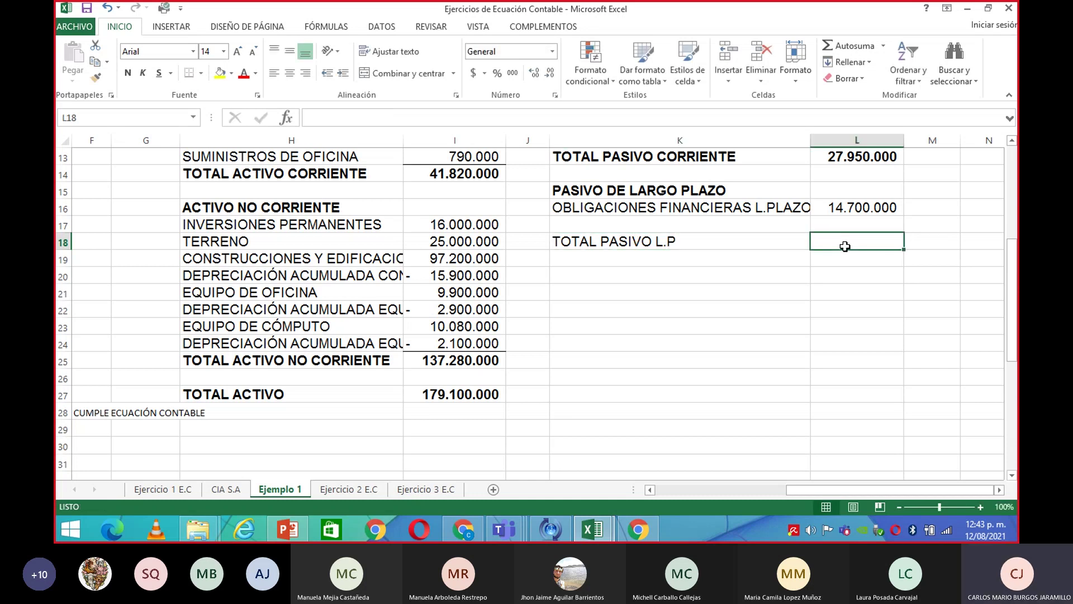
type("=")
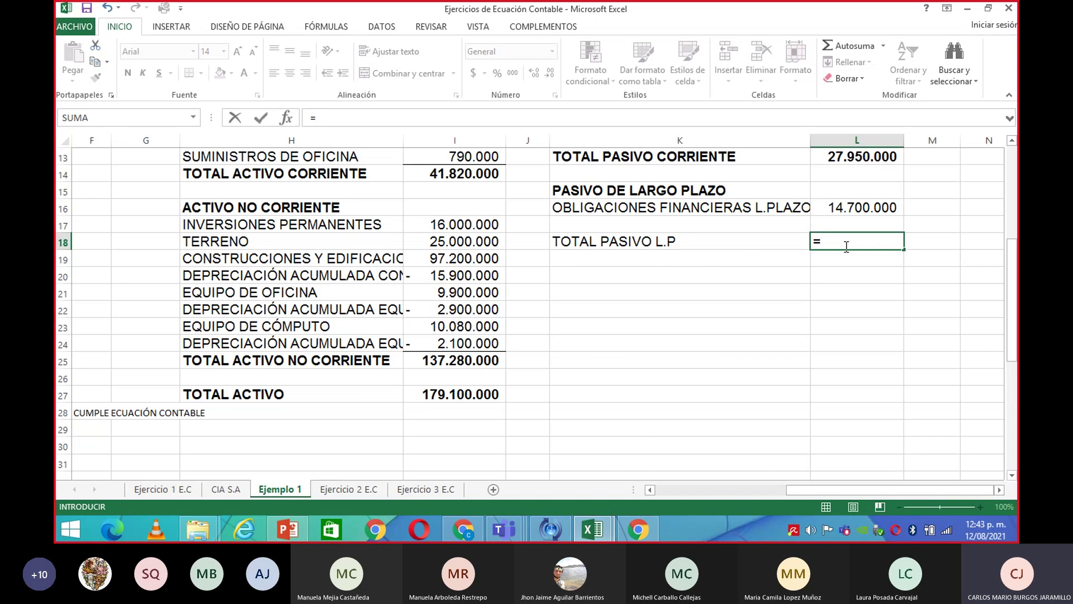
type("SU")
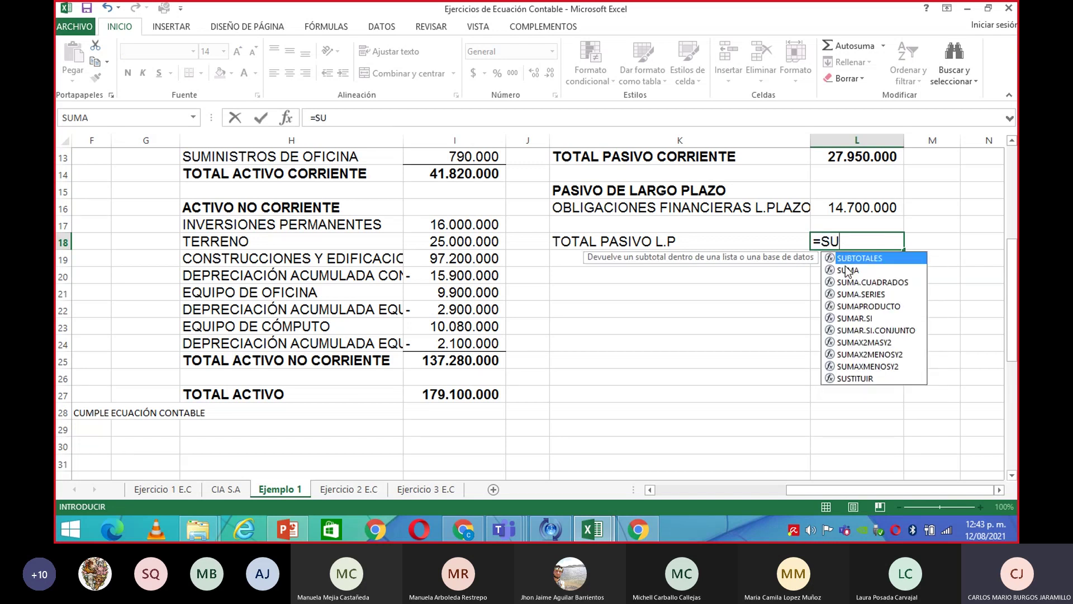
double_click(848, 272)
left_click_drag(861, 209, 871, 232)
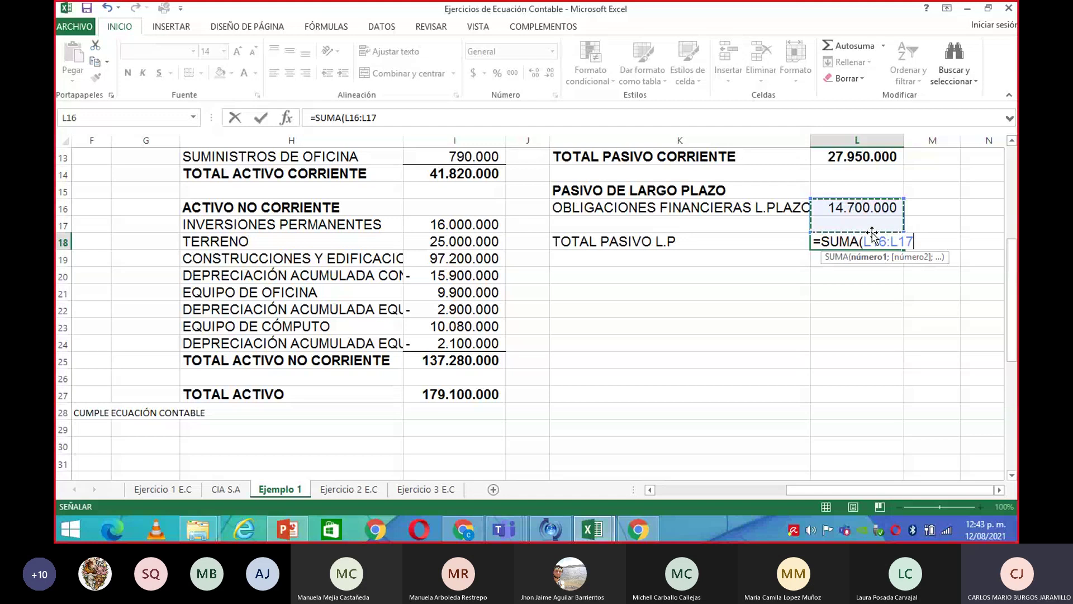
key("Return")
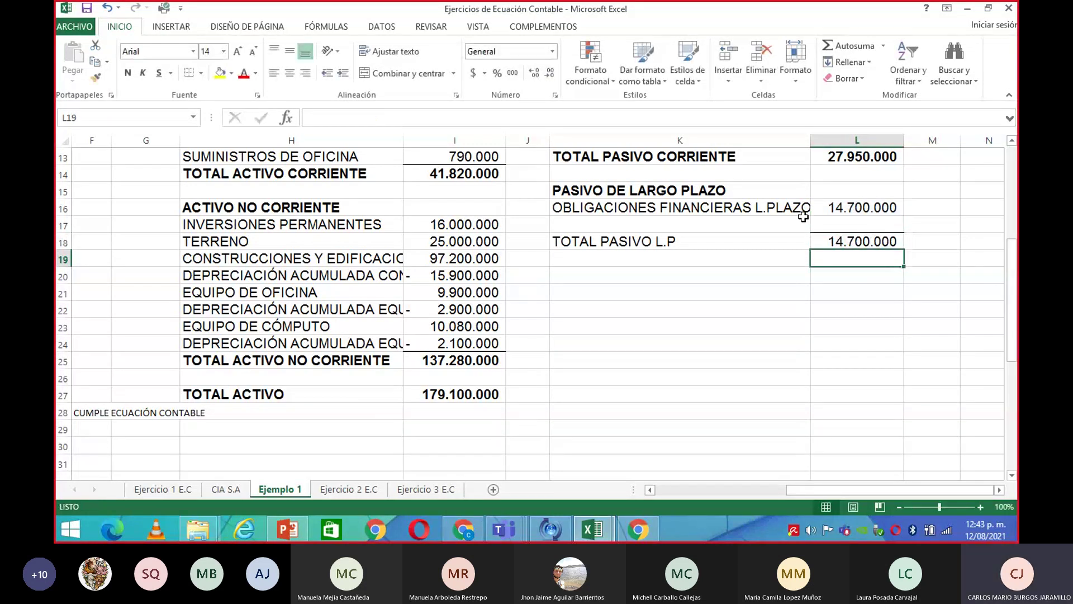
Make the TOTAL PASIVO L.P label and its amount in K18:L18 bold.
left_click_drag(630, 246, 865, 249)
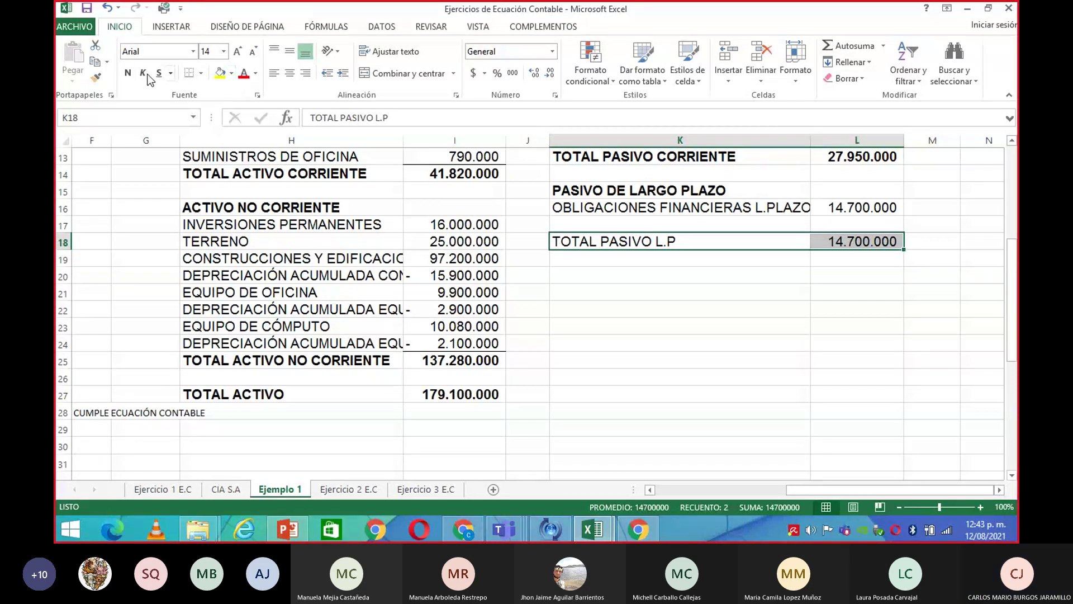
left_click(127, 74)
left_click(596, 271)
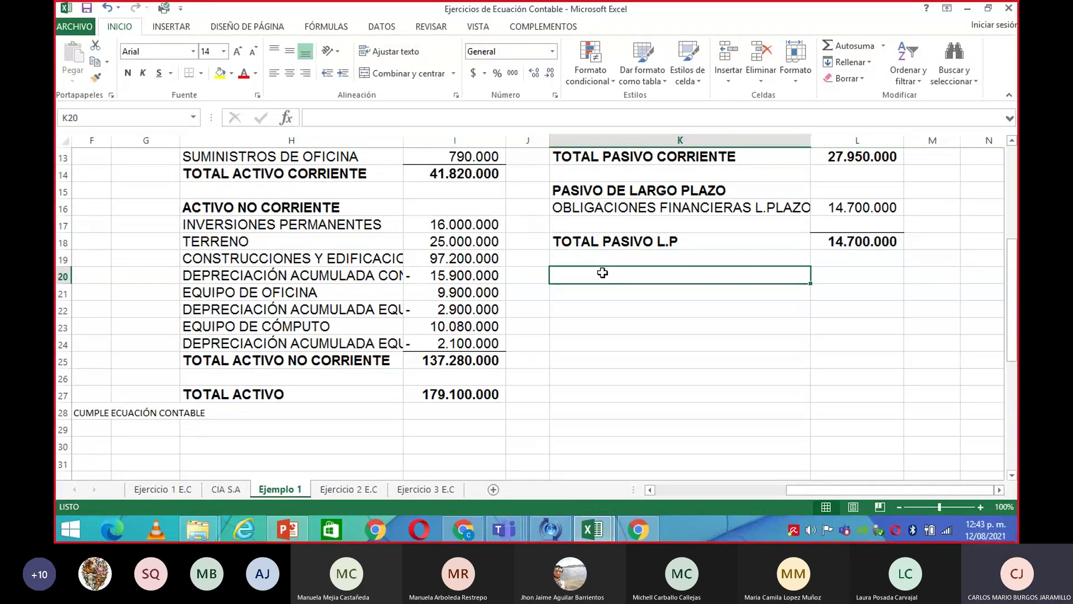
Enter the label TOTAL PASIVO in K20, below the long-term liabilities total.
left_click(614, 261)
scroll(613, 261, "up", 2)
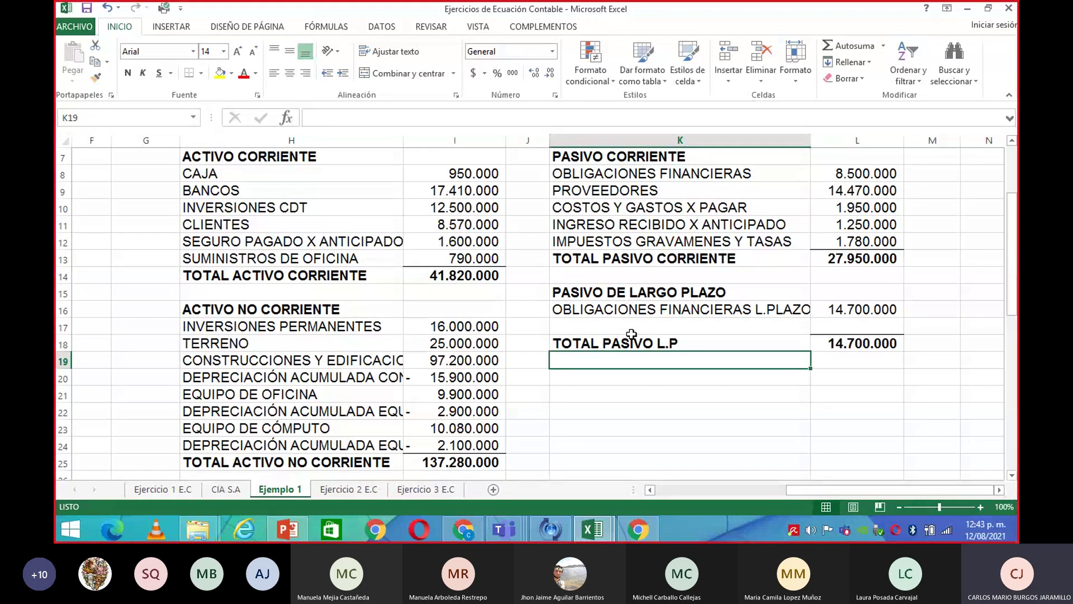
left_click(645, 383)
type("TOT")
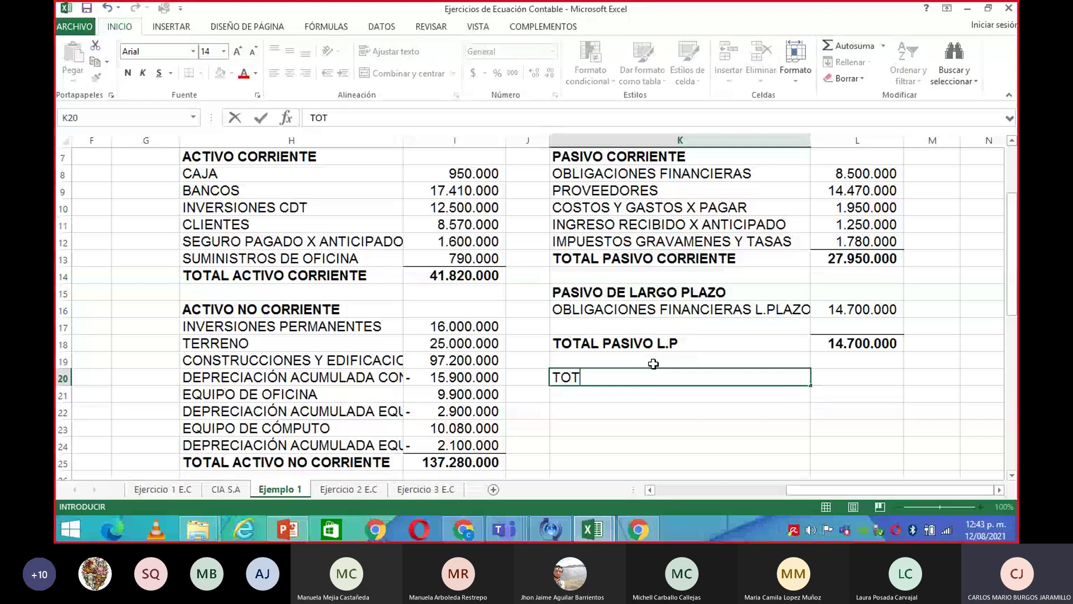
type("AL PA")
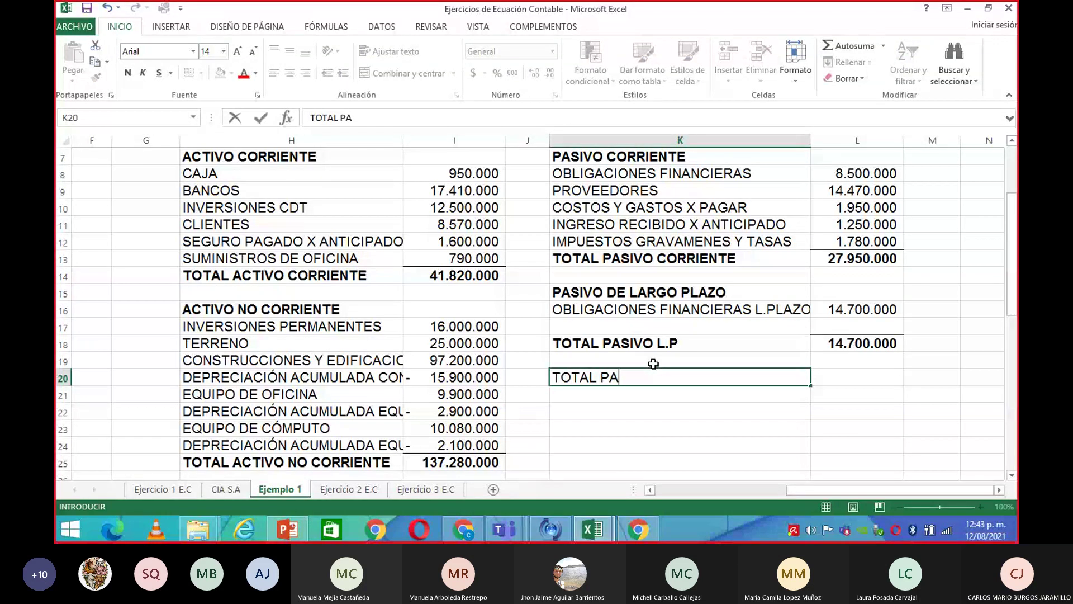
type("SI")
key("BackSpace")
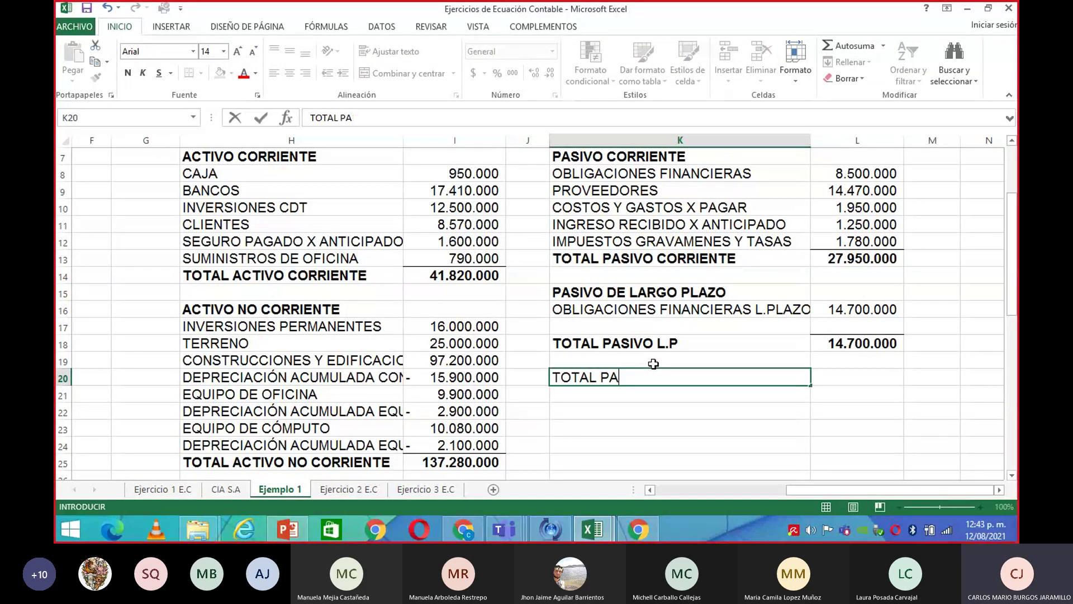
type("SIV")
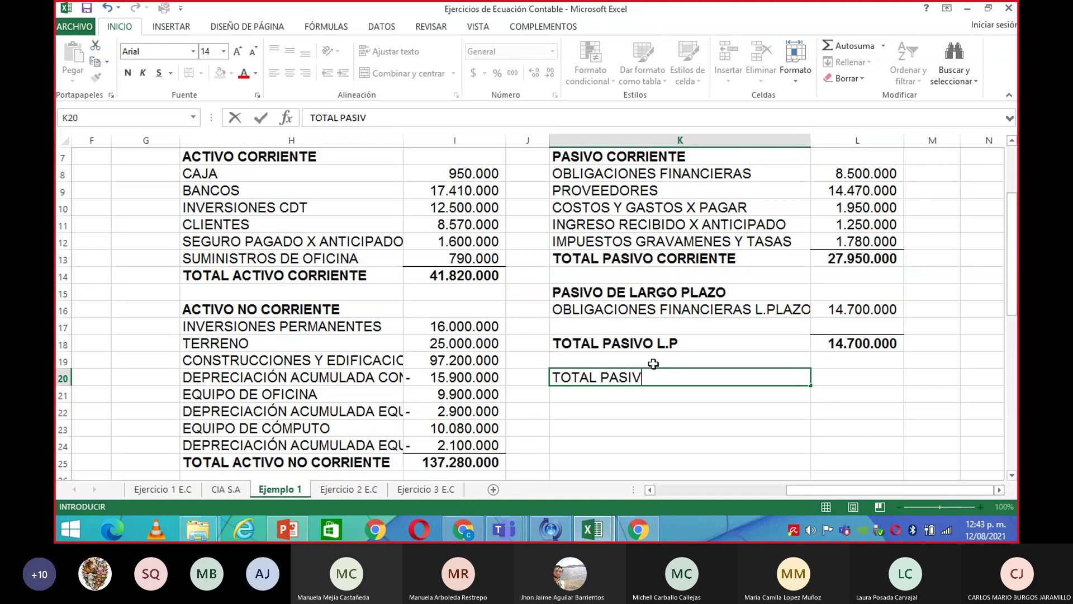
type("O")
left_click(887, 378)
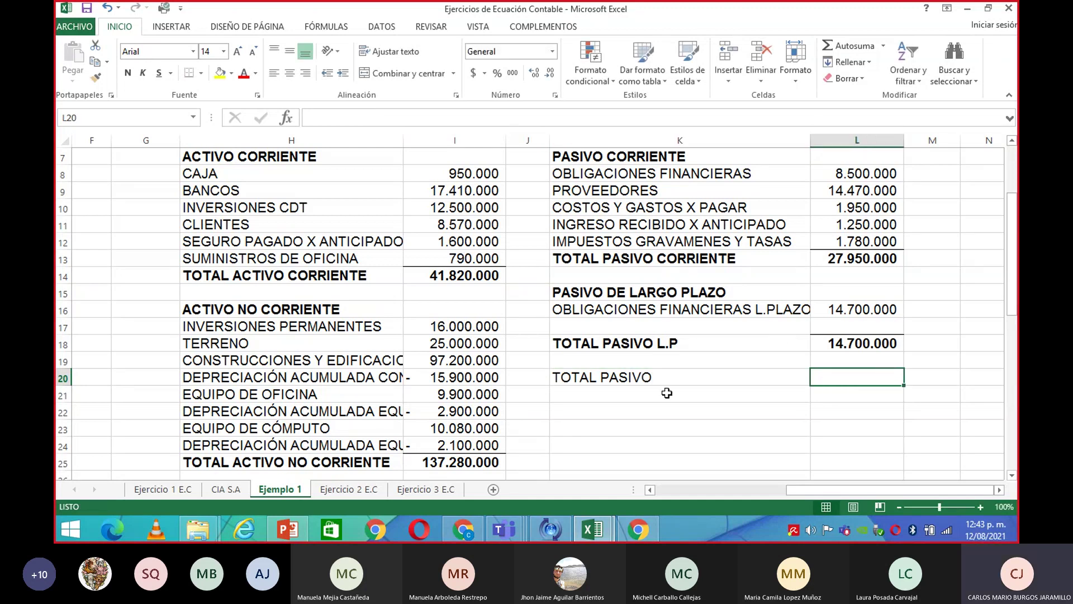
Apply bold formatting to the TOTAL PASIVO row, cells K20:L20.
left_click_drag(644, 382, 816, 381)
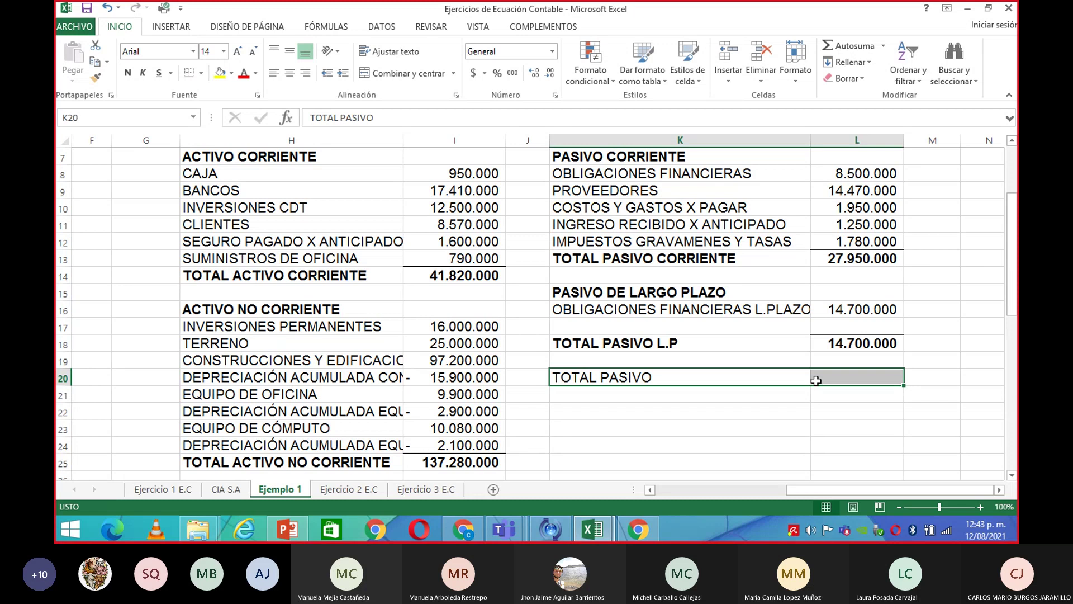
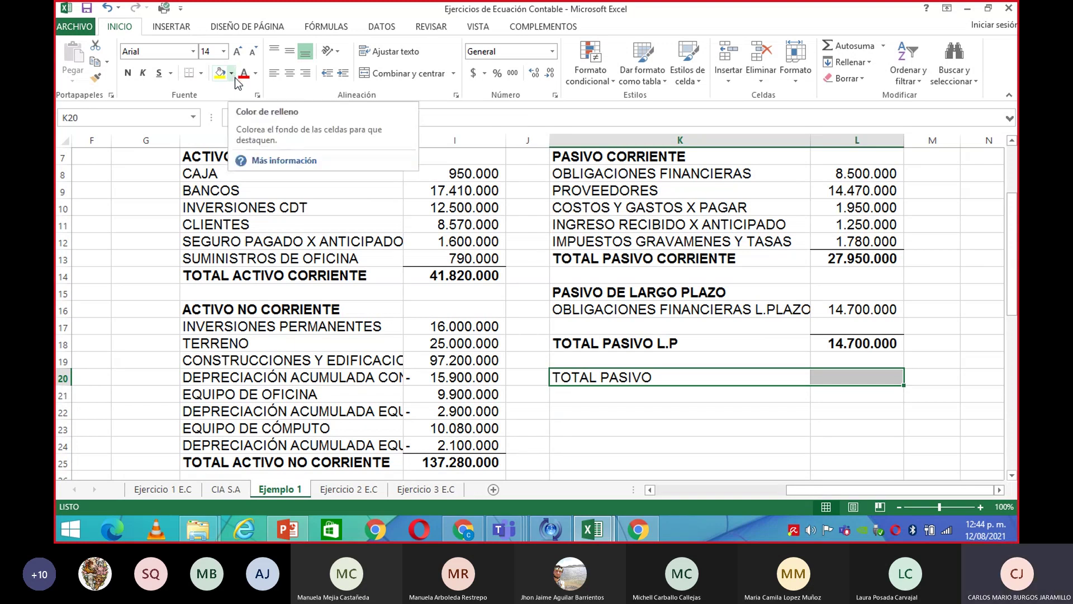
left_click(128, 74)
left_click(915, 441)
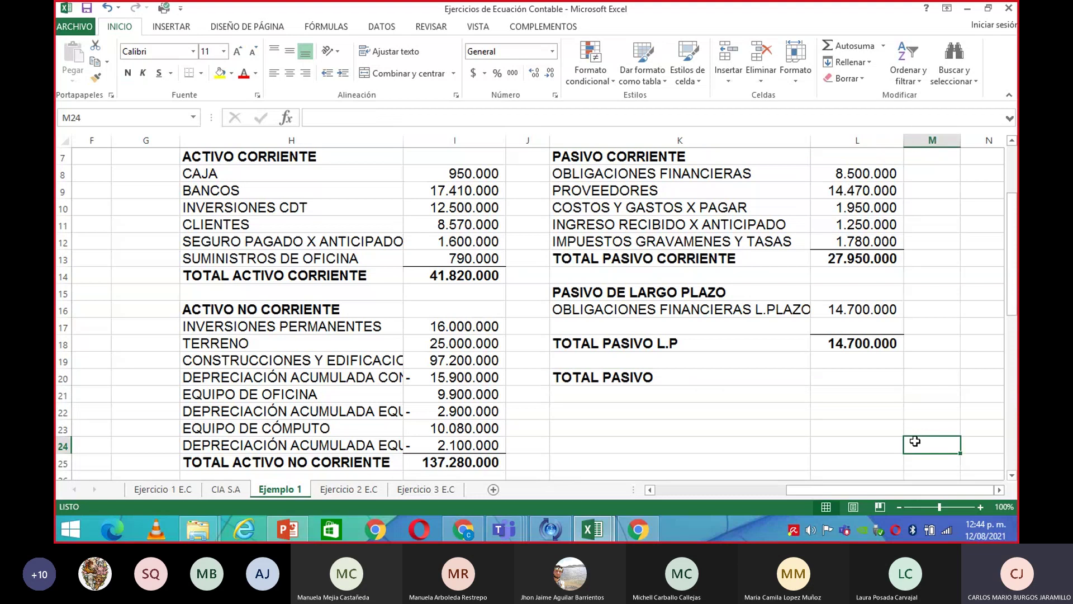
Calculate total liabilities in L20 by adding the current and long-term totals with the formula =L13+L18.
left_click(833, 372)
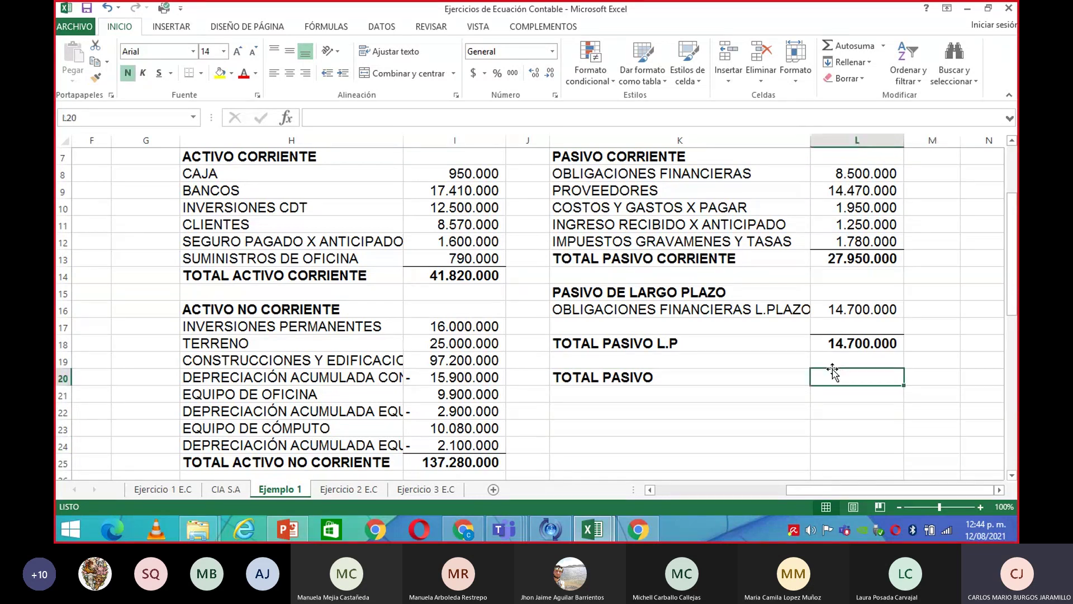
type("=")
left_click(839, 259)
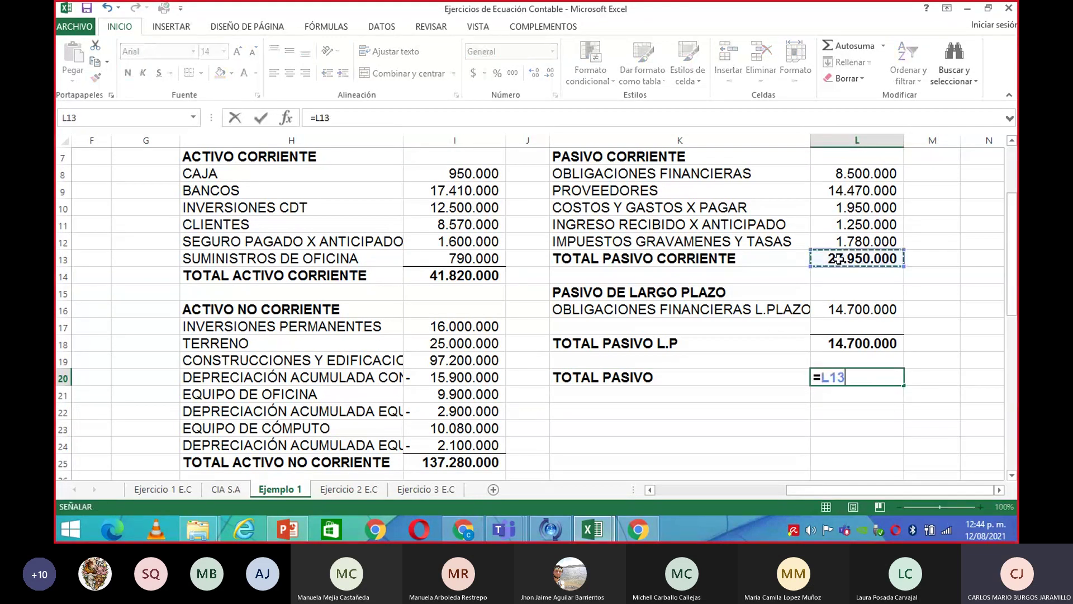
type("+")
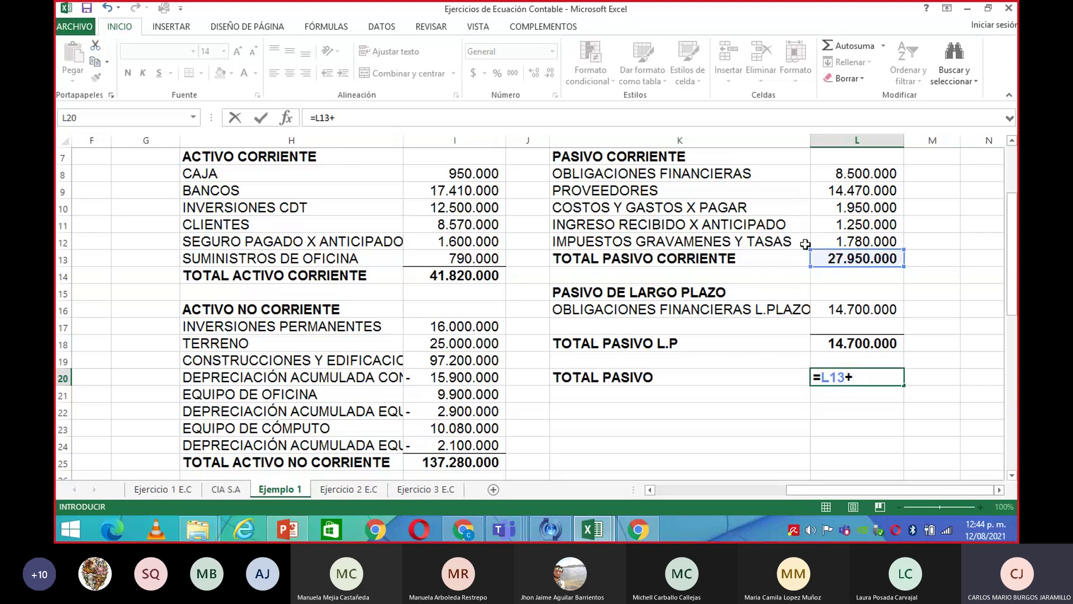
left_click(866, 342)
key("Return")
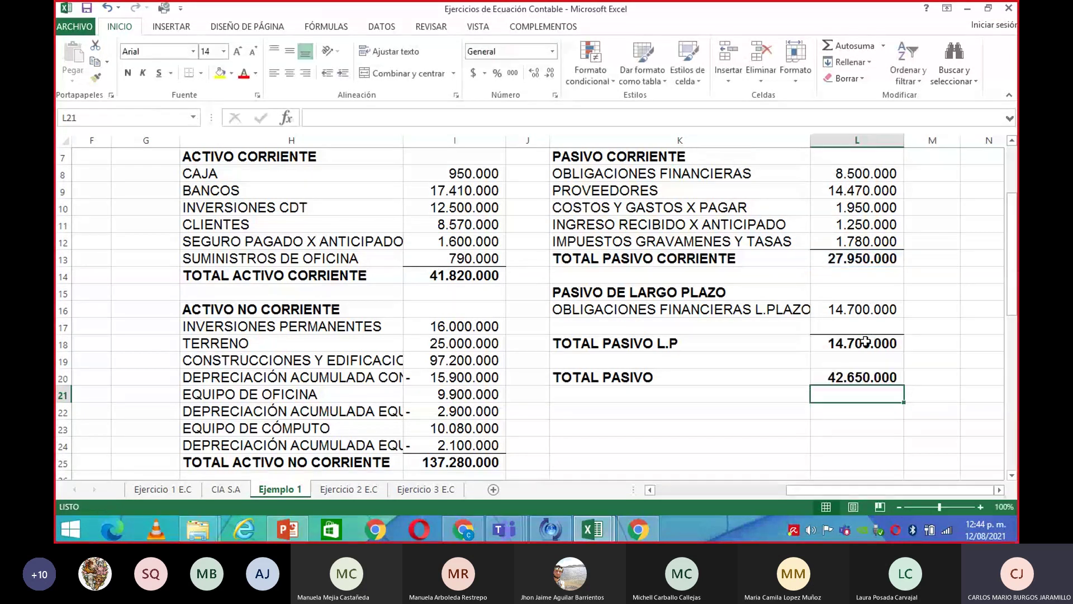
Add a bold PATRIMONIO heading in K21, directly below TOTAL PASIVO.
left_click(602, 411)
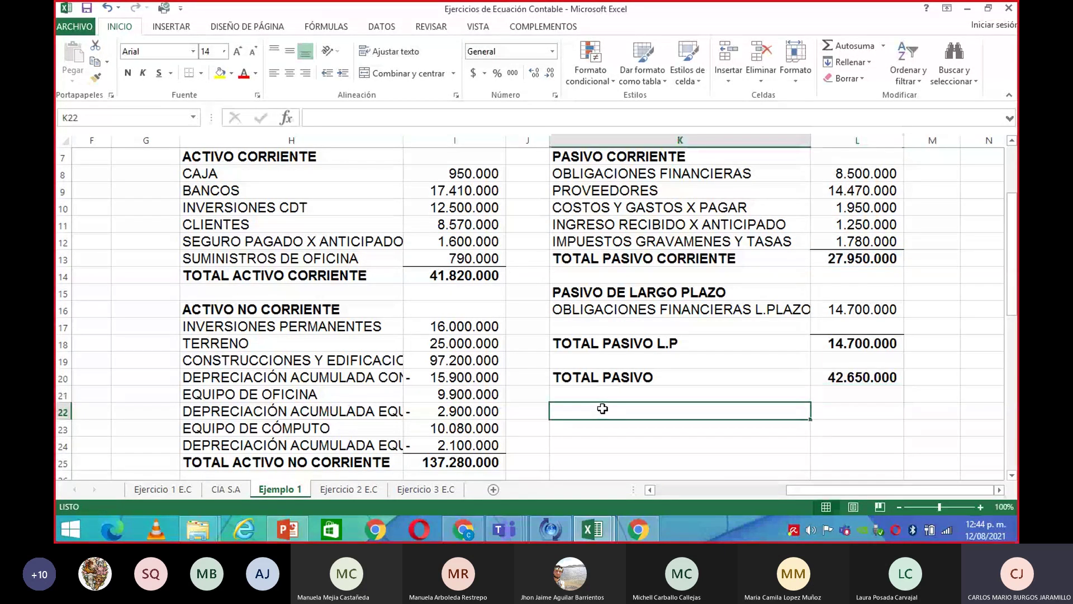
scroll(603, 409, "down", 2)
left_click(608, 291)
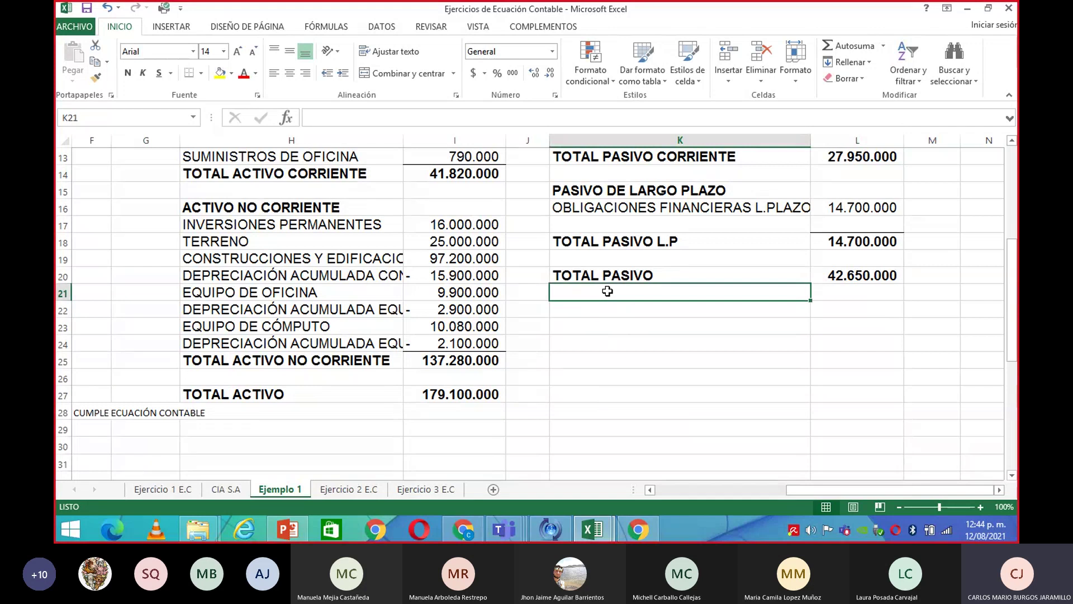
type("P")
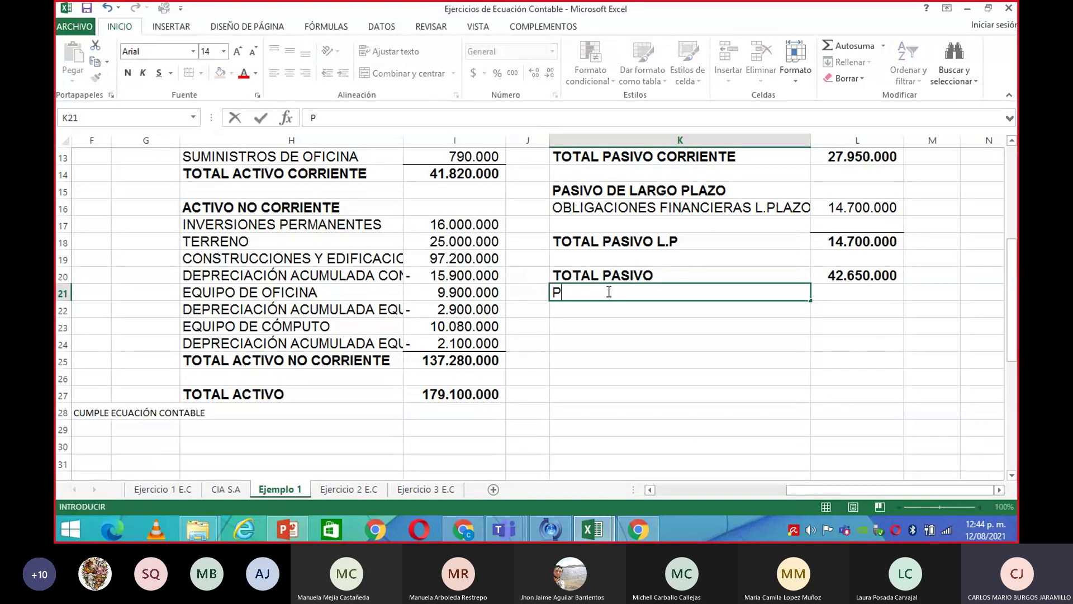
type("ATRIMONIO")
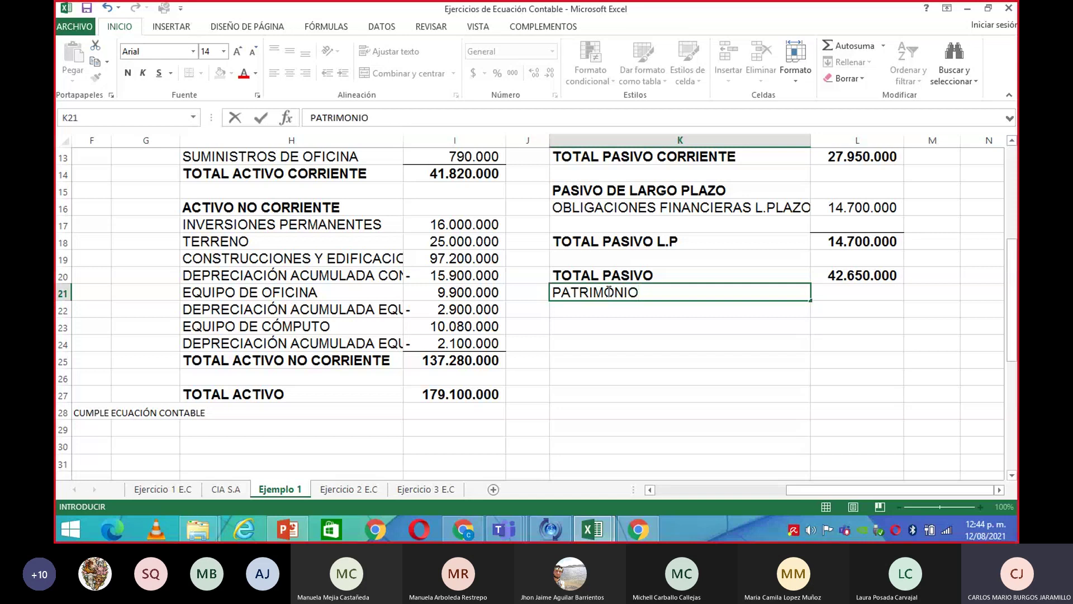
key("Return")
key("Up")
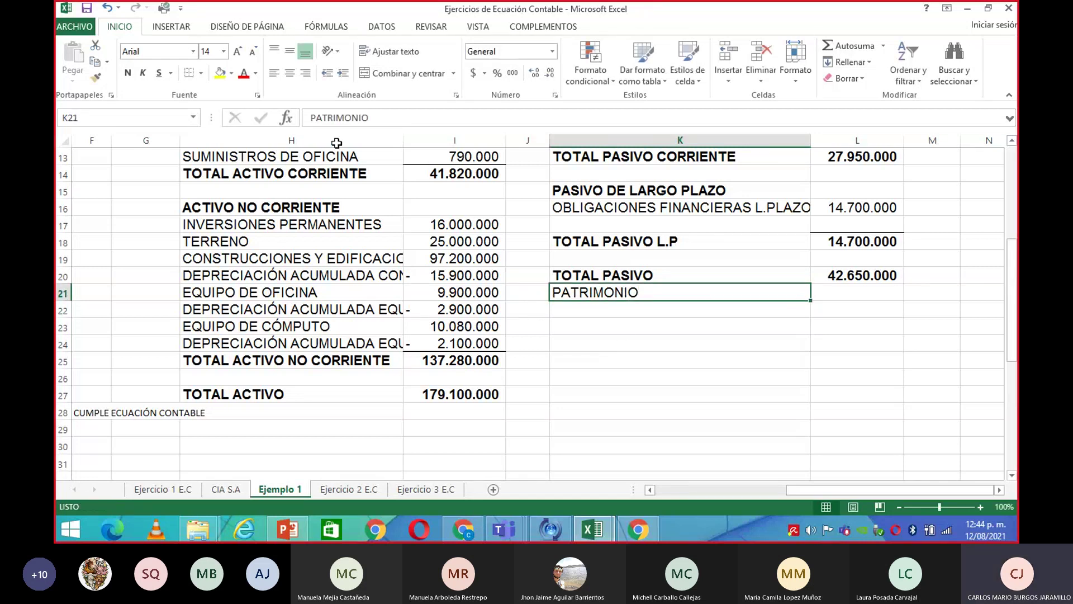
left_click(130, 78)
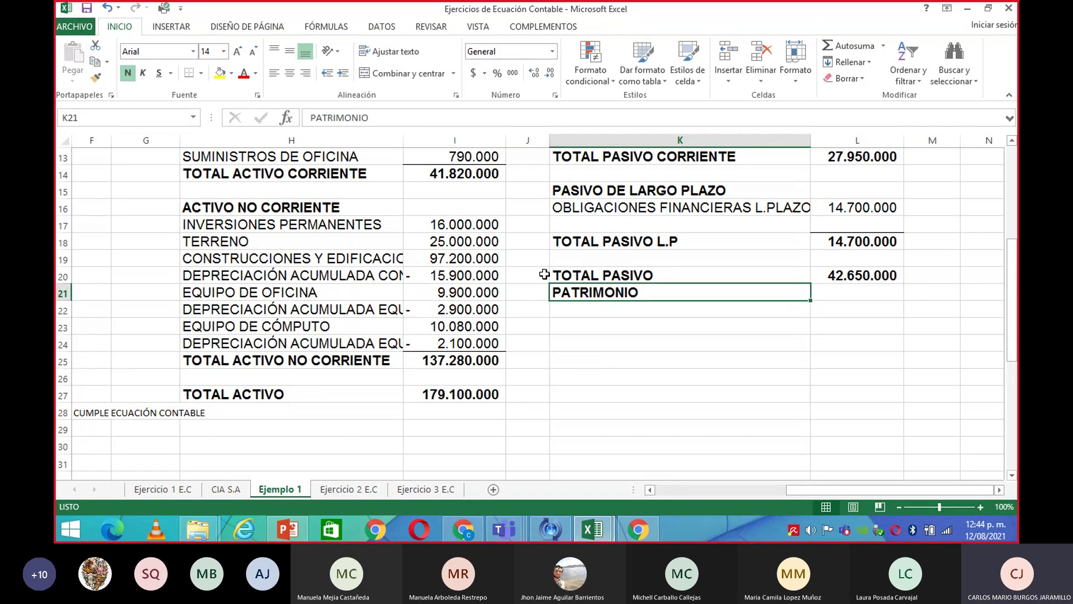
Link K22 to the CAPITAL SUSCRITO Y PAGADO account name with the formula +B25 and fill it down to K25.
left_click(648, 307)
type("+")
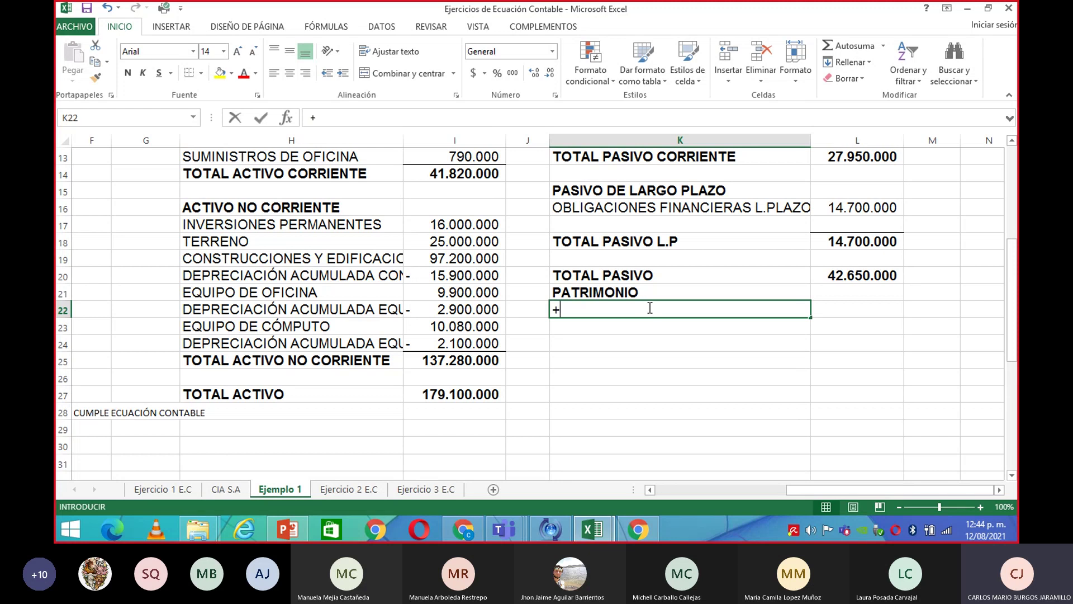
left_click(650, 489)
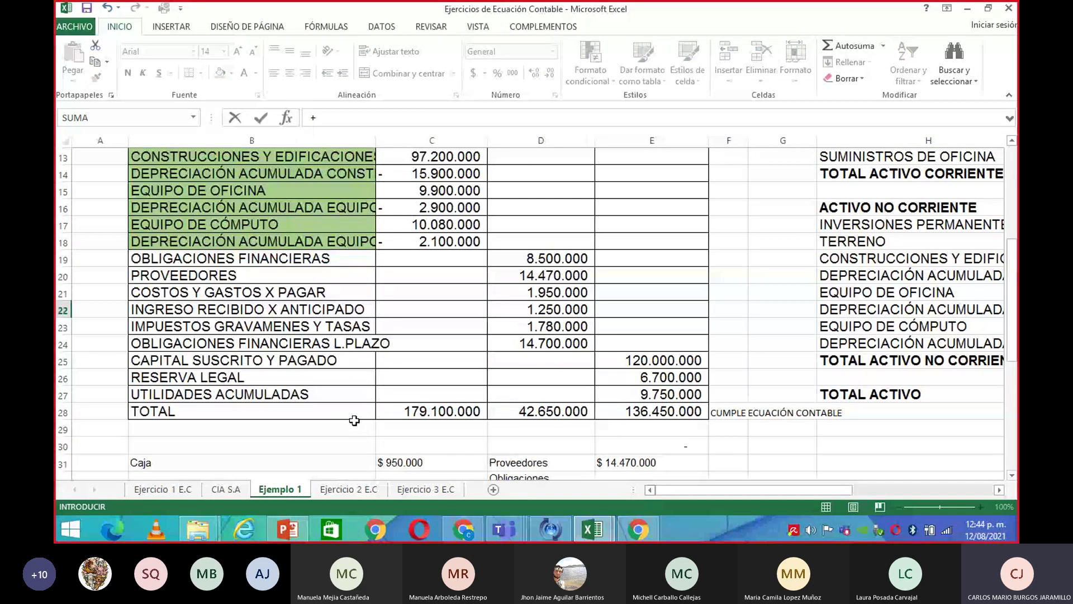
left_click(336, 362)
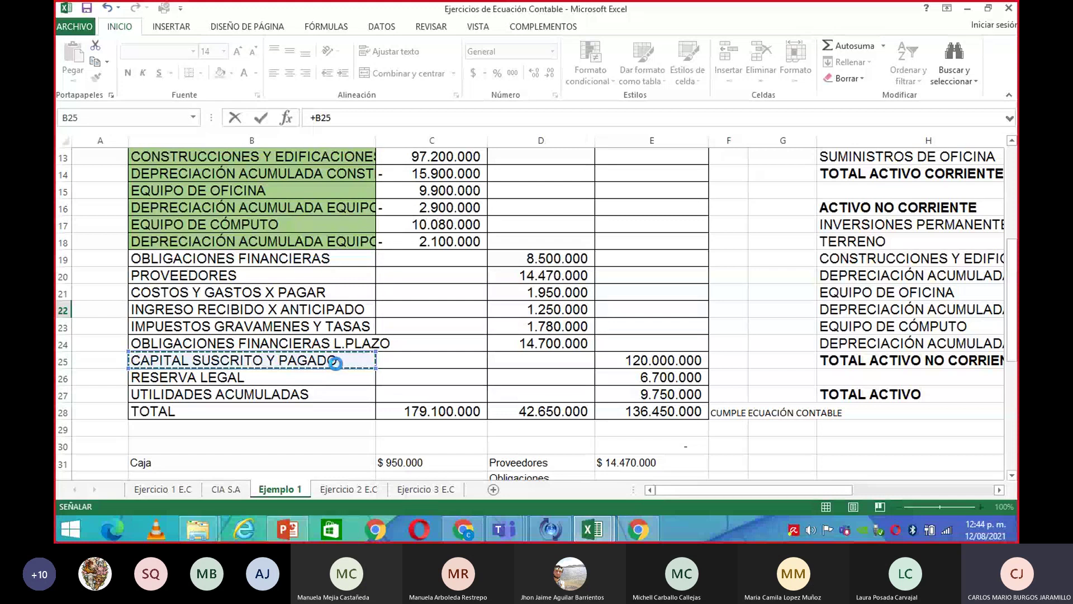
key("Return")
left_click(889, 313)
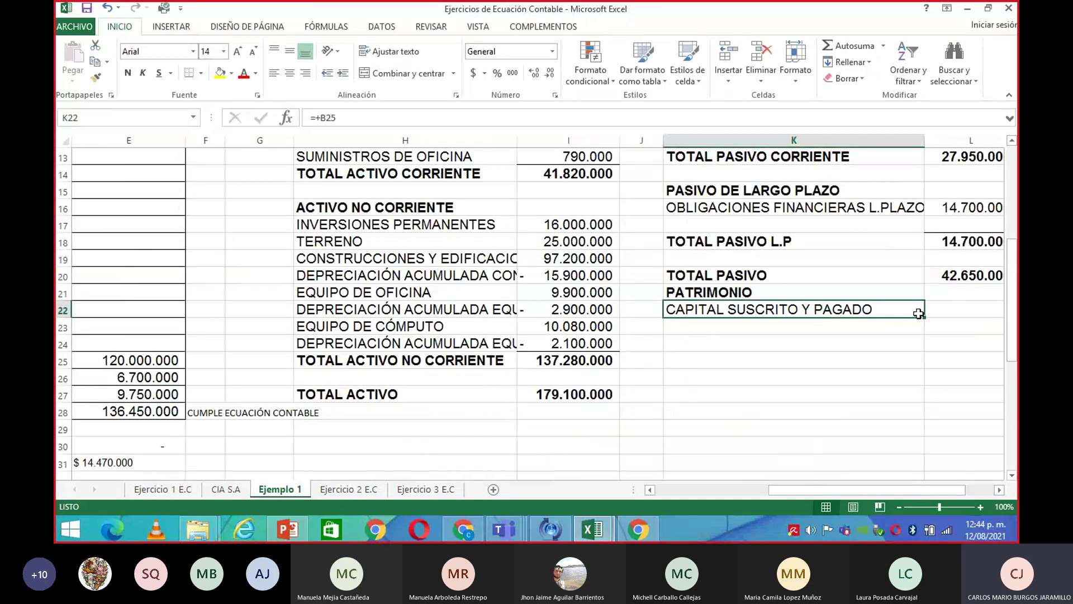
left_click_drag(926, 320, 927, 378)
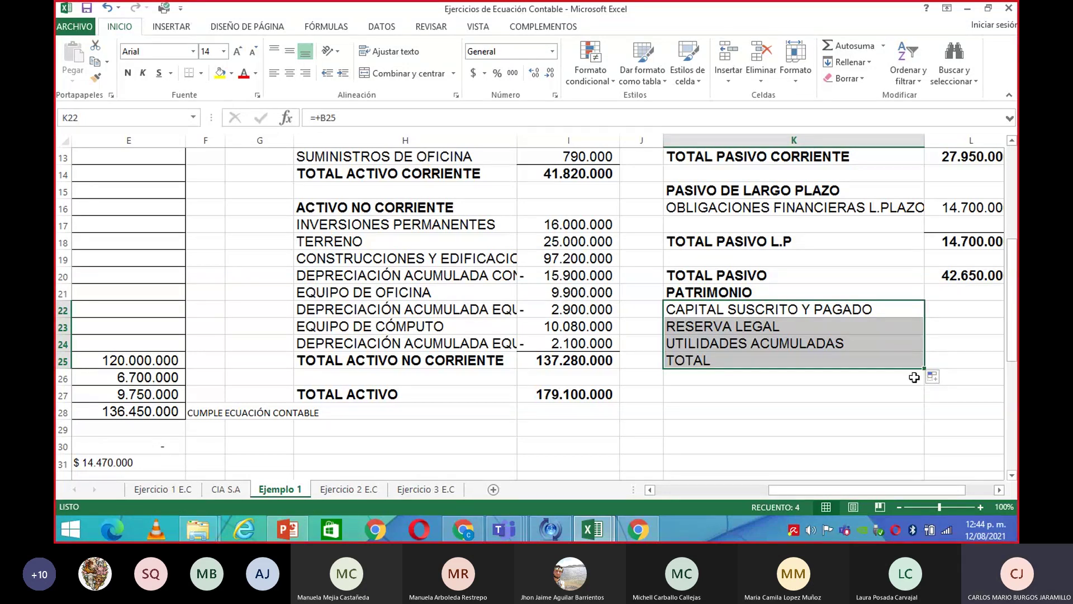
Replace the linked TOTAL label in K25 with the text TOTAL PATRIMONIO.
left_click(910, 413)
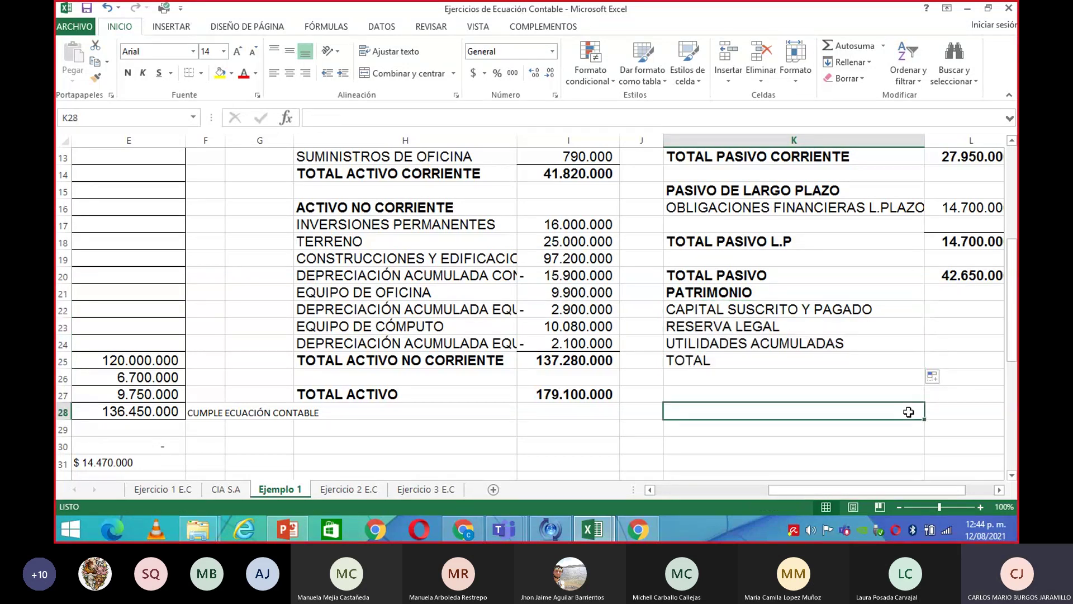
left_click(725, 364)
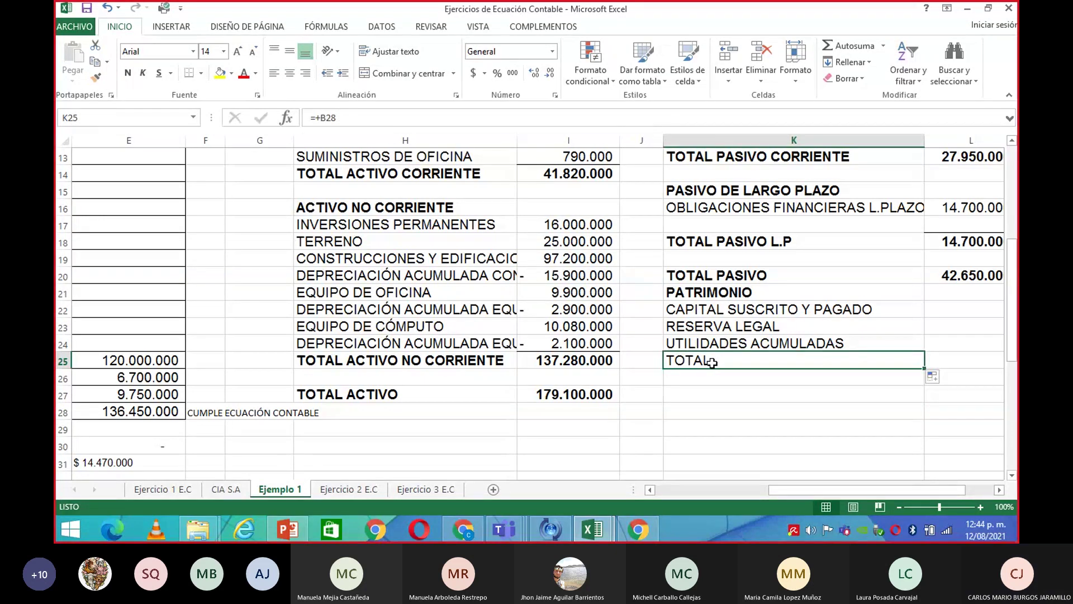
key("BackSpace")
type("TO")
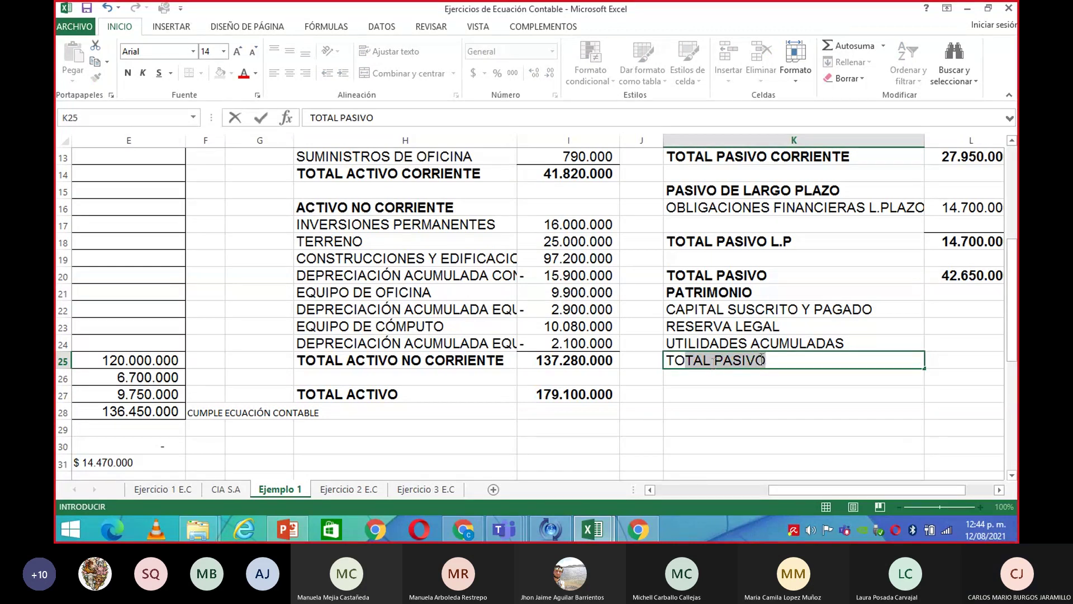
left_click(763, 360)
key("BackSpace")
key("BackSpace")
key("BackSpace")
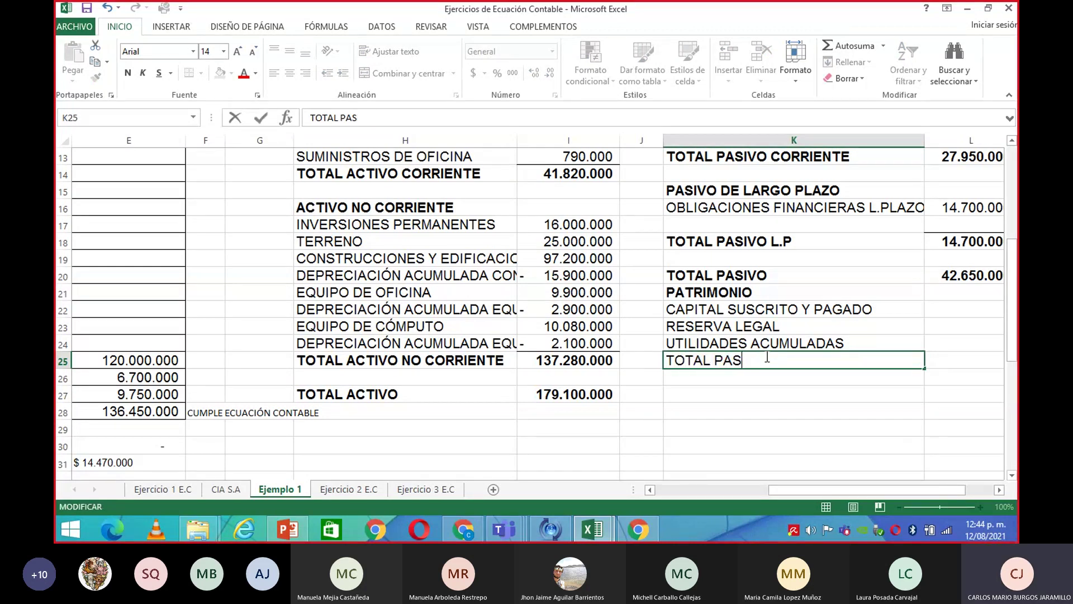
key("BackSpace")
key("BackSpace")
type("A")
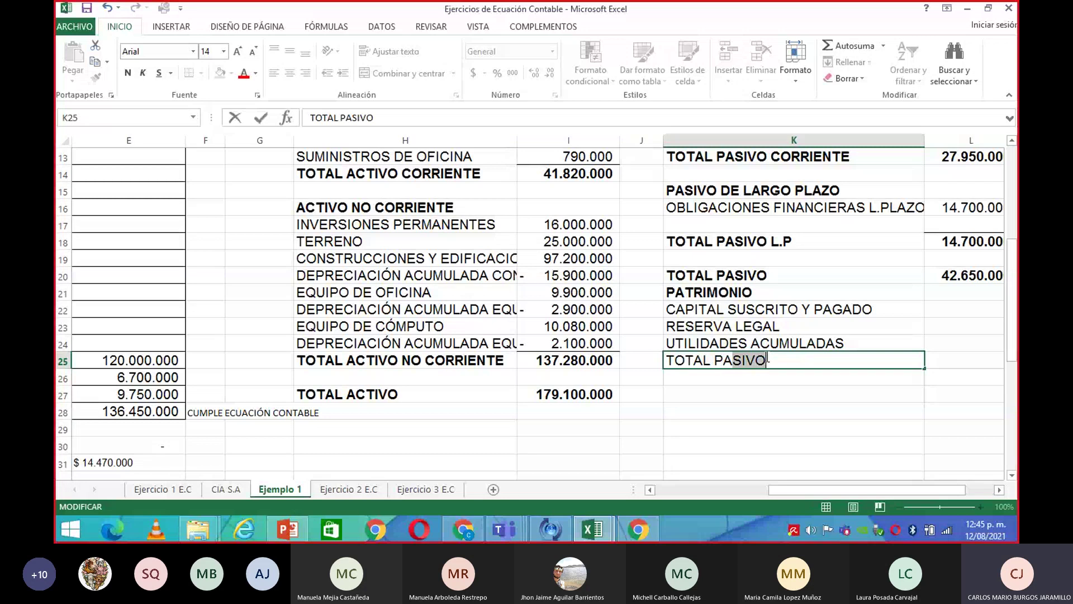
type("TRIMO")
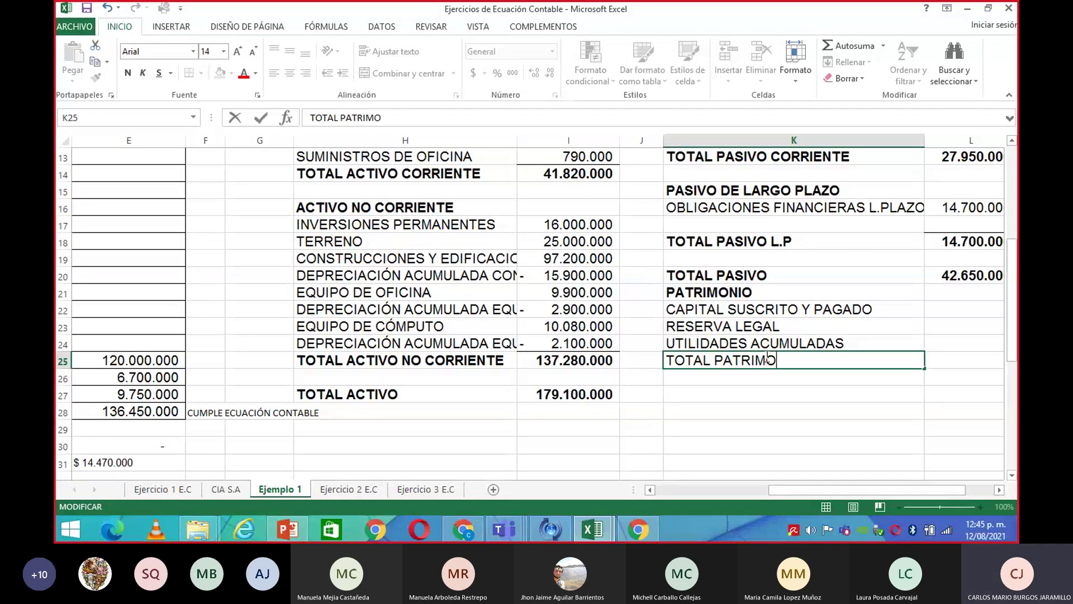
type("NO")
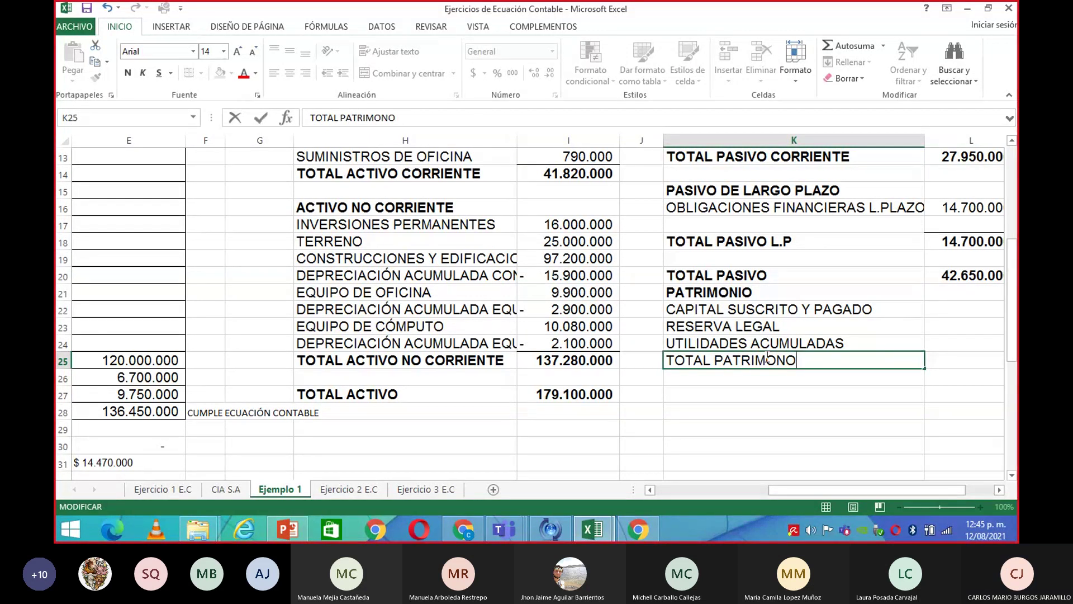
key("BackSpace")
type("IO")
left_click(906, 430)
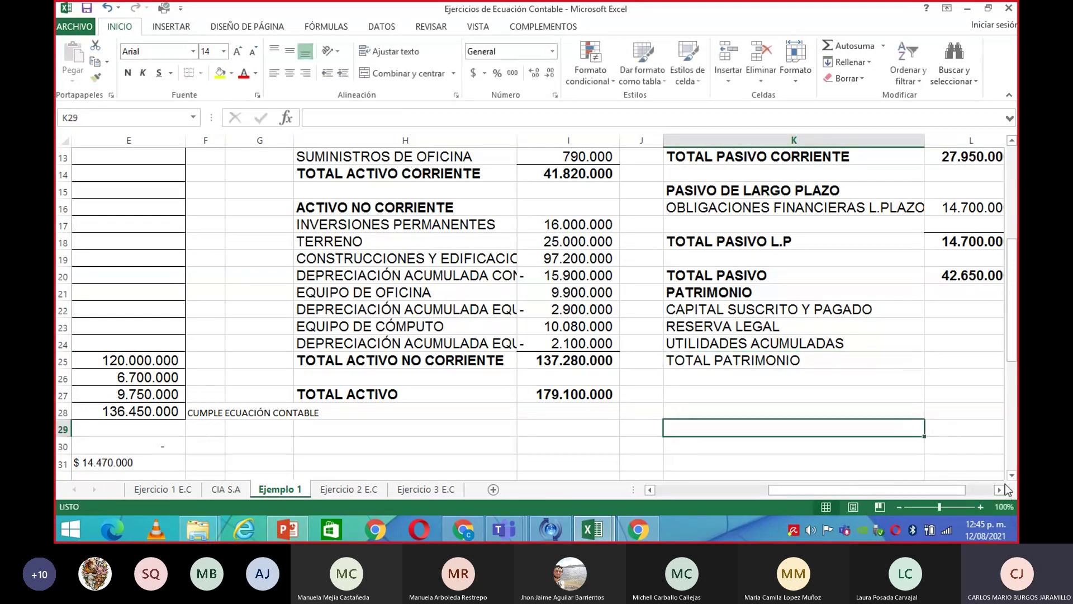
Link L22 to the CAPITAL SUSCRITO Y PAGADO amount with the formula +E25 and fill it down to L24.
left_click(1000, 488)
left_click(881, 306)
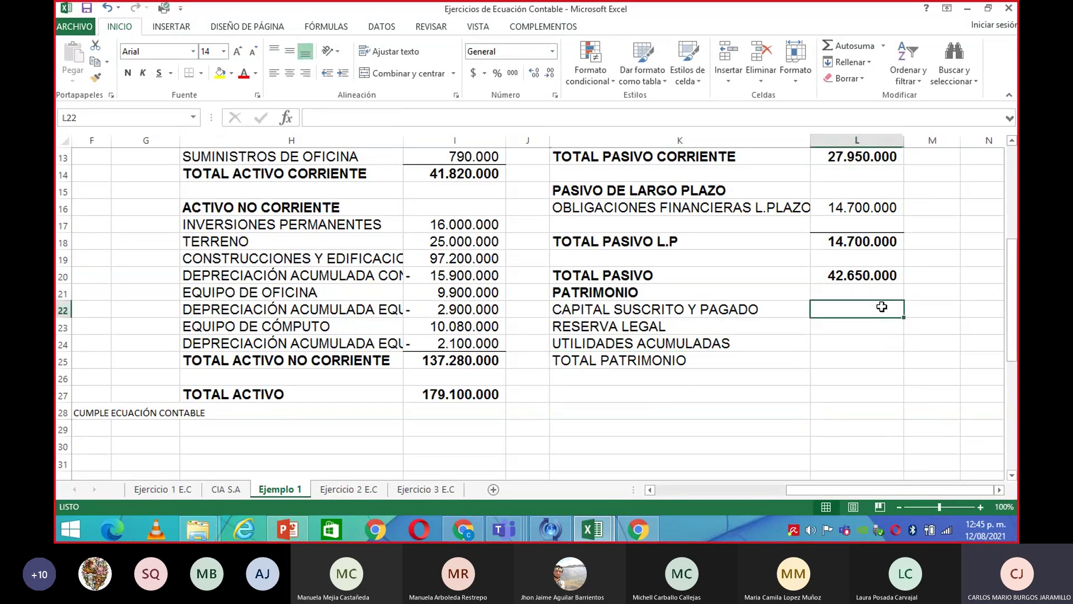
type("+")
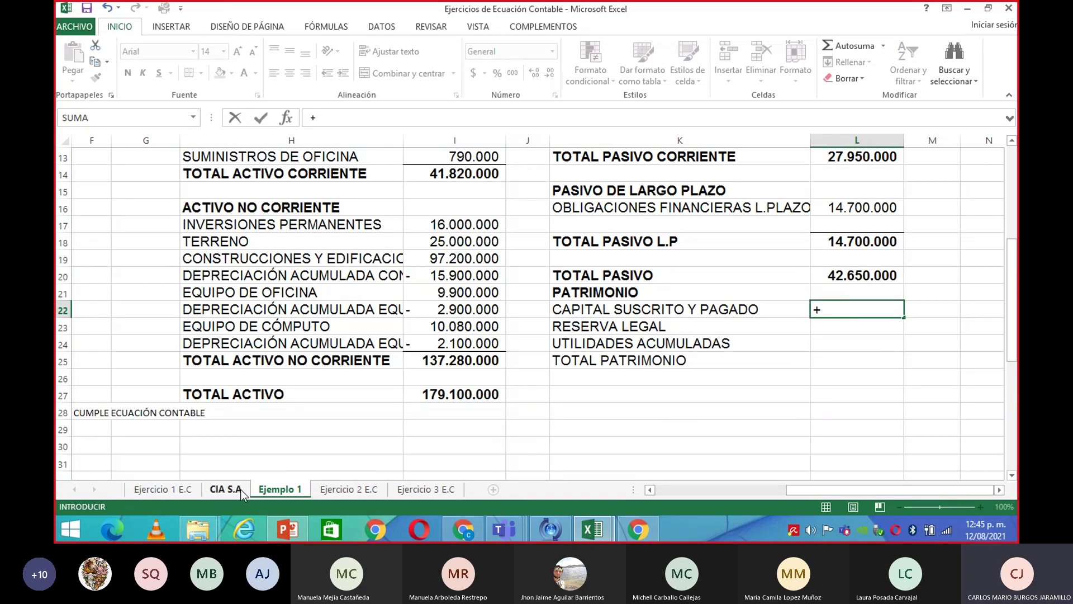
left_click(649, 490)
left_click(649, 489)
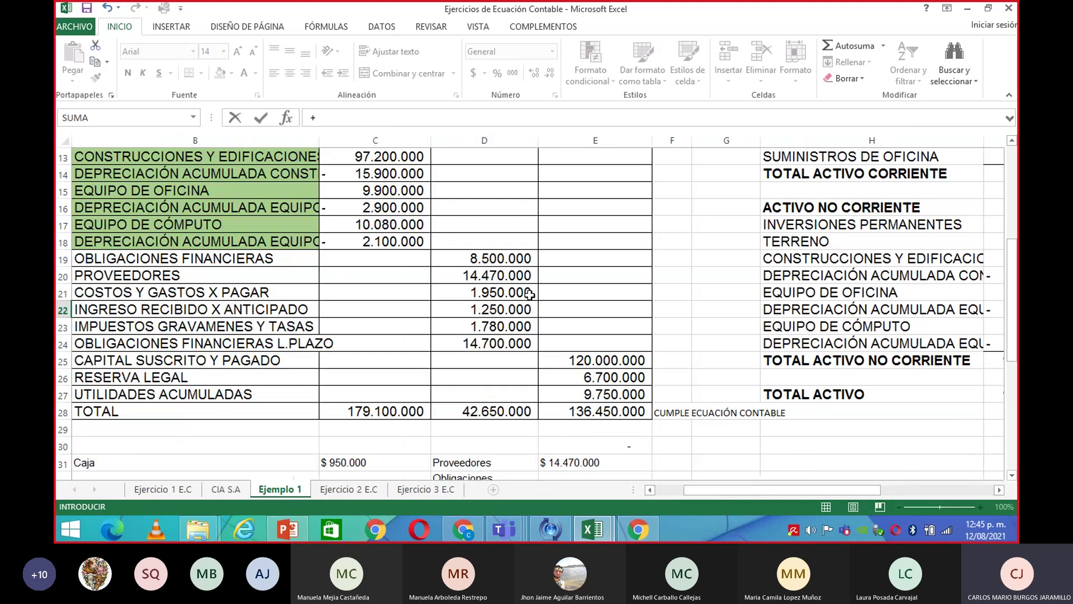
left_click(605, 358)
key("Return")
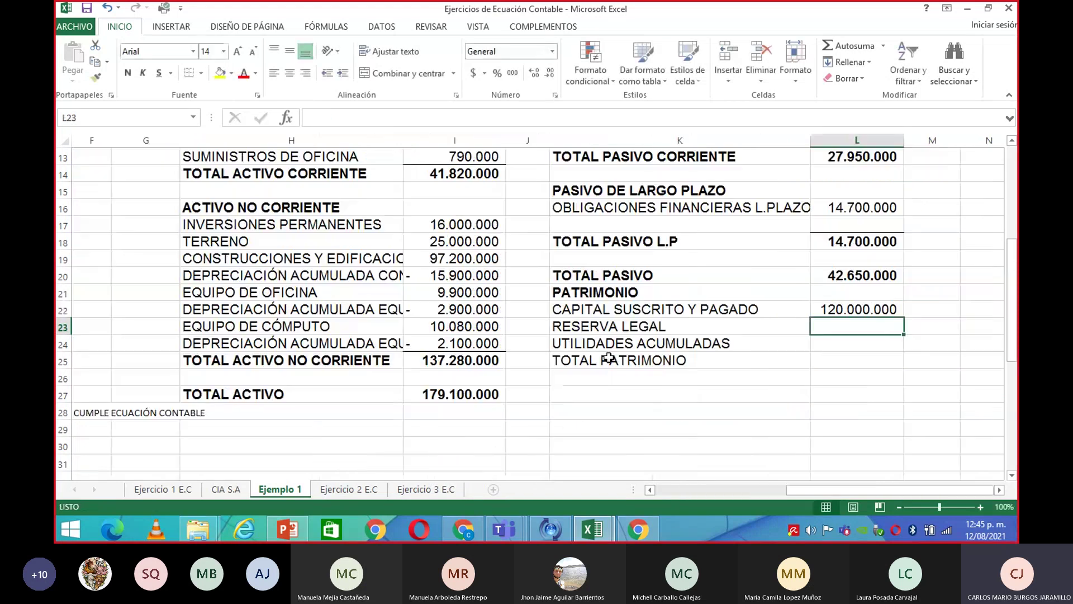
left_click(893, 309)
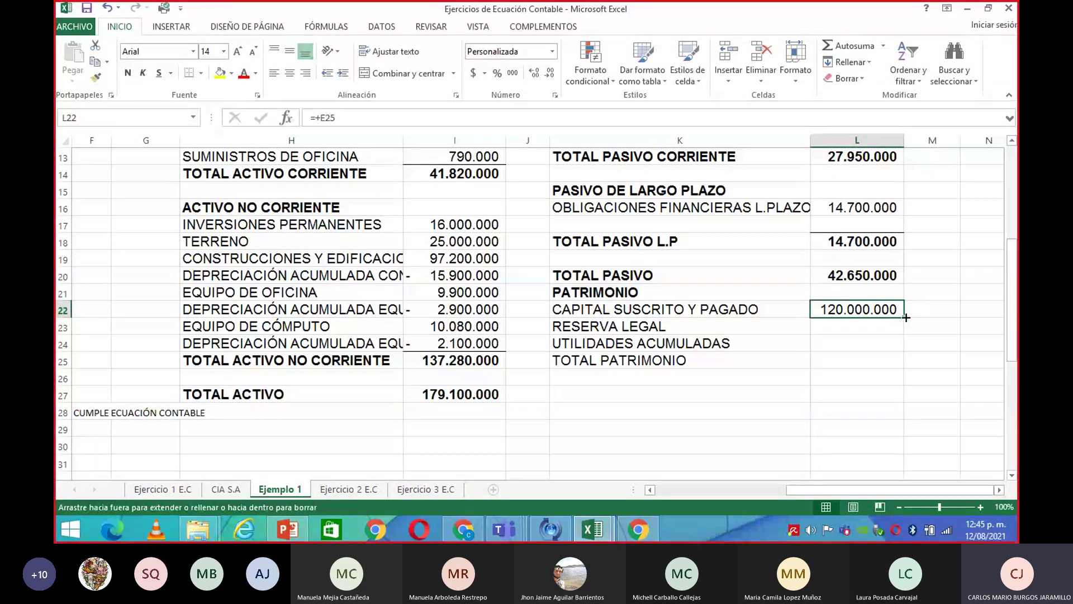
left_click_drag(905, 317, 906, 350)
left_click(889, 346)
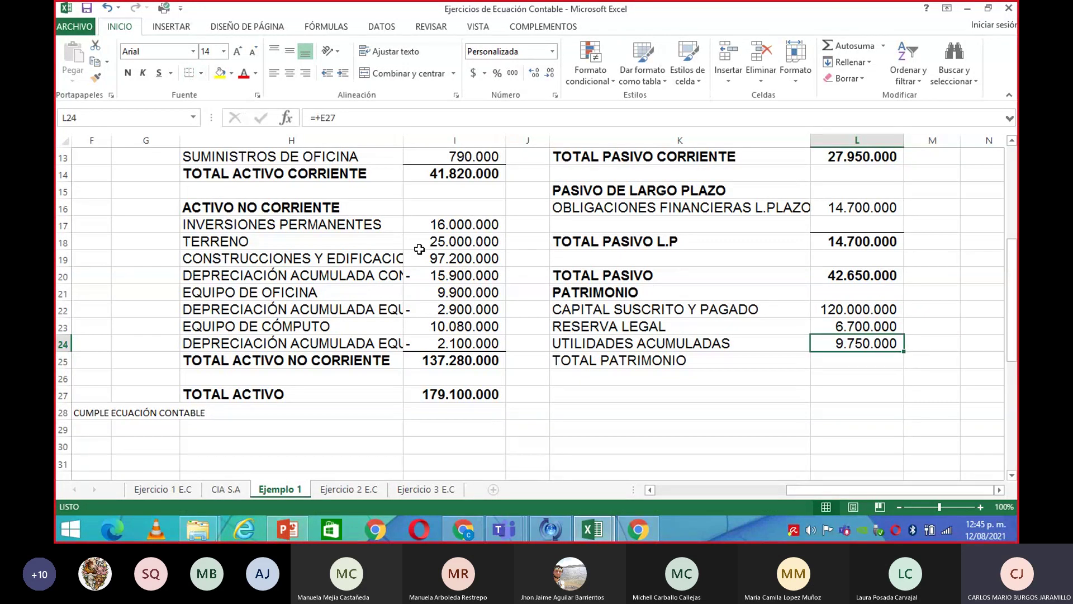
Try to total the equity amounts in L25 with the formula =SUMA(L22:L25).
left_click(860, 360)
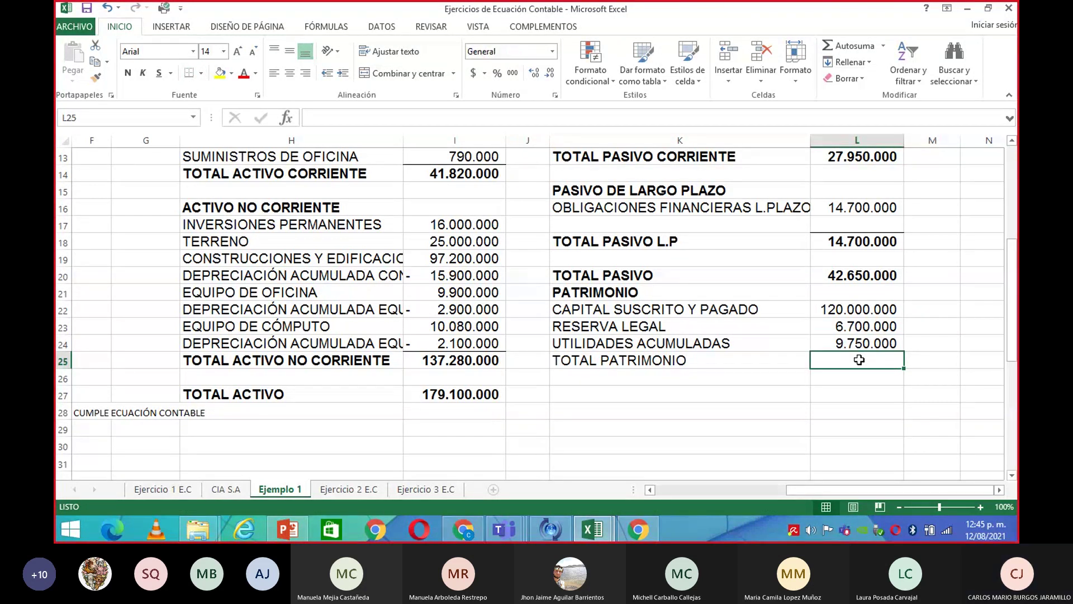
type("=SU")
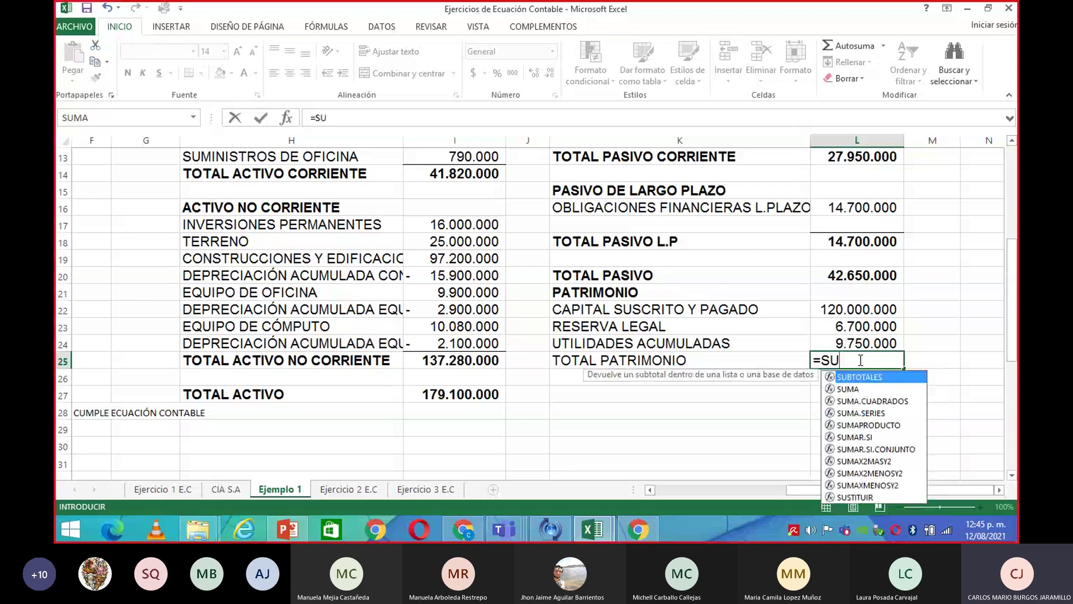
double_click(861, 390)
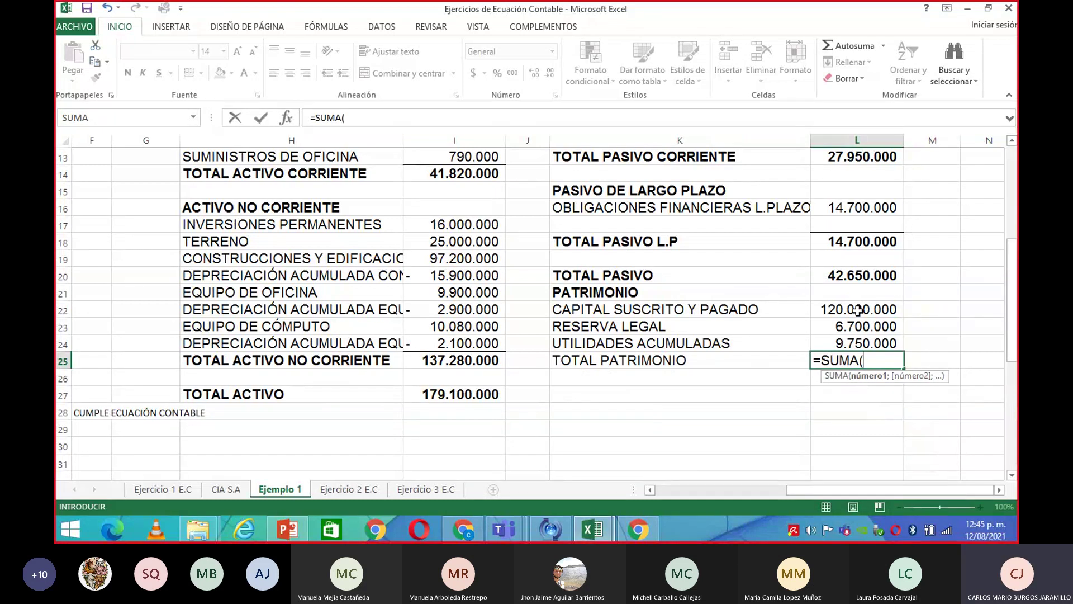
left_click_drag(858, 310, 861, 352)
key("Return")
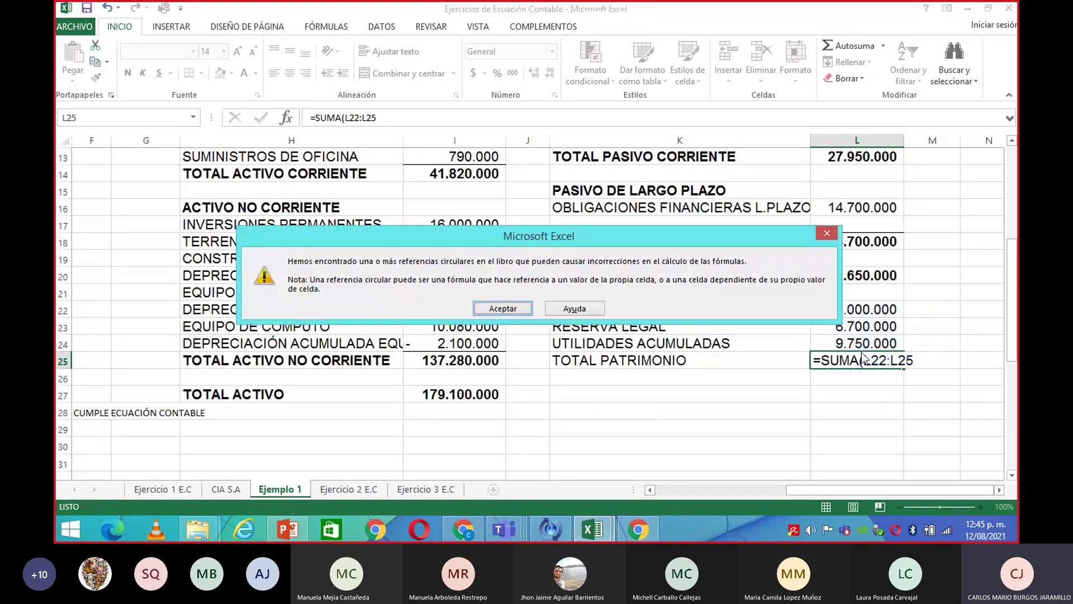
left_click(520, 308)
Correct the sum in L25 to =SUMA(L22:L24) and apply bold formatting to the TOTAL PATRIMONIO row, cells K25:L25.
left_click(870, 362)
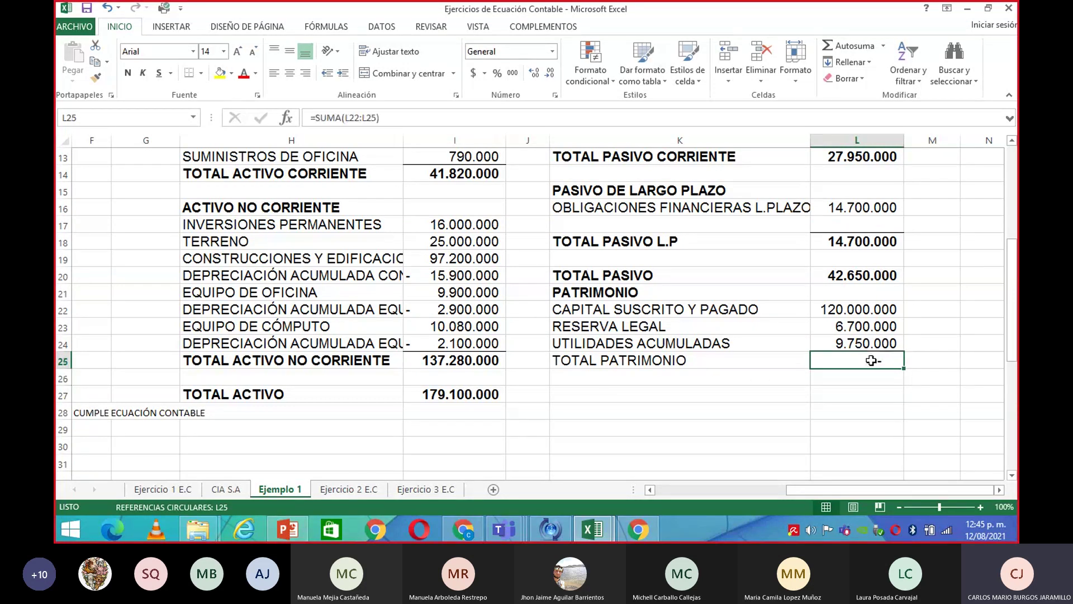
double_click(873, 360)
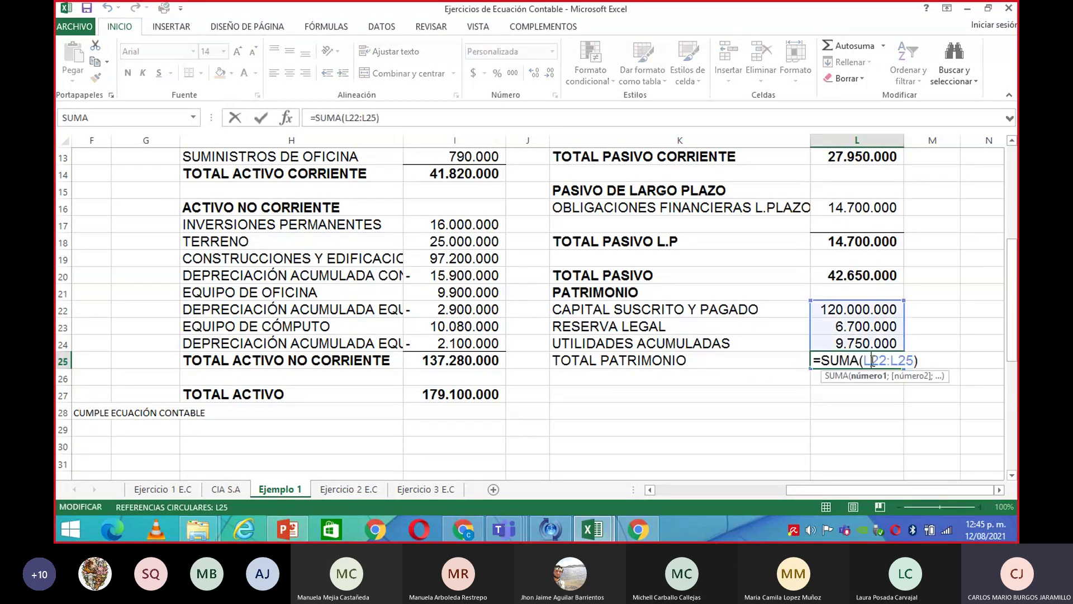
left_click(915, 360)
key("BackSpace")
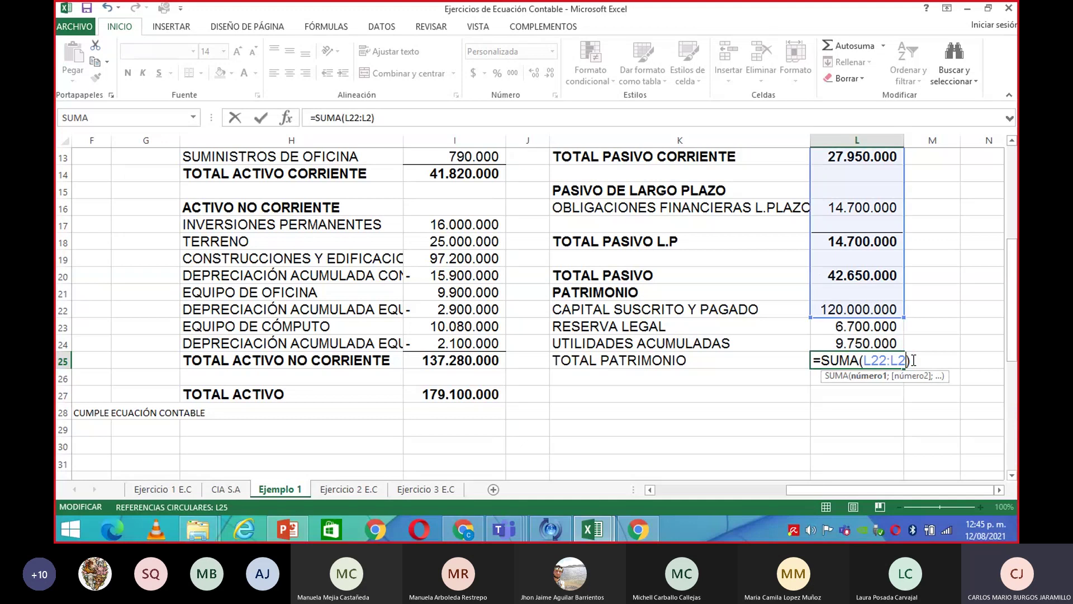
type("4")
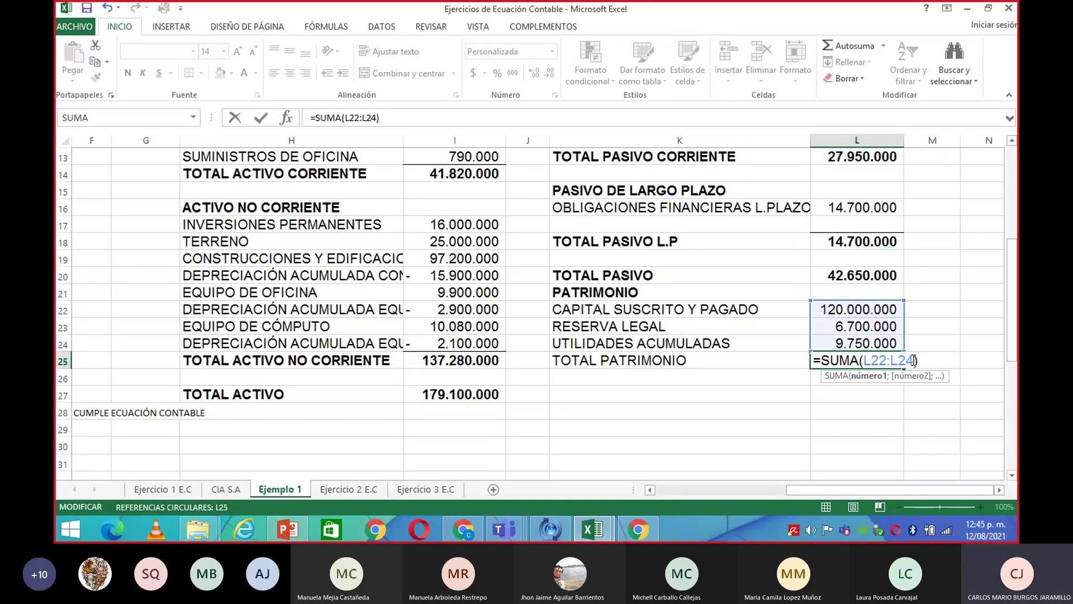
key("Return")
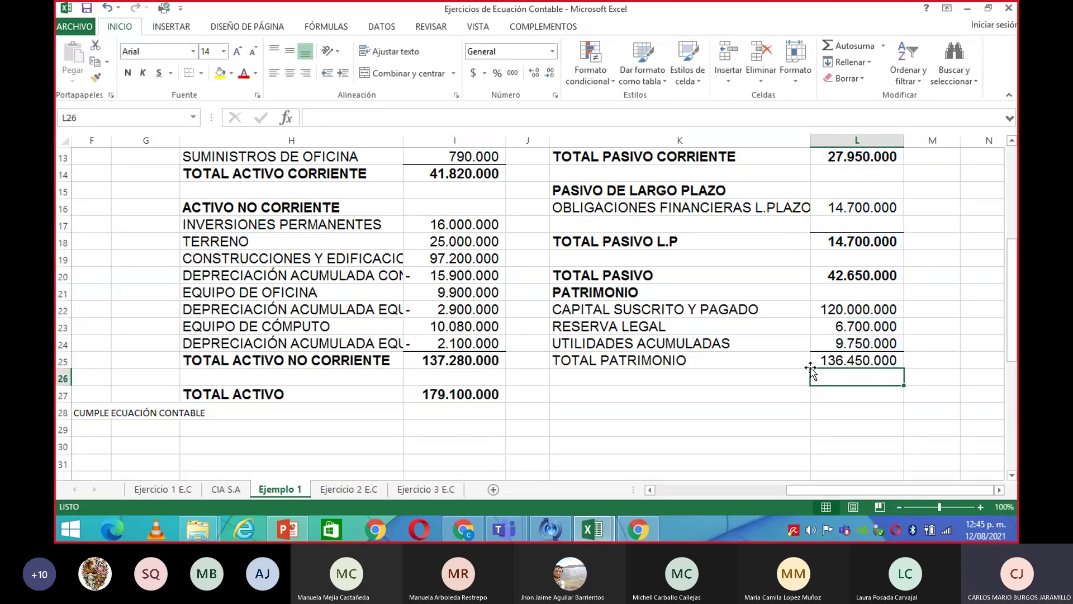
left_click_drag(648, 361, 844, 364)
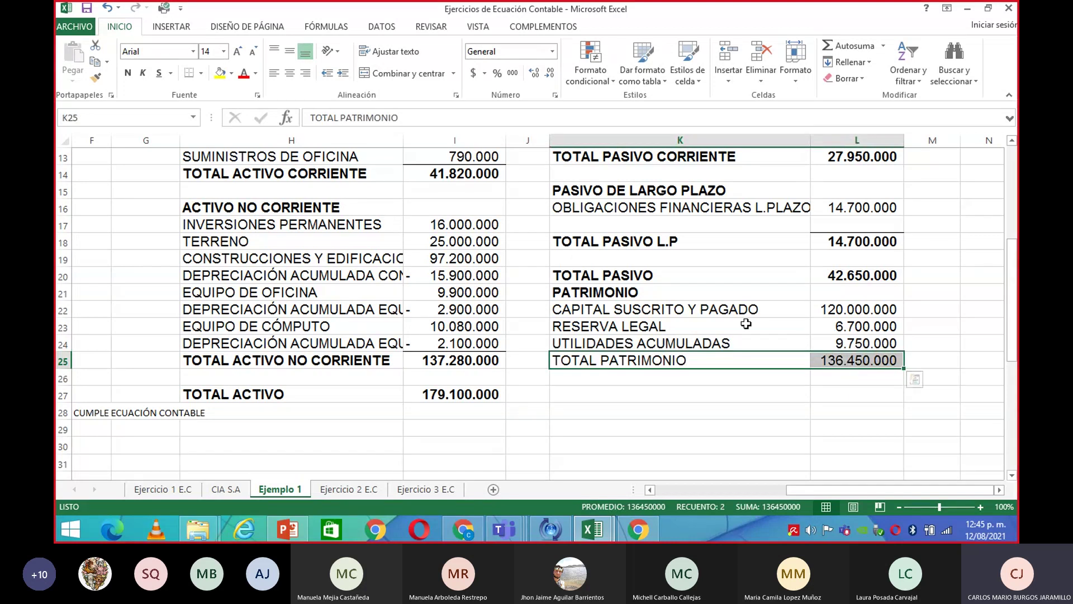
left_click(128, 73)
Add a bold TOTAL PASIVO MAS PATRIMÓNIO label in K27, on the same row as TOTAL ACTIVO.
left_click(608, 394)
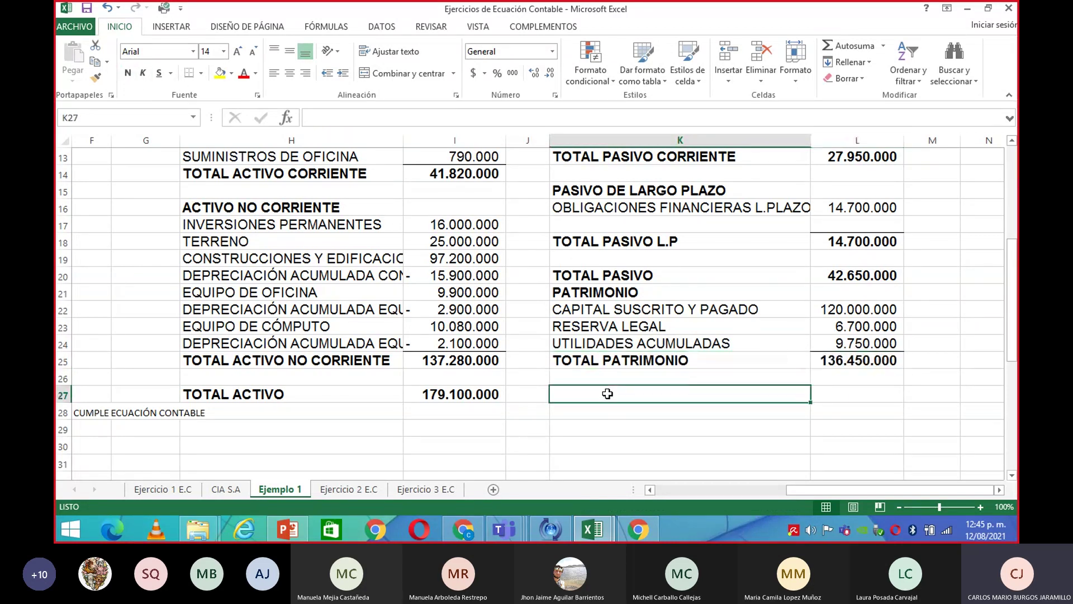
type("TO")
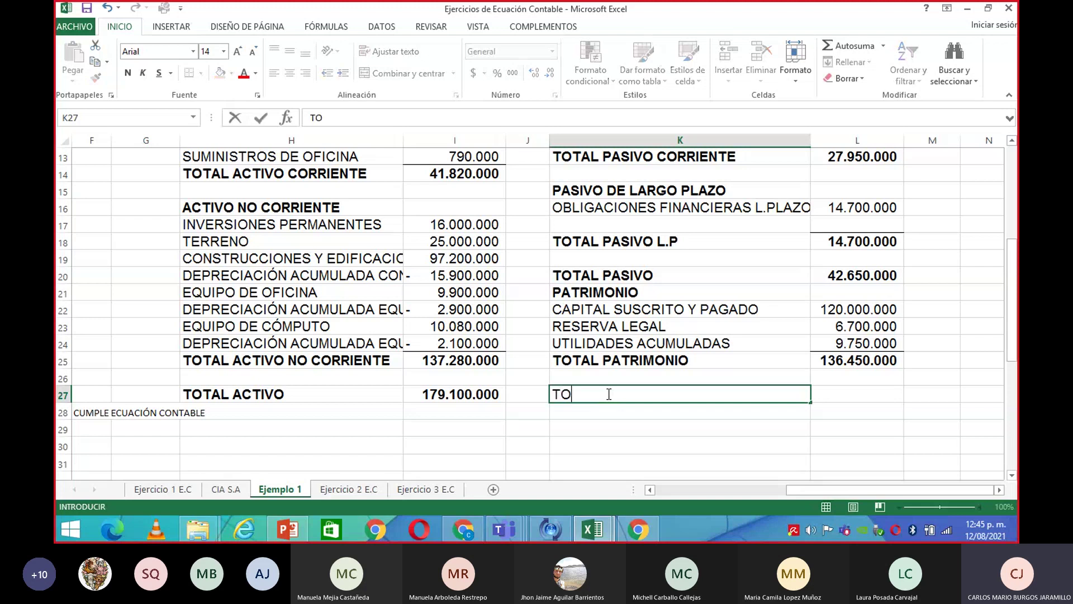
type("TAL PASIVO")
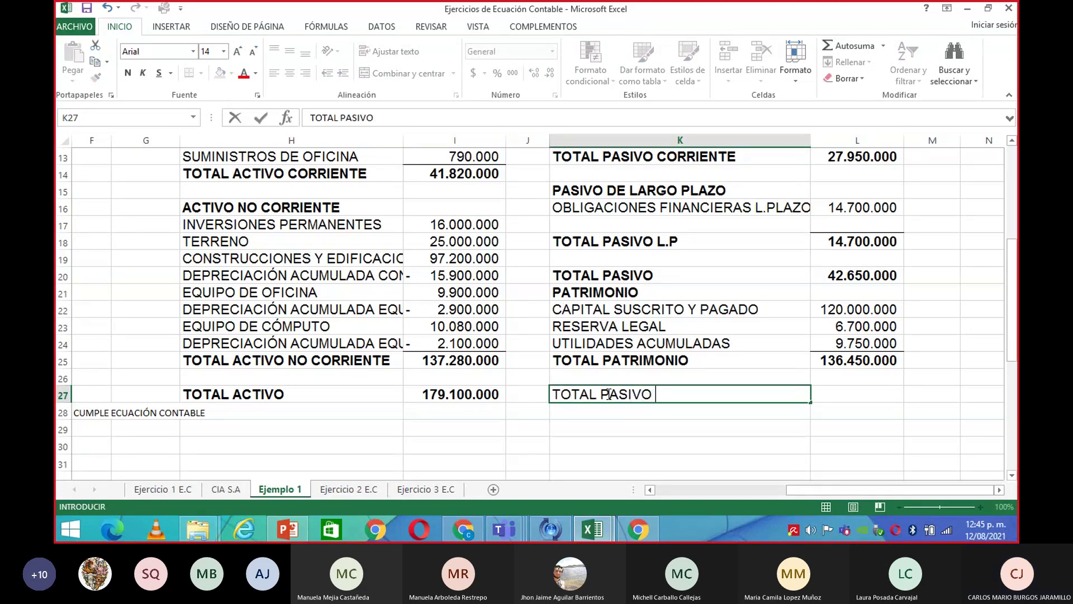
type(" MAS ")
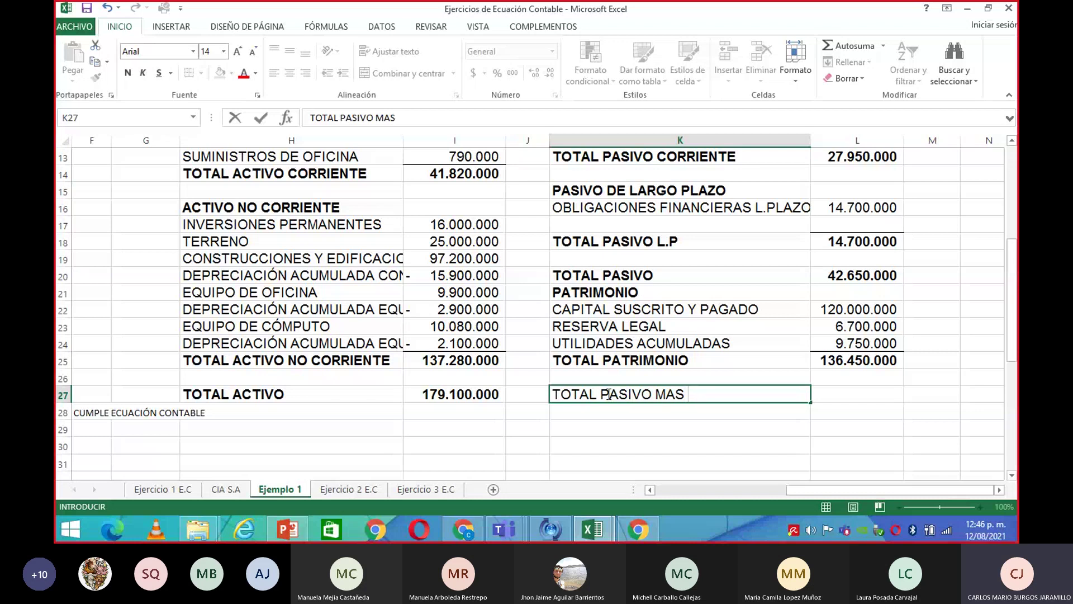
type("PATRIM")
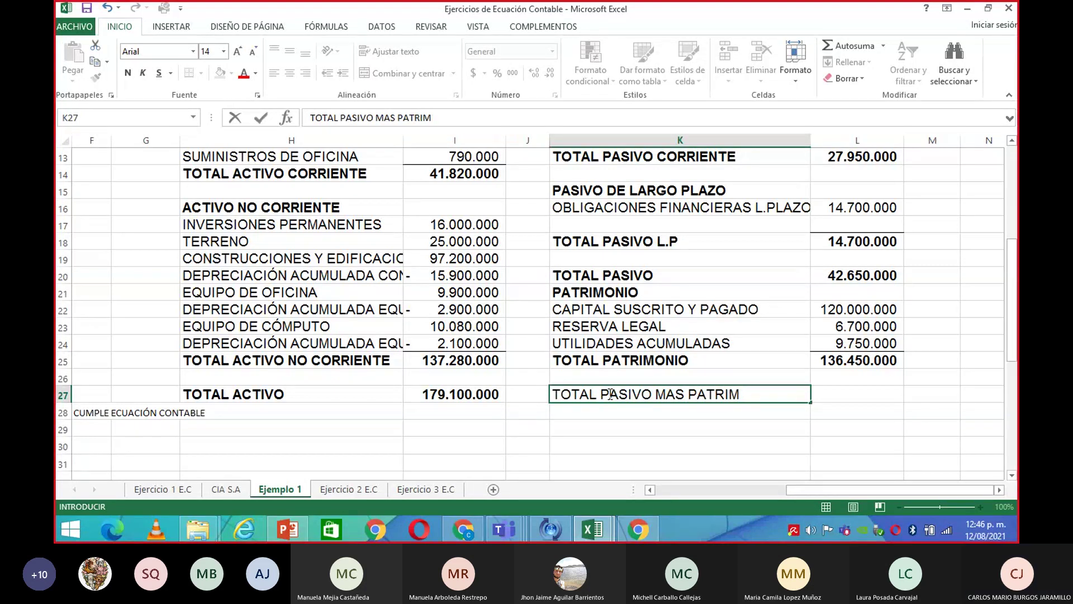
type("IÓNIO")
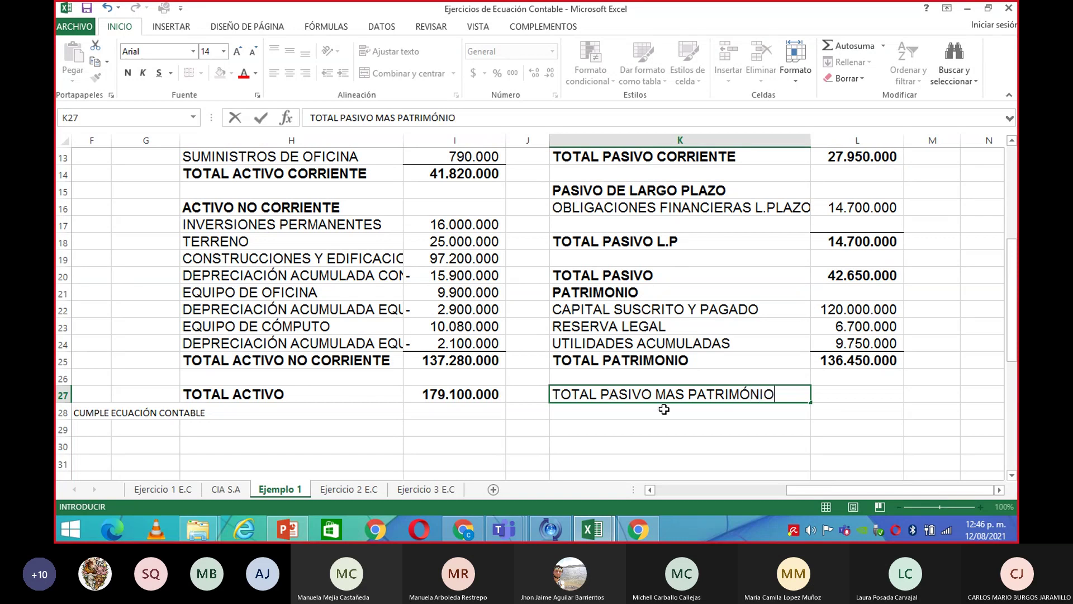
left_click(817, 395)
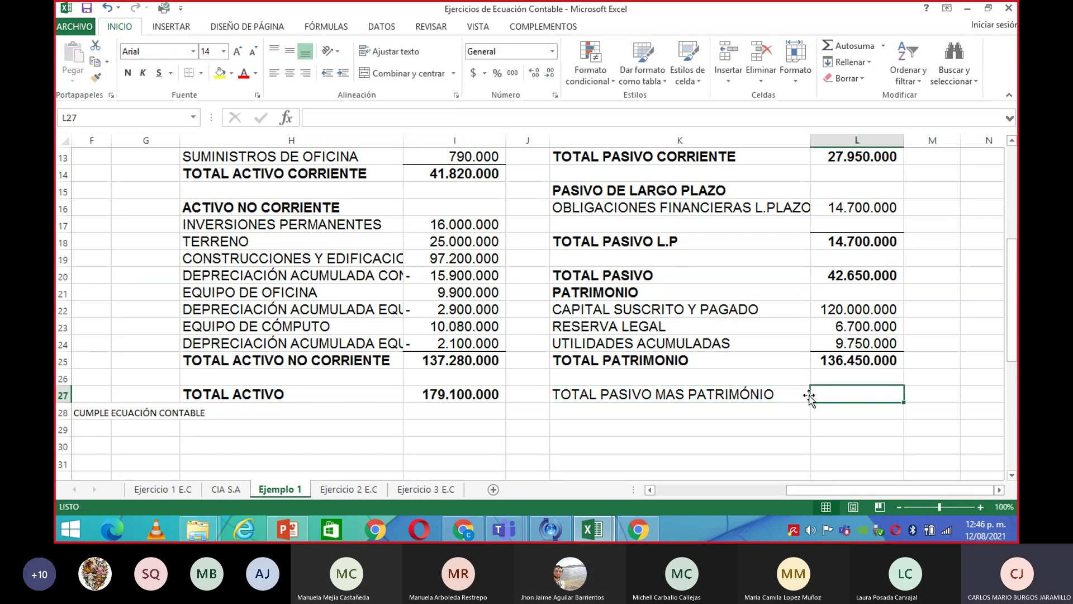
left_click(692, 396)
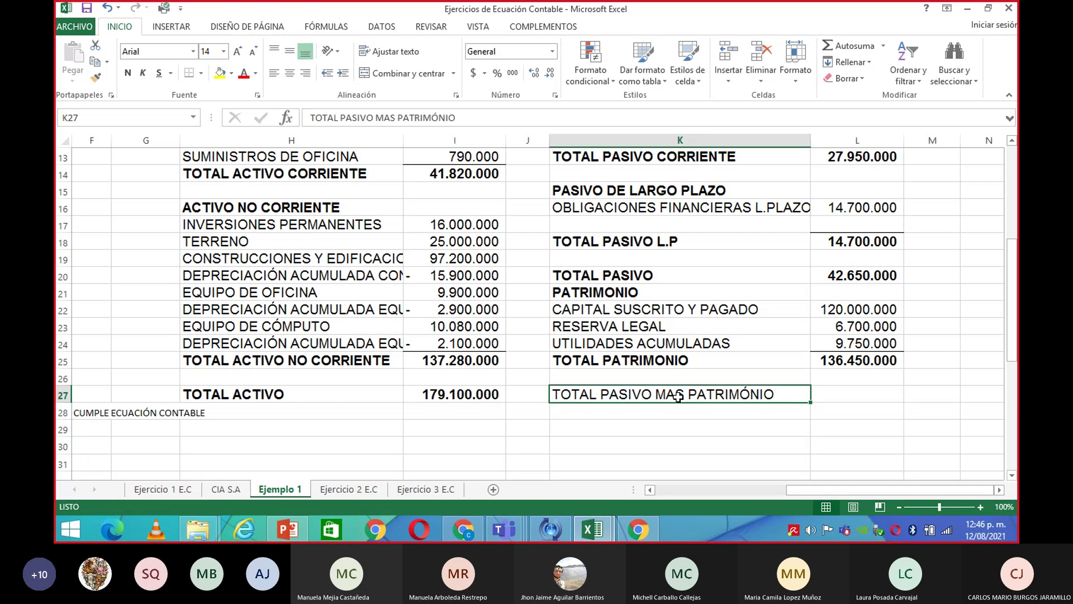
left_click(126, 74)
Add total liabilities and equity in L27 with the formula =L20+L25 and make the amount bold.
left_click(870, 398)
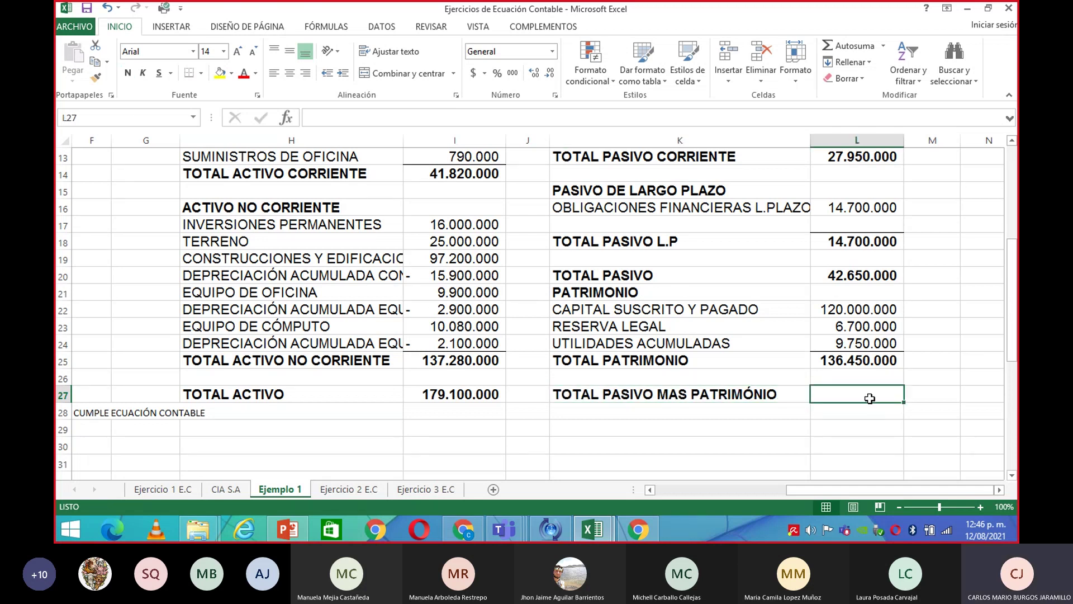
type("=")
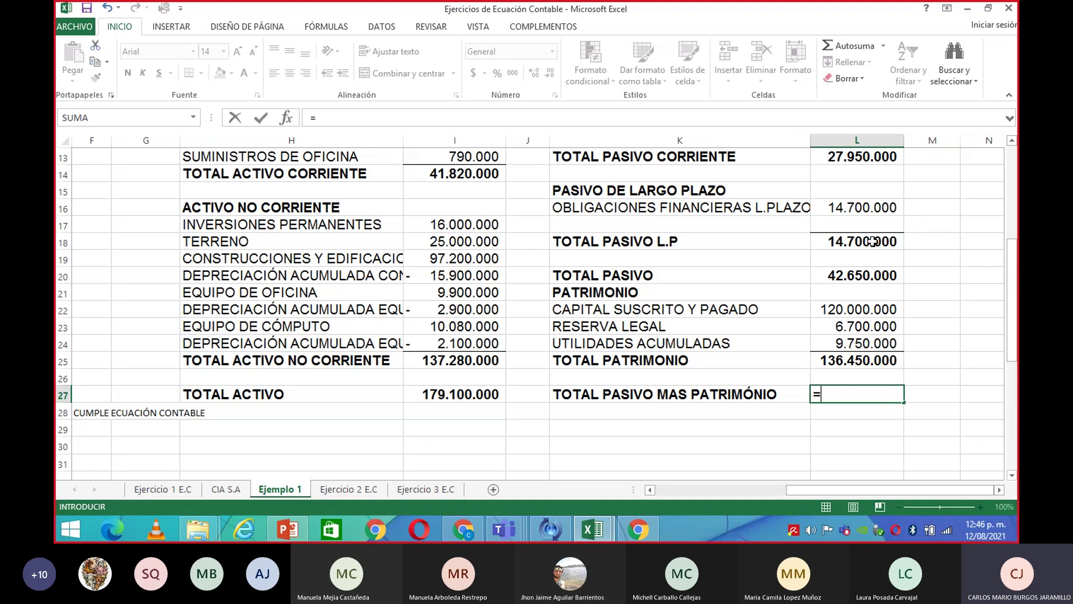
left_click(868, 275)
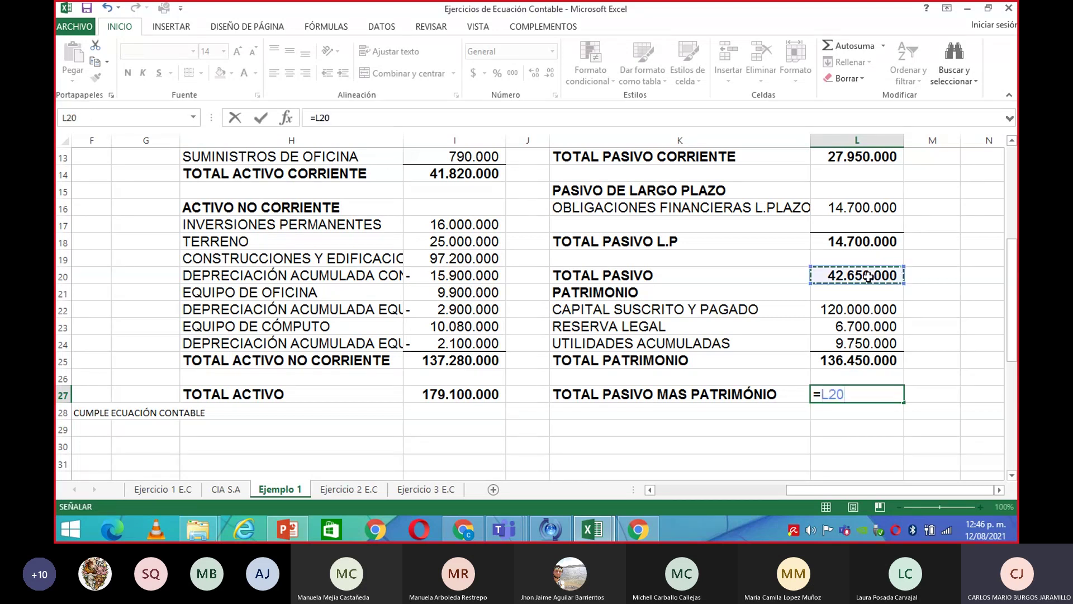
type("+")
left_click(861, 360)
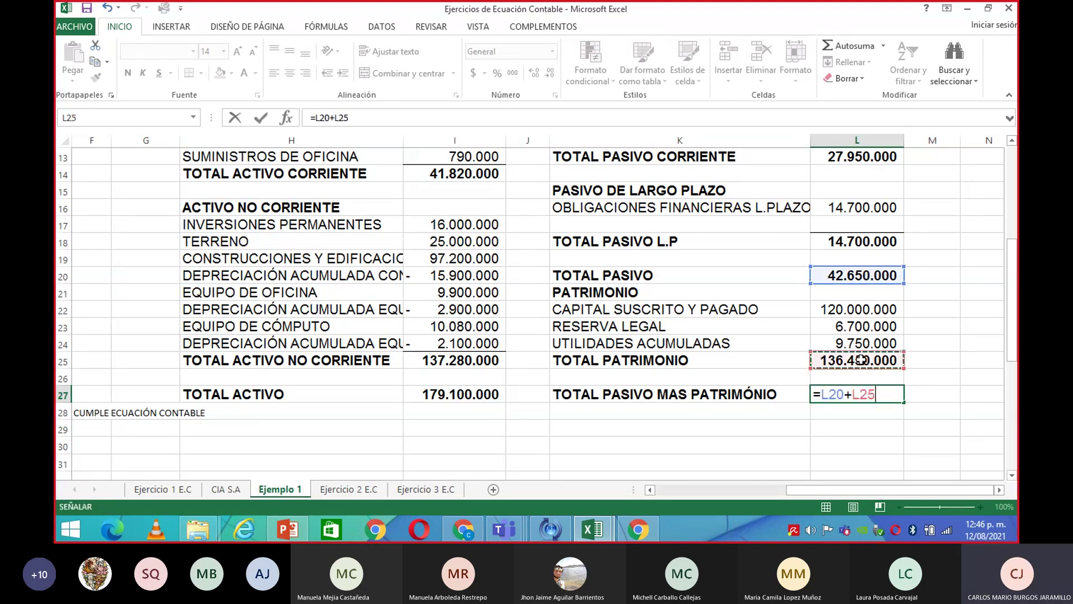
key("Return")
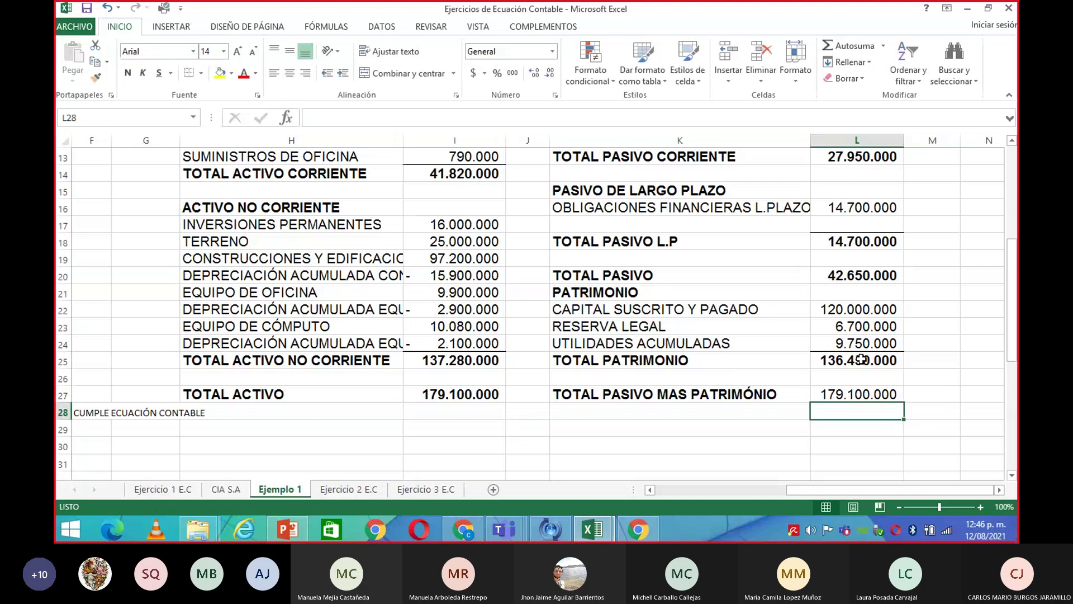
key("Up")
left_click(126, 72)
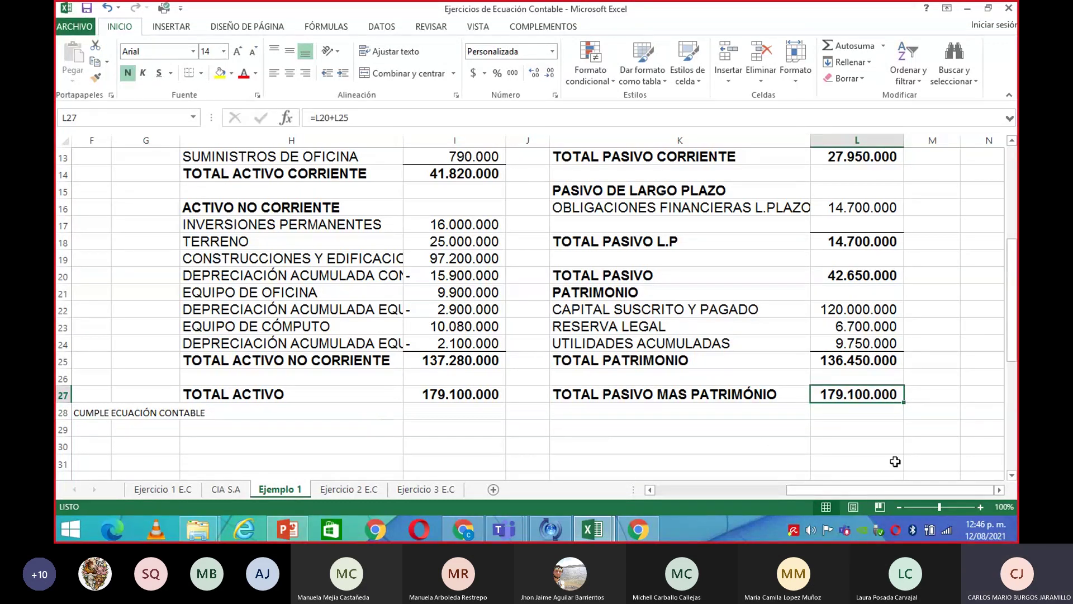
Apply bold formatting to the three statement heading lines in rows 2 to 4, from the company name to the date.
scroll(884, 459, "up", 4)
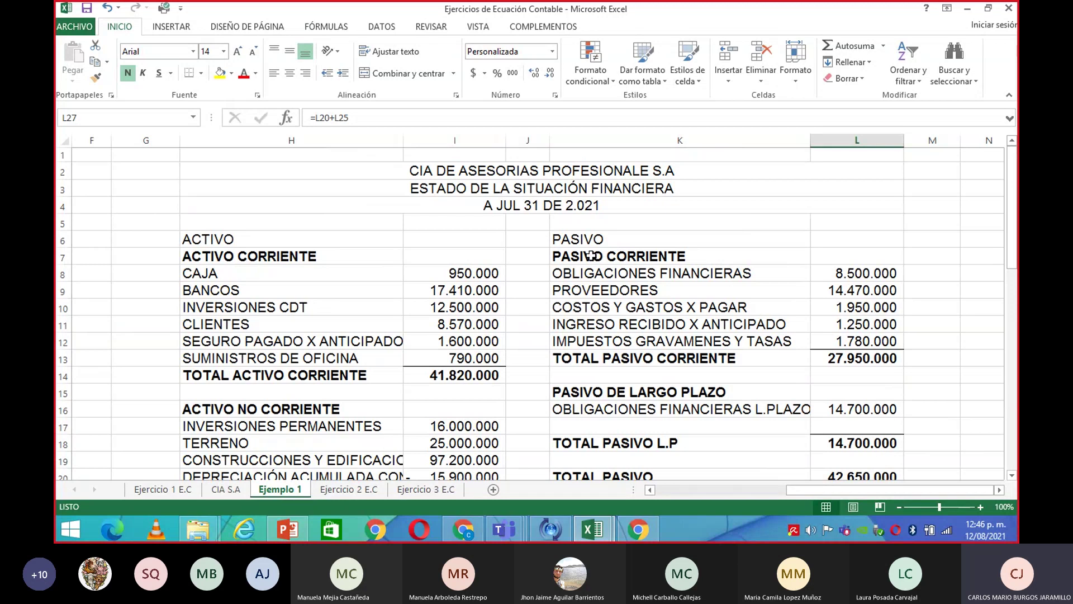
left_click_drag(475, 174, 511, 205)
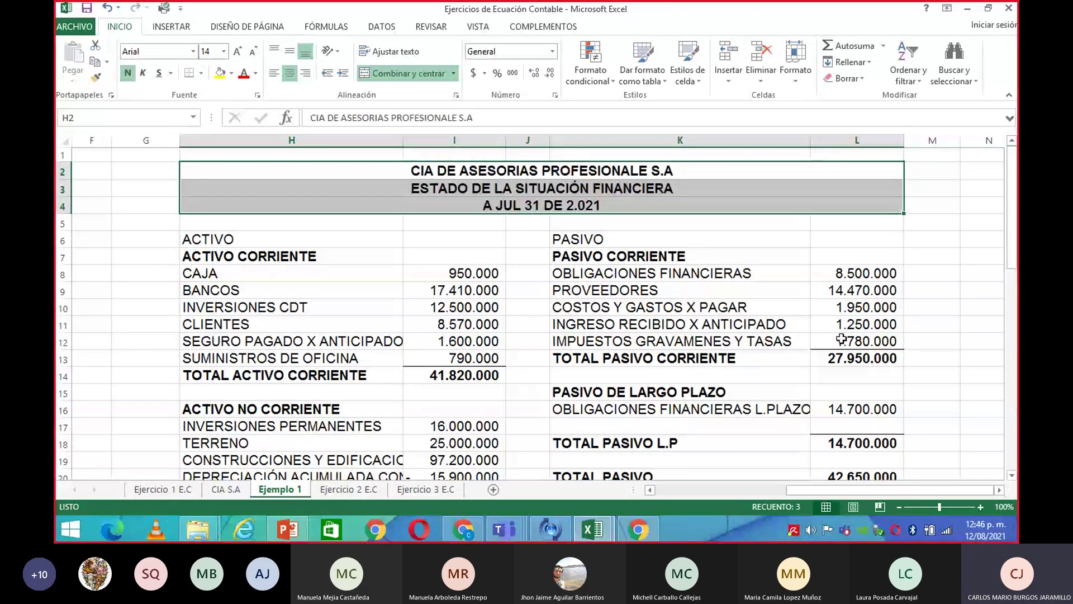
left_click(931, 326)
scroll(1012, 353, "down", 4)
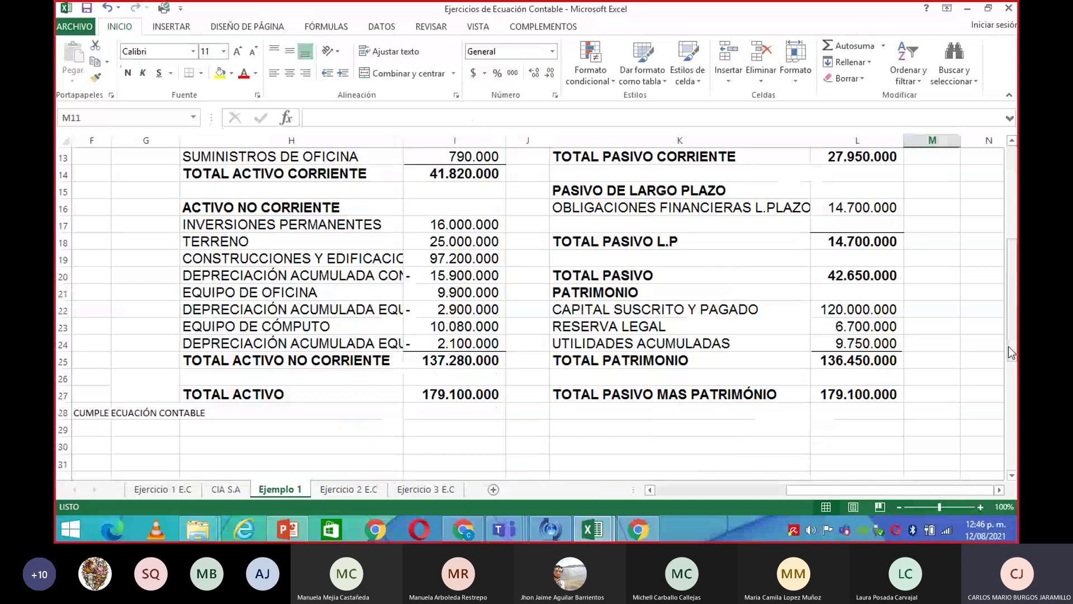
scroll(1012, 352, "up", 2)
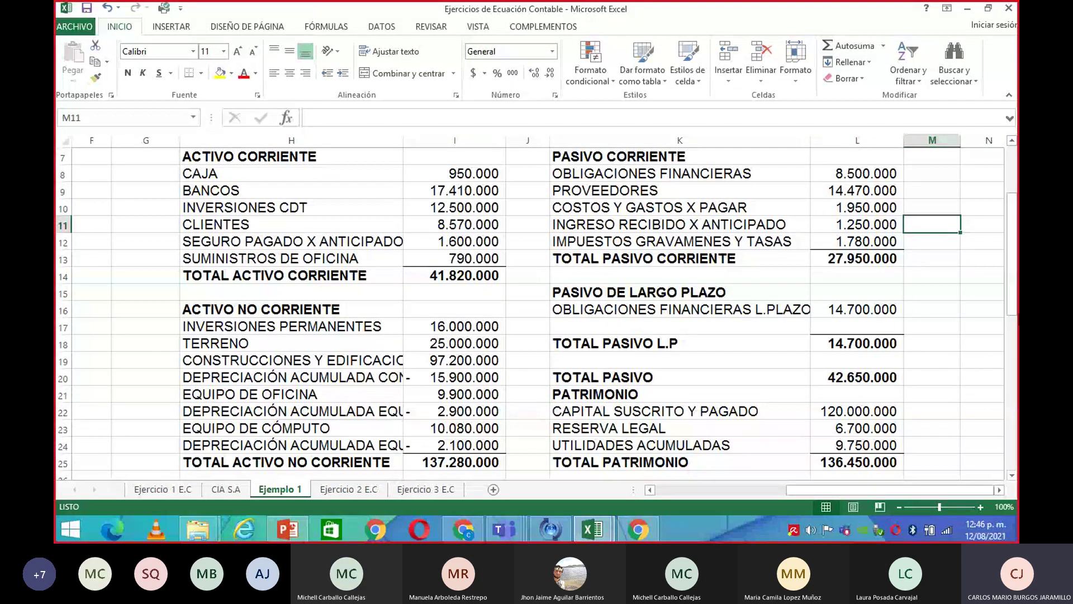
scroll(1012, 324, "down", 1)
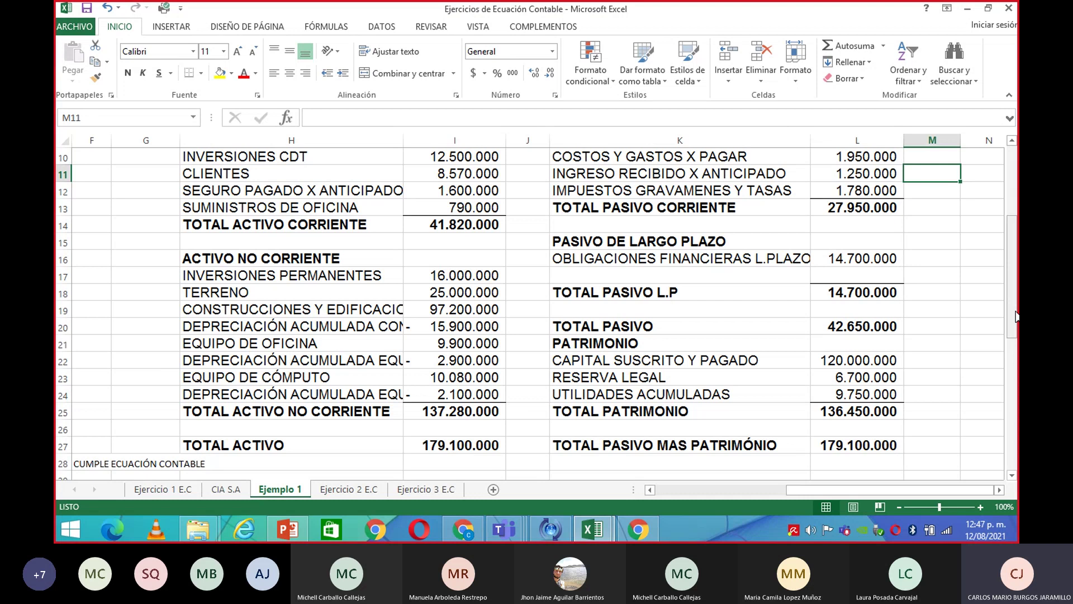
scroll(537, 308, "up", 1)
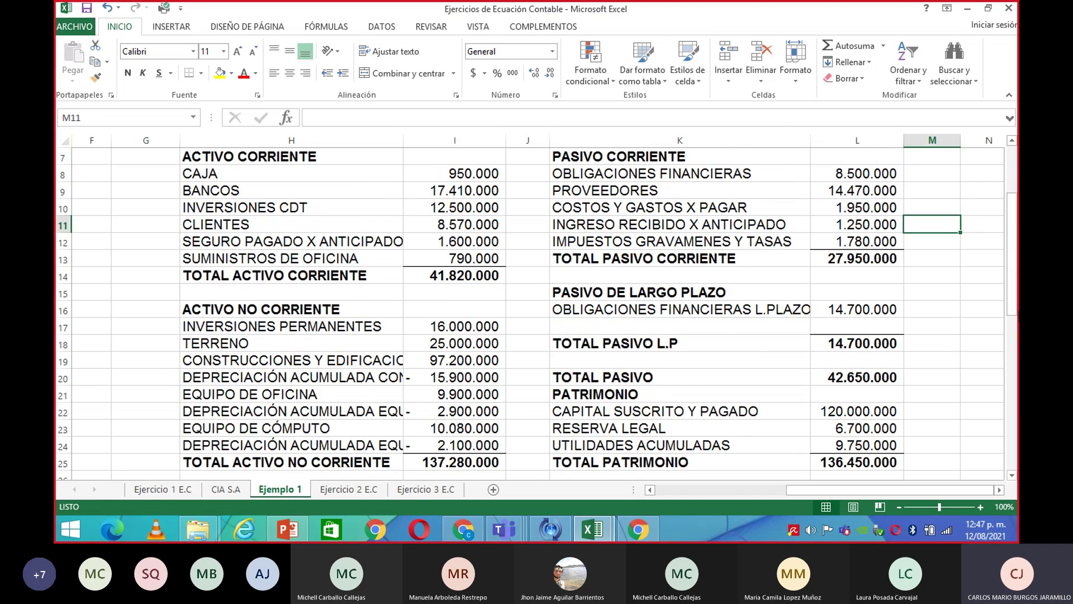